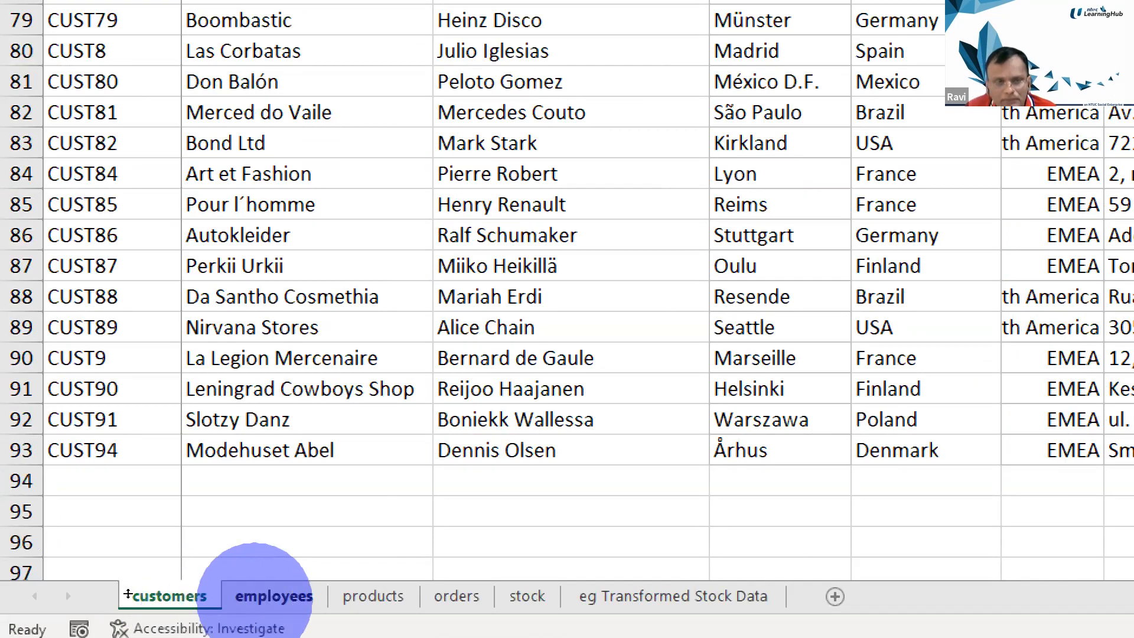
# Examine the last data rows of the customers, employees, products, orders and stock sheets
pyautogui.click(255, 593)
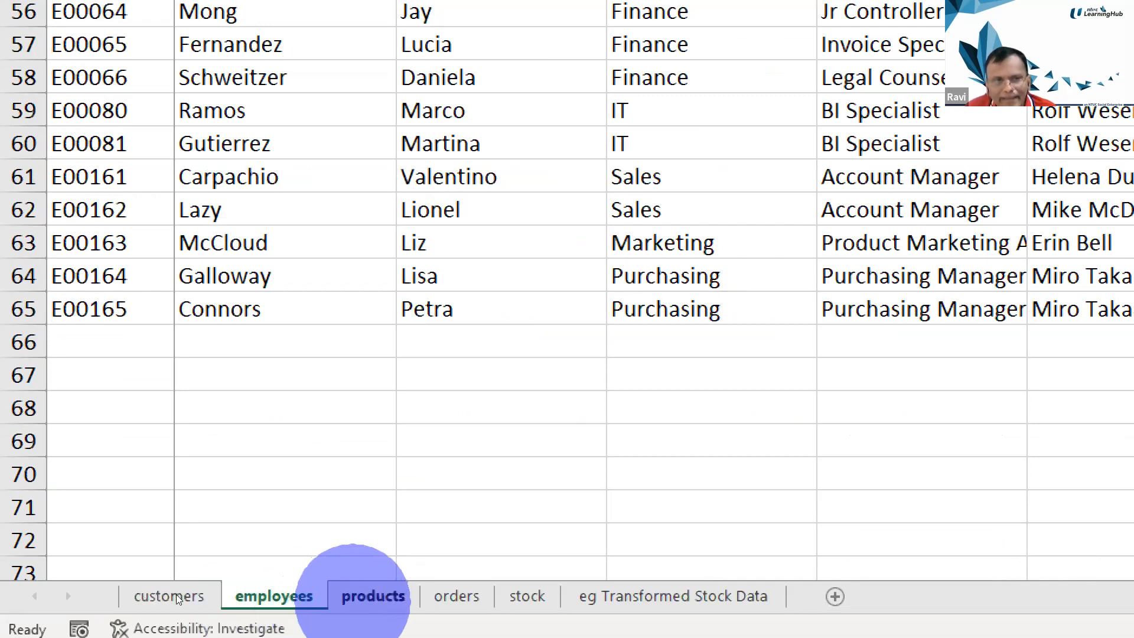
pyautogui.click(361, 595)
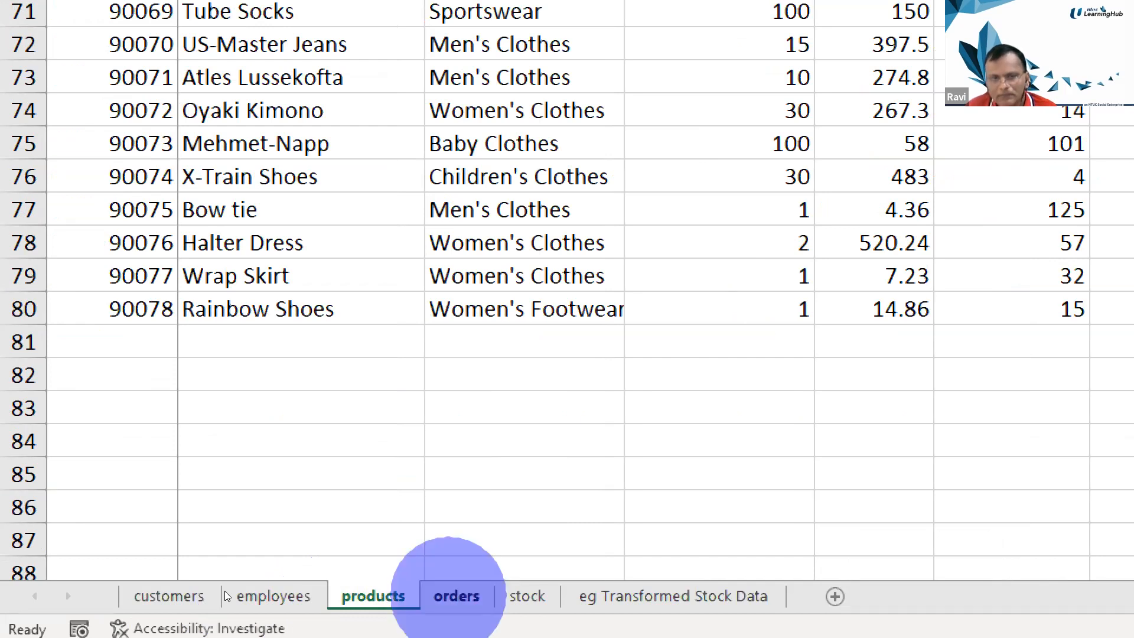
pyautogui.click(455, 595)
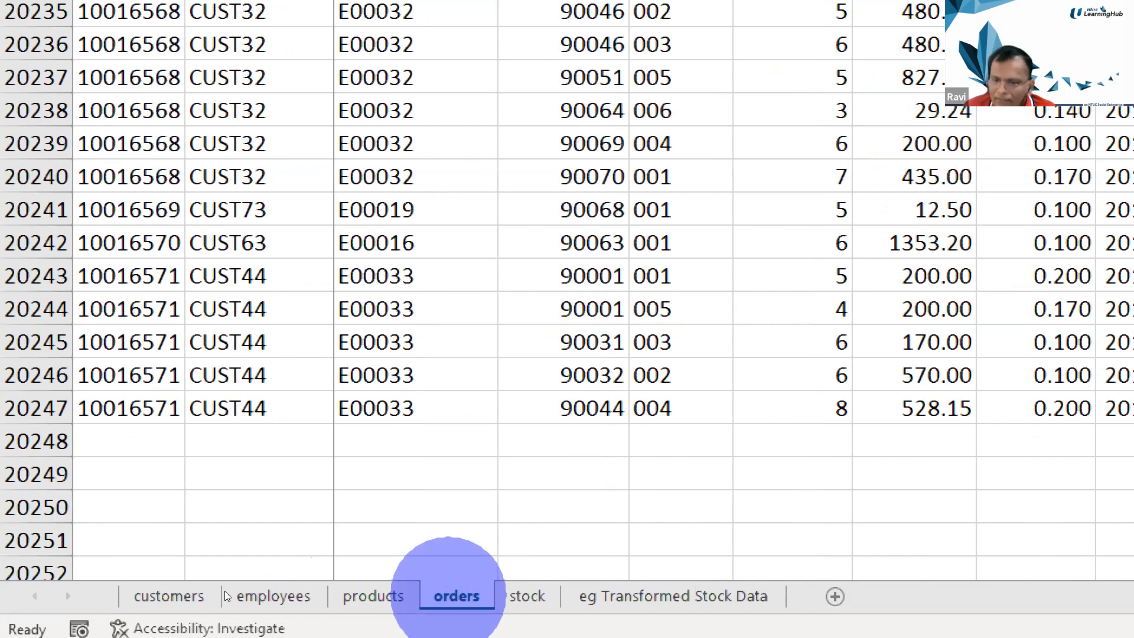
pyautogui.click(493, 572)
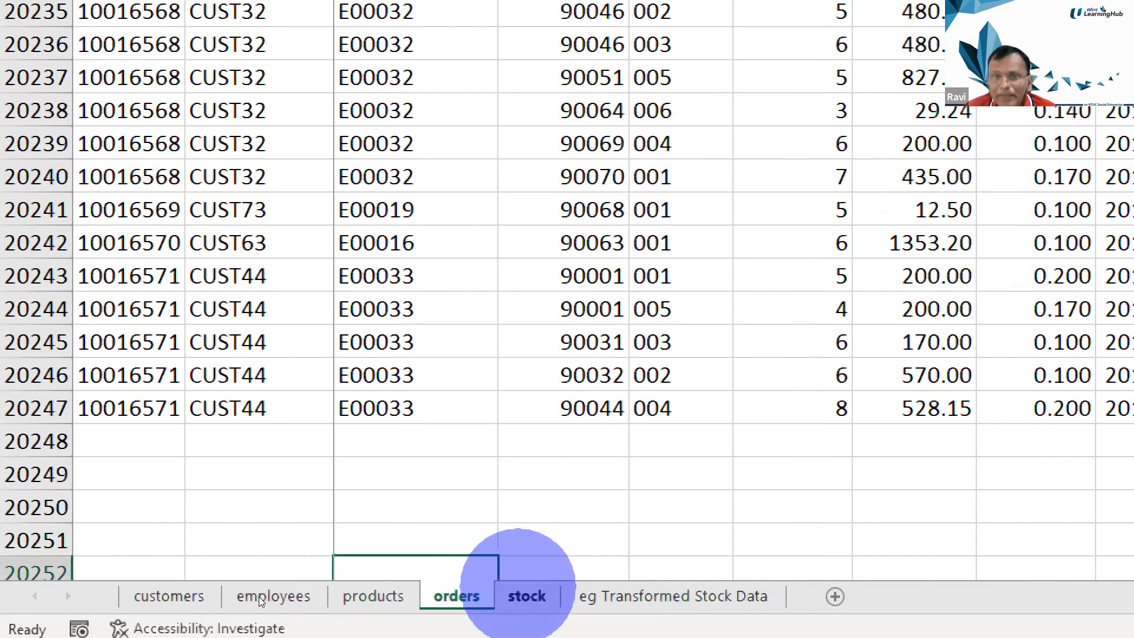
pyautogui.click(523, 594)
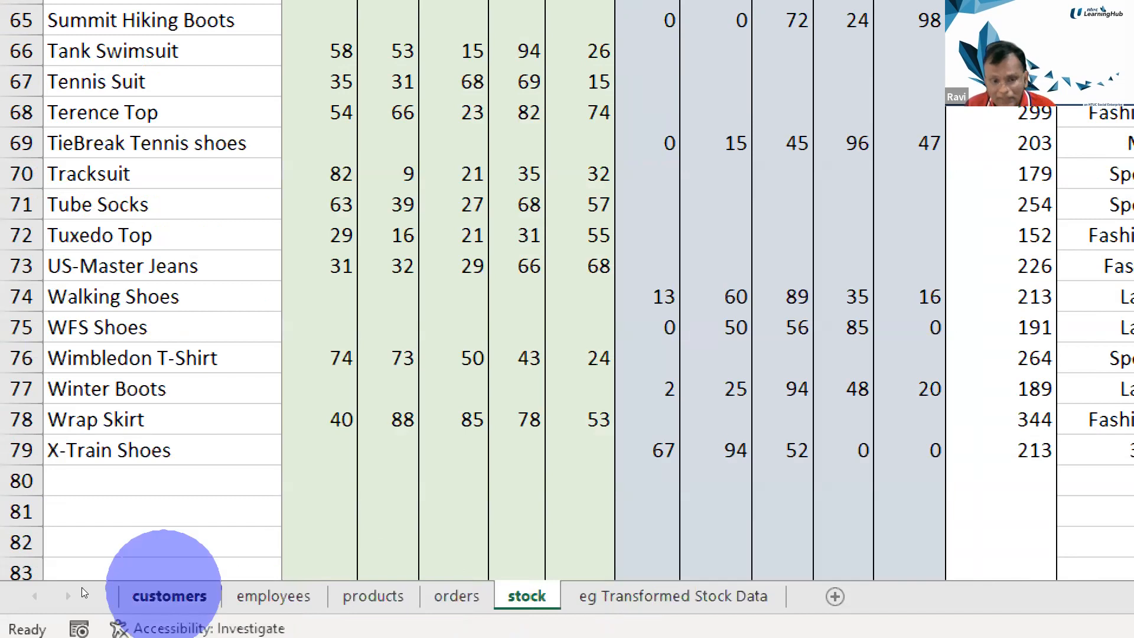
# Review the columns and records in the customers, employees, products and orders sheets to understand how they relate
pyautogui.click(168, 595)
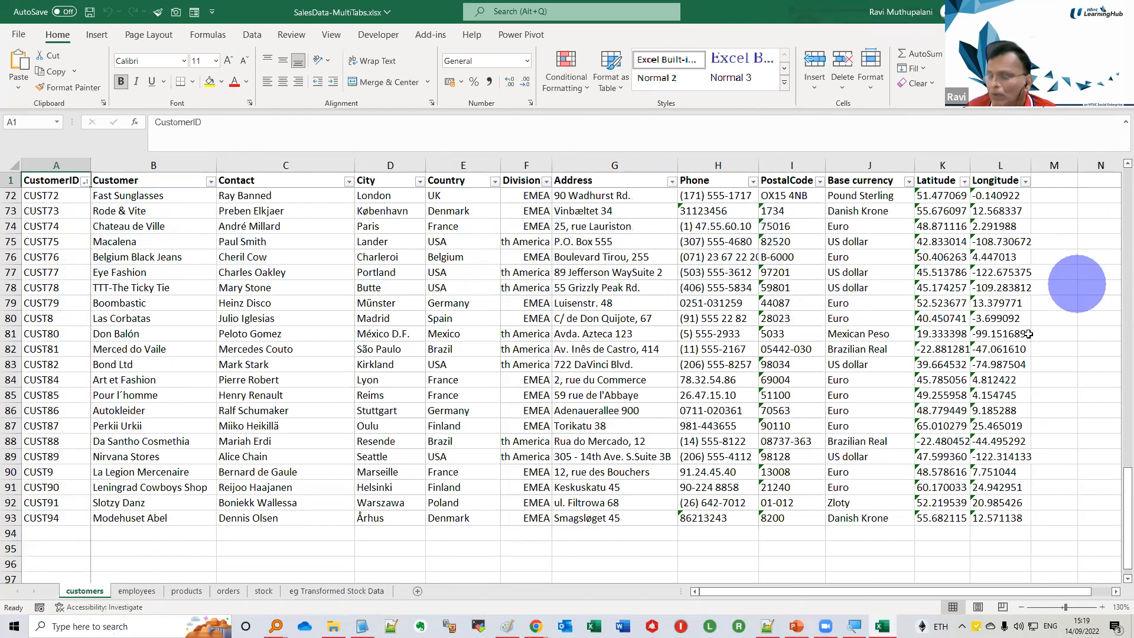
pyautogui.click(139, 590)
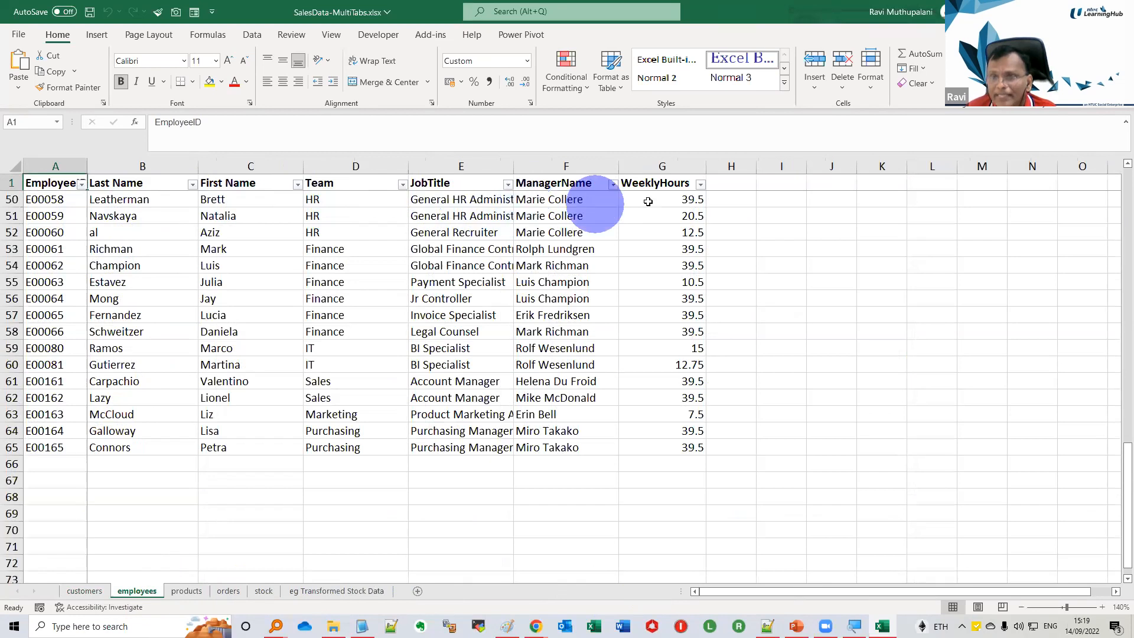
pyautogui.click(193, 594)
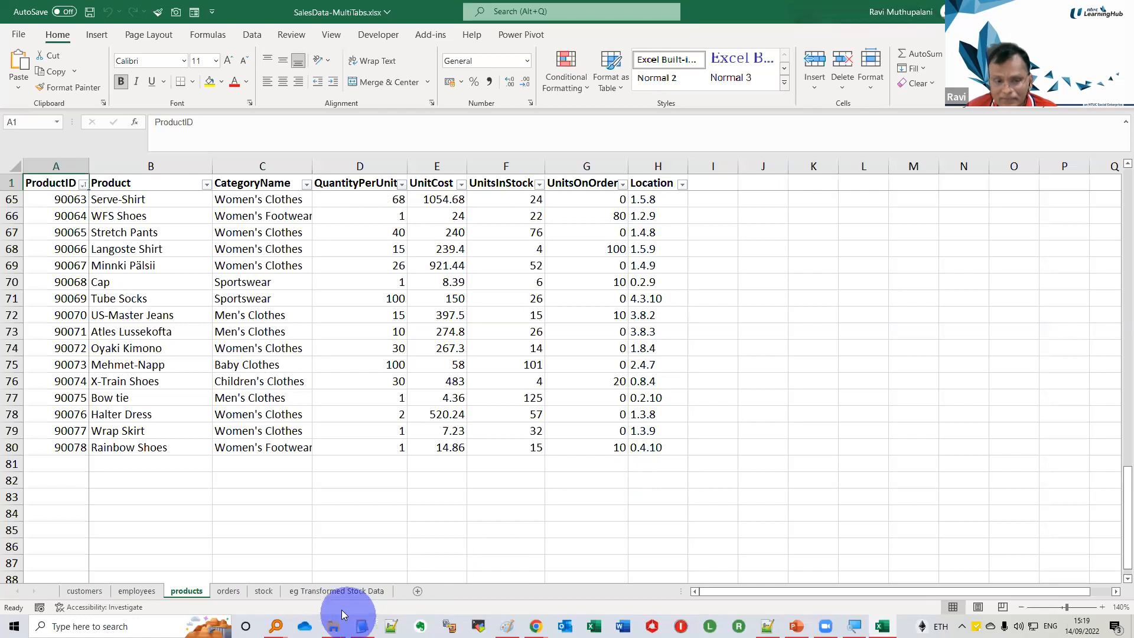
pyautogui.click(229, 590)
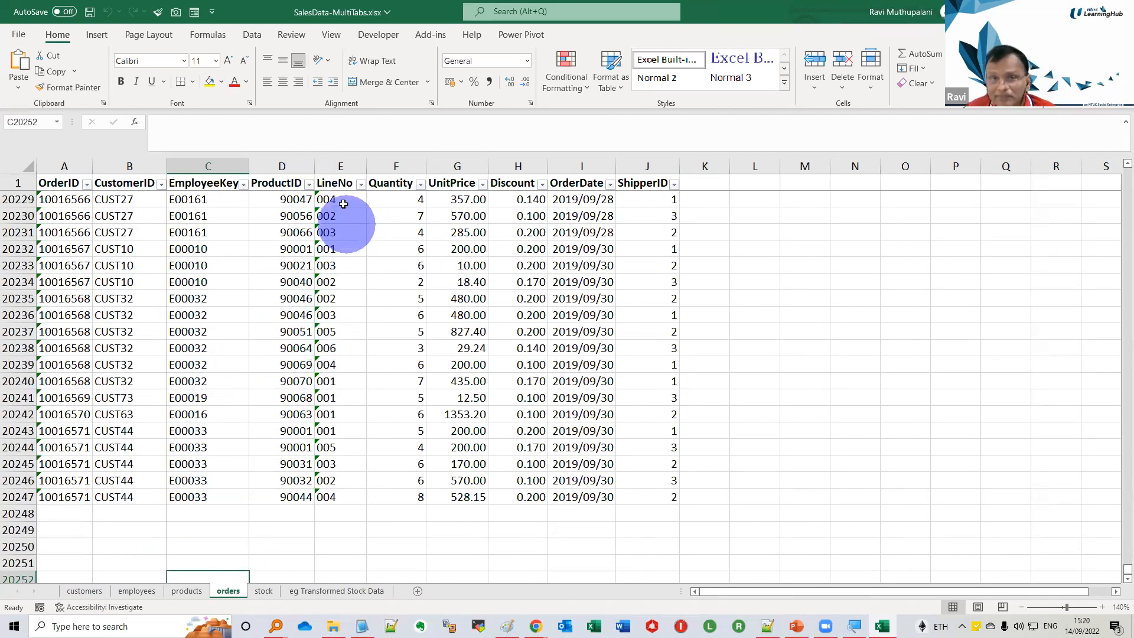
pyautogui.scroll(20, 506, 400)
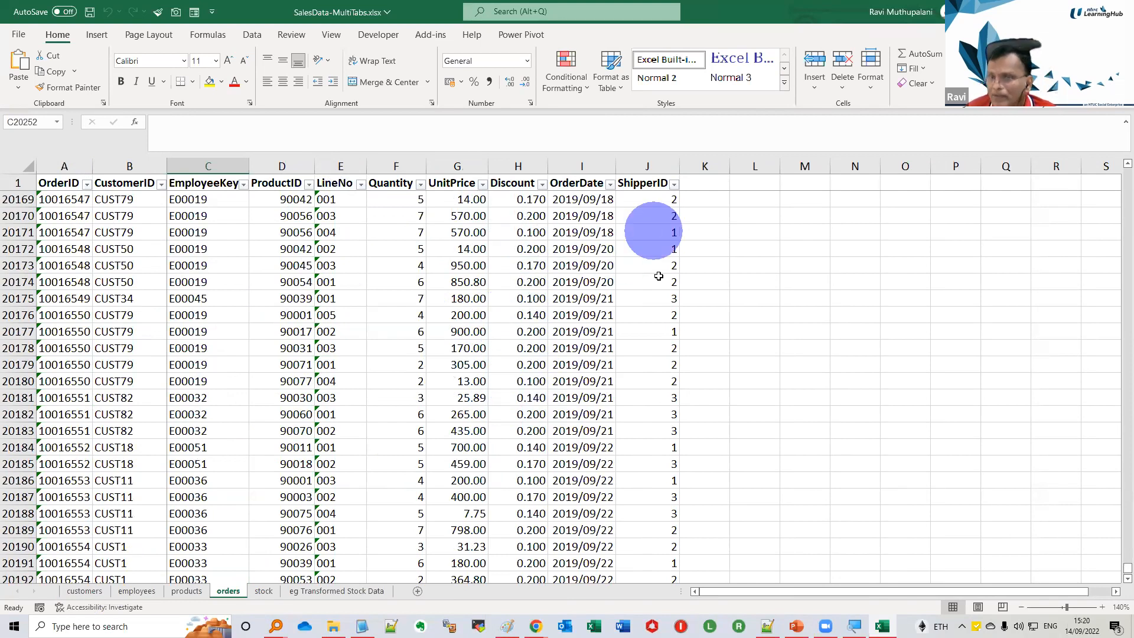
pyautogui.scroll(-1, 569, 413)
pyautogui.scroll(-4, 569, 413)
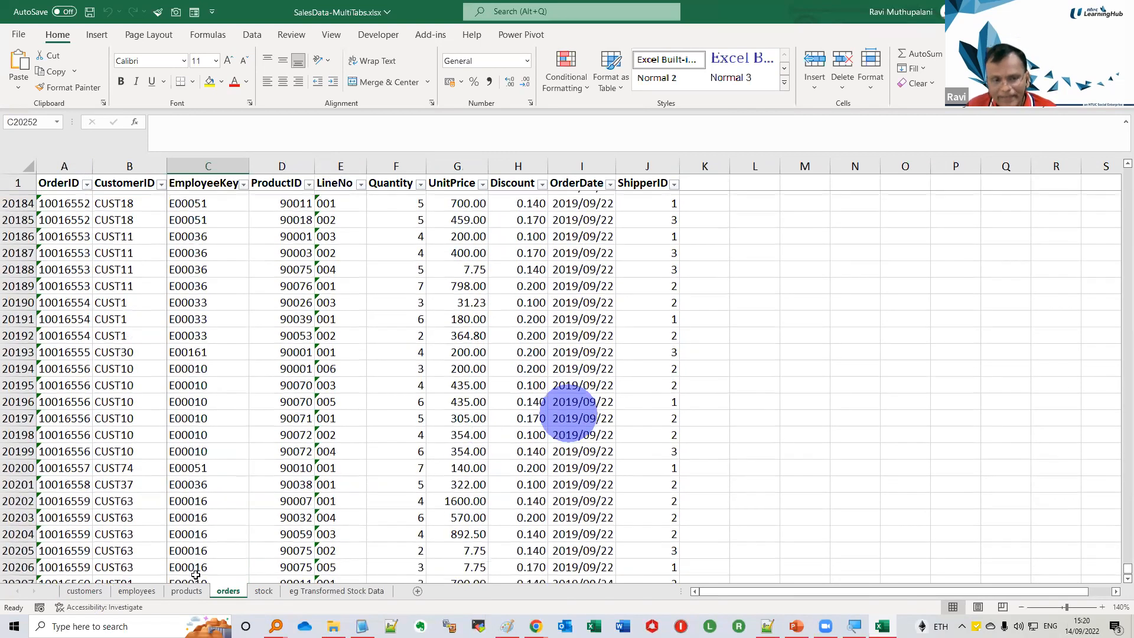
pyautogui.click(103, 593)
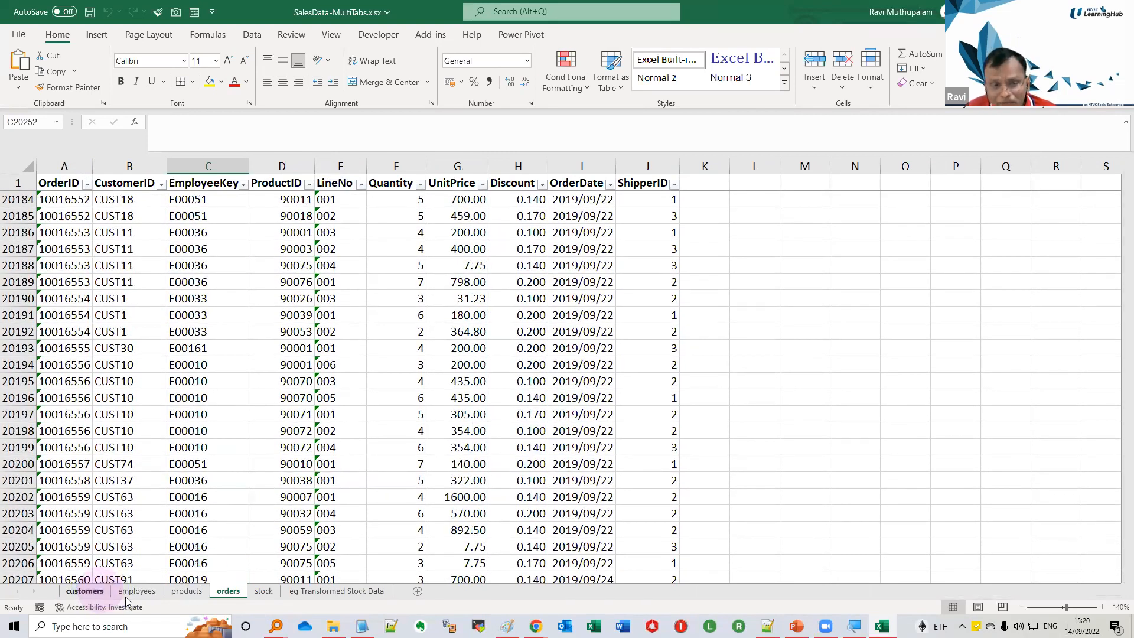
pyautogui.click(125, 595)
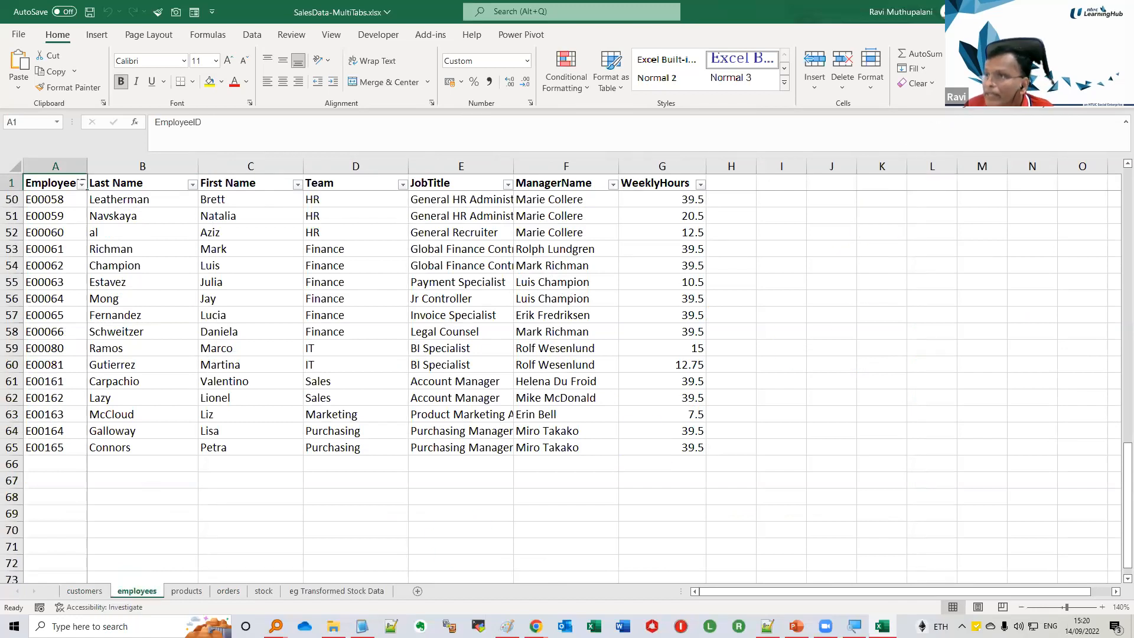
# Close the SalesData-MultiTabs.xlsx workbook and launch Power BI Desktop
pyautogui.click(1118, 11)
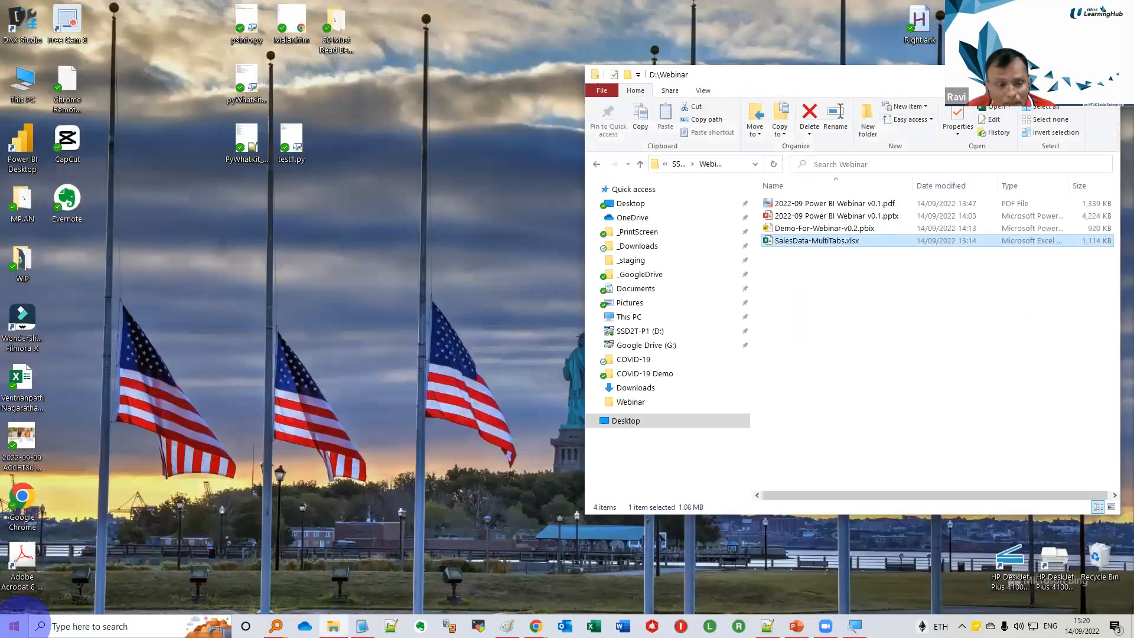
pyautogui.click(19, 624)
pyautogui.click(271, 311)
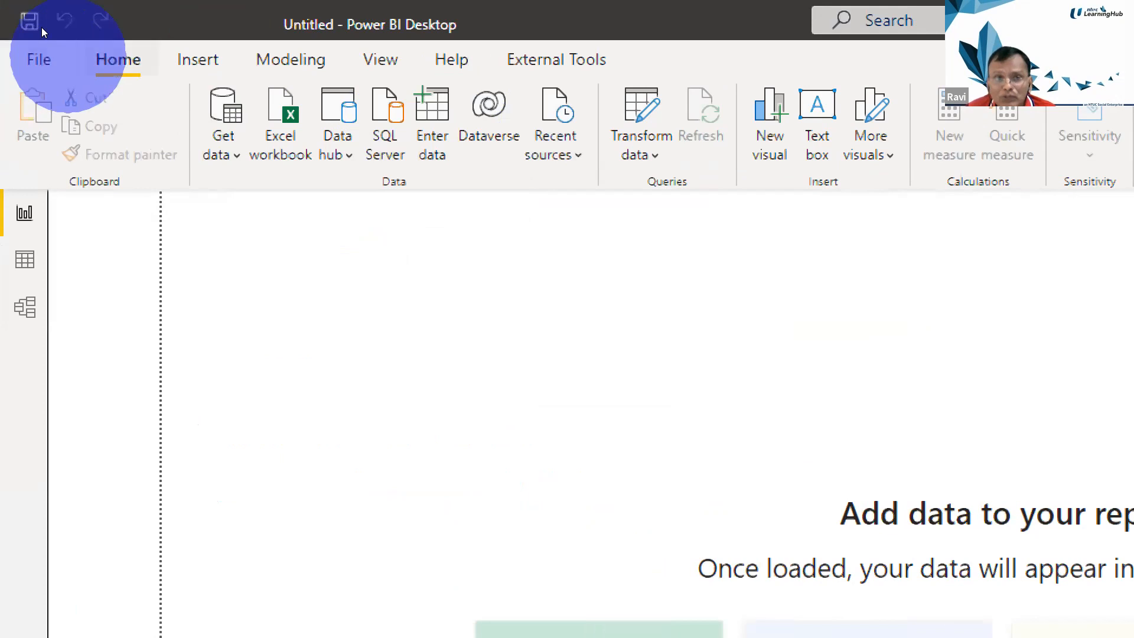
pyautogui.click(197, 59)
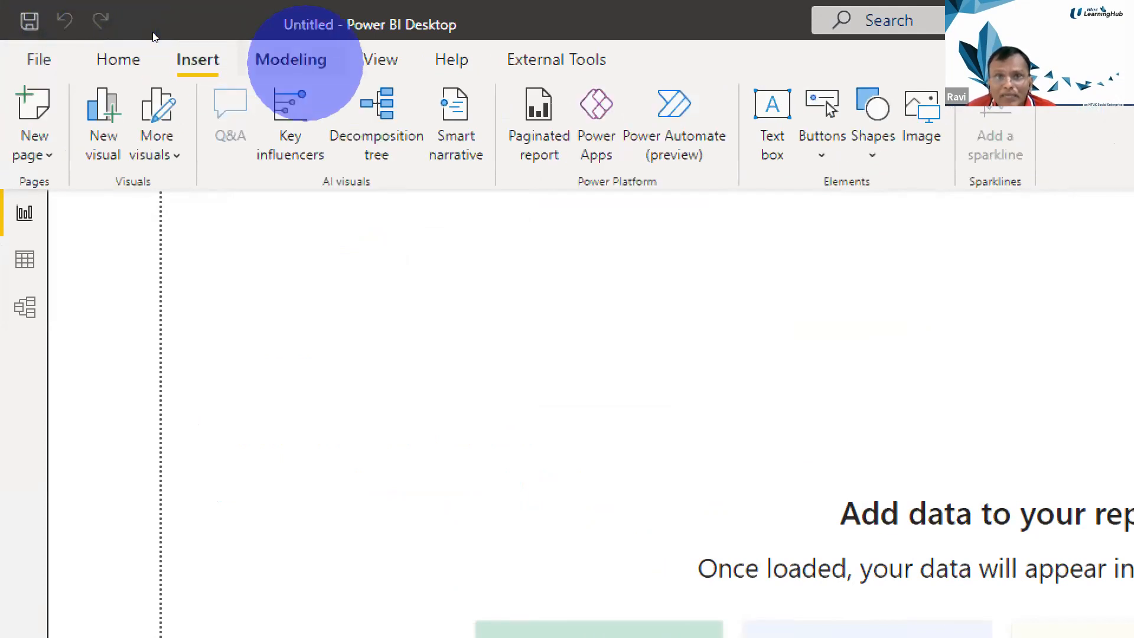
pyautogui.click(290, 59)
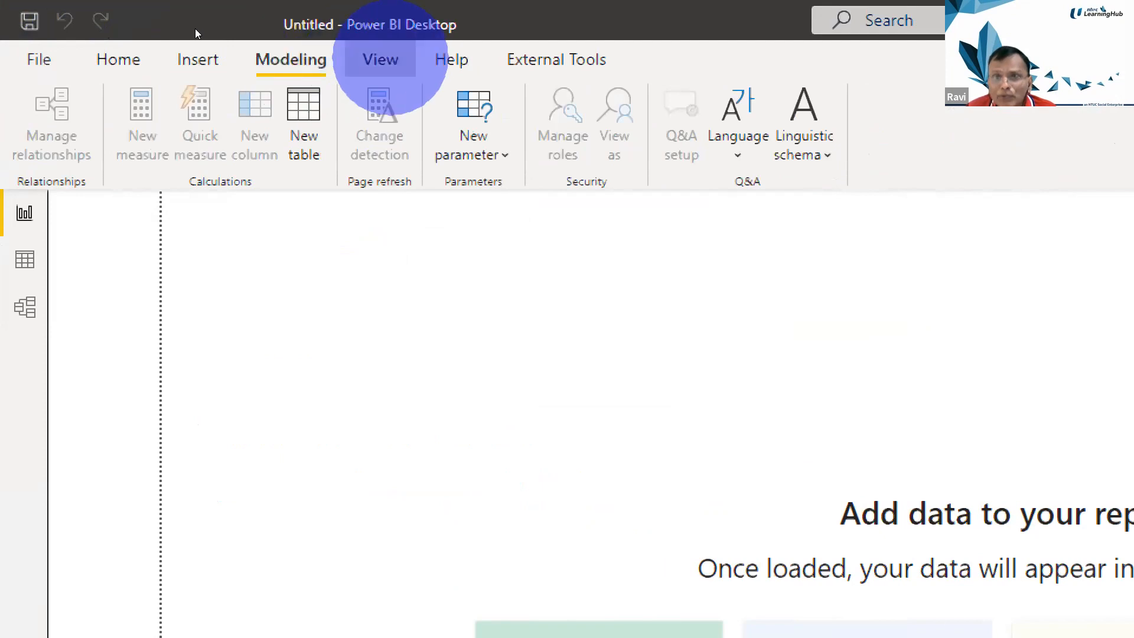
pyautogui.click(381, 59)
pyautogui.click(451, 59)
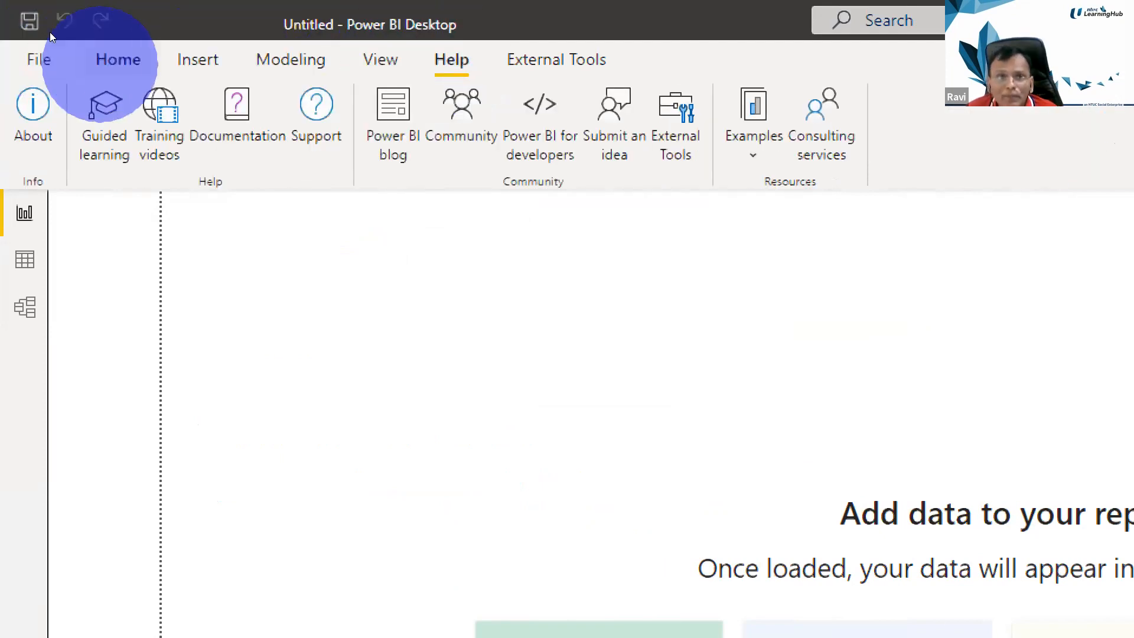
pyautogui.click(81, 61)
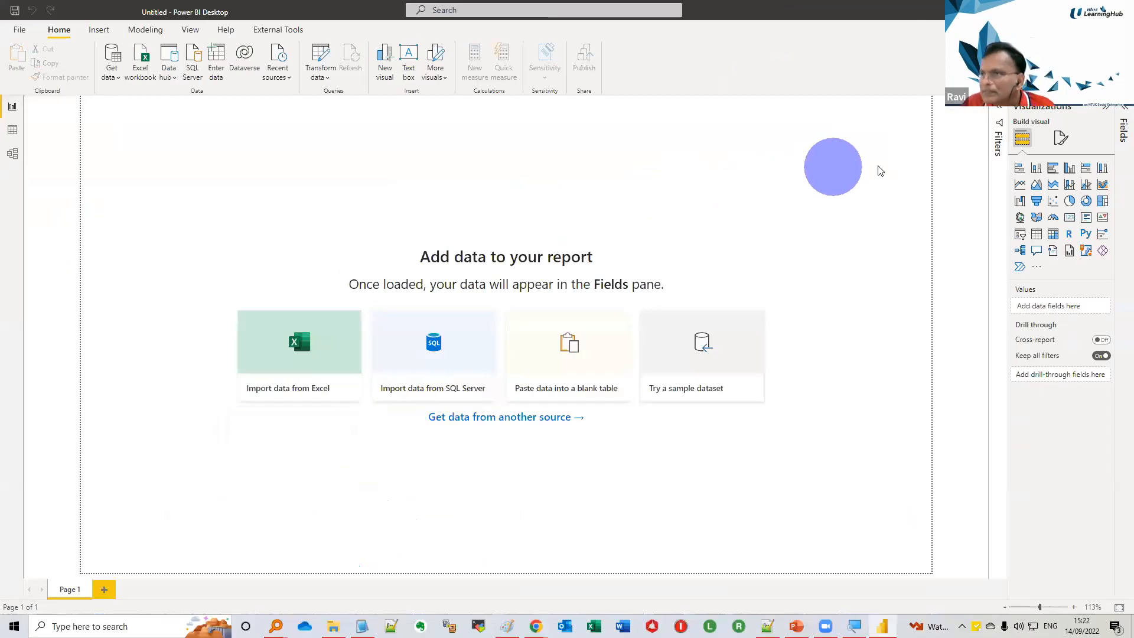
# Expand the Fields pane, and view the Filters pane before collapsing it again
pyautogui.click(1120, 115)
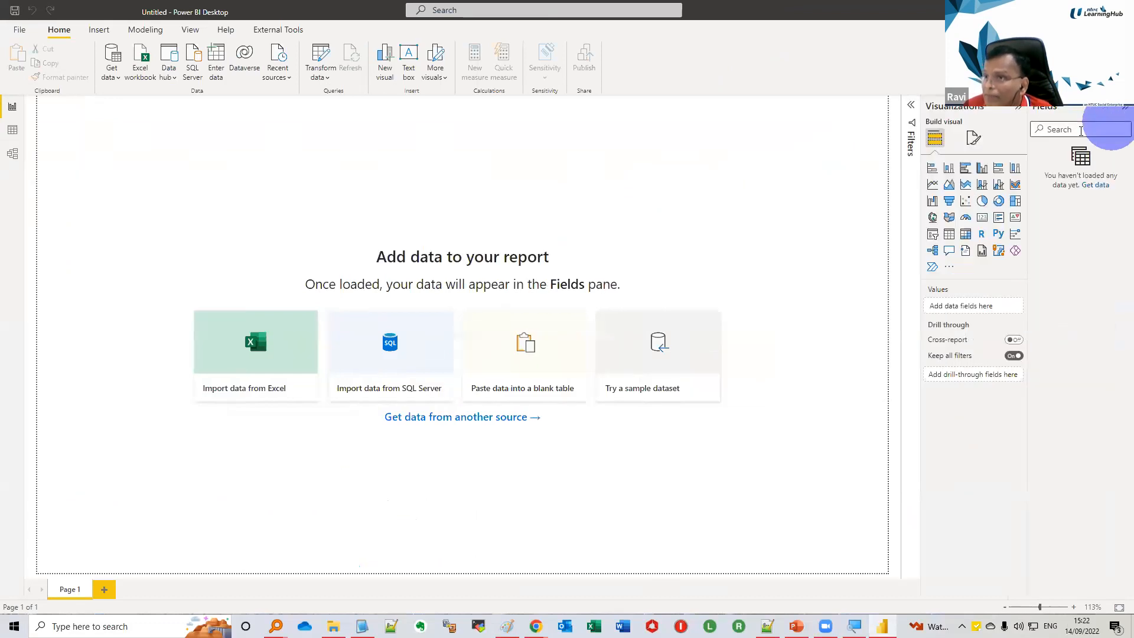
pyautogui.click(913, 109)
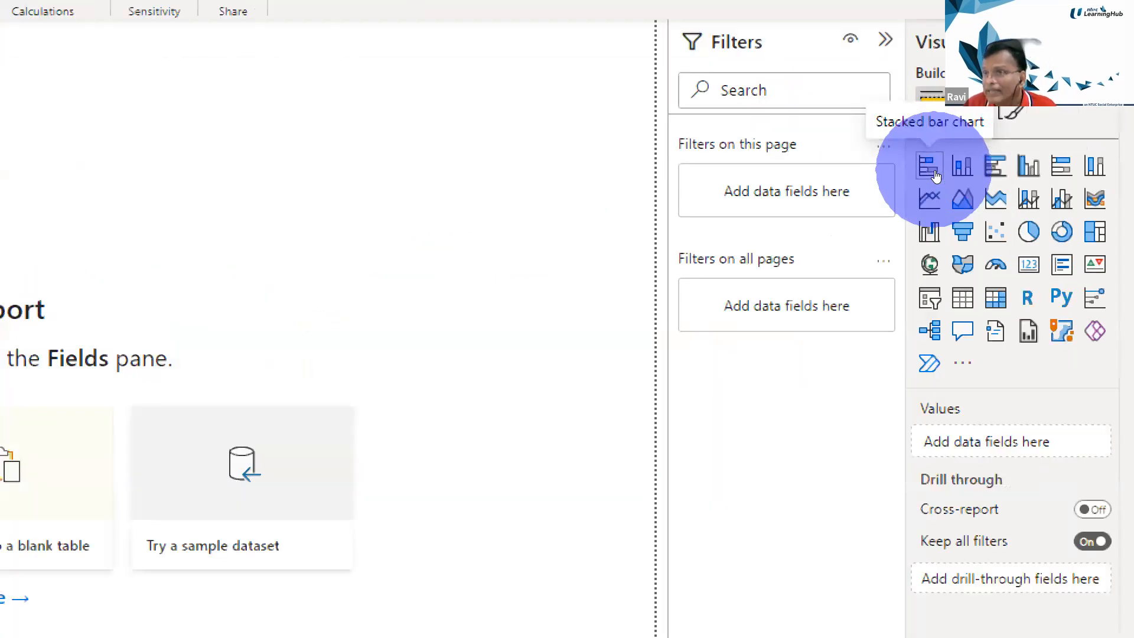
pyautogui.click(935, 173)
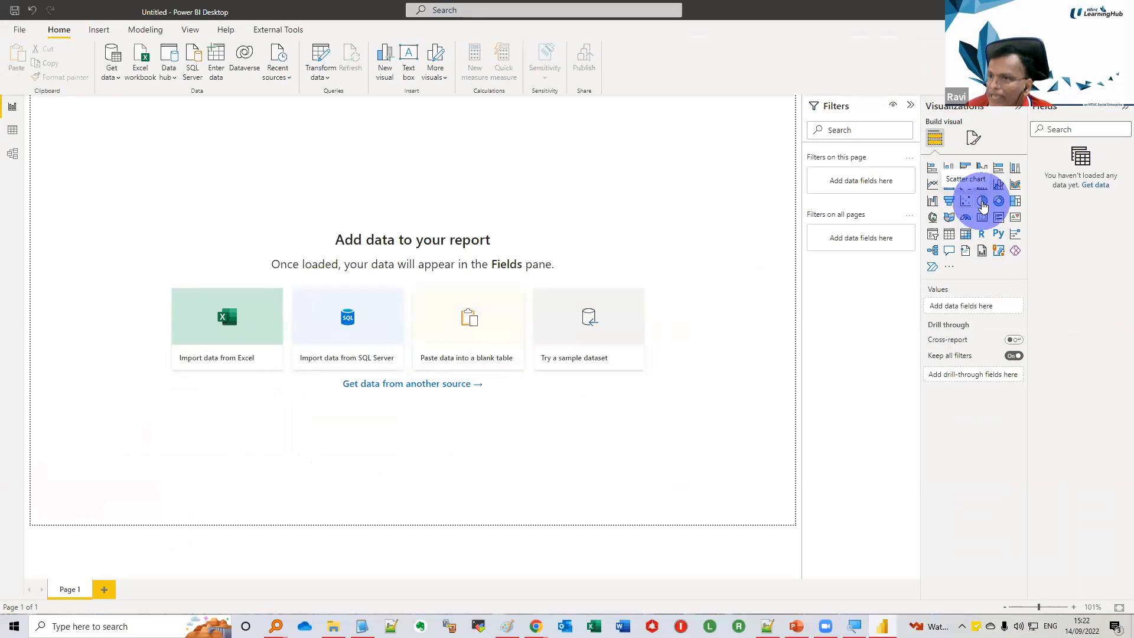
pyautogui.click(911, 107)
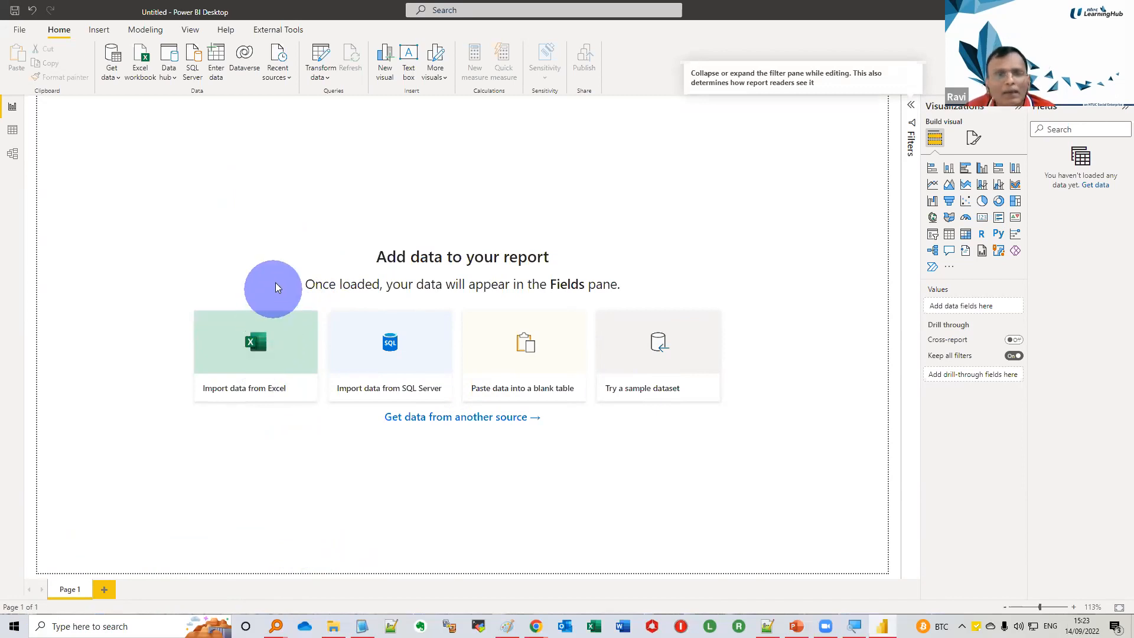
# Connect the report to an Excel Workbook data source, choosing SalesData-MultiTabs.xlsx from the Webinar folder
pyautogui.click(114, 73)
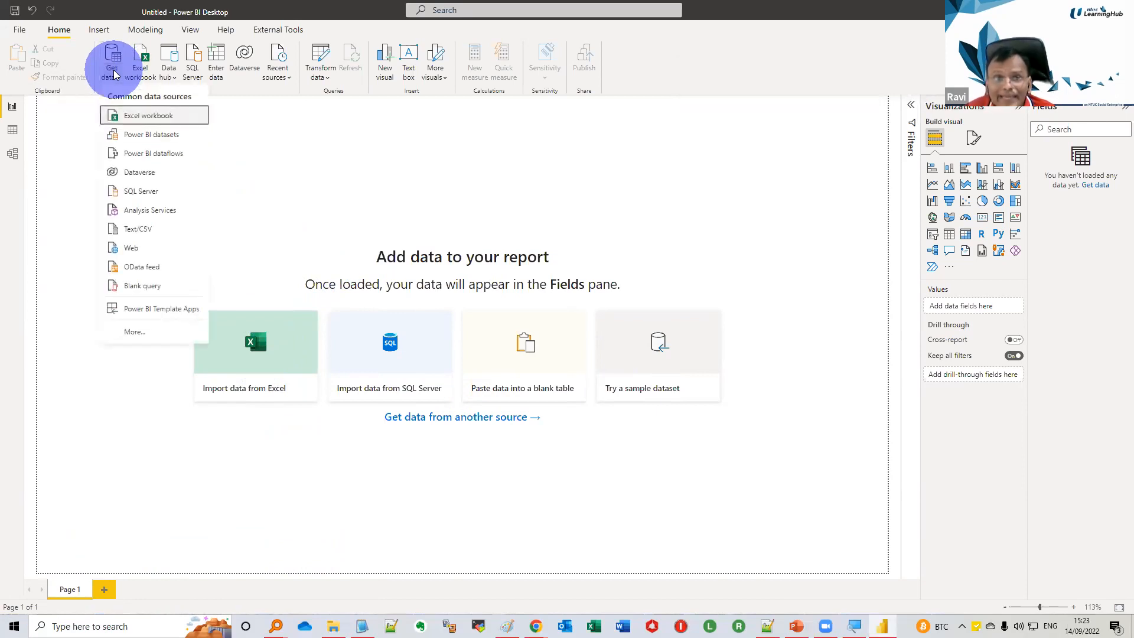
pyautogui.click(132, 332)
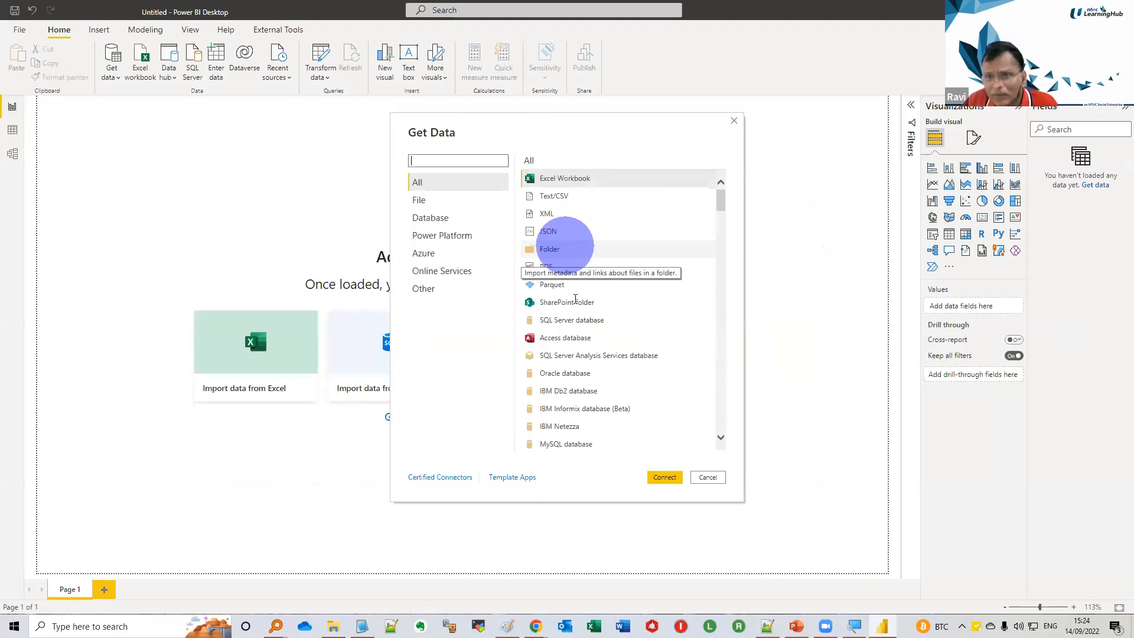
pyautogui.click(590, 180)
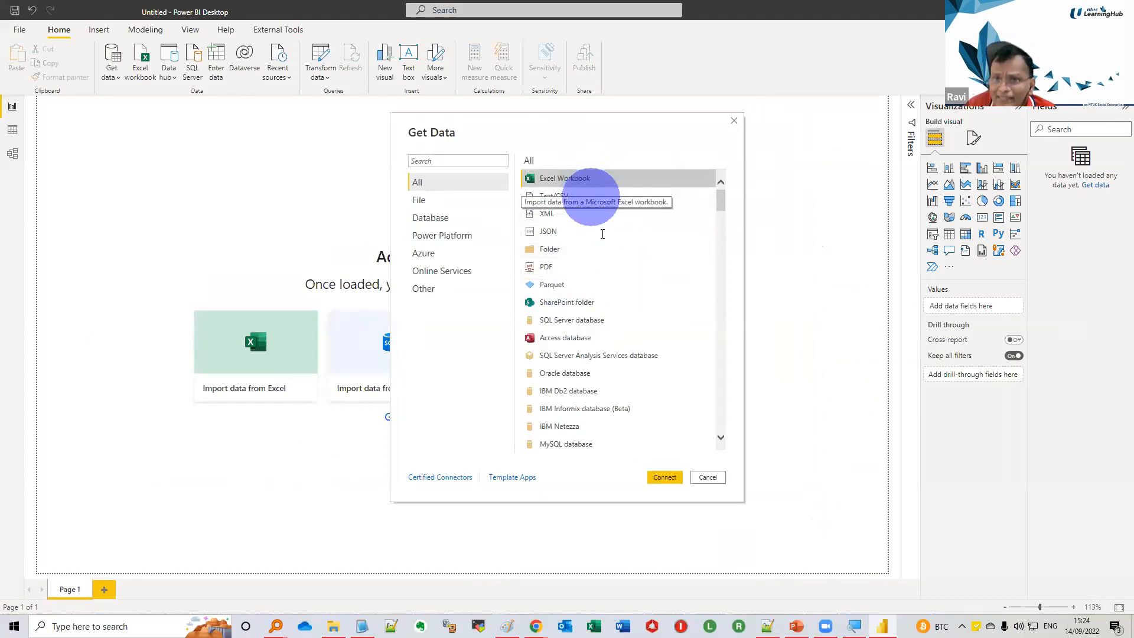
pyautogui.click(663, 477)
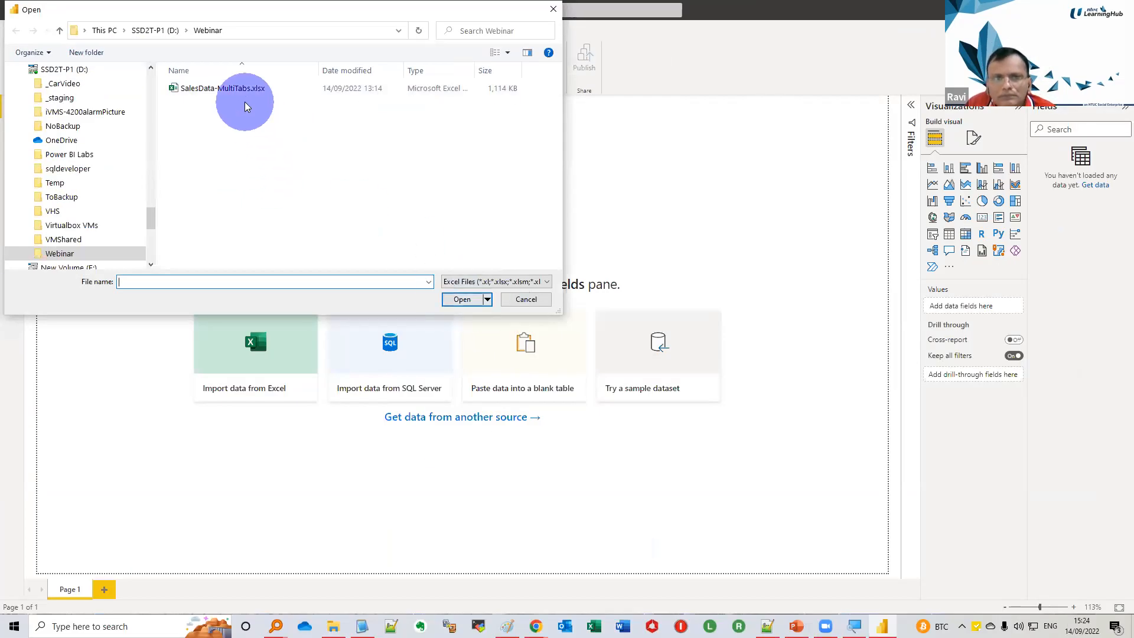
pyautogui.click(227, 88)
pyautogui.click(444, 300)
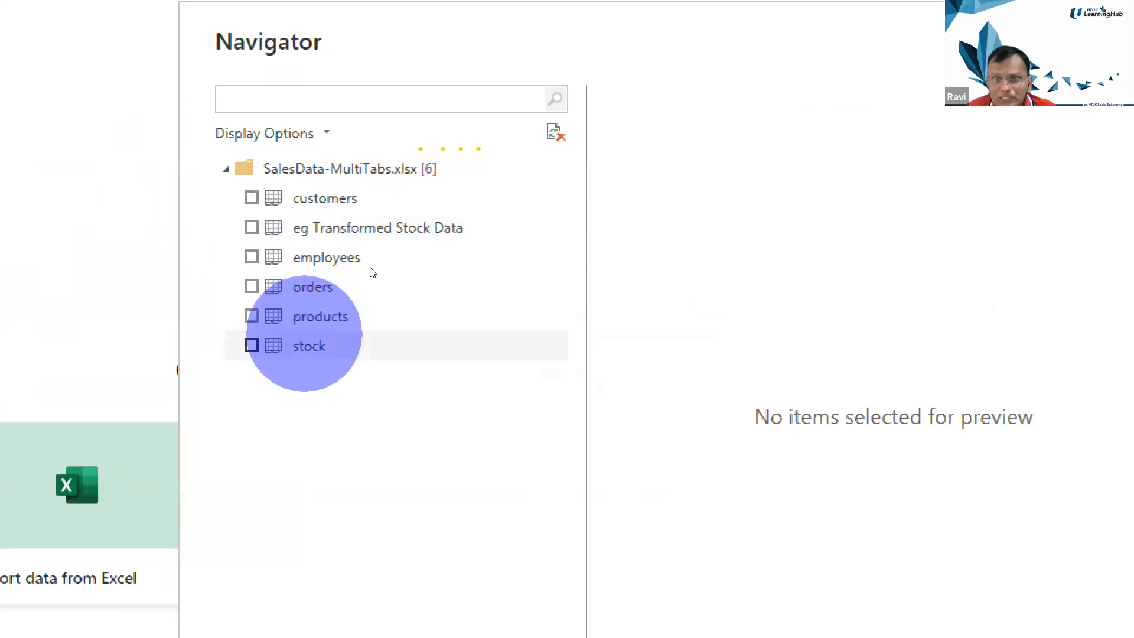
# Preview the customers, eg Transformed Stock Data, employees, orders and products sheets of the workbook
pyautogui.click(379, 197)
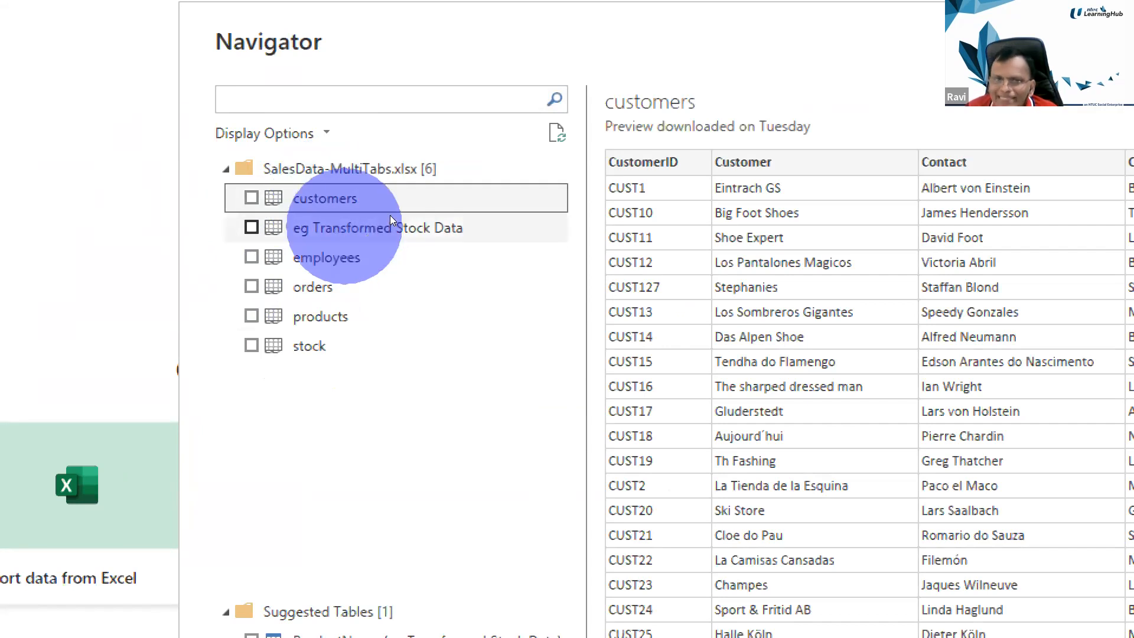
pyautogui.click(390, 218)
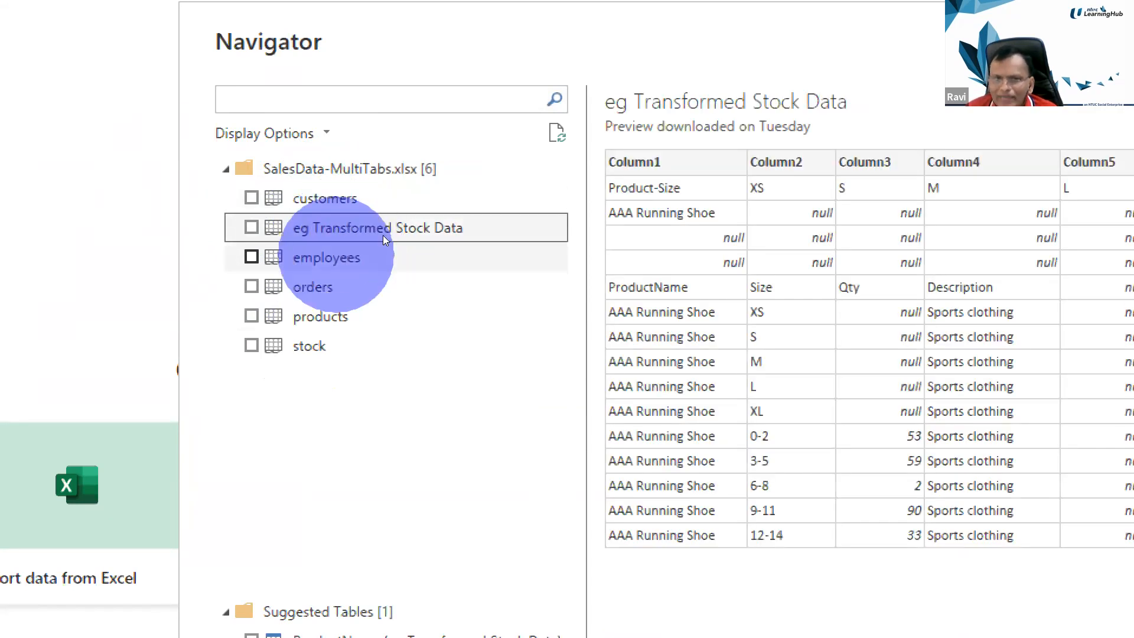
pyautogui.click(387, 243)
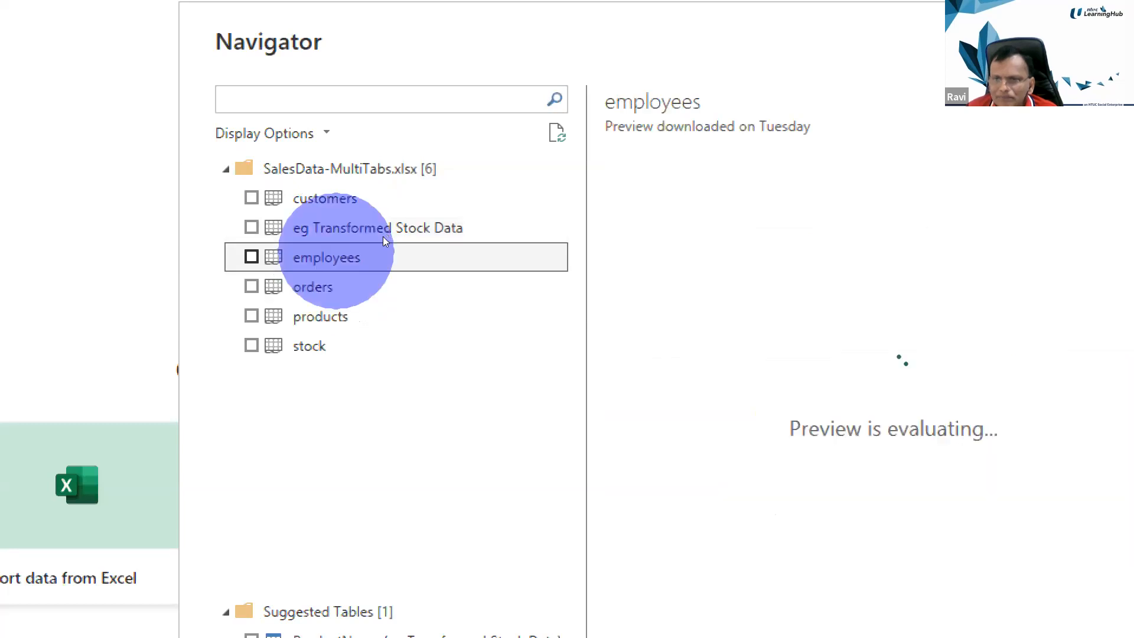
pyautogui.click(382, 274)
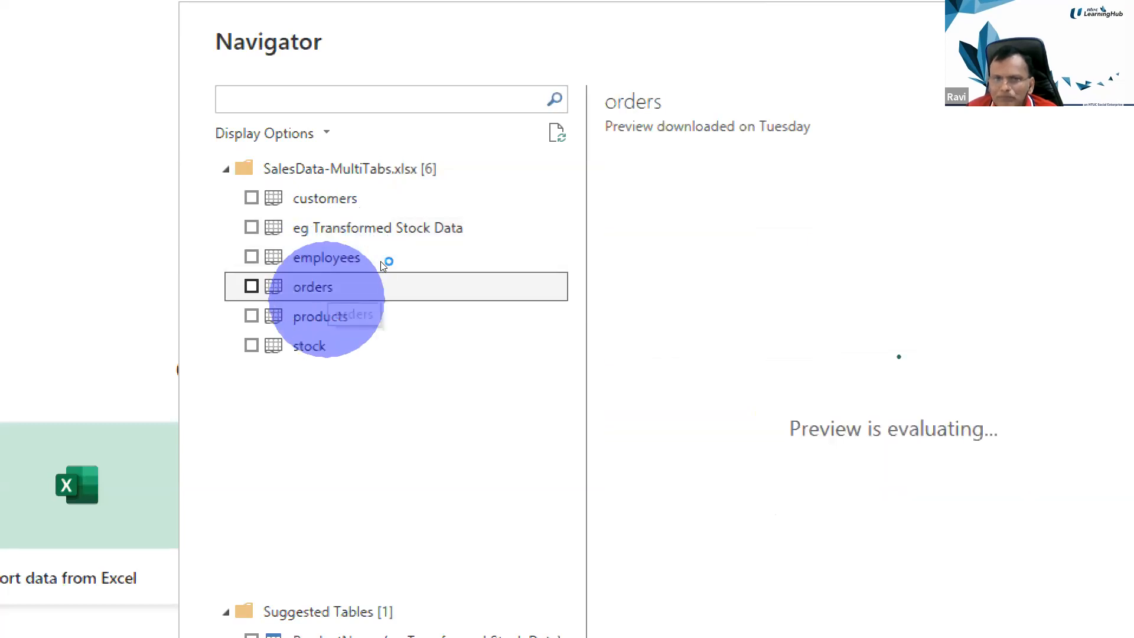
pyautogui.press('Down')
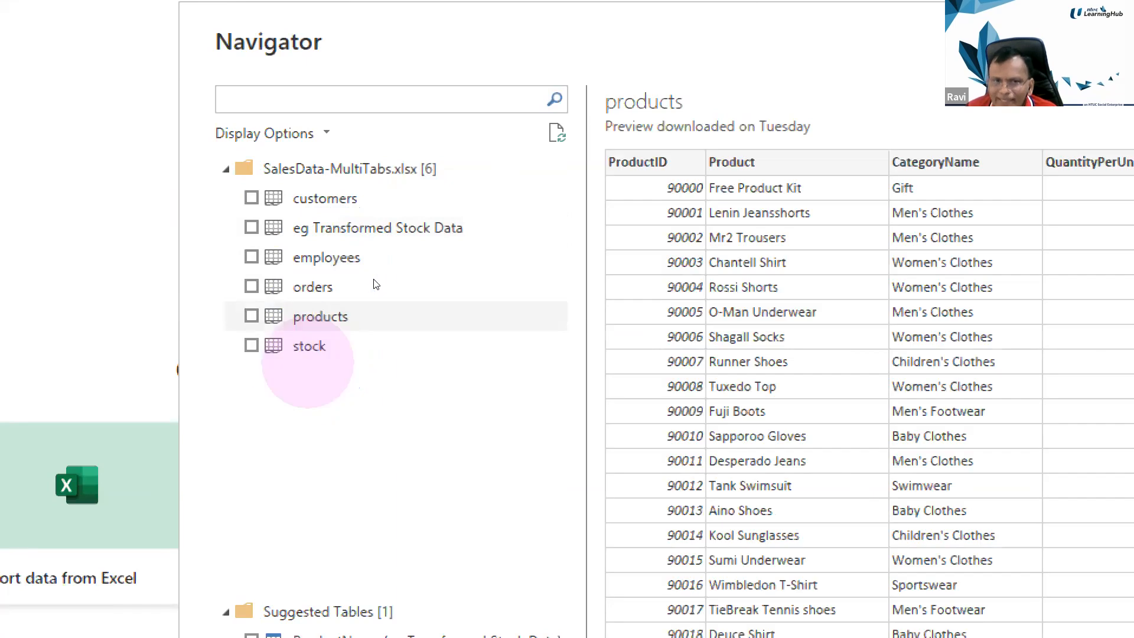
# Select the customers, employees, orders, products and stock sheets of the workbook and load them into the report
pyautogui.click(345, 201)
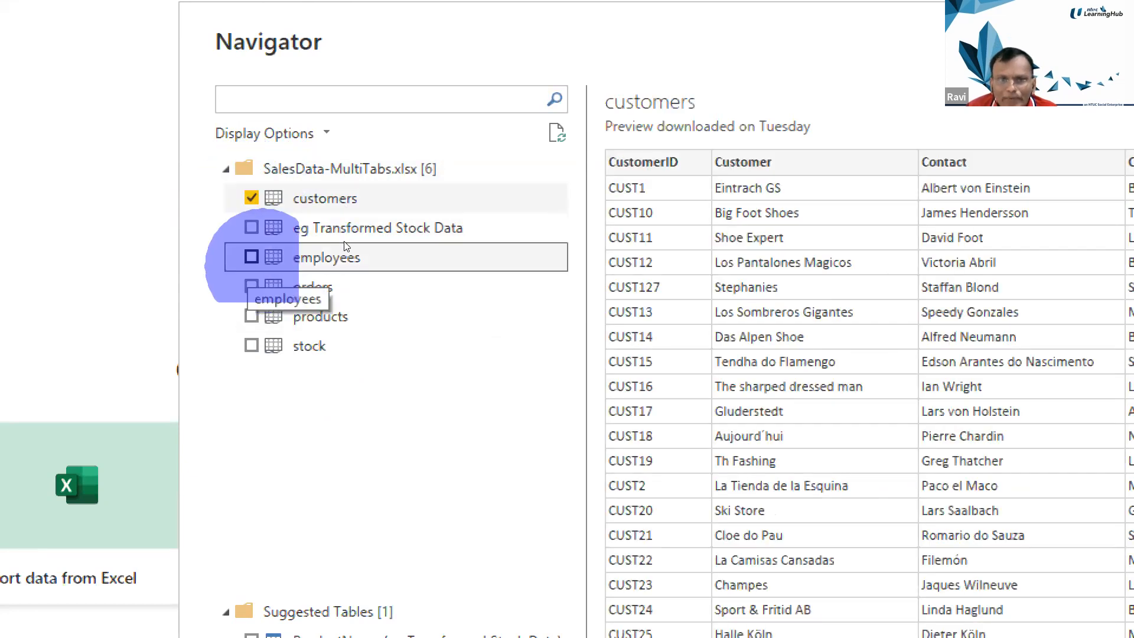
pyautogui.click(347, 243)
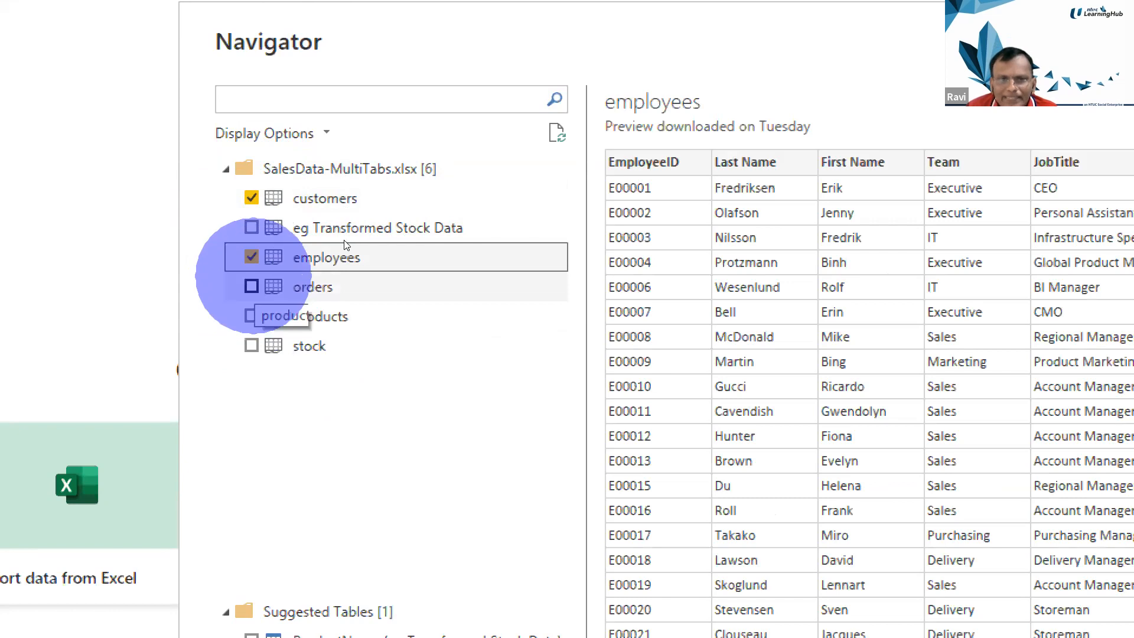
pyautogui.click(345, 252)
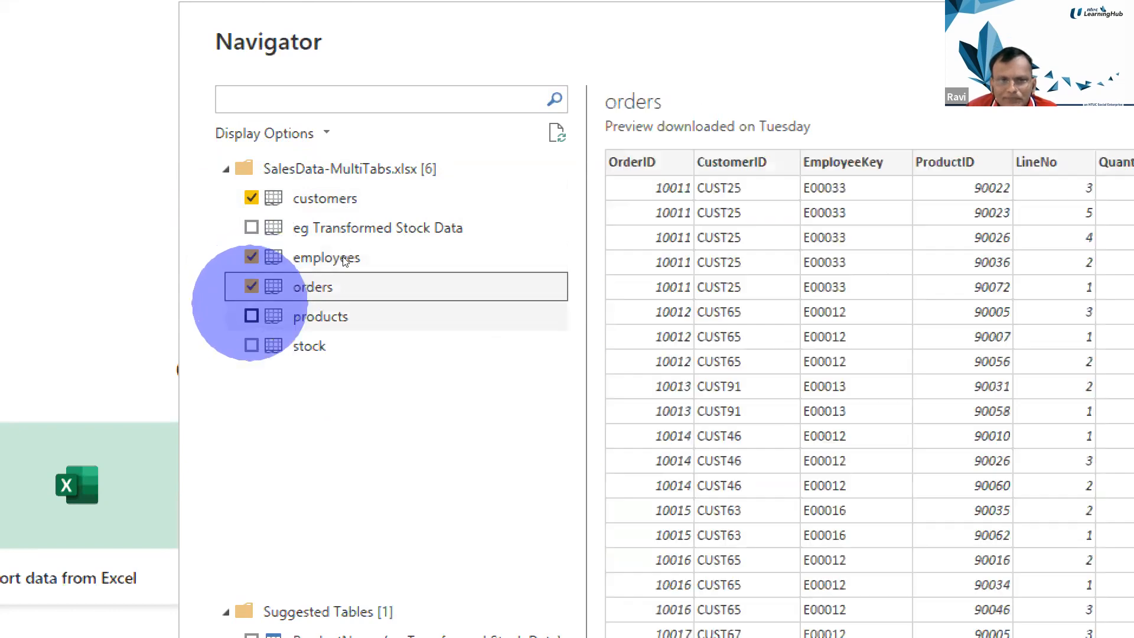
pyautogui.click(345, 278)
pyautogui.click(251, 345)
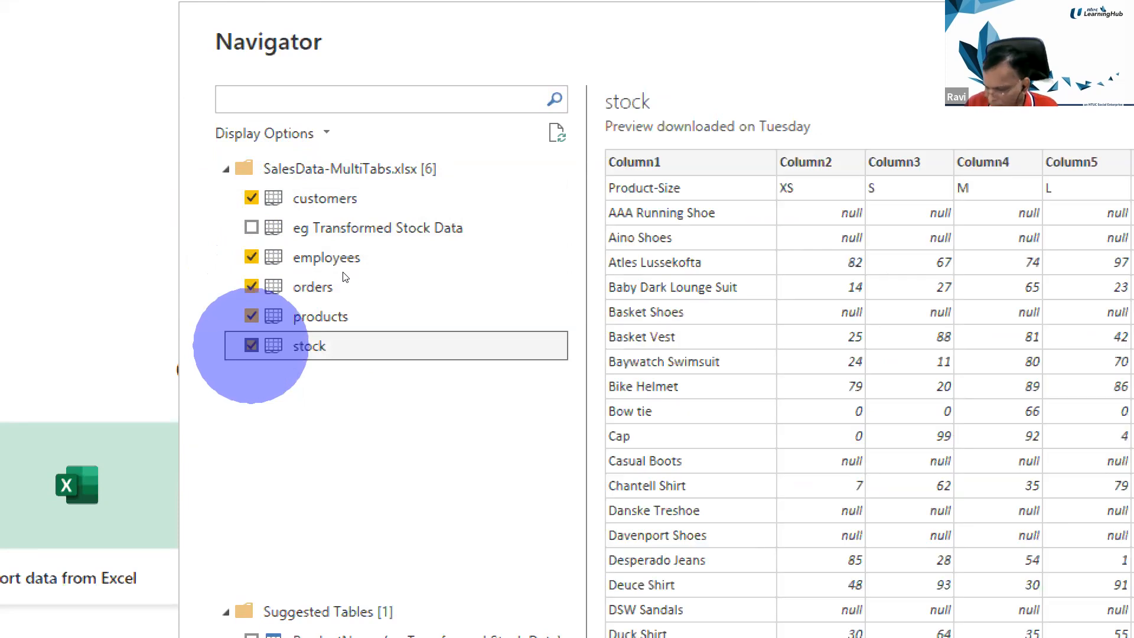
pyautogui.press('super+minus')
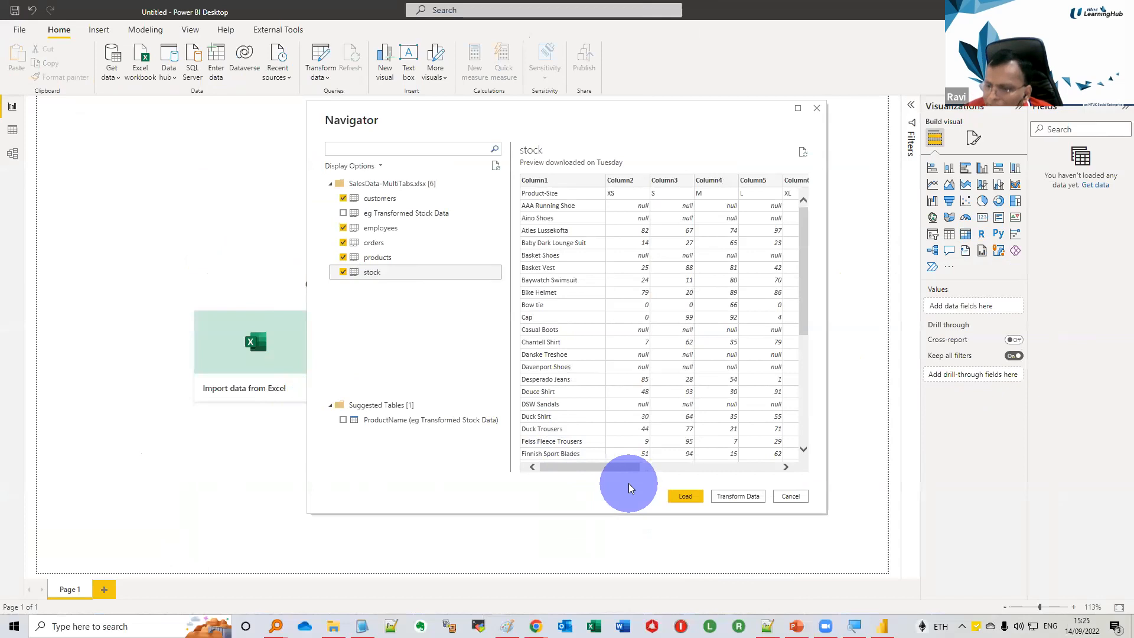
pyautogui.click(669, 500)
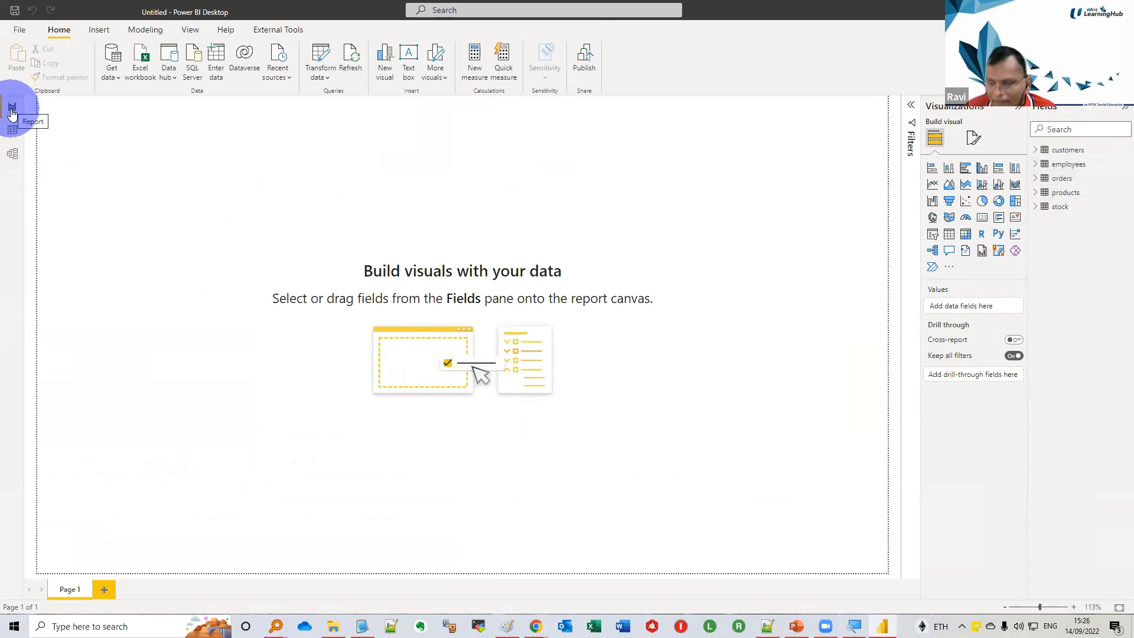
# In the Model view, collapse the Properties pane and move the customers and products tables up into the same row as employees
pyautogui.click(13, 154)
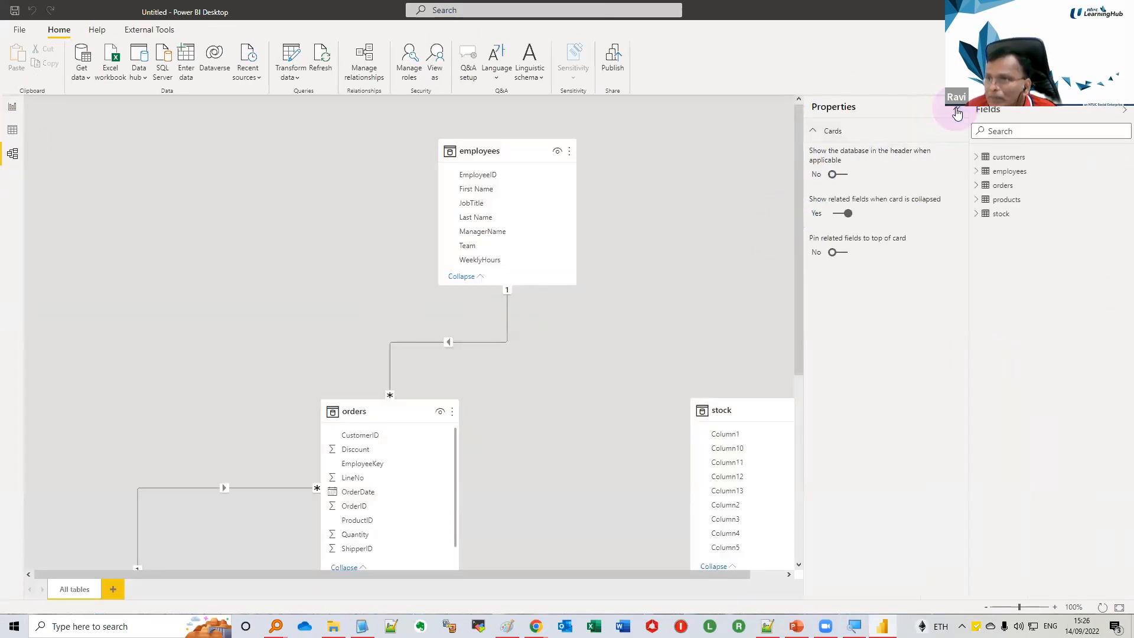
pyautogui.click(958, 112)
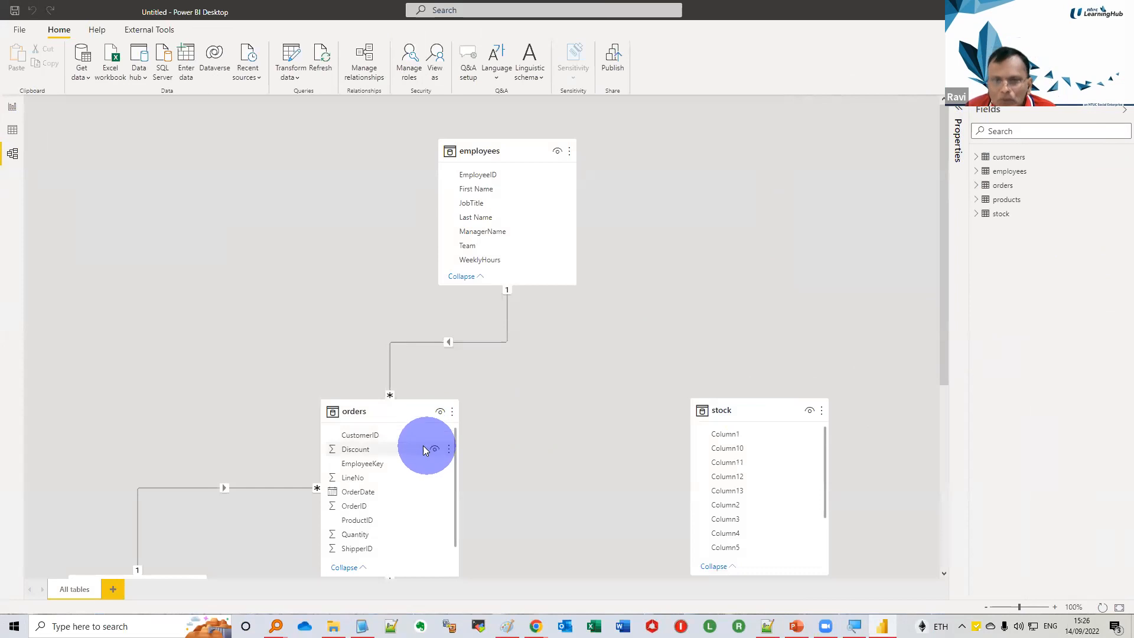
pyautogui.click(991, 611)
pyautogui.moveTo(992, 613); pyautogui.dragTo(1010, 612)
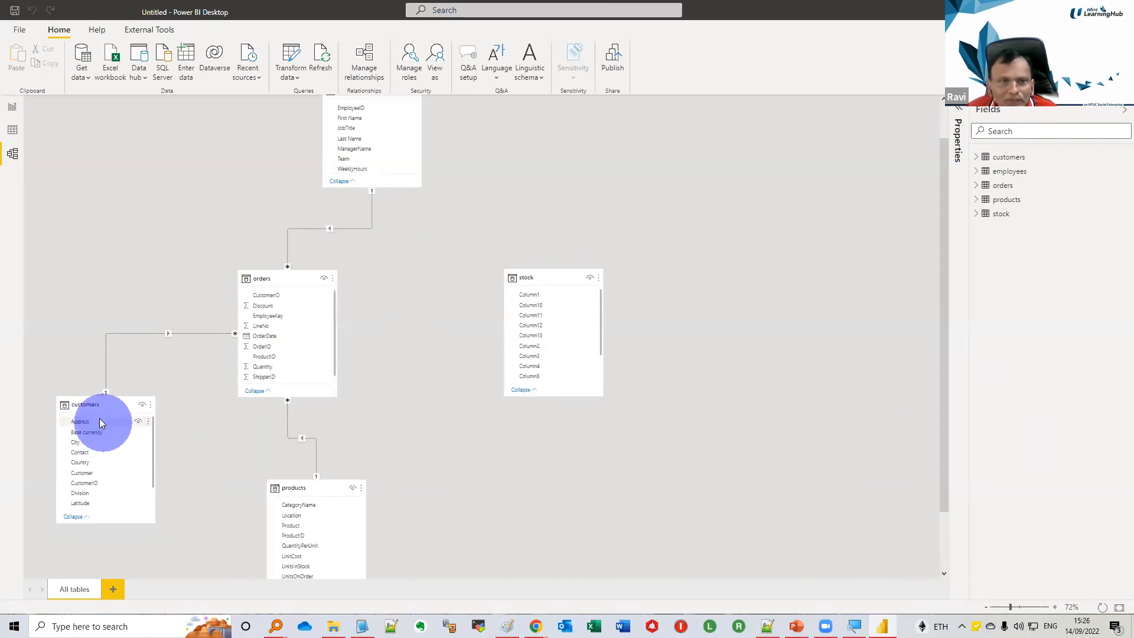
pyautogui.moveTo(96, 410); pyautogui.dragTo(63, 101)
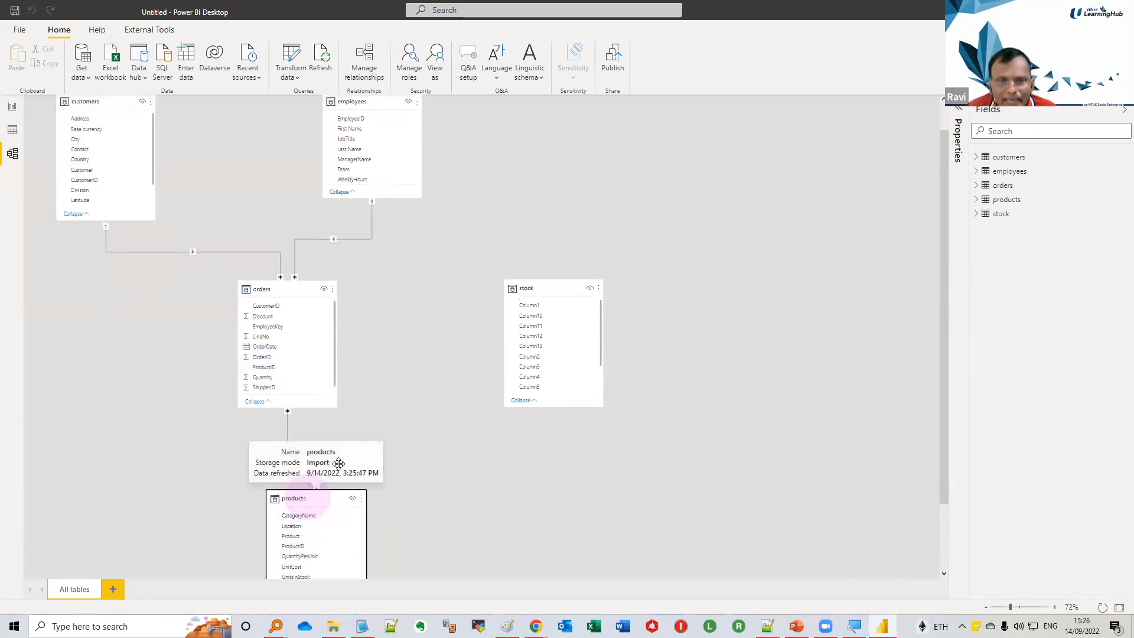
pyautogui.moveTo(307, 499); pyautogui.dragTo(417, 248)
pyautogui.moveTo(489, 100); pyautogui.dragTo(478, 43)
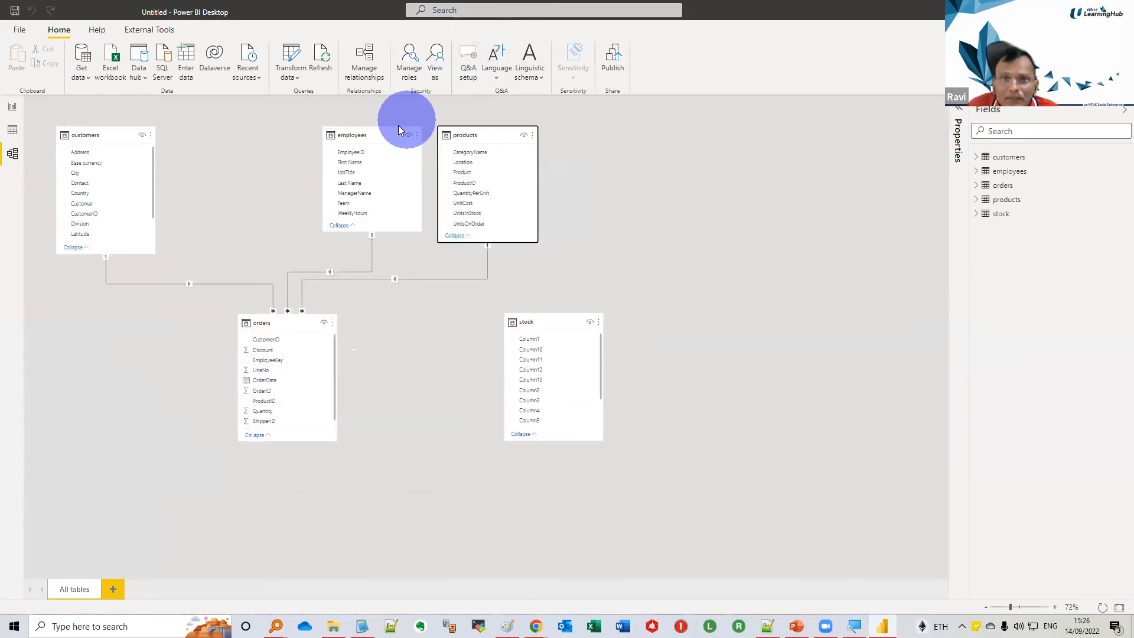
# Space employees and products evenly beside customers, centre orders beneath employees, and bring stock close beside orders
pyautogui.moveTo(376, 135); pyautogui.dragTo(311, 121)
pyautogui.moveTo(450, 132); pyautogui.dragTo(422, 132)
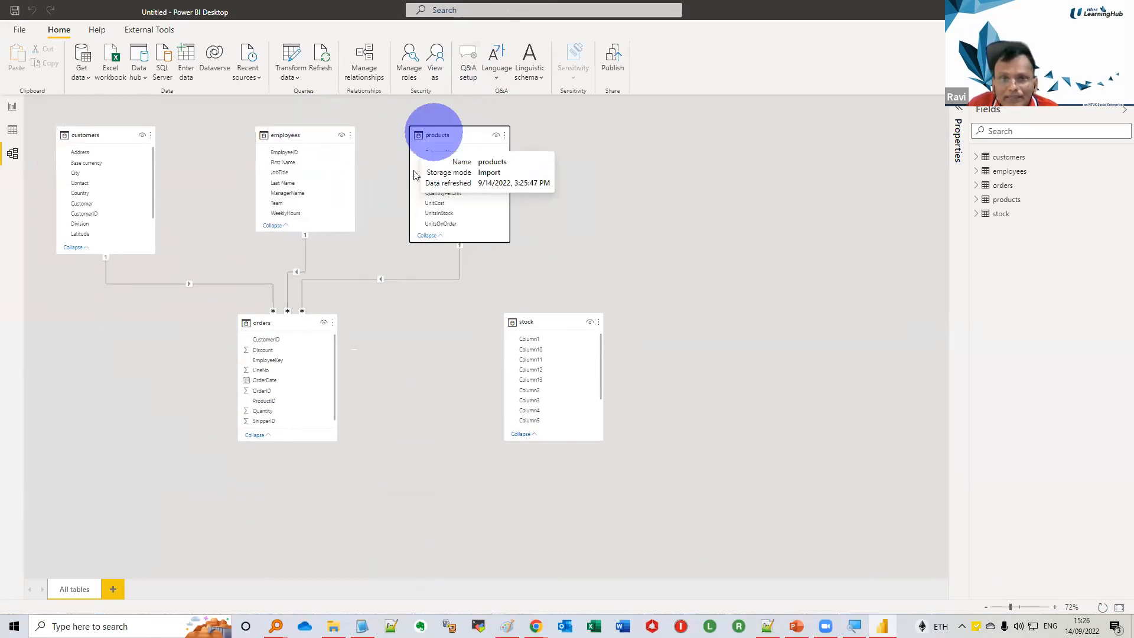
pyautogui.moveTo(293, 324); pyautogui.dragTo(303, 323)
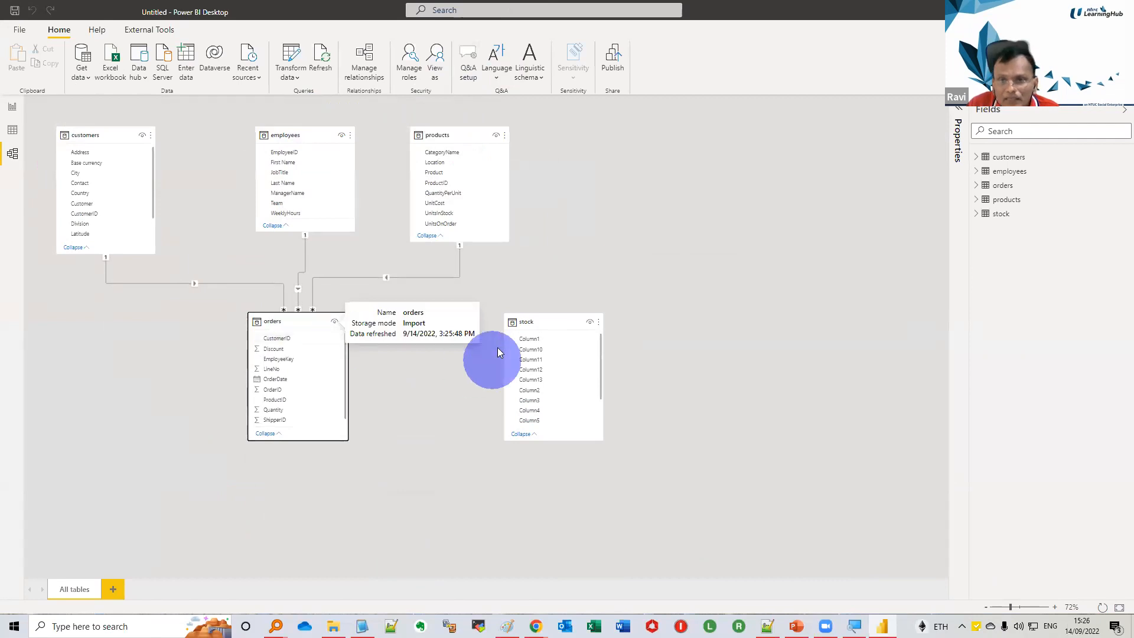
pyautogui.moveTo(531, 327); pyautogui.dragTo(424, 322)
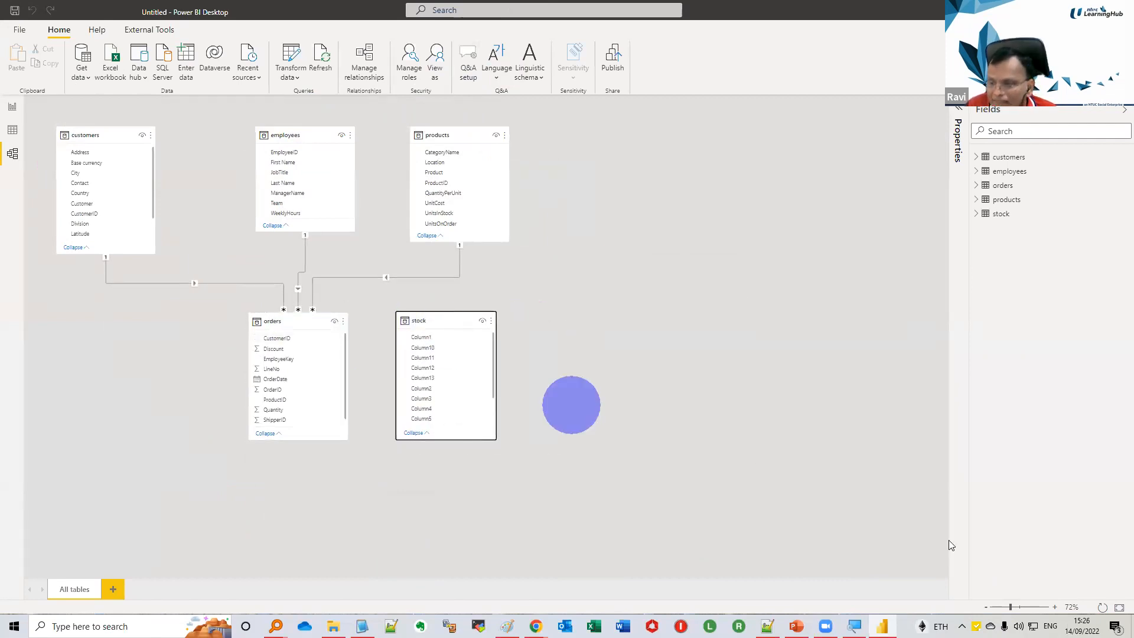
# Examine the relationships that link the customers, employees and products tables to the orders table
pyautogui.click(1054, 607)
pyautogui.click(1055, 607)
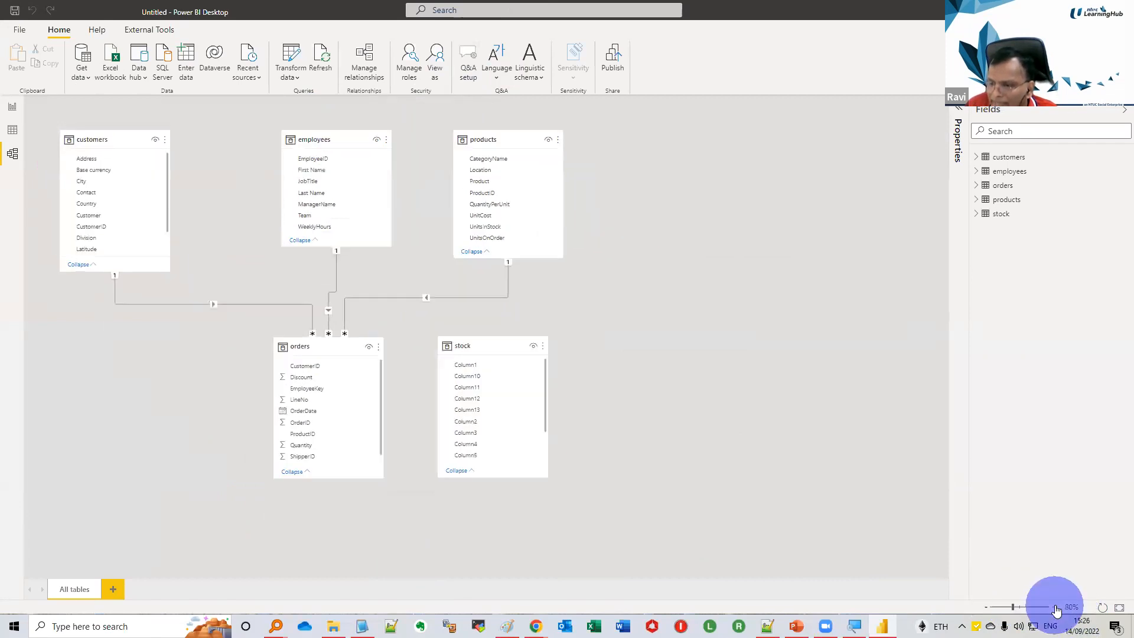
pyautogui.click(1054, 607)
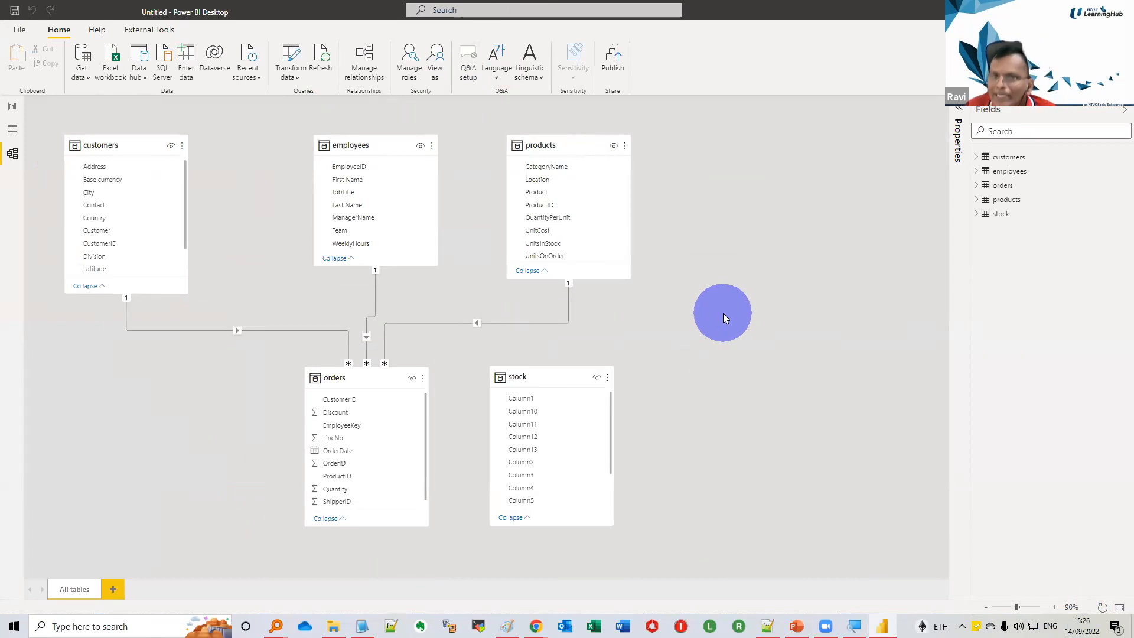
pyautogui.click(1054, 608)
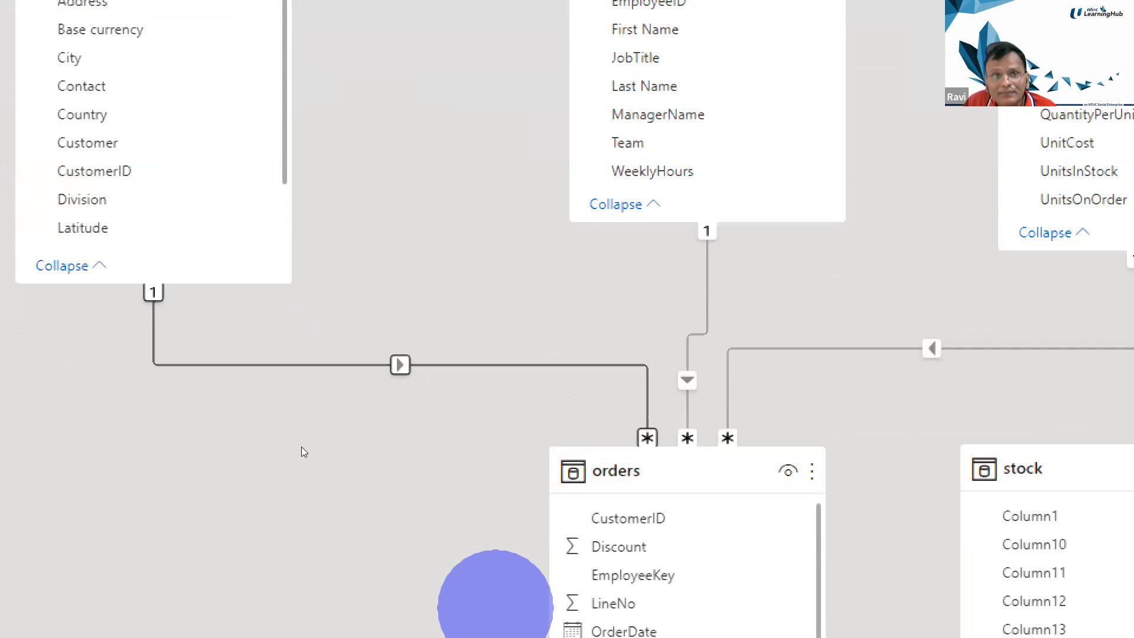
pyautogui.click(261, 355)
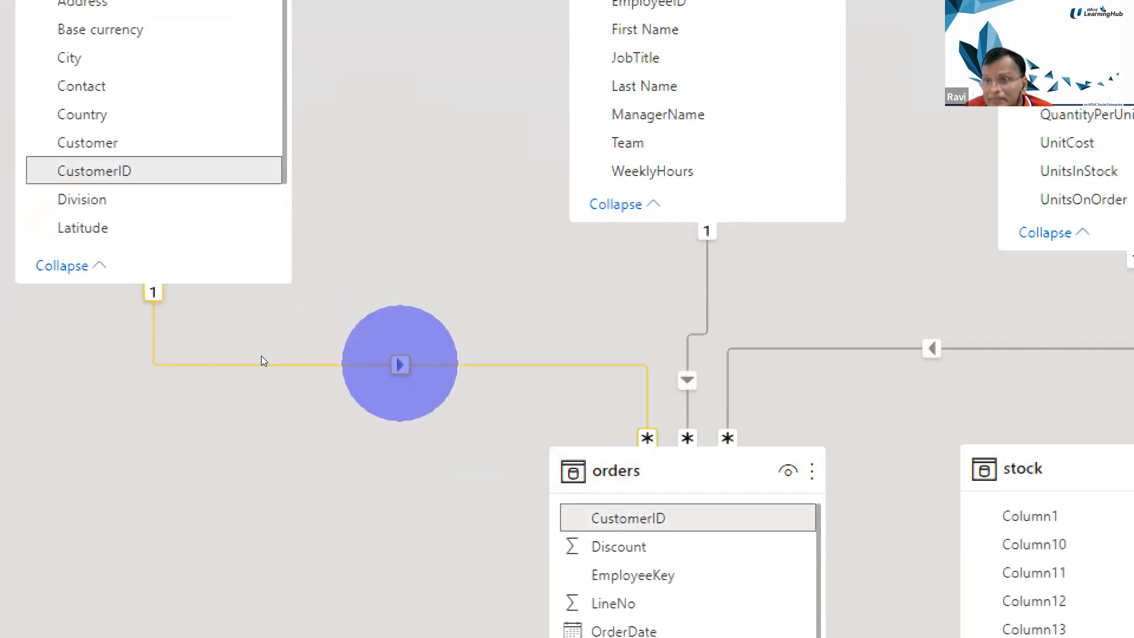
pyautogui.click(400, 365)
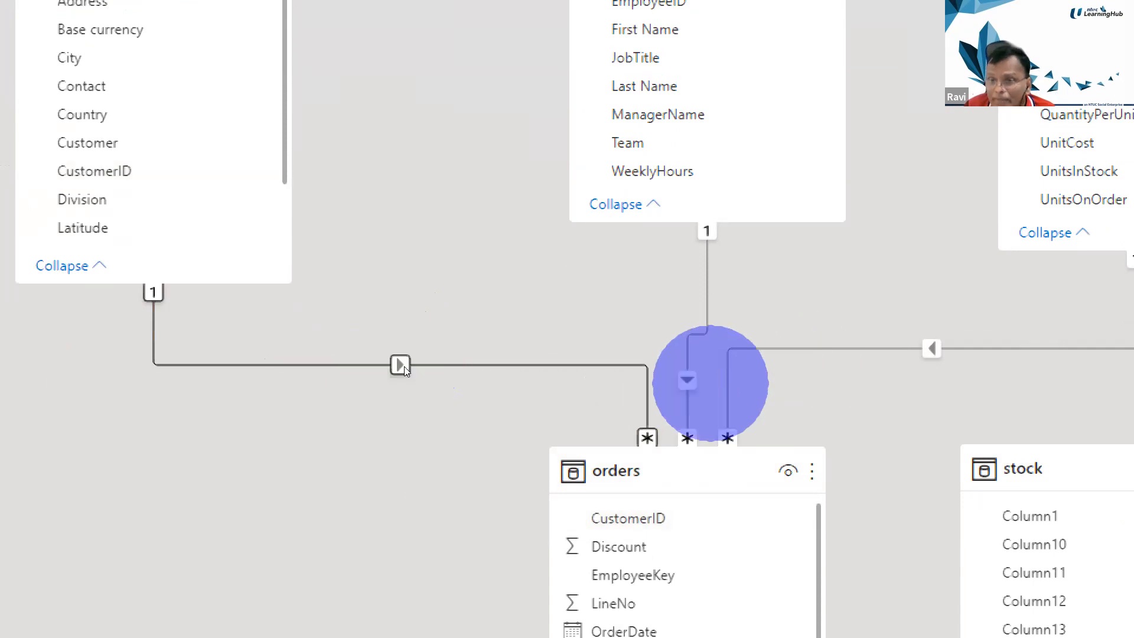
pyautogui.click(687, 384)
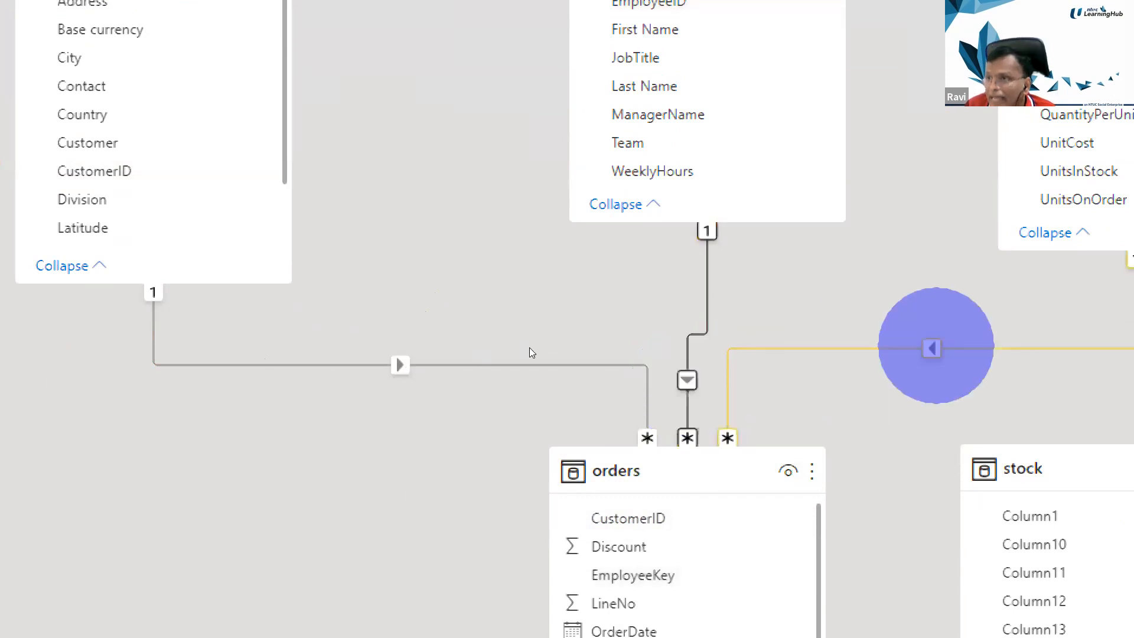
pyautogui.click(936, 346)
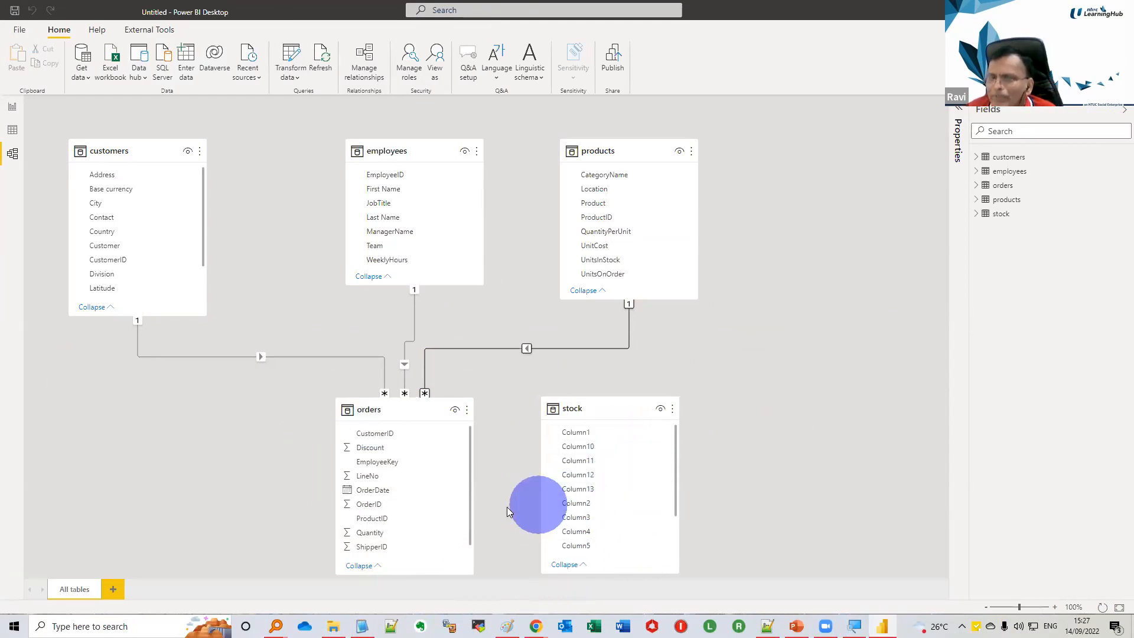
# Shift the stock table slightly away from orders, and inspect the settings of the relationship between orders and products
pyautogui.moveTo(607, 414)
pyautogui.mouseDown()
pyautogui.moveTo(602, 405)
pyautogui.moveTo(701, 377)
pyautogui.moveTo(610, 398)
pyautogui.moveTo(625, 402)
pyautogui.mouseUp()
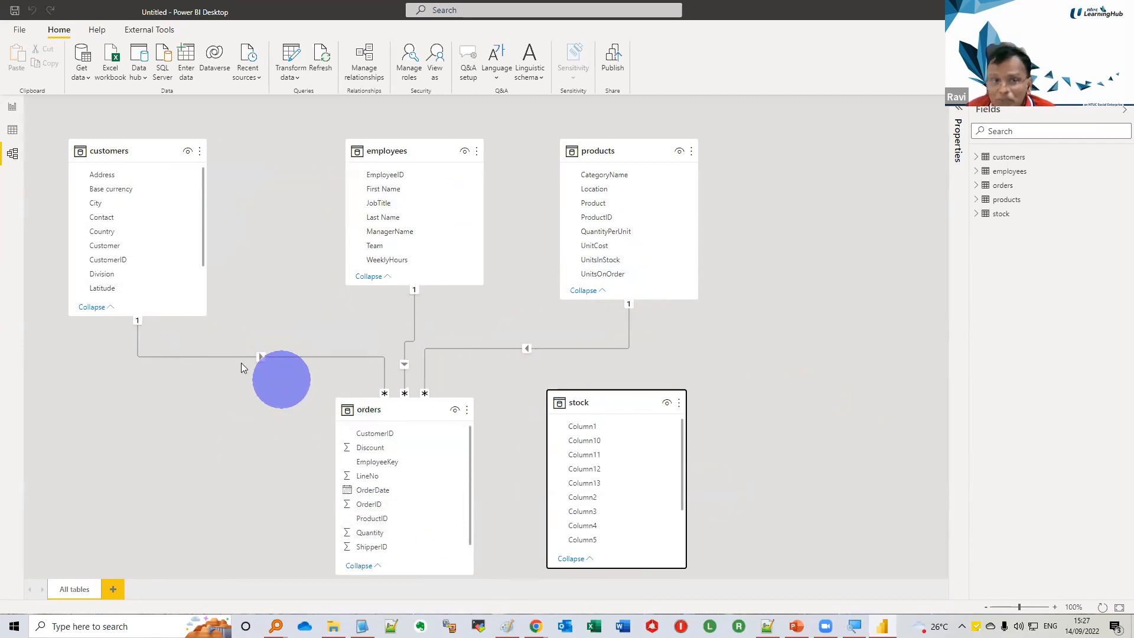
pyautogui.click(528, 350)
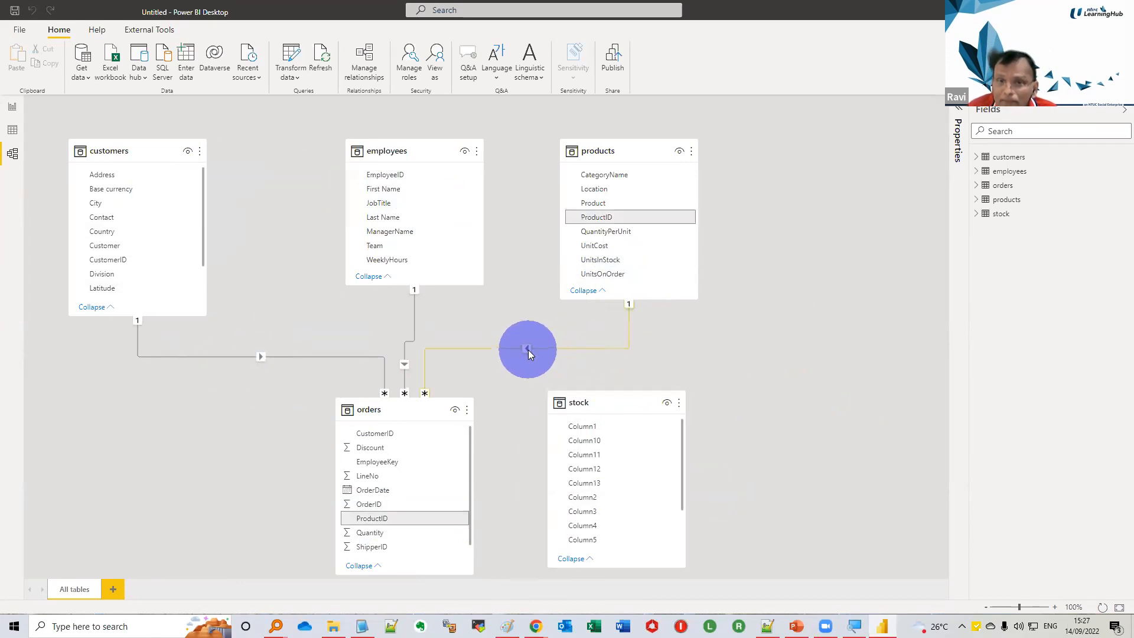
pyautogui.doubleClick(528, 349)
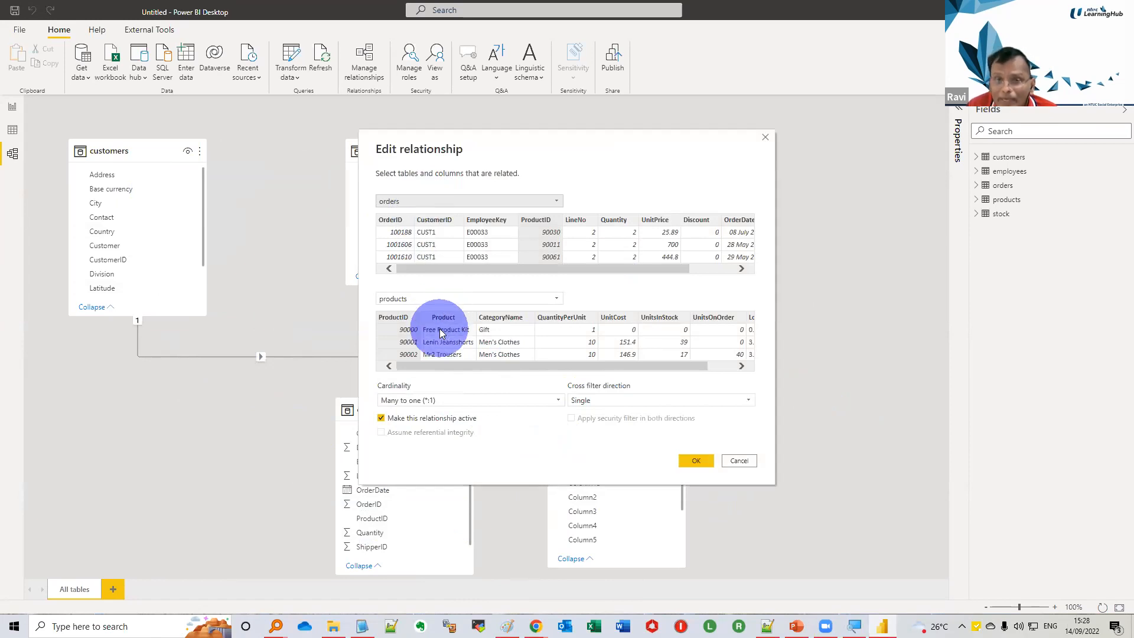
pyautogui.click(765, 137)
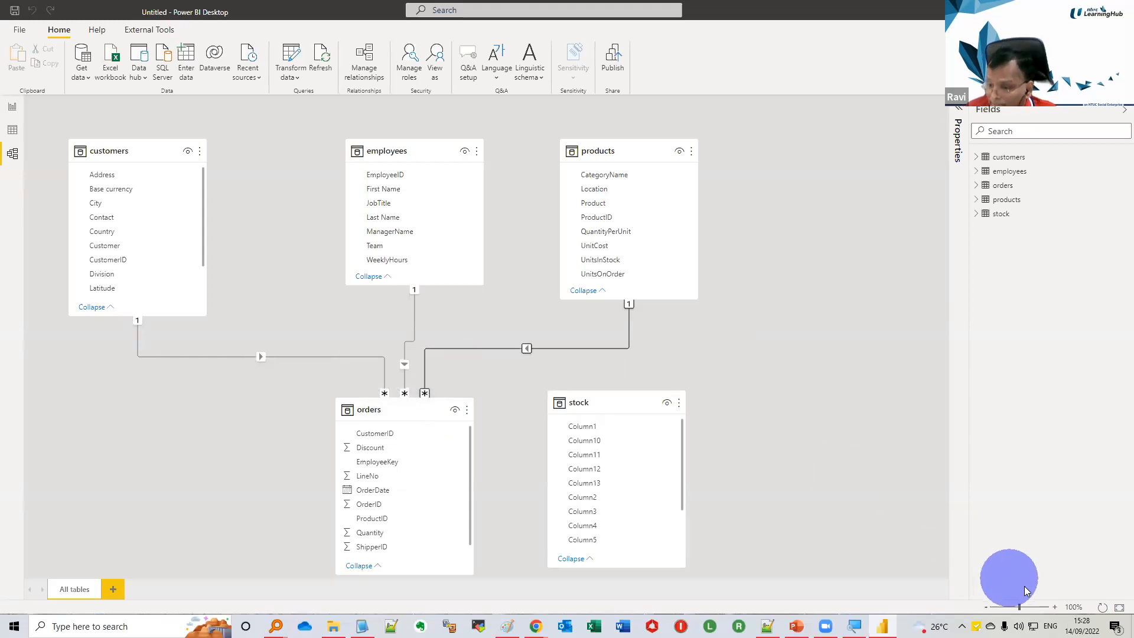
pyautogui.click(1051, 607)
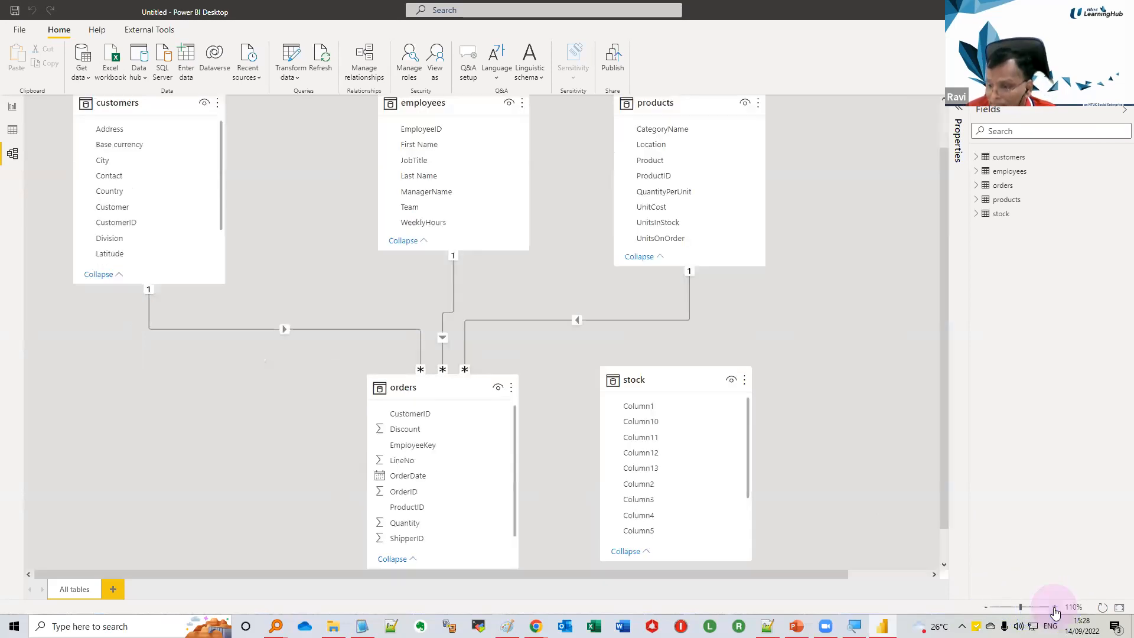
pyautogui.click(1054, 607)
pyautogui.scroll(2, 417, 455)
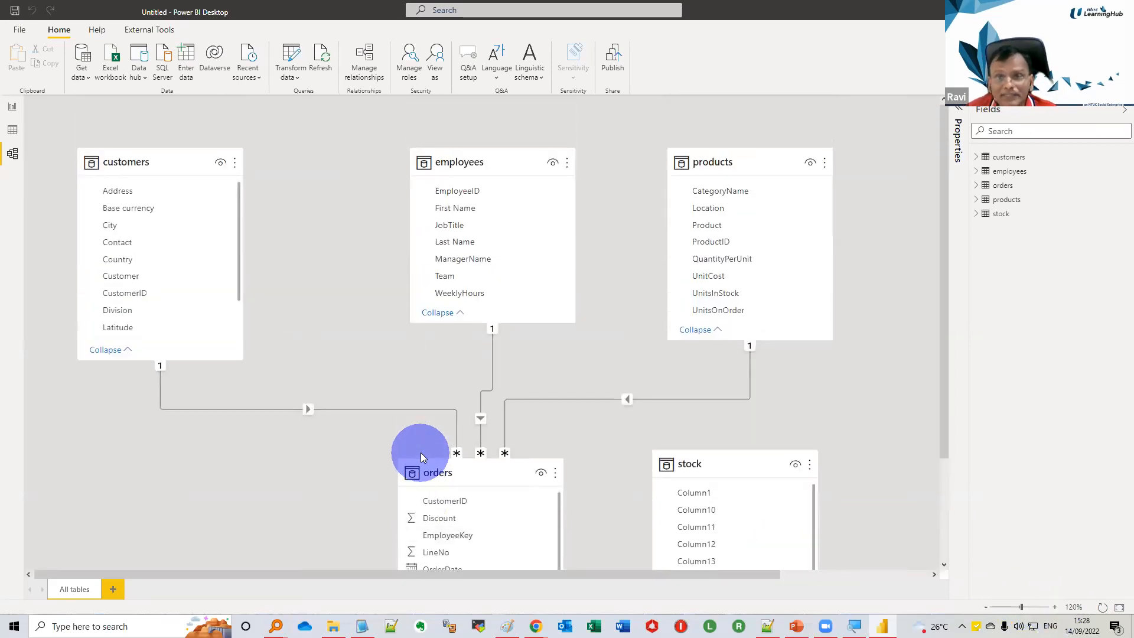
pyautogui.click(516, 400)
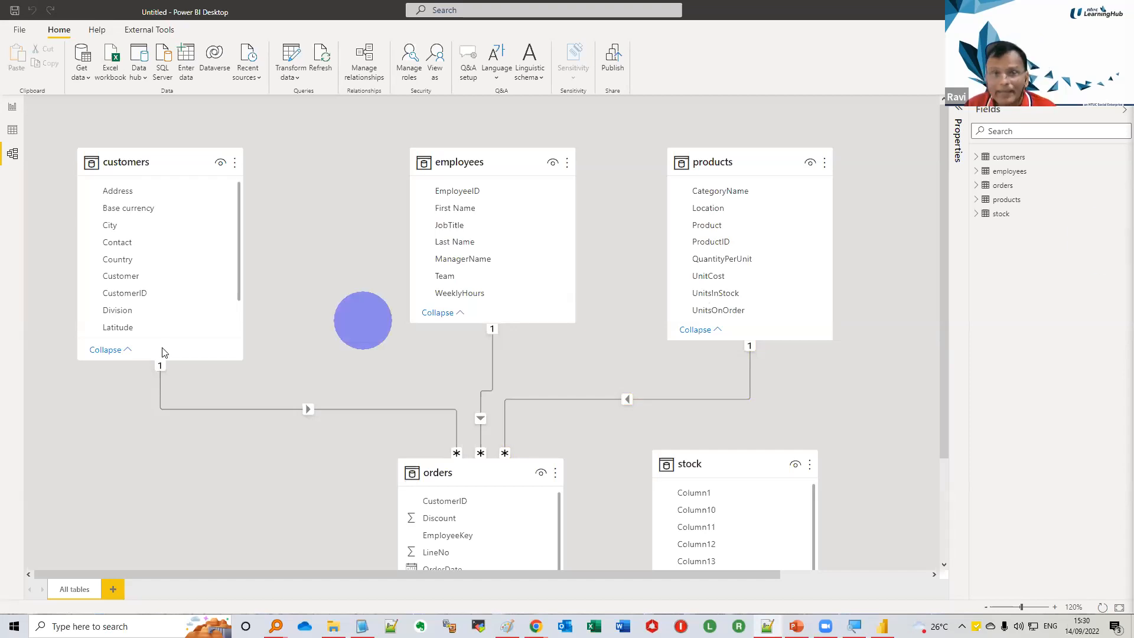
# View the blank report page, and examine the rows of the customers and orders tables in the Data view
pyautogui.click(13, 106)
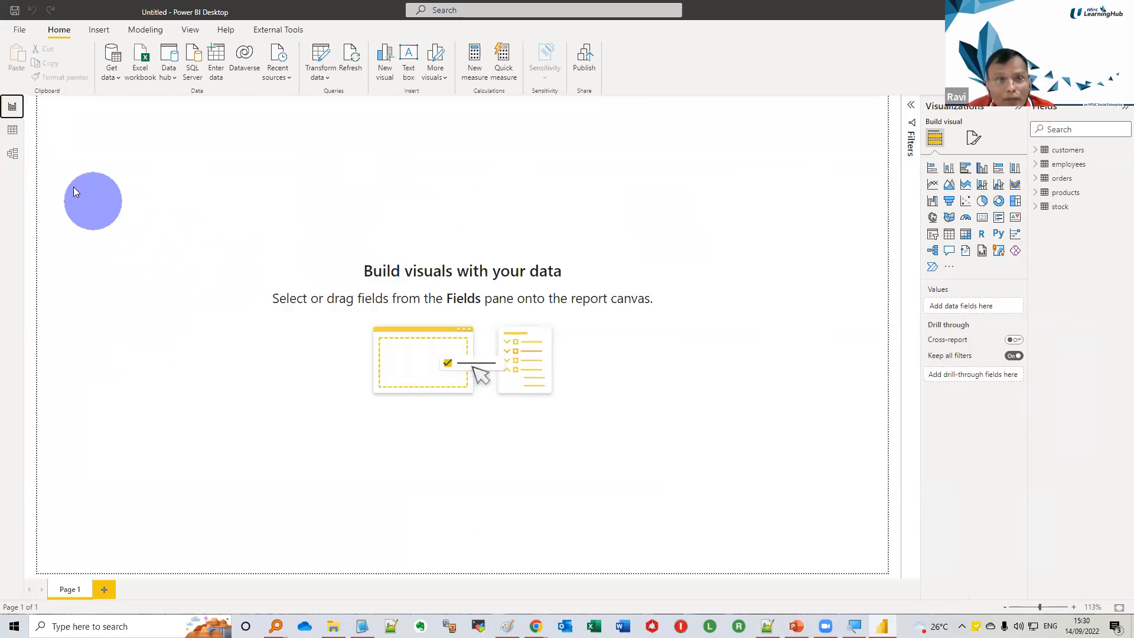
pyautogui.click(14, 133)
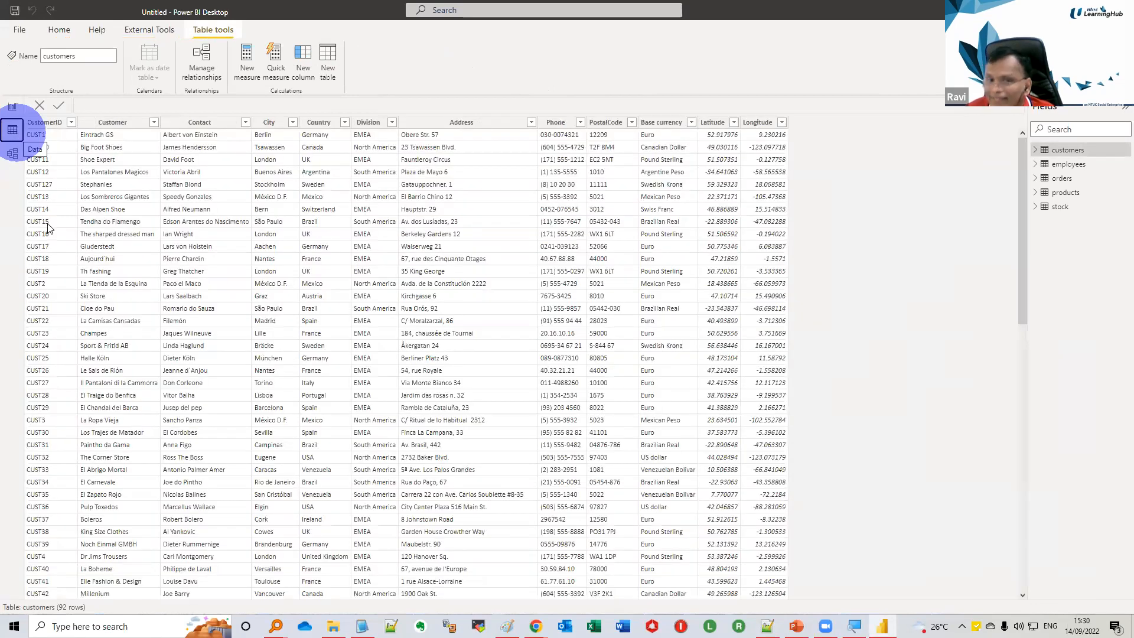
pyautogui.click(166, 288)
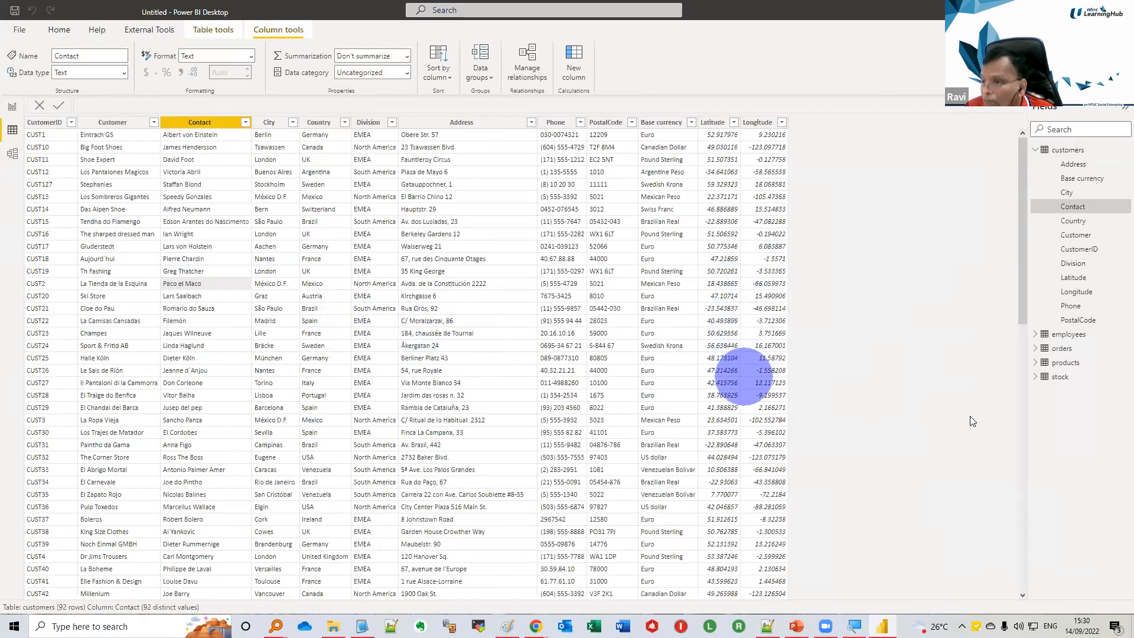
pyautogui.click(1051, 354)
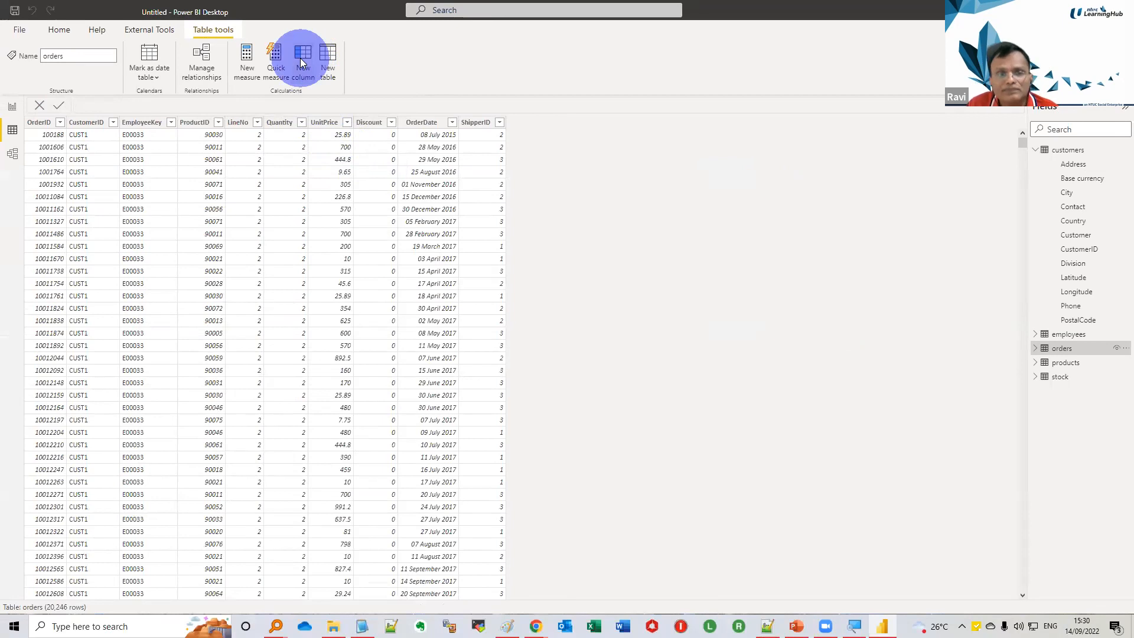
# Add a calculated column to the orders table with the formula Line Total = [UnitPrice] * [Quantity]
pyautogui.click(300, 57)
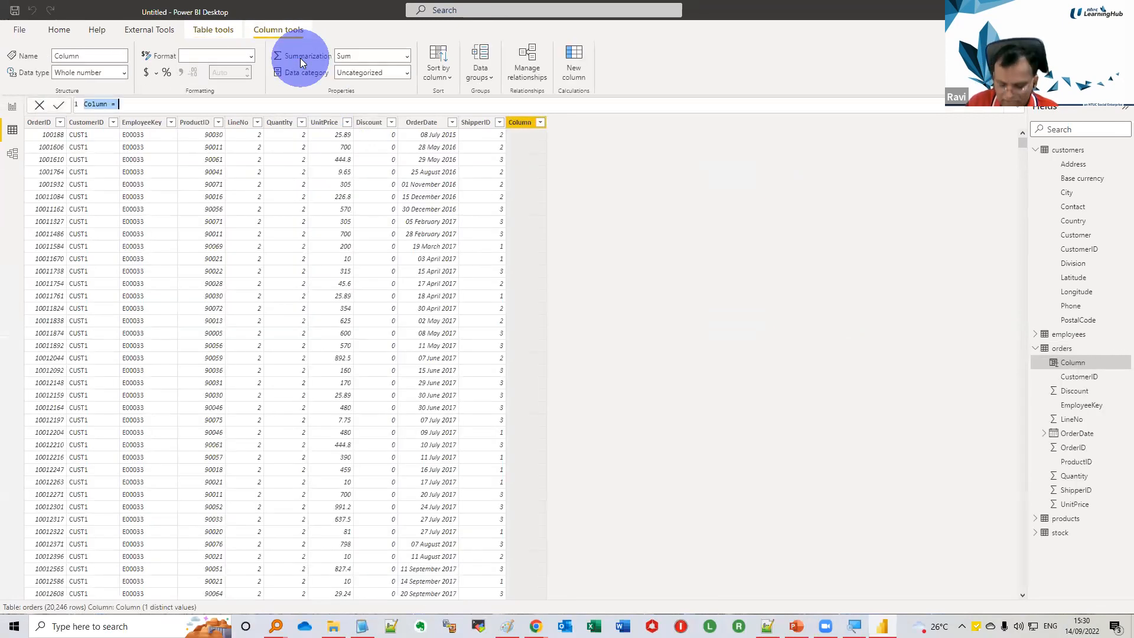
pyautogui.write('Lin')
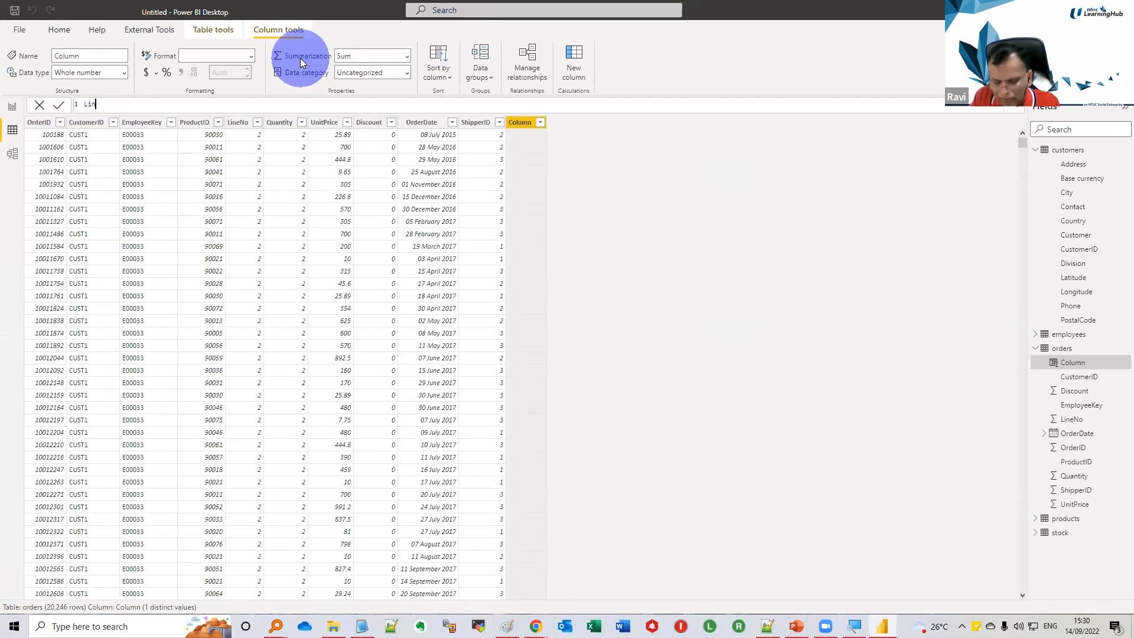
pyautogui.write('e Tota')
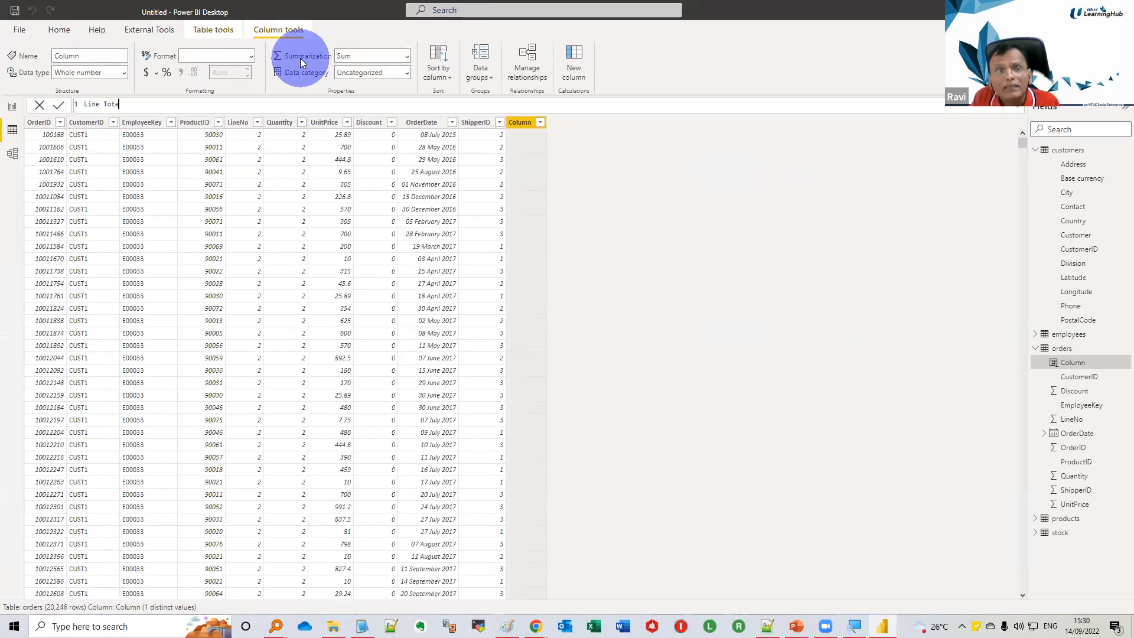
pyautogui.write('l =')
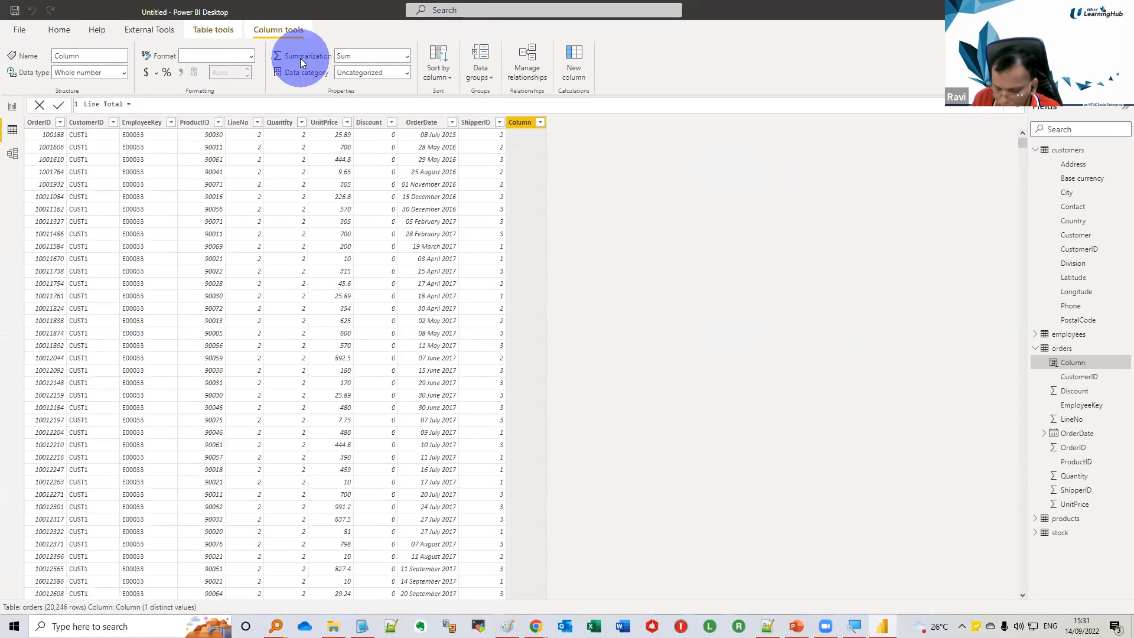
pyautogui.write(' [')
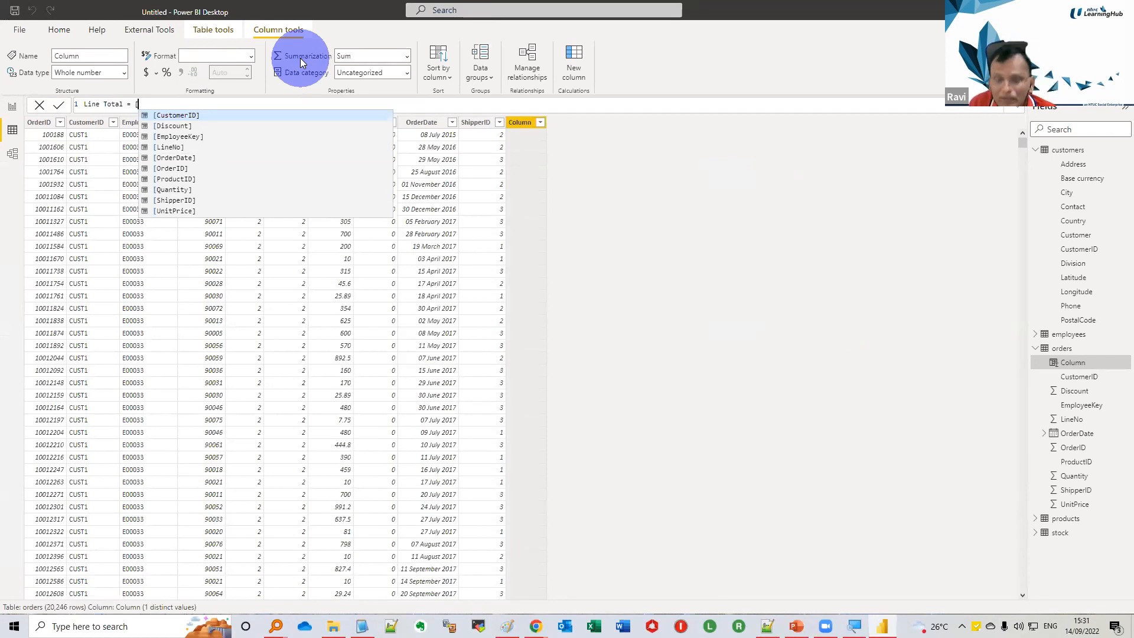
pyautogui.write('u')
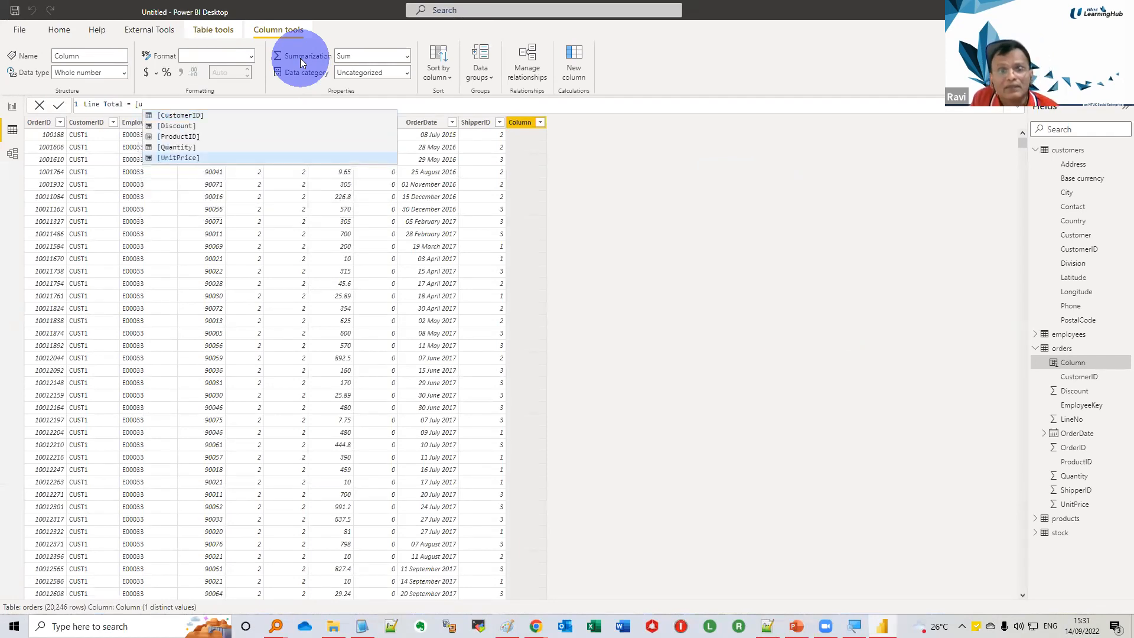
pyautogui.press('Tab')
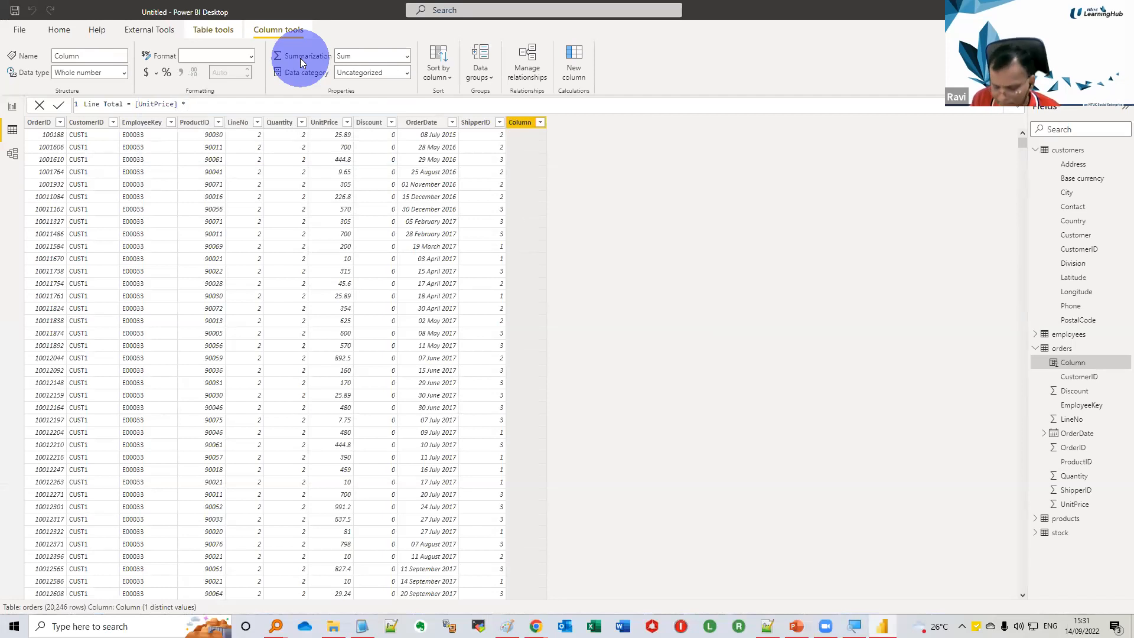
pyautogui.write('[Q')
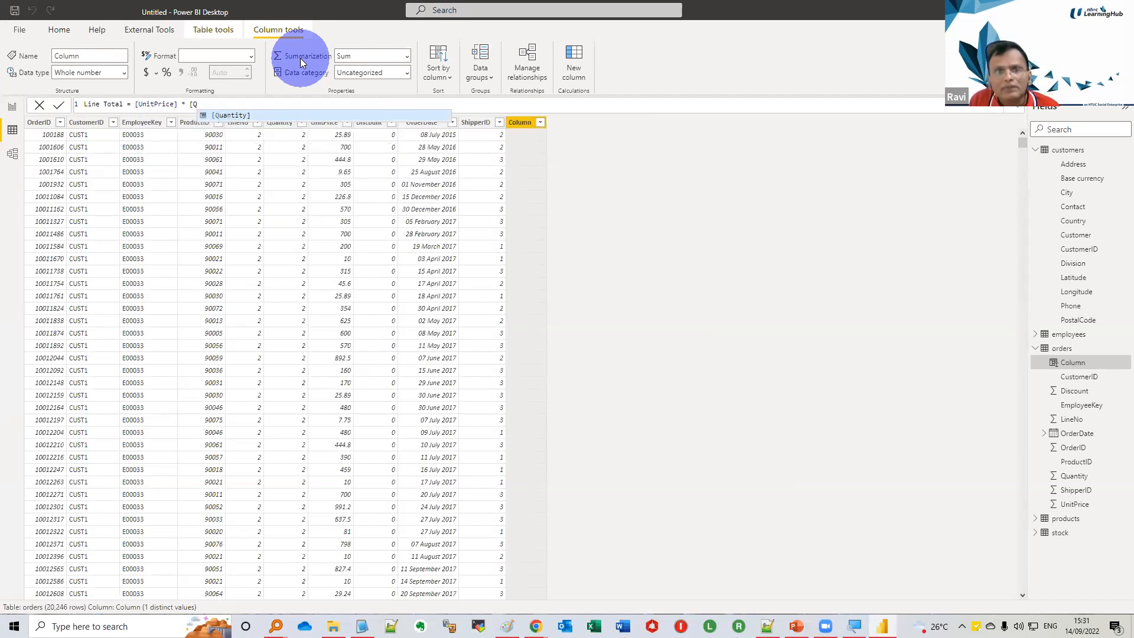
pyautogui.press('Tab')
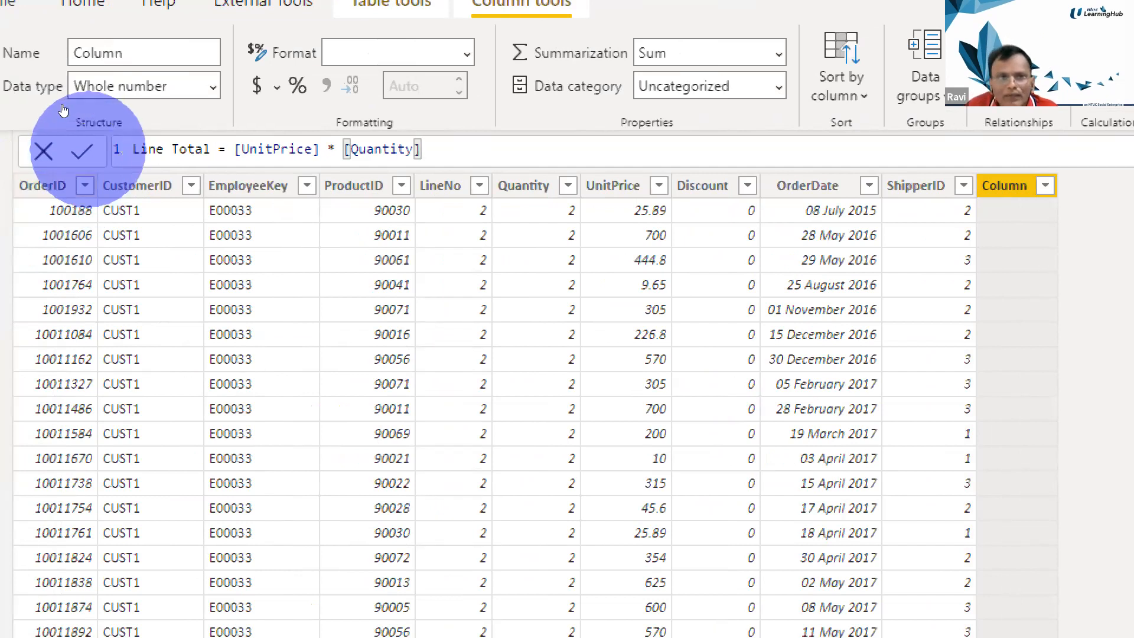
pyautogui.click(84, 151)
pyautogui.click(86, 151)
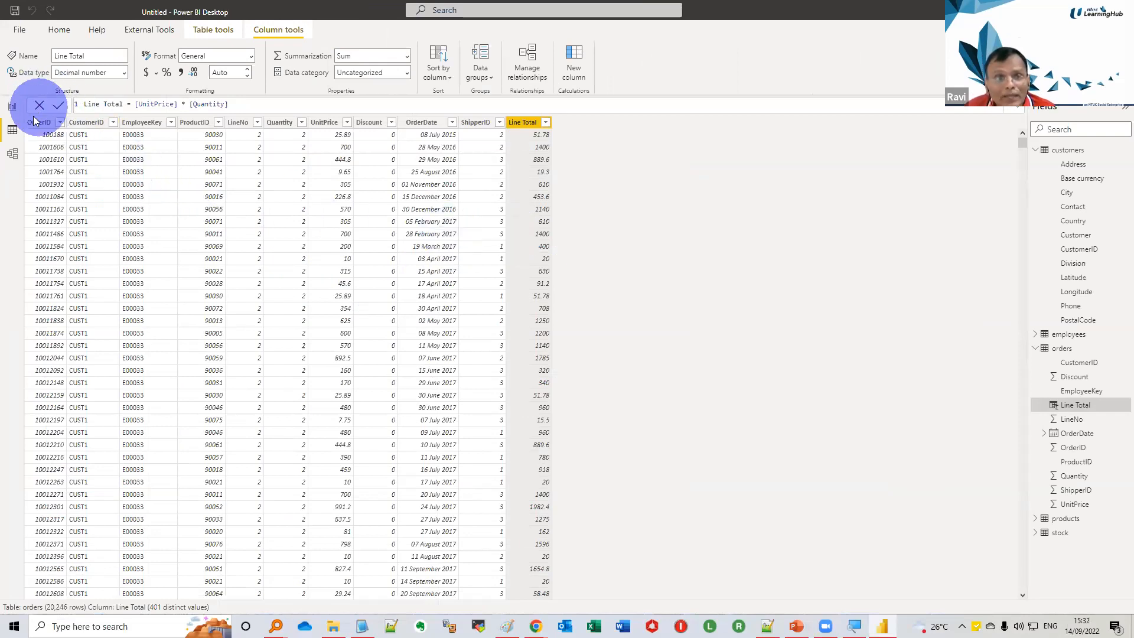
# Return to the report page and save the report as Demo-For-Webinar-v0.3.pbix in the Webinar folder
pyautogui.click(13, 108)
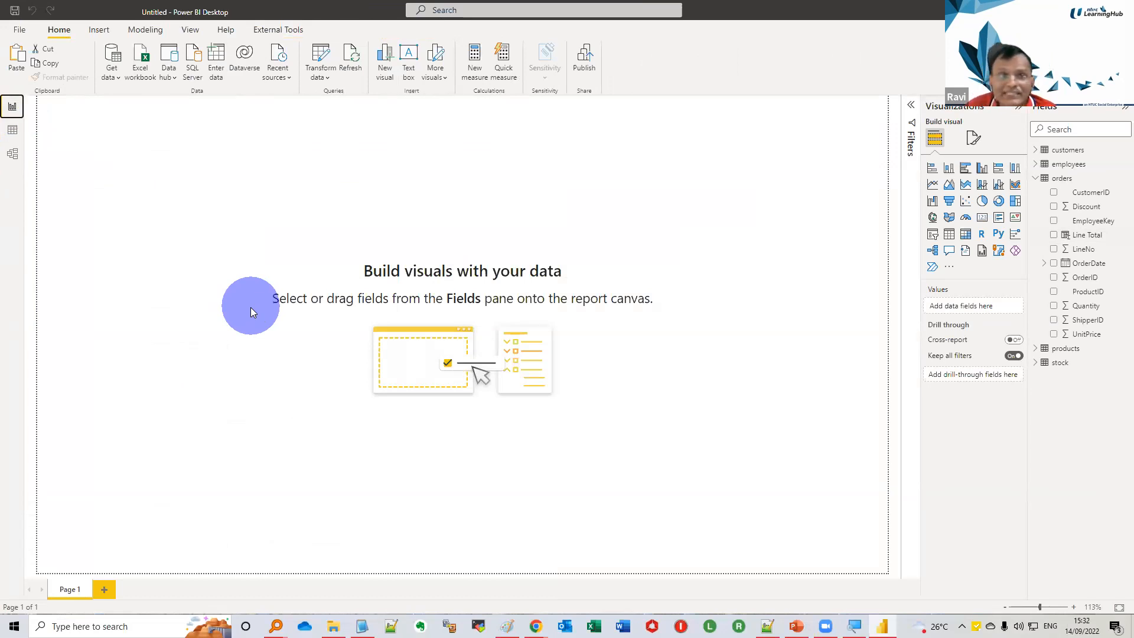
pyautogui.click(15, 10)
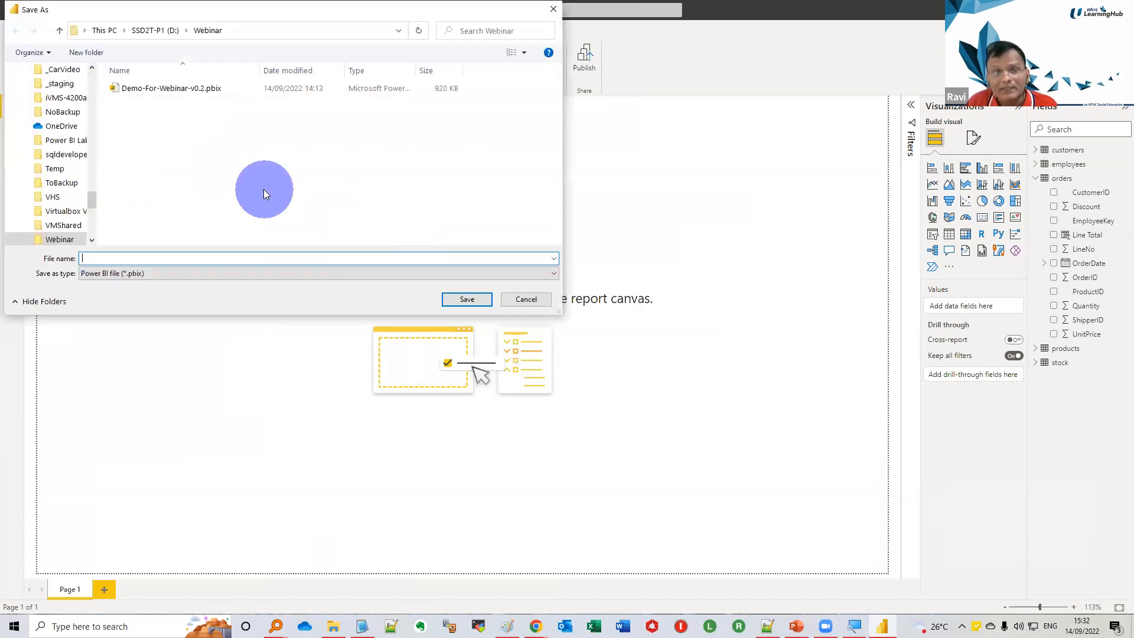
pyautogui.click(194, 91)
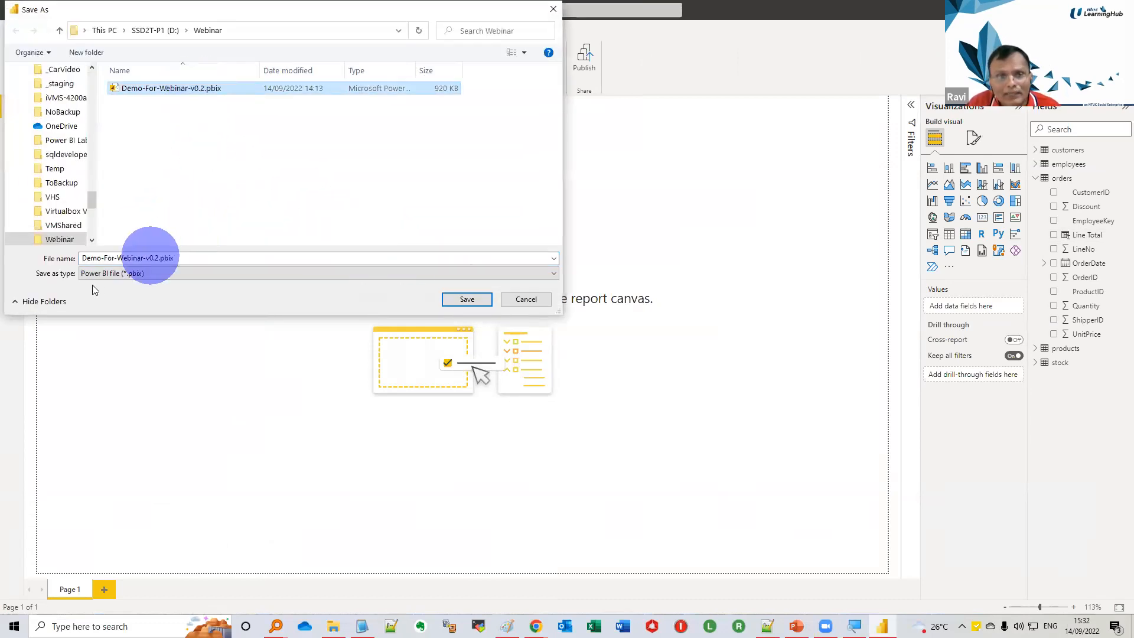
pyautogui.click(150, 258)
pyautogui.doubleClick(150, 258)
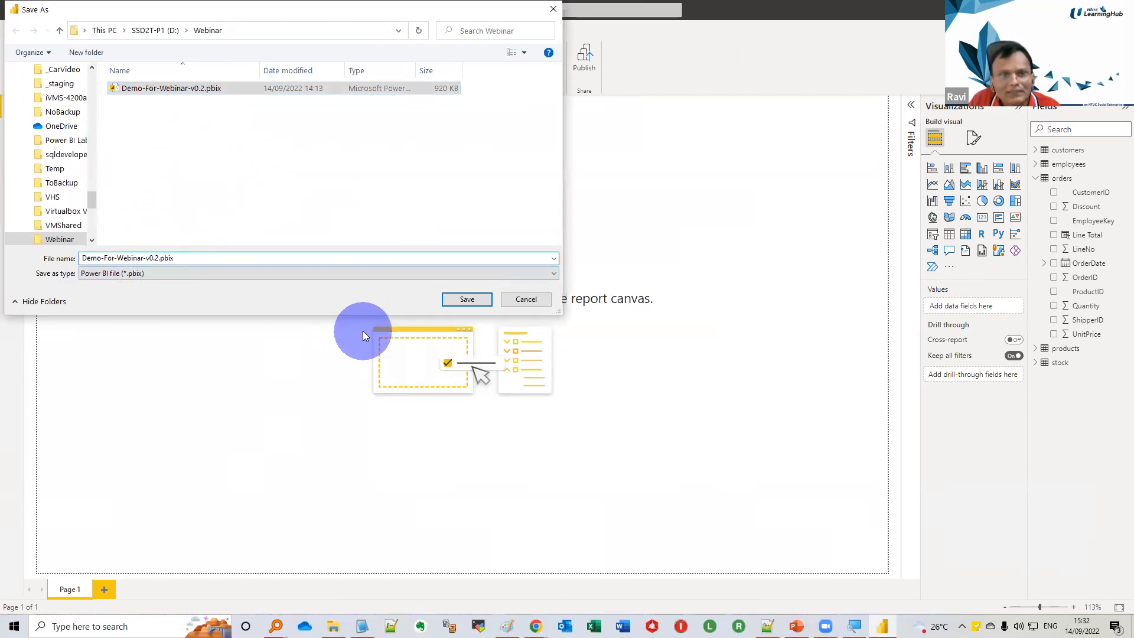
pyautogui.press('Delete')
pyautogui.write('3')
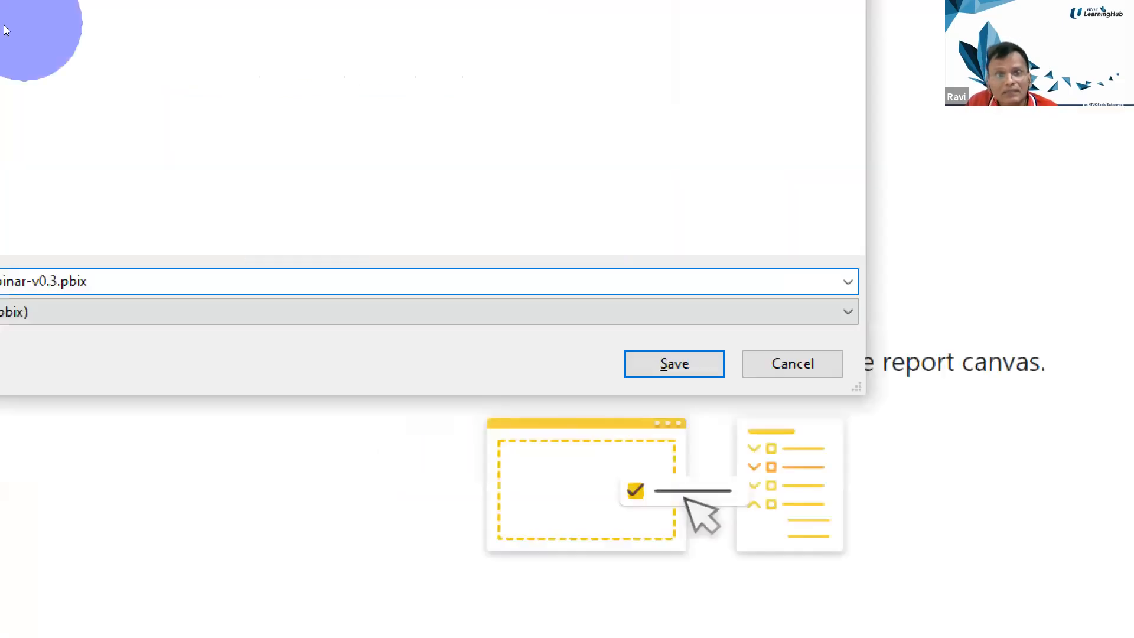
pyautogui.hotkey('ctrl', 'a')
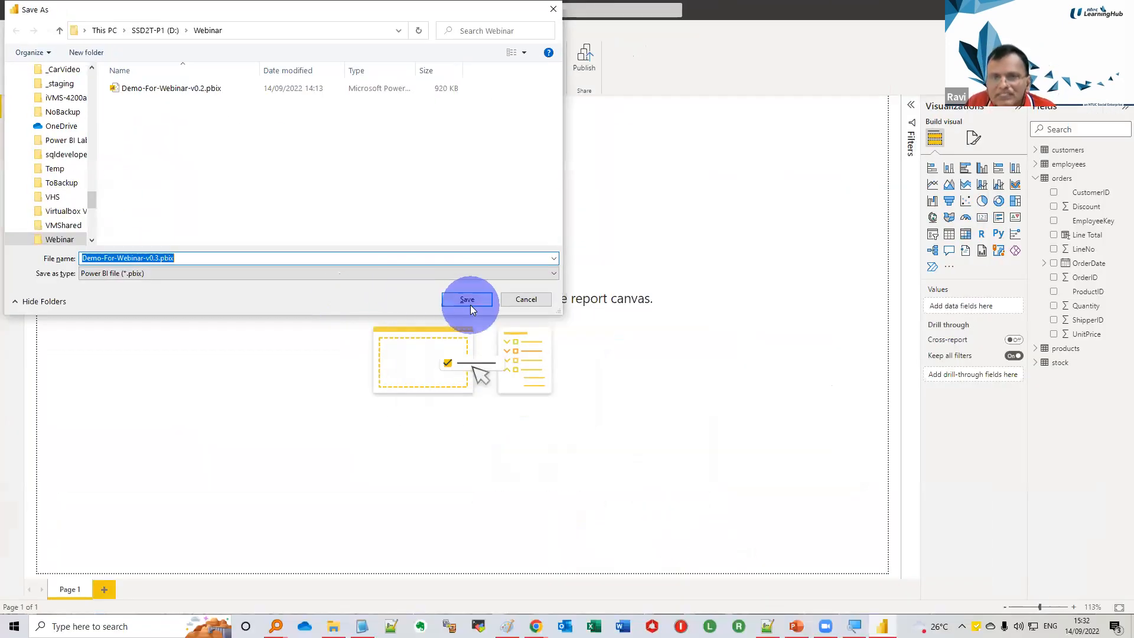
pyautogui.click(467, 300)
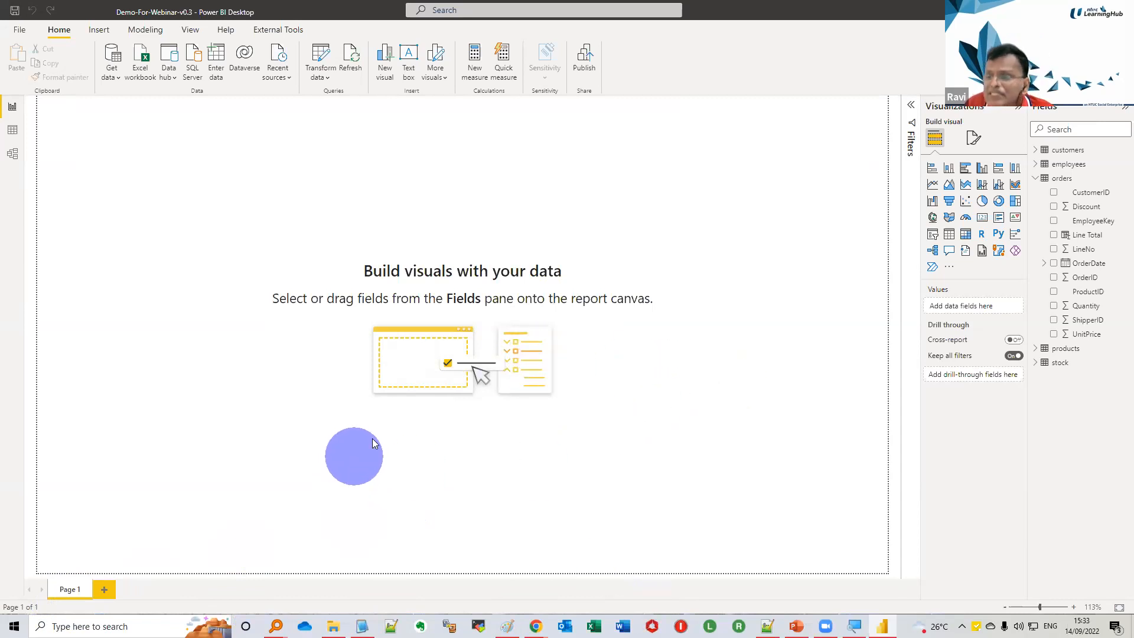
# Add a Table visual to the report page and place it in the page's lower-left corner
pyautogui.click(948, 235)
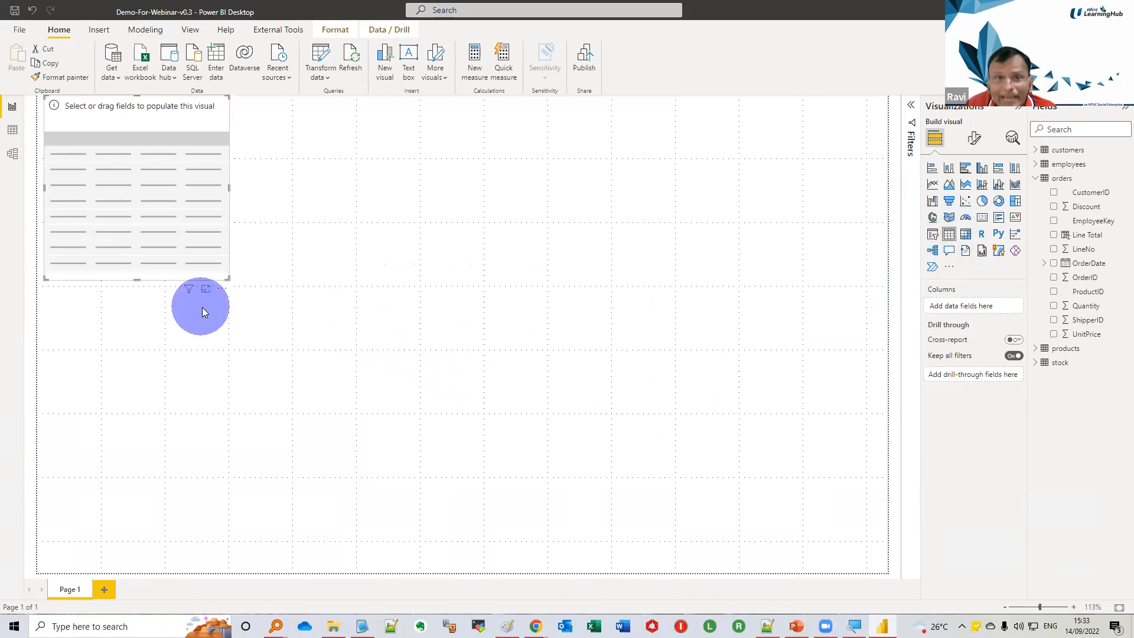
pyautogui.moveTo(154, 106); pyautogui.dragTo(128, 273)
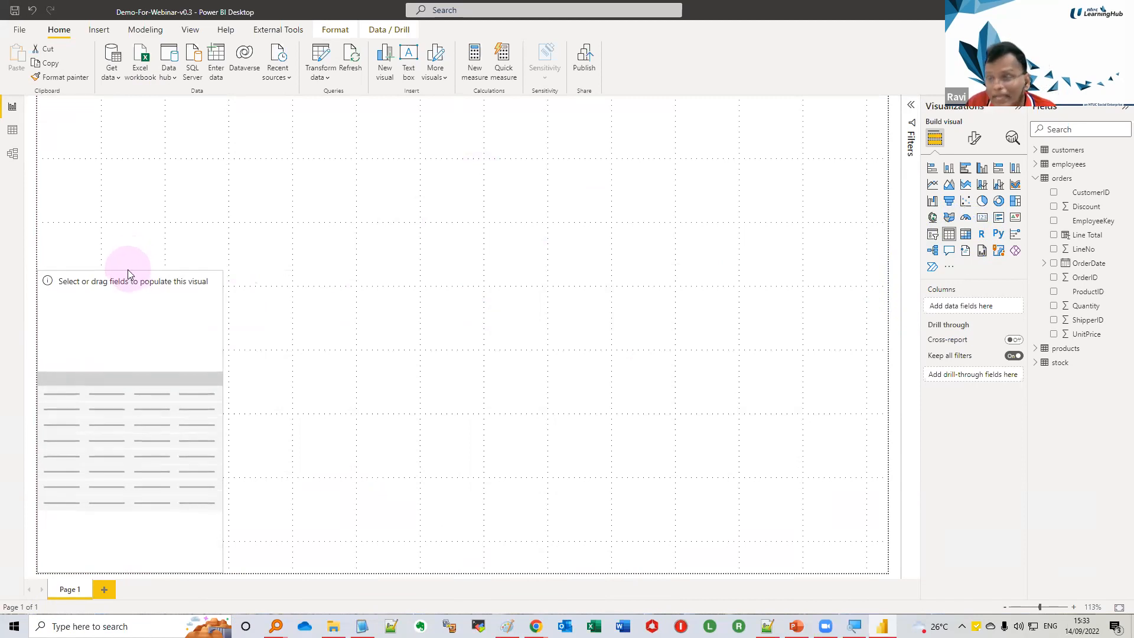
pyautogui.click(126, 329)
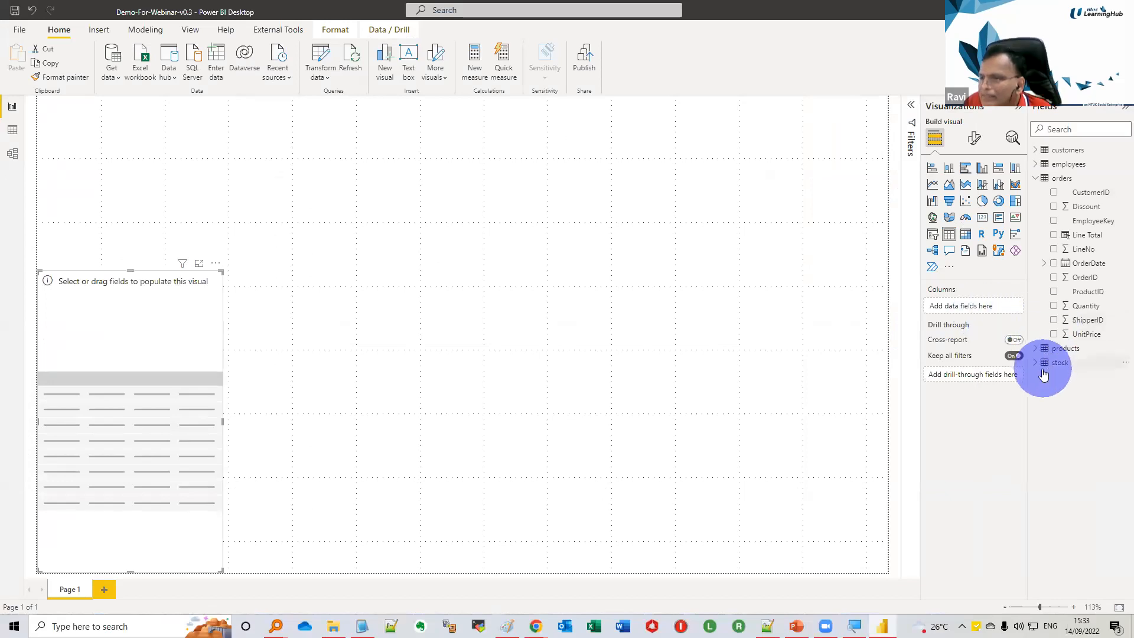
# Fill the table visual with Country from customers and Line Total from orders
pyautogui.click(1044, 164)
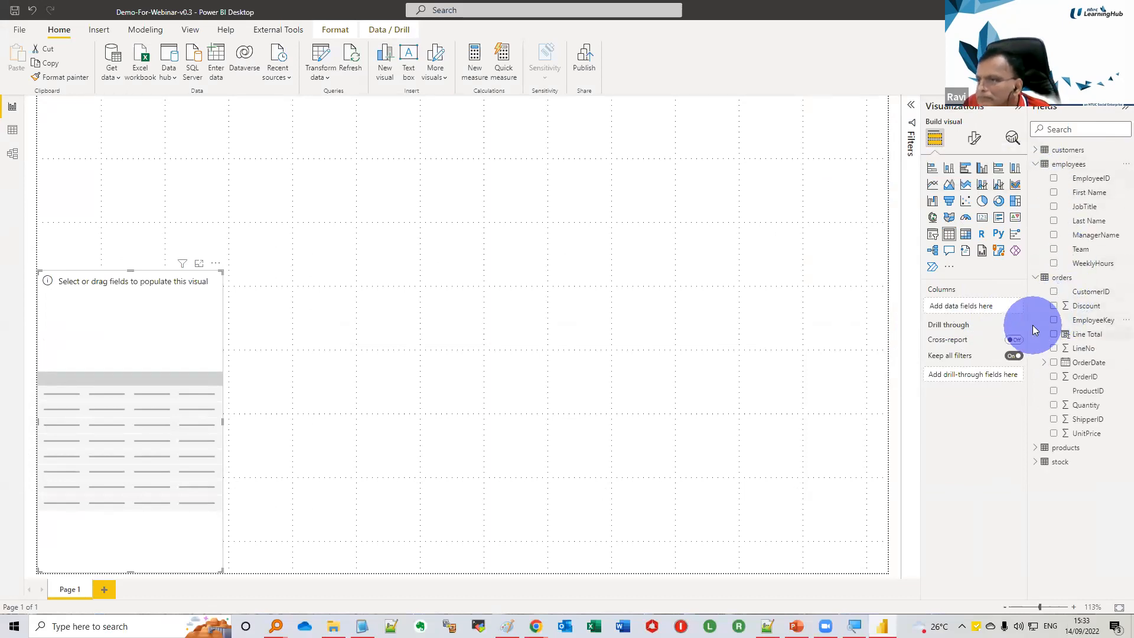
pyautogui.click(1037, 154)
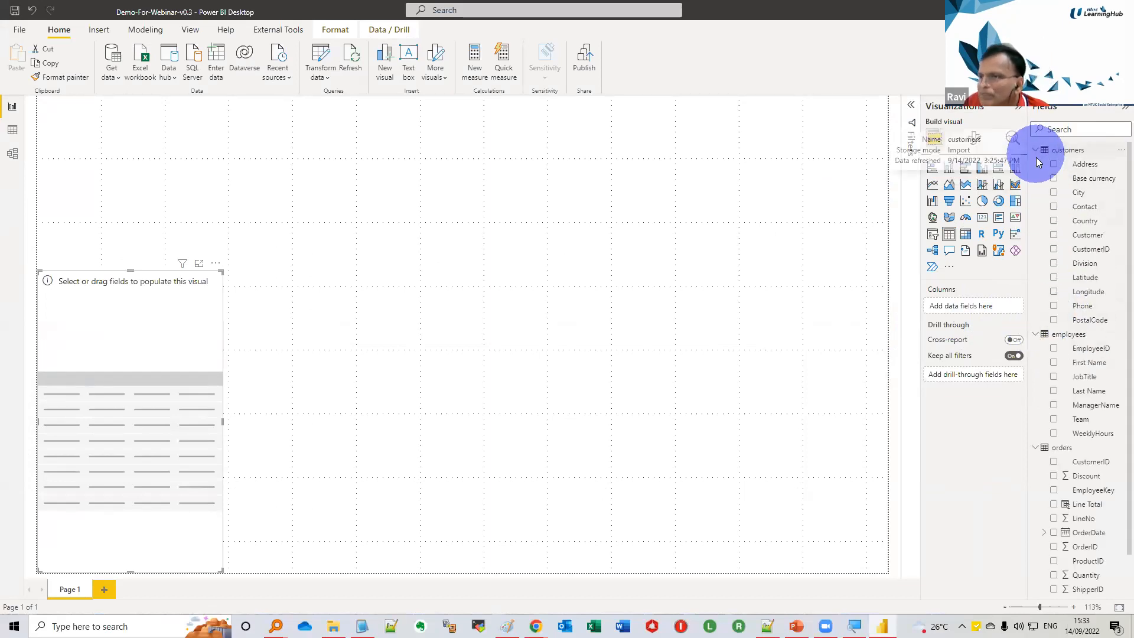
pyautogui.moveTo(1085, 221); pyautogui.dragTo(1000, 309)
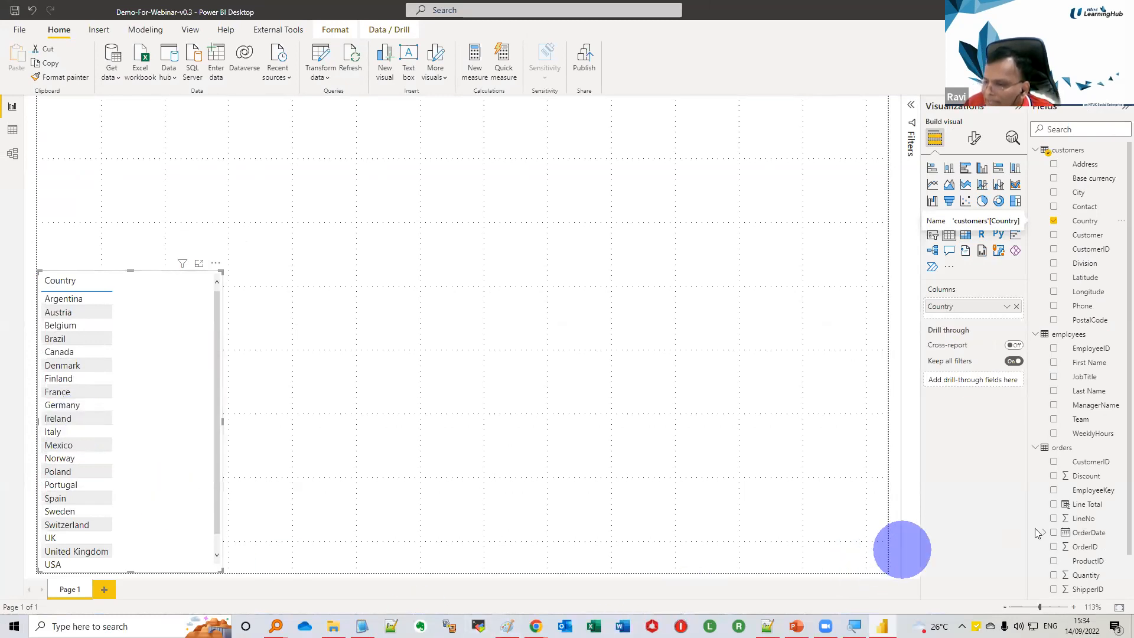
pyautogui.moveTo(1073, 510); pyautogui.dragTo(963, 318)
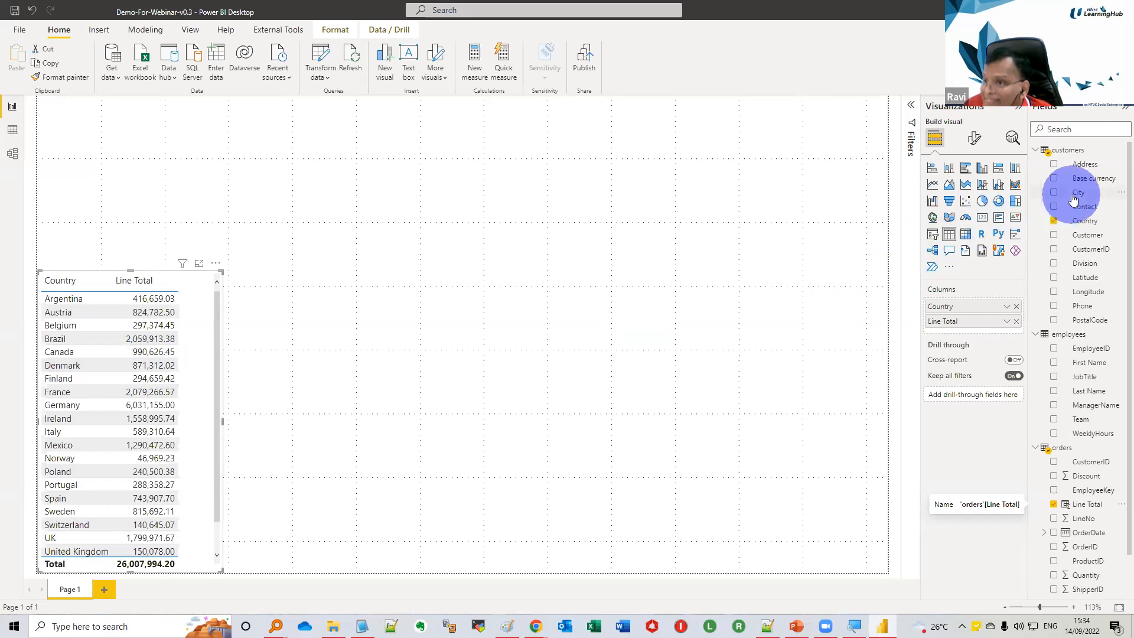
# Try City as a column between Country and Line Total, widening the table visual slightly to fit, and remove City again
pyautogui.moveTo(1078, 192); pyautogui.dragTo(983, 322)
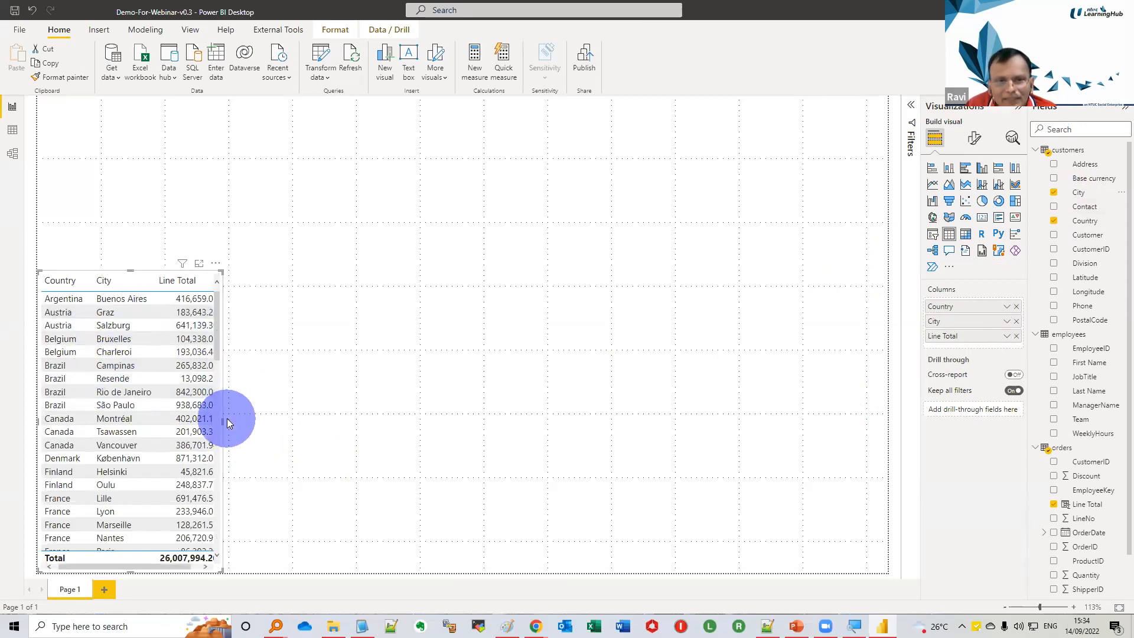
pyautogui.moveTo(223, 420); pyautogui.dragTo(236, 423)
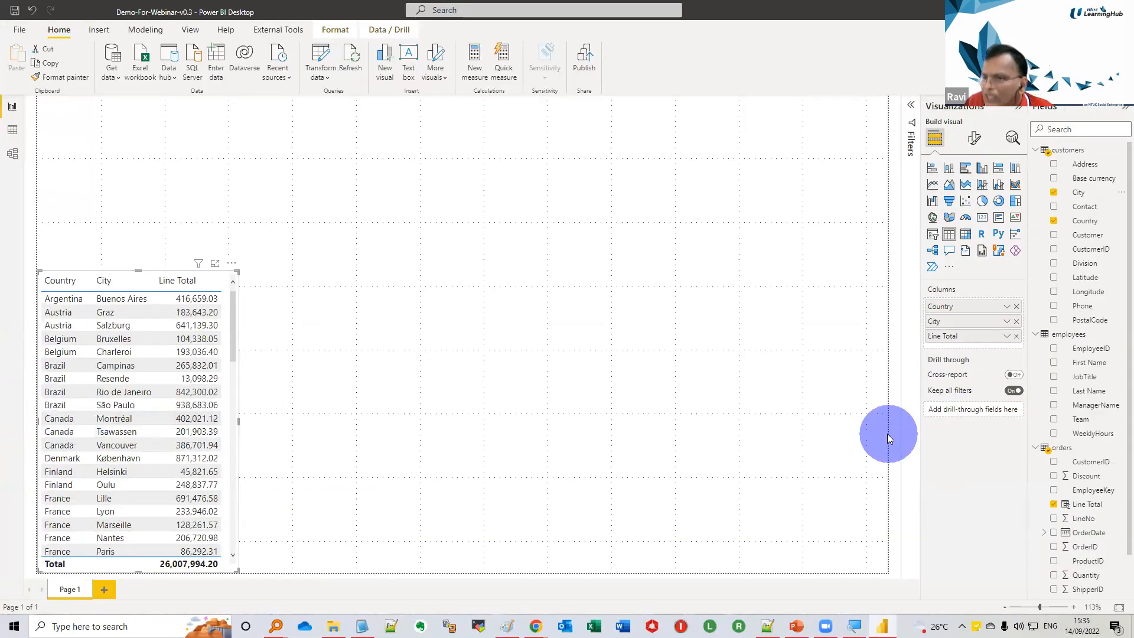
pyautogui.click(1016, 321)
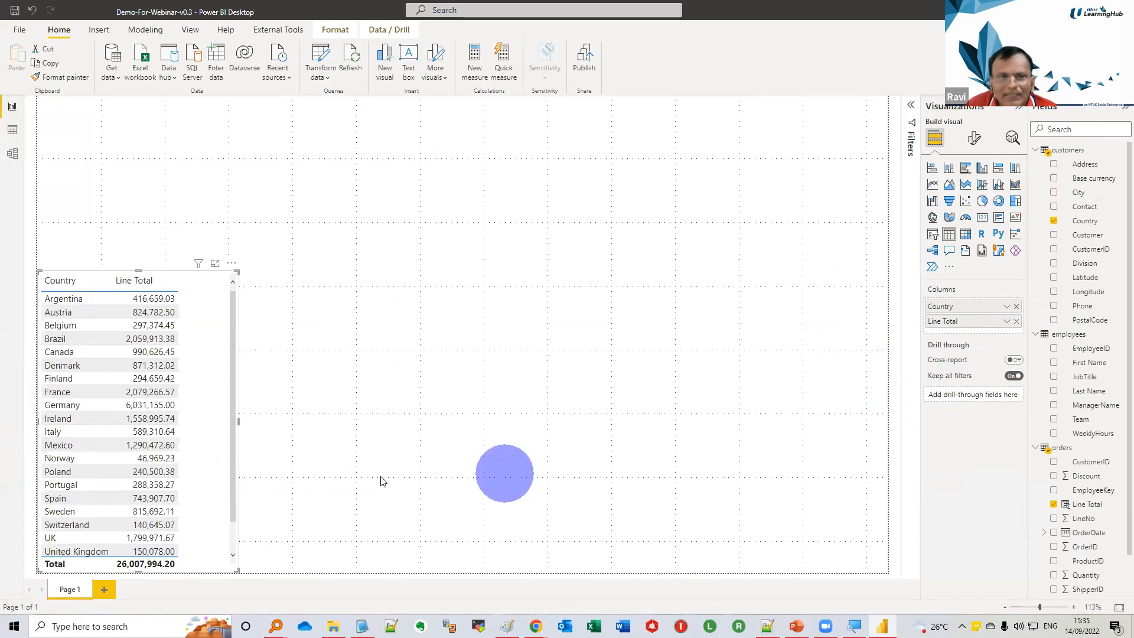
# Add a separate stacked column chart and place it directly beside the country table along the page's lower edge
pyautogui.click(437, 389)
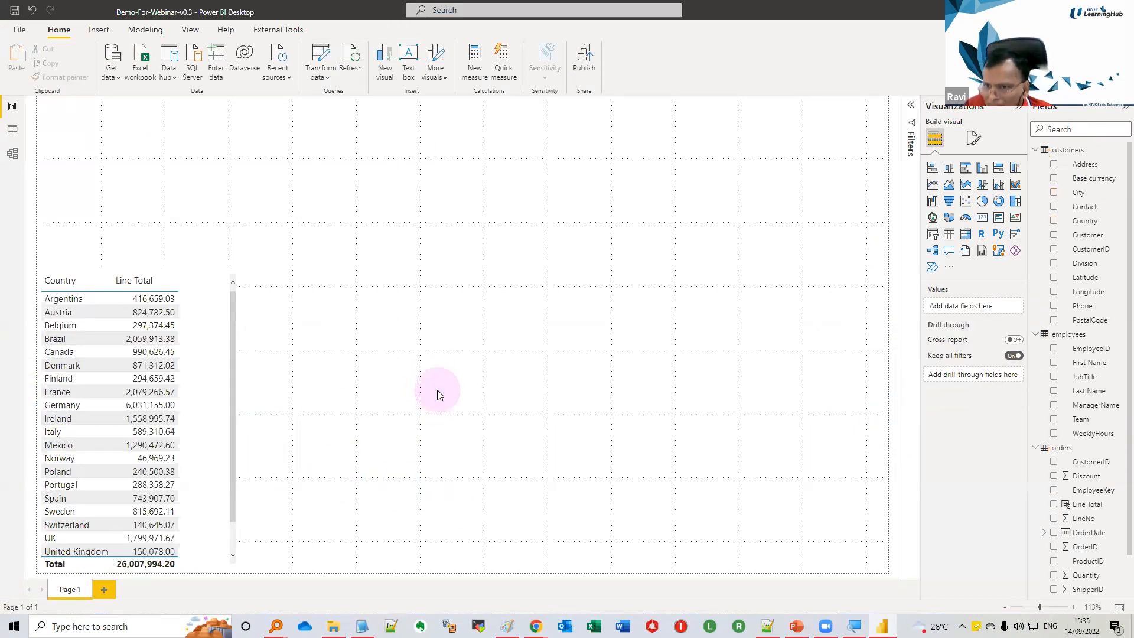
pyautogui.click(682, 350)
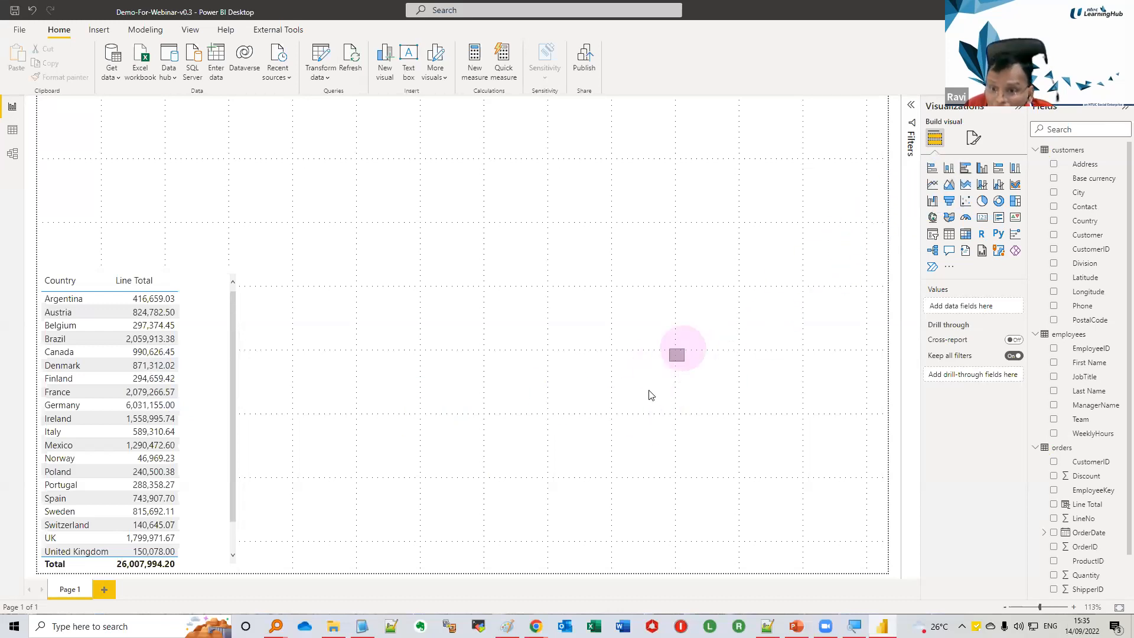
pyautogui.click(948, 168)
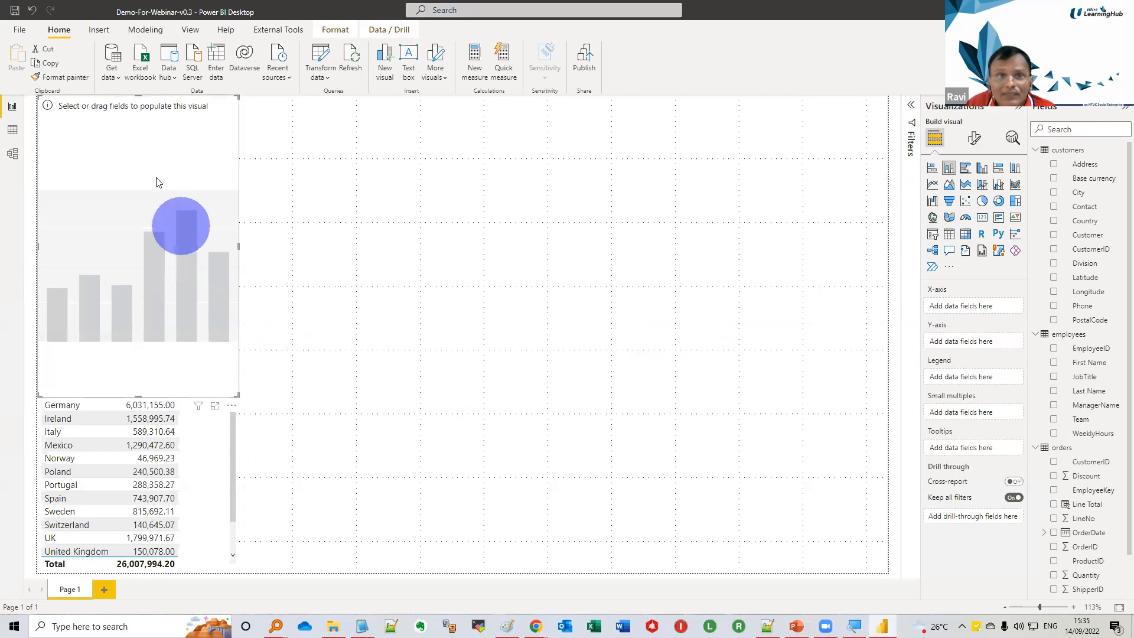
pyautogui.moveTo(147, 113); pyautogui.dragTo(351, 309)
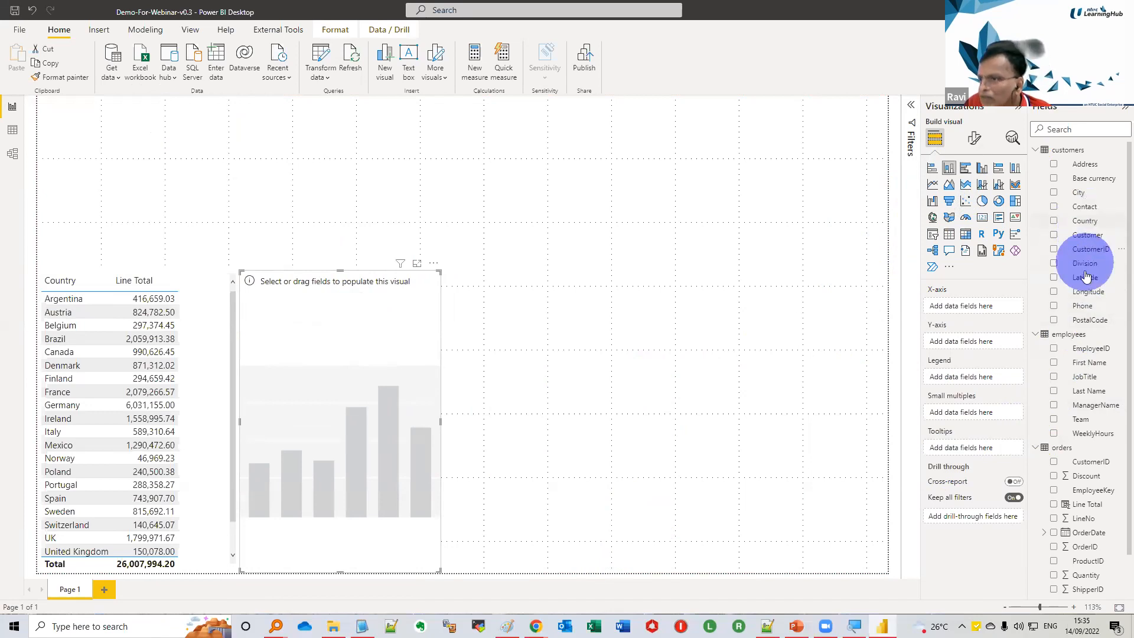
# Plot Line Total from orders on the column chart's Y-axis against Country from customers on its X-axis
pyautogui.moveTo(1056, 268); pyautogui.dragTo(1004, 306)
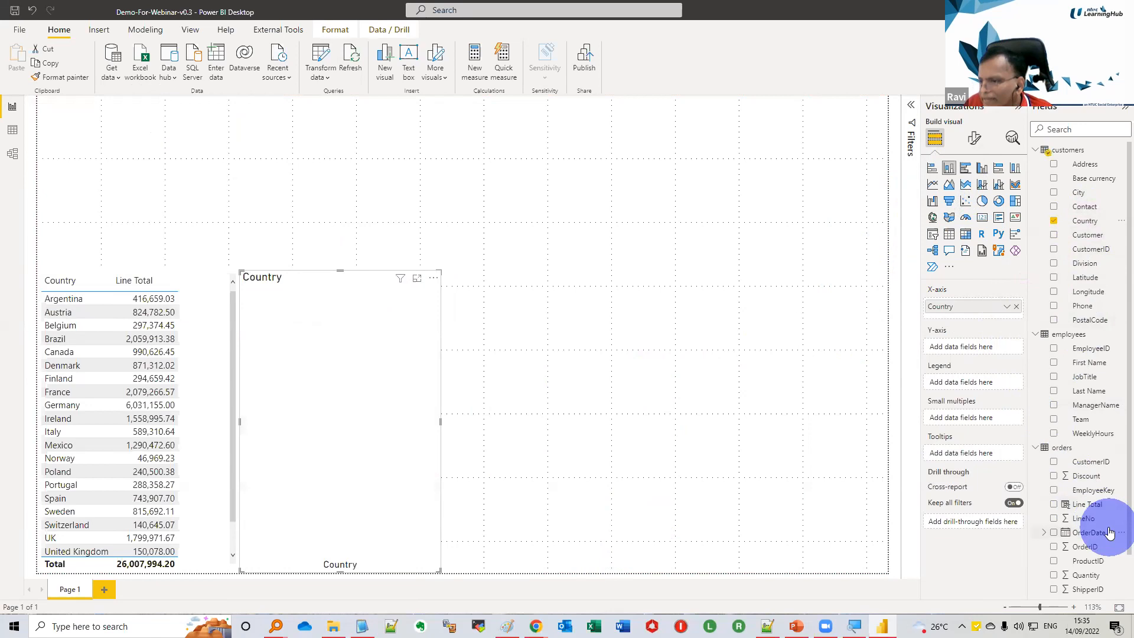
pyautogui.moveTo(1090, 507); pyautogui.dragTo(983, 350)
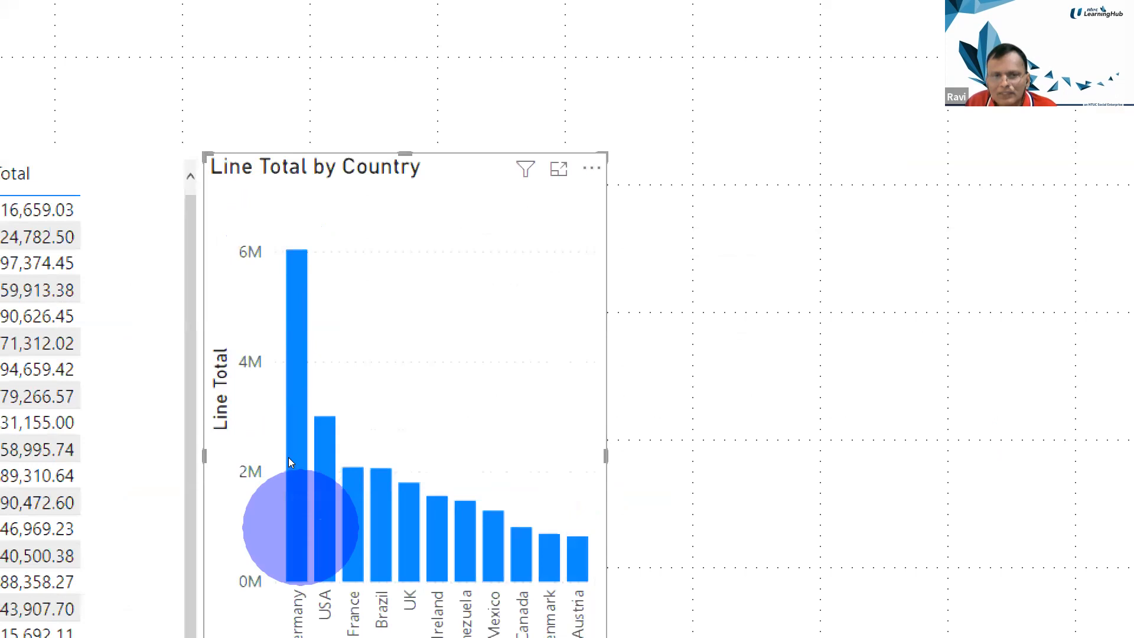
pyautogui.moveTo(288, 461)
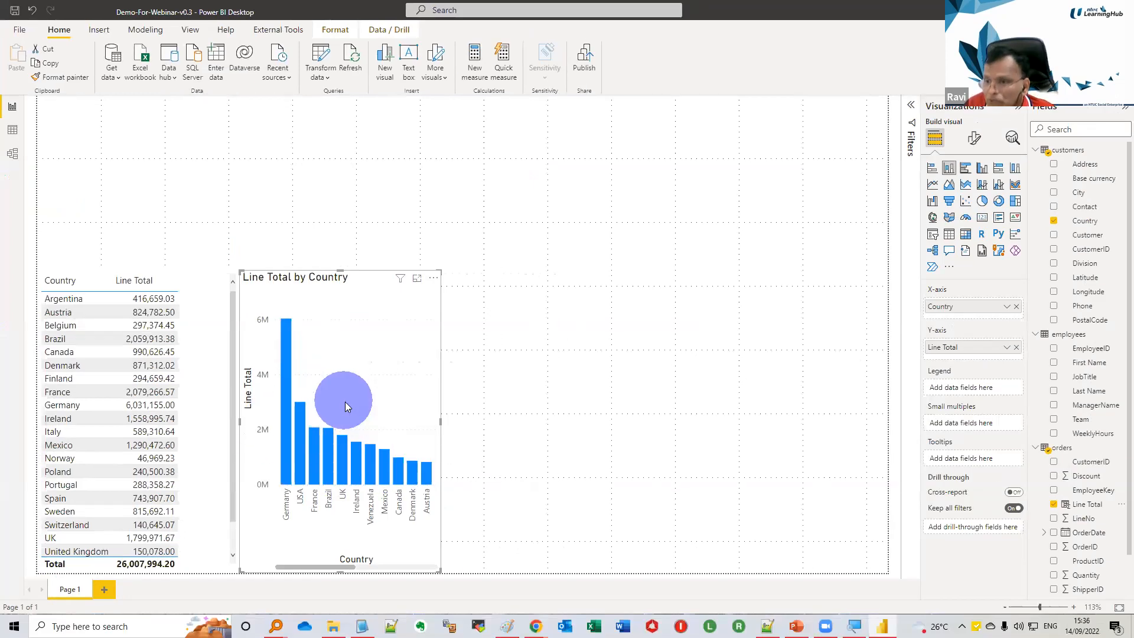
pyautogui.click(723, 385)
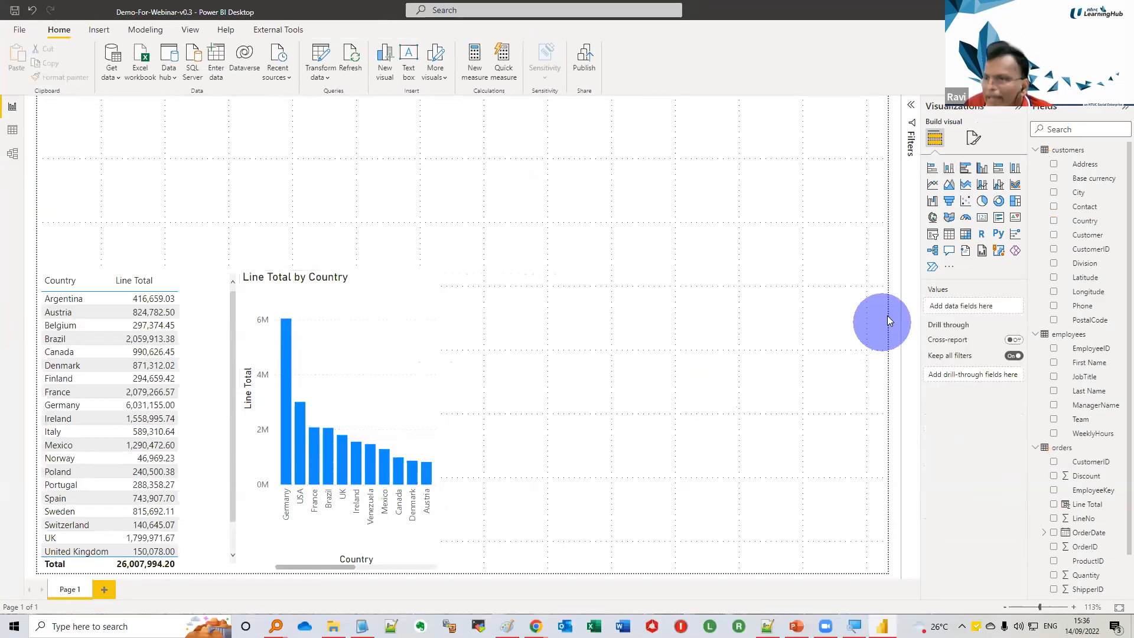
# Add a map visual beside the column chart, using Country from customers as the location and Line Total from orders as the bubble size
pyautogui.click(931, 219)
pyautogui.moveTo(175, 105); pyautogui.dragTo(602, 319)
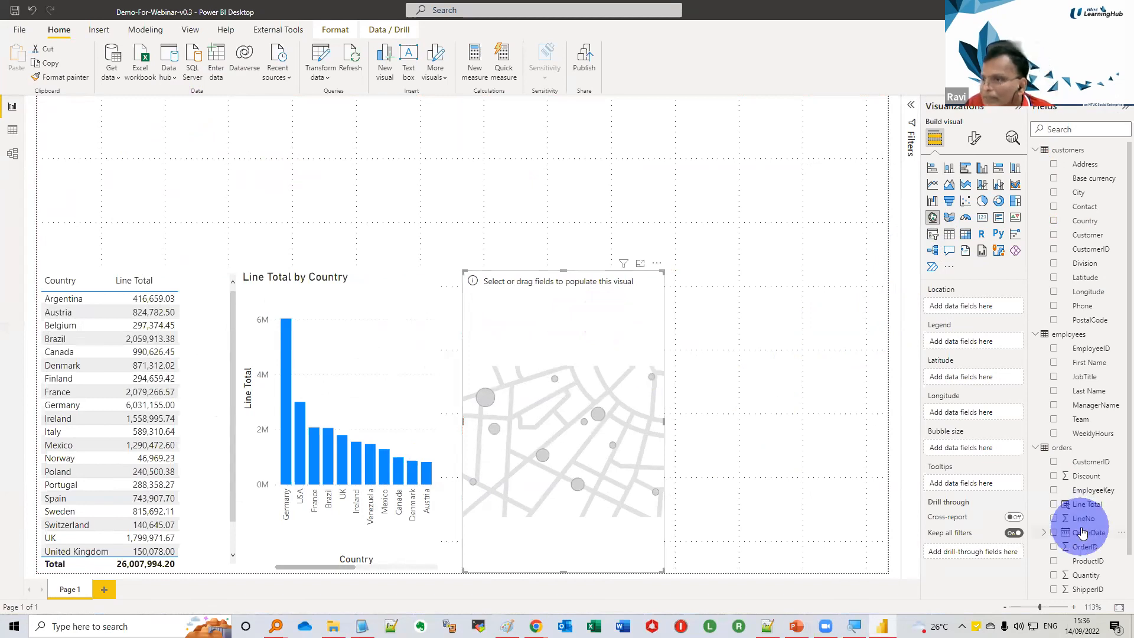
pyautogui.moveTo(1091, 224); pyautogui.dragTo(993, 311)
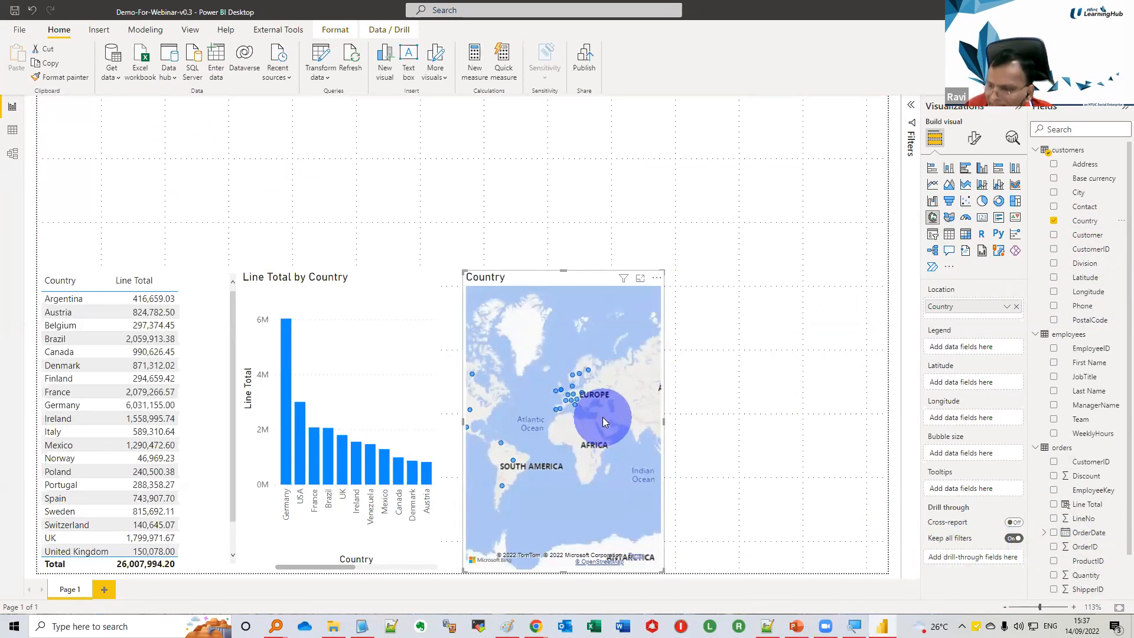
pyautogui.moveTo(1072, 507); pyautogui.dragTo(970, 456)
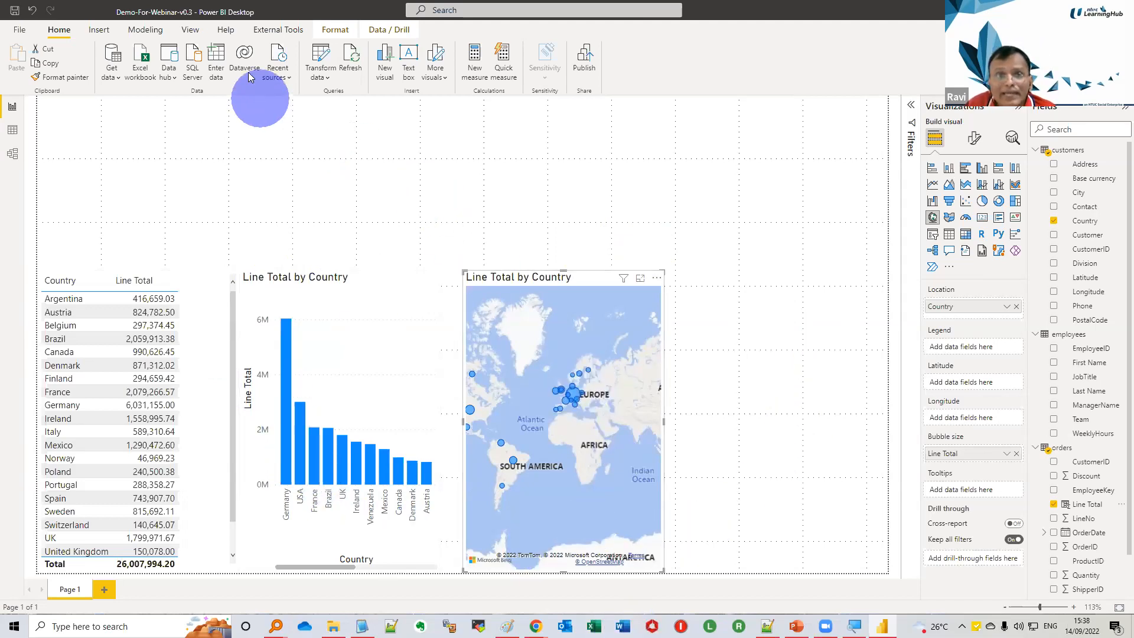
# Customize the report theme so that the general text font size is 16 pt
pyautogui.click(190, 30)
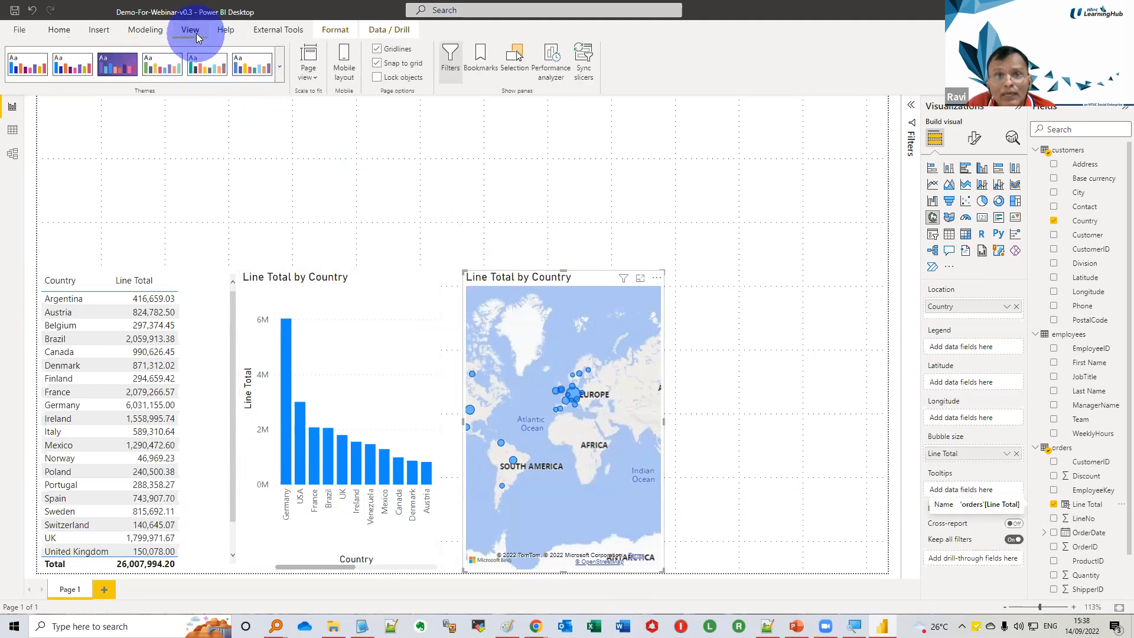
pyautogui.click(281, 68)
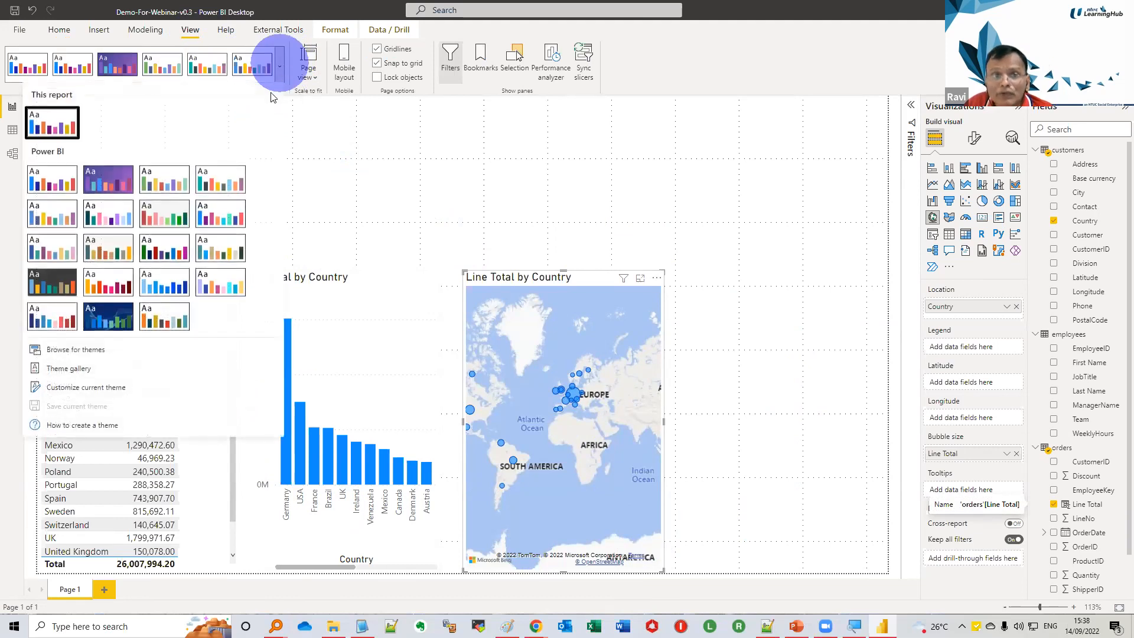
pyautogui.click(103, 387)
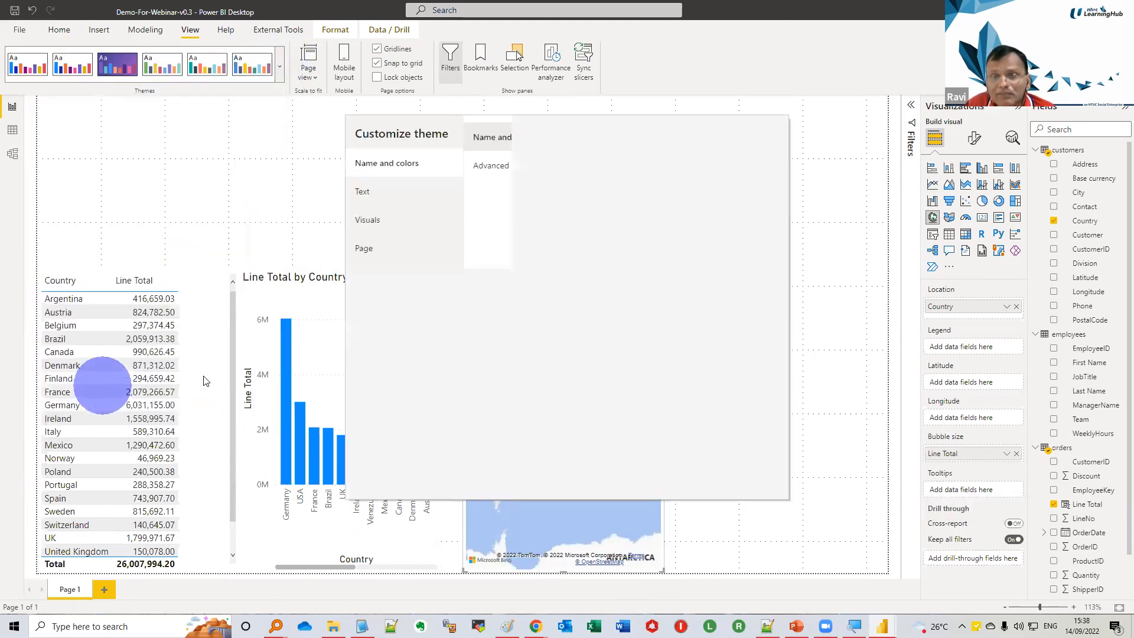
pyautogui.click(362, 192)
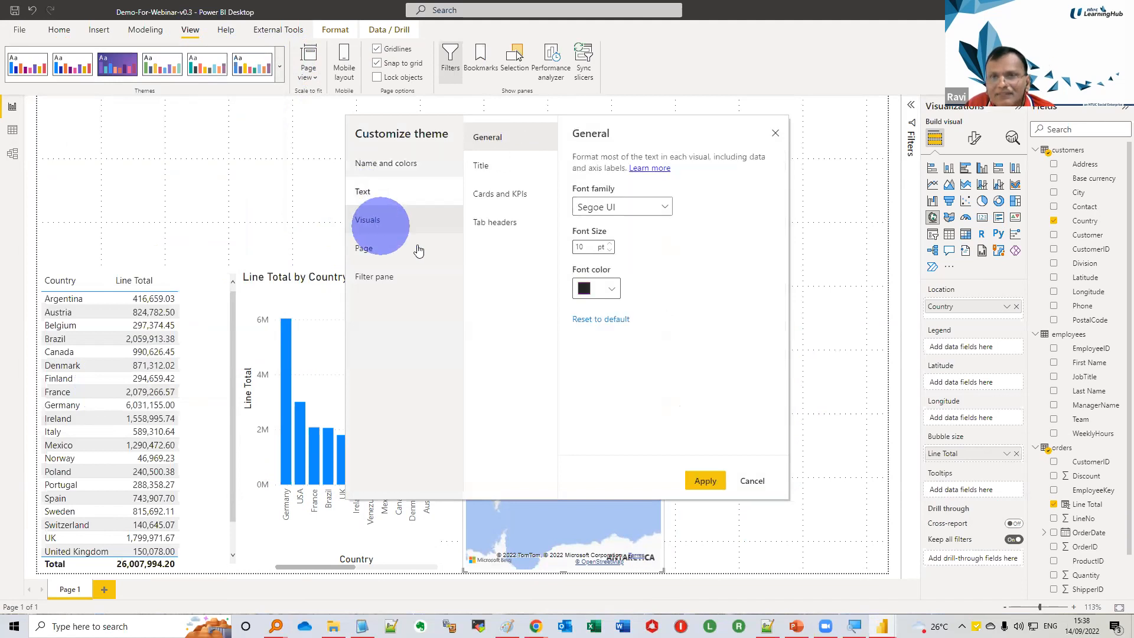
pyautogui.doubleClick(581, 247)
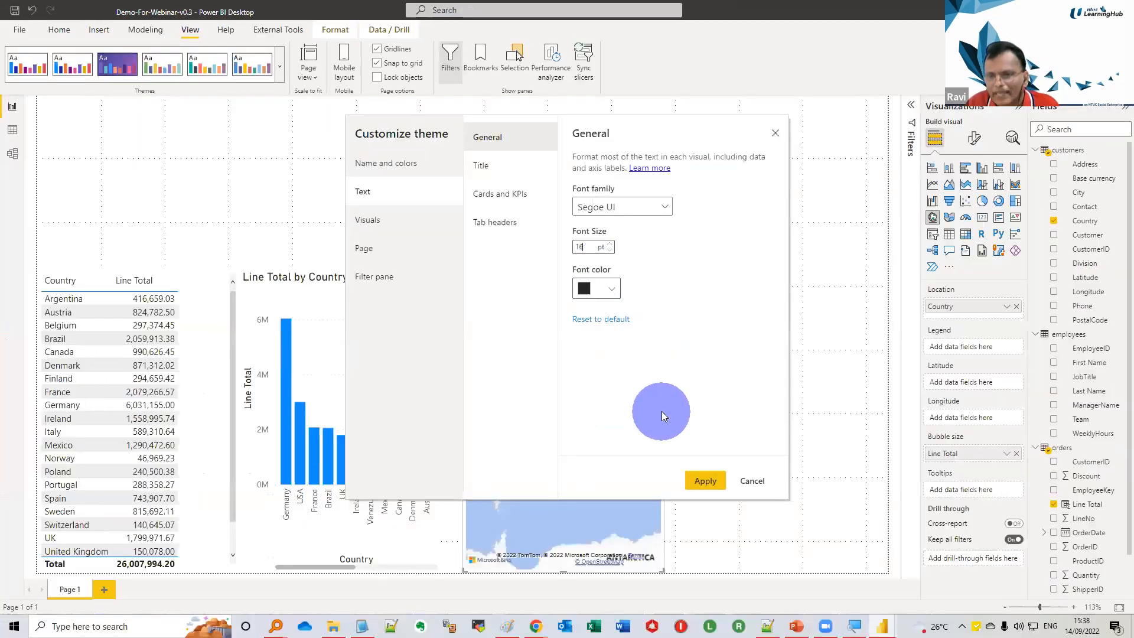
pyautogui.click(704, 482)
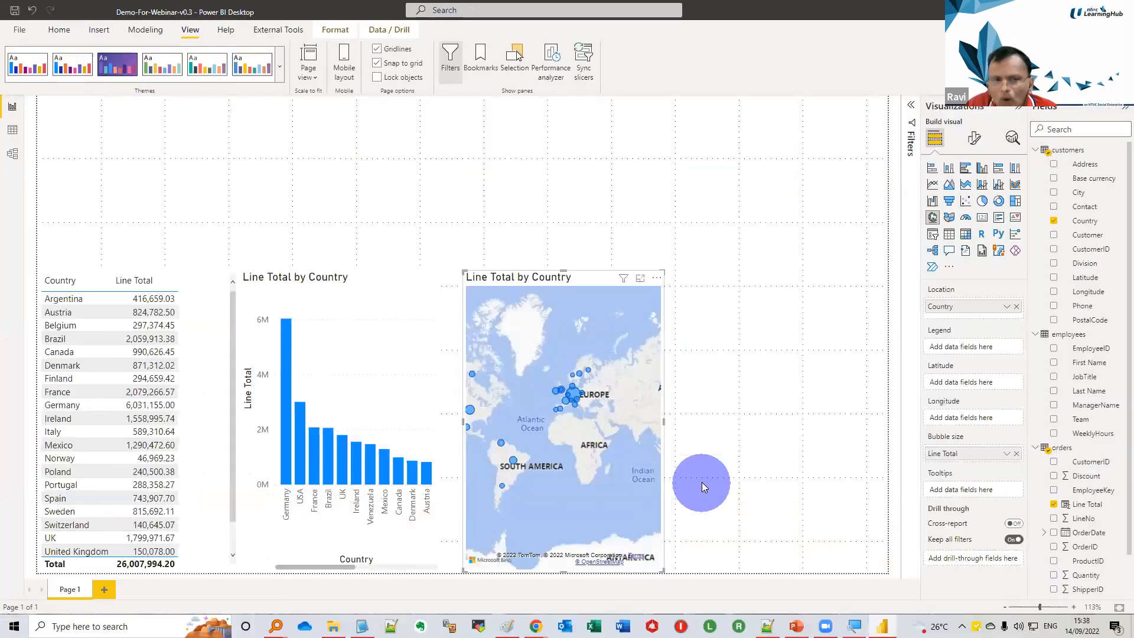
# Widen the country table to fit its enlarged text, and shift the column chart and map along the row to make room
pyautogui.moveTo(372, 285); pyautogui.dragTo(395, 282)
pyautogui.click(235, 421)
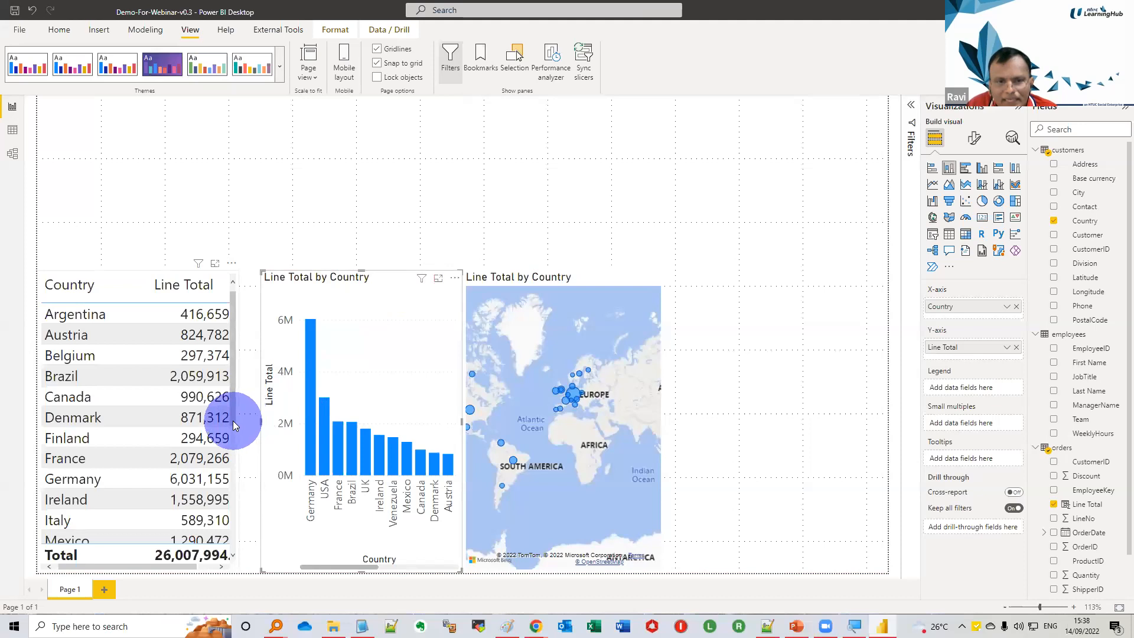
pyautogui.moveTo(240, 423); pyautogui.dragTo(261, 425)
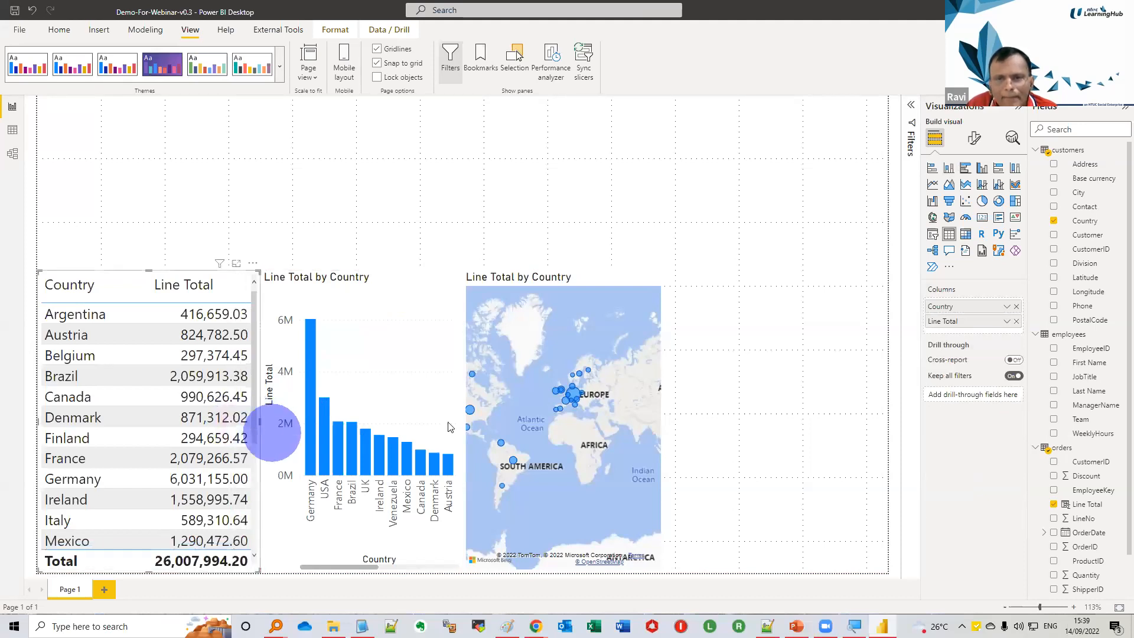
pyautogui.moveTo(394, 278); pyautogui.dragTo(403, 279)
pyautogui.moveTo(526, 285); pyautogui.dragTo(569, 286)
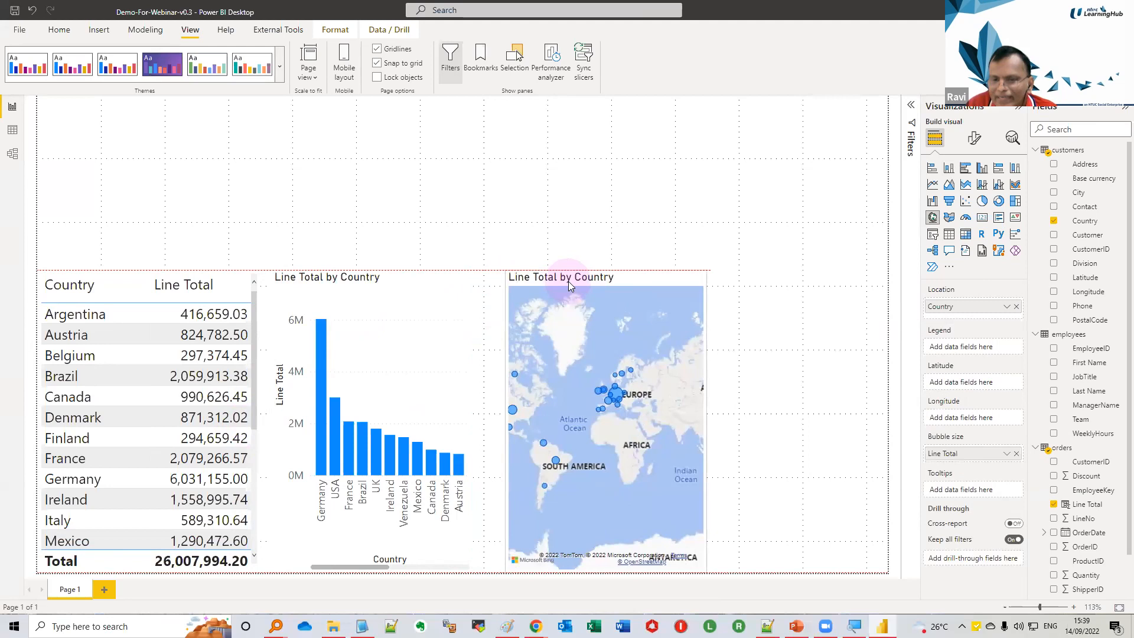
pyautogui.moveTo(568, 282); pyautogui.dragTo(535, 285)
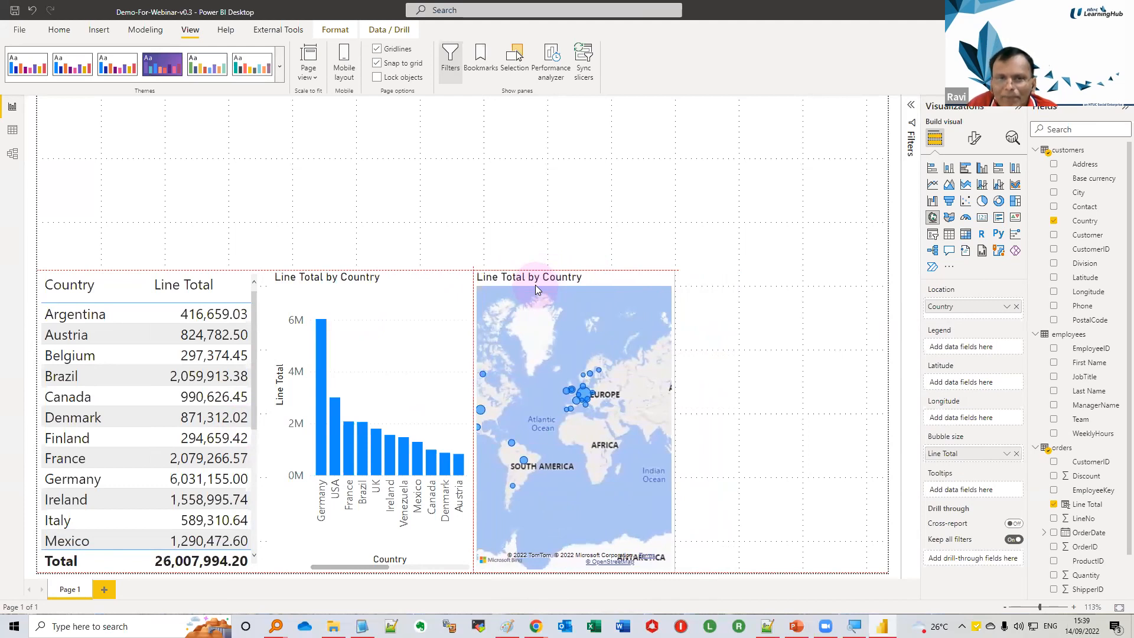
pyautogui.moveTo(537, 285); pyautogui.dragTo(558, 282)
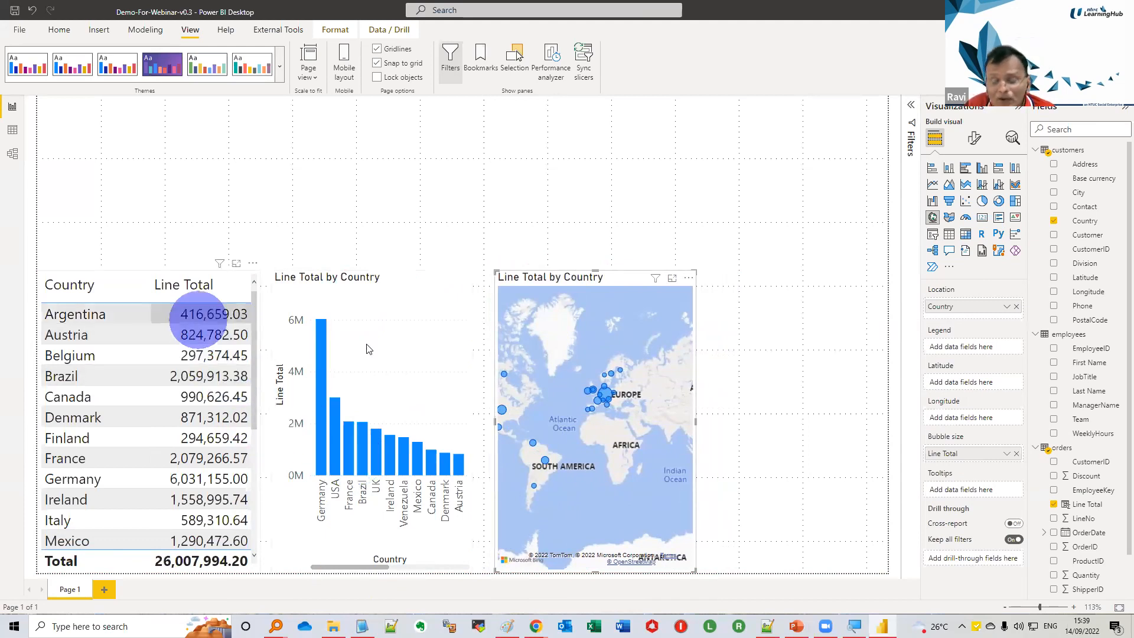
# Sort the country table by Line Total in descending order and apply the Alternating rows style preset
pyautogui.moveTo(429, 478)
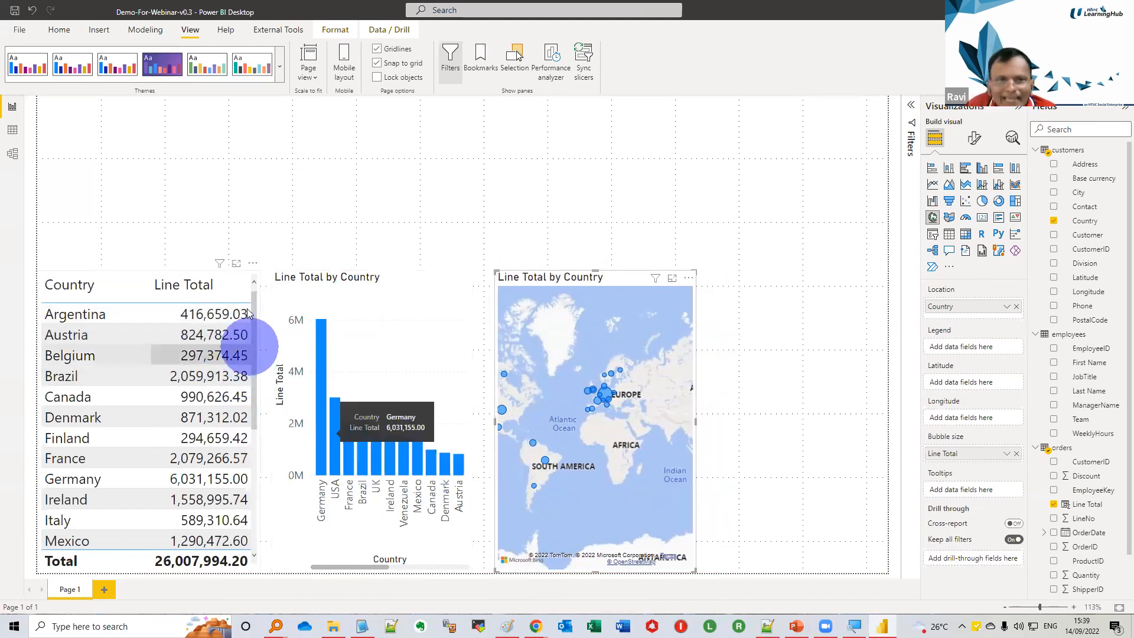
pyautogui.click(240, 281)
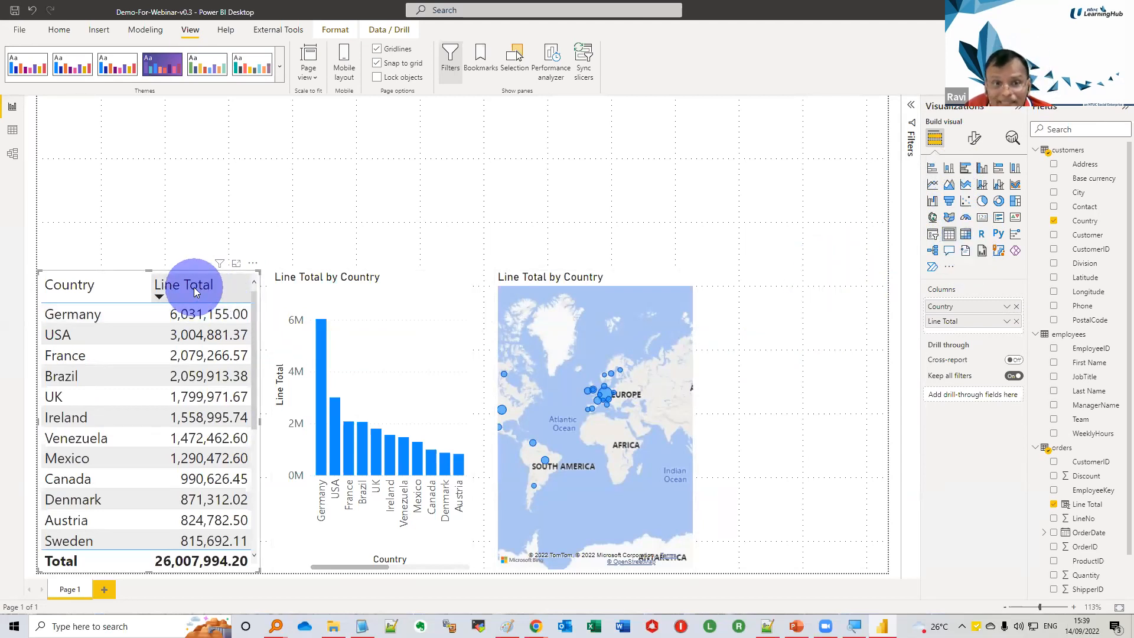
pyautogui.click(974, 142)
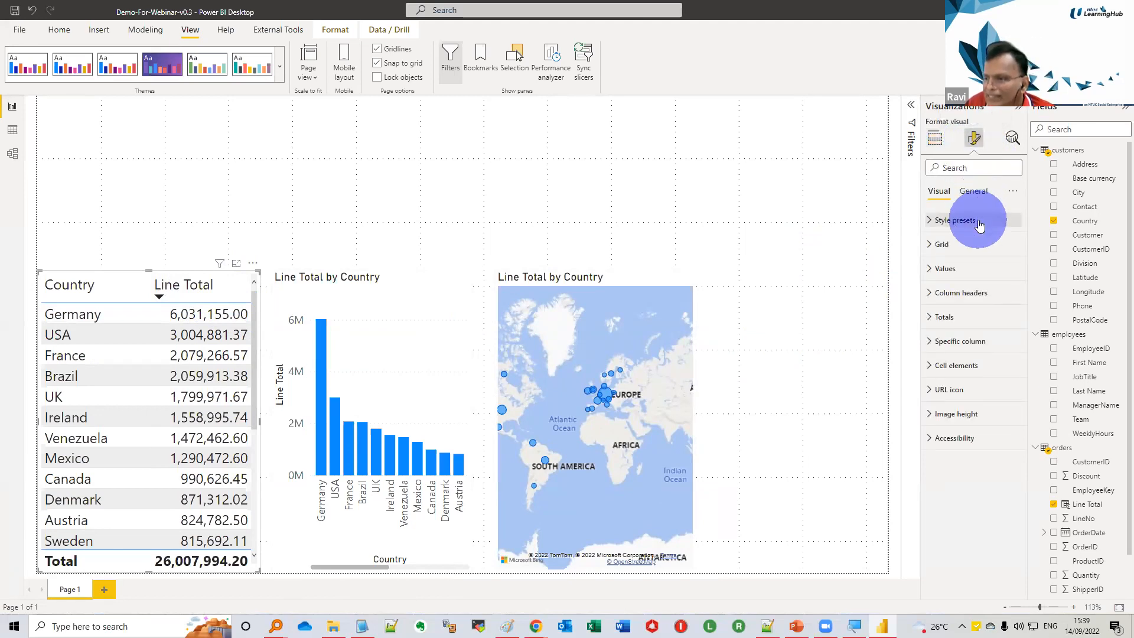
pyautogui.click(943, 221)
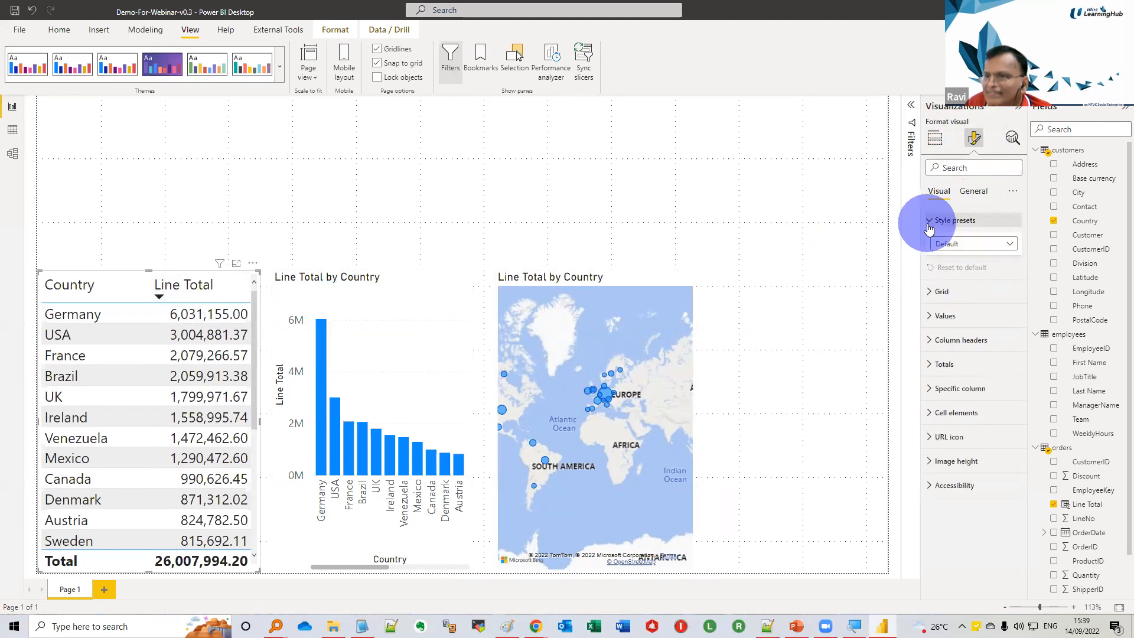
pyautogui.click(980, 244)
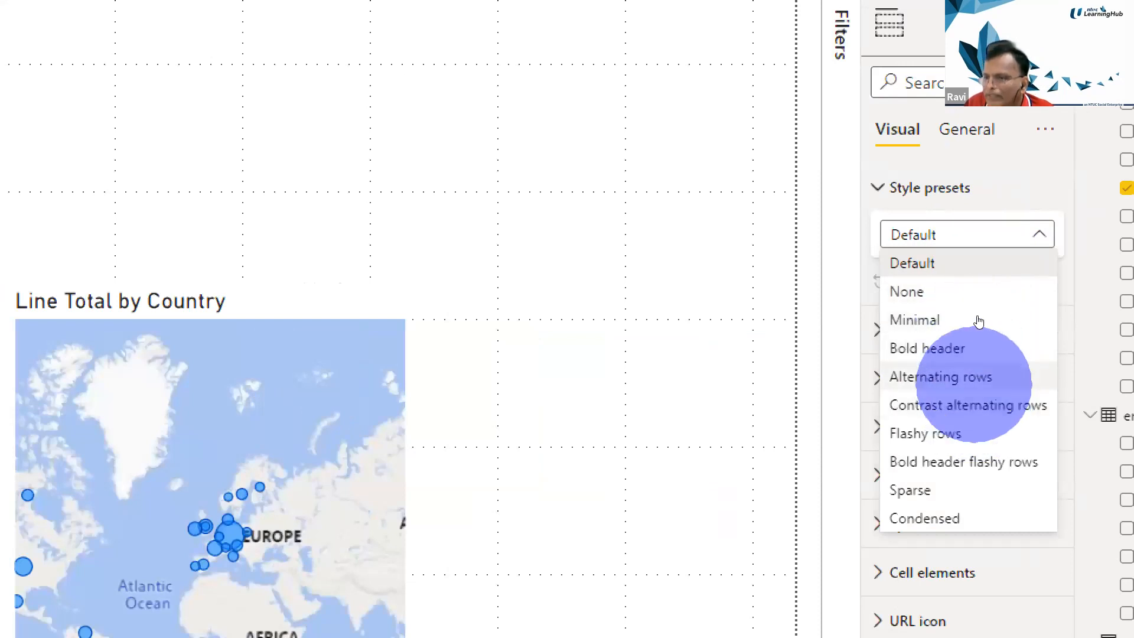
pyautogui.click(973, 376)
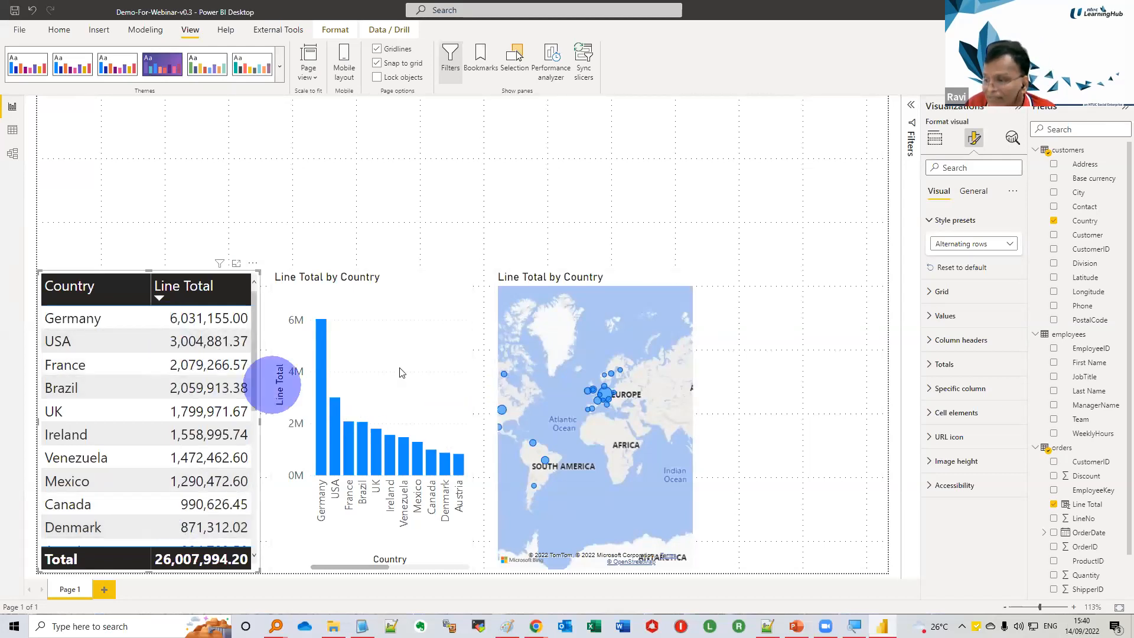
# Turn on data labels for the Line Total by Country column chart
pyautogui.click(388, 278)
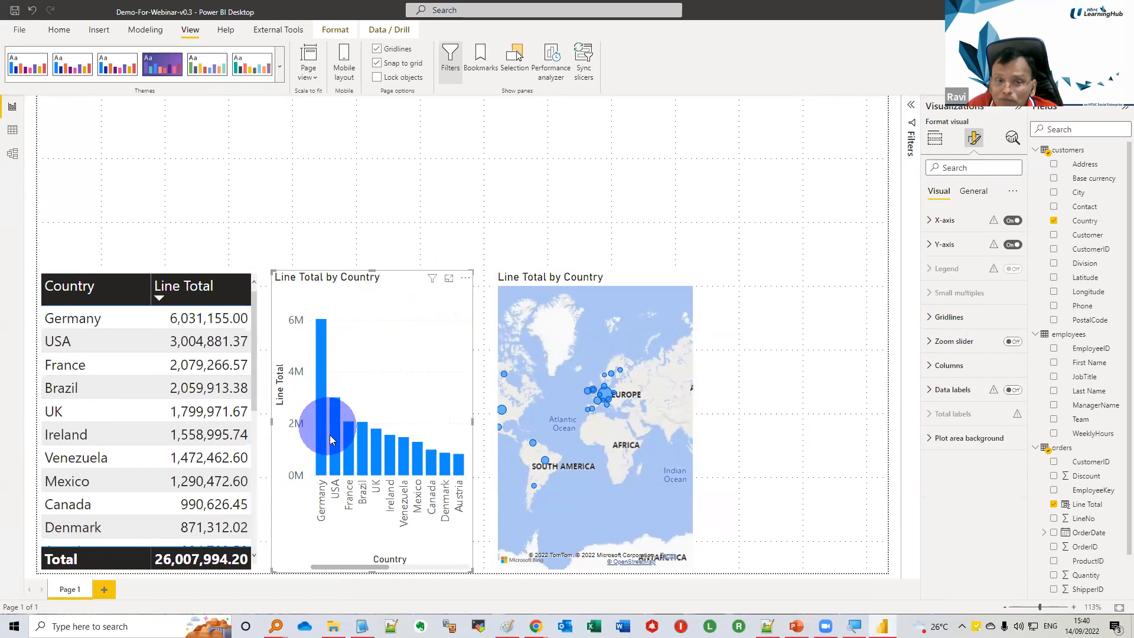
pyautogui.moveTo(331, 446)
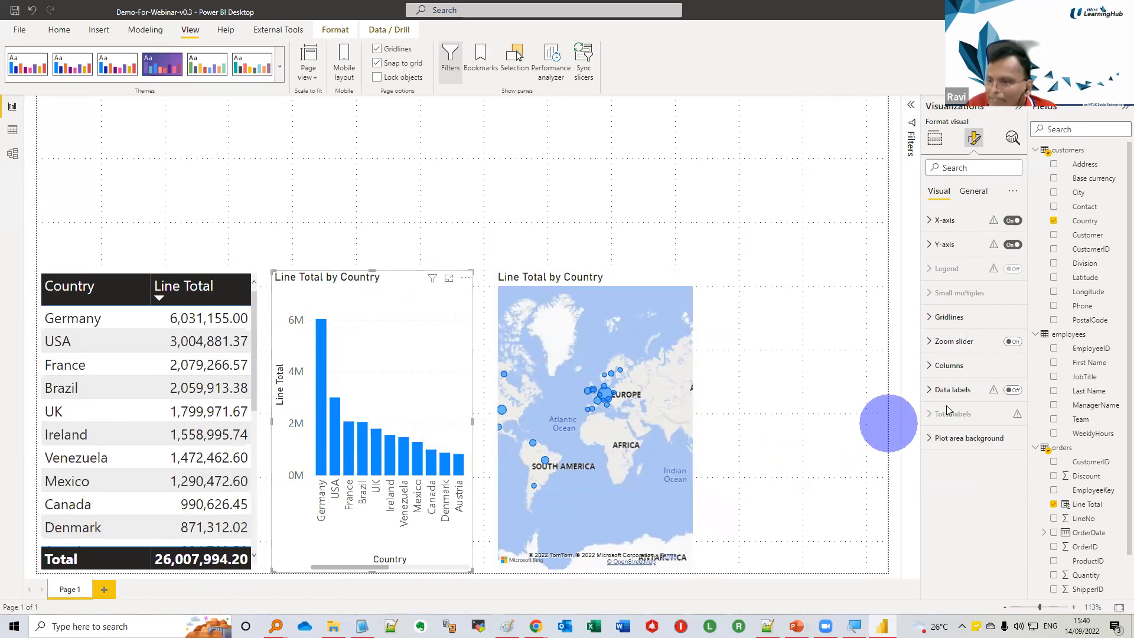
pyautogui.click(1012, 391)
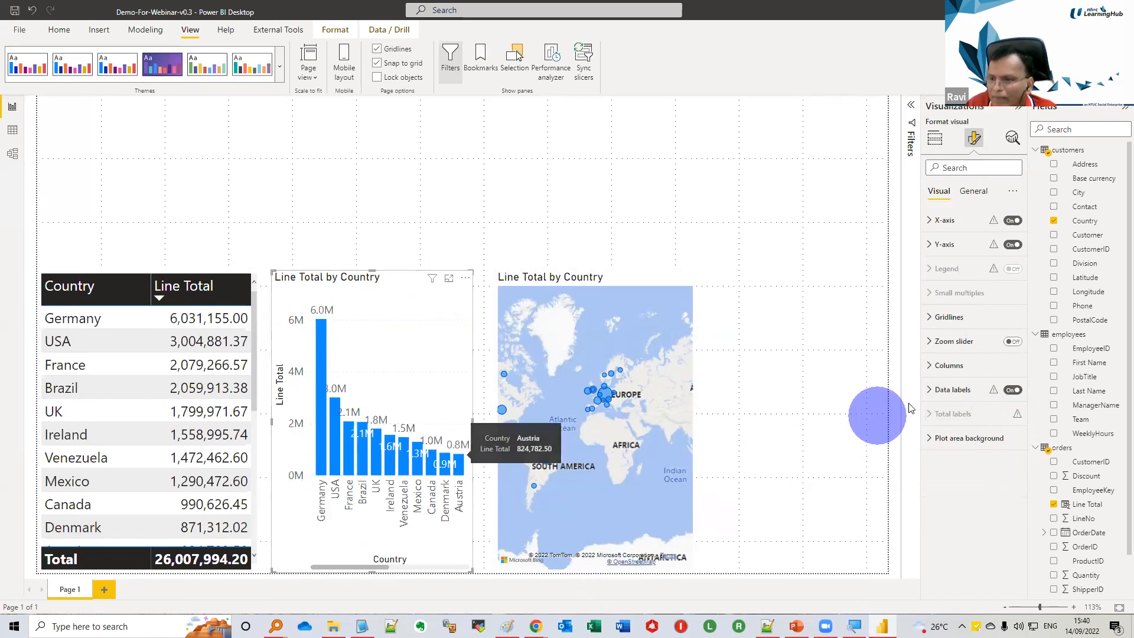
# Reduce the font size of the column chart's data label values to 10
pyautogui.click(931, 391)
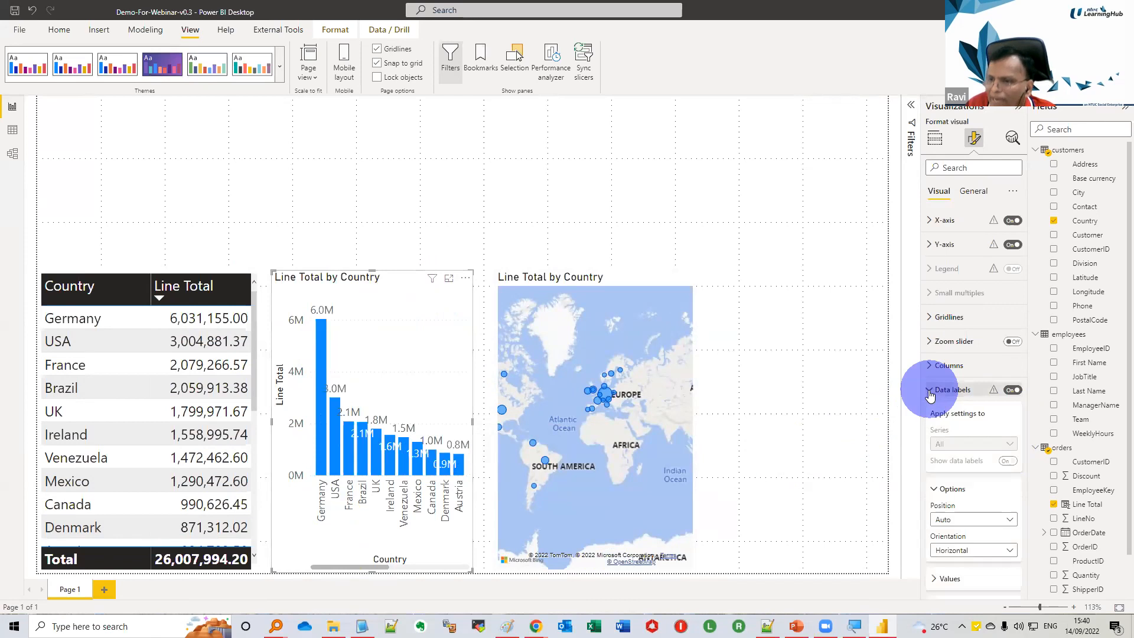
pyautogui.scroll(-3, 959, 519)
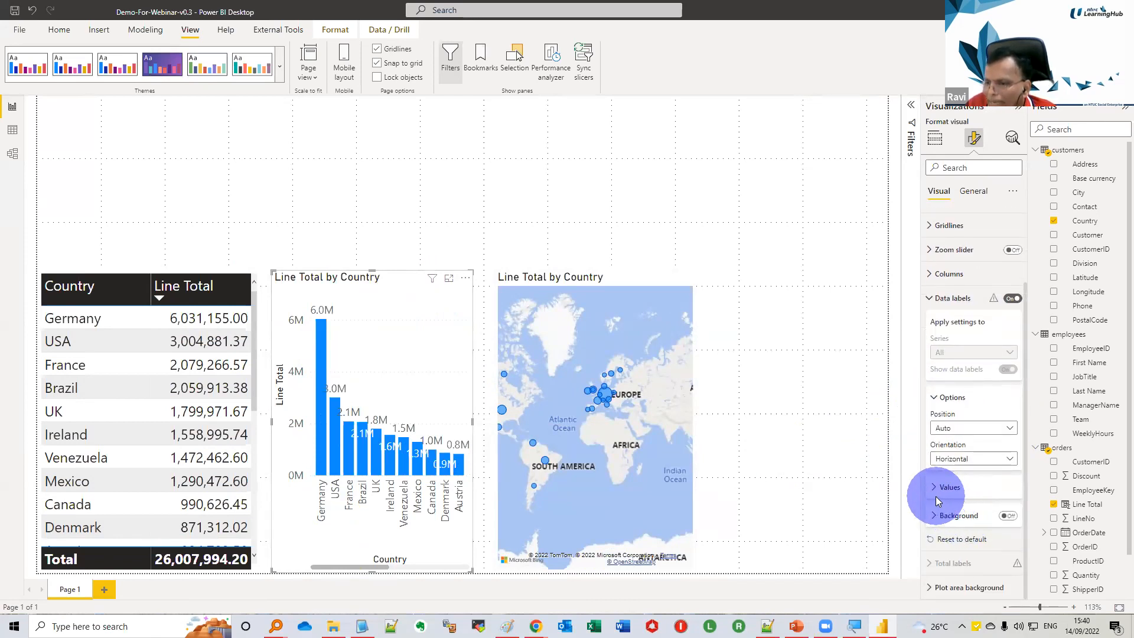
pyautogui.click(935, 495)
pyautogui.scroll(-5, 947, 505)
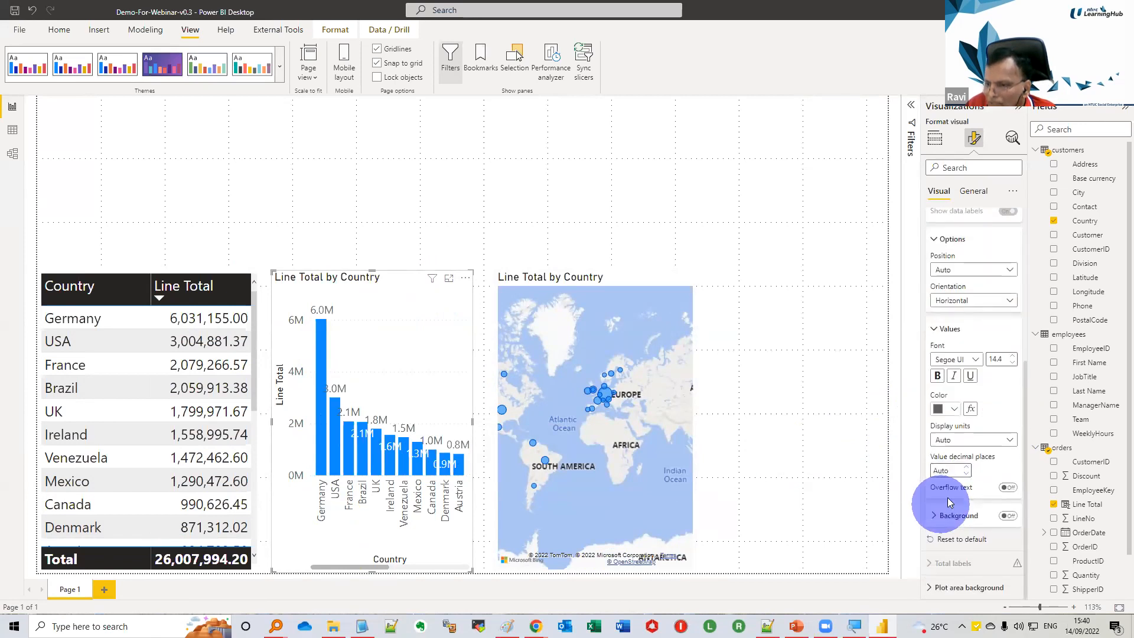
pyautogui.click(1000, 358)
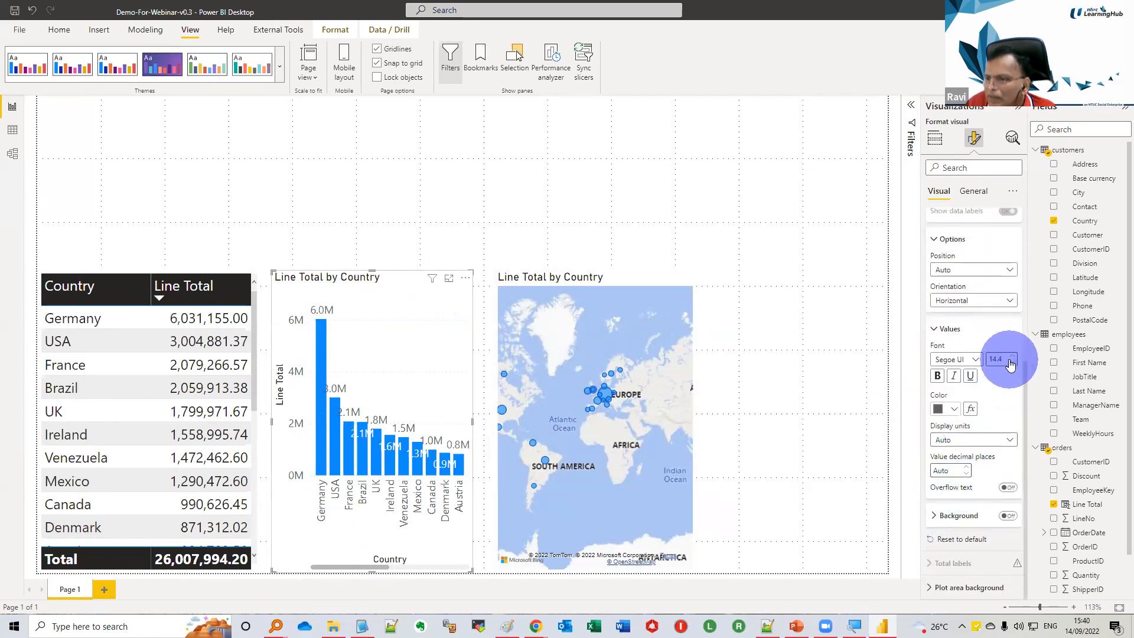
pyautogui.click(1010, 363)
pyautogui.click(1010, 362)
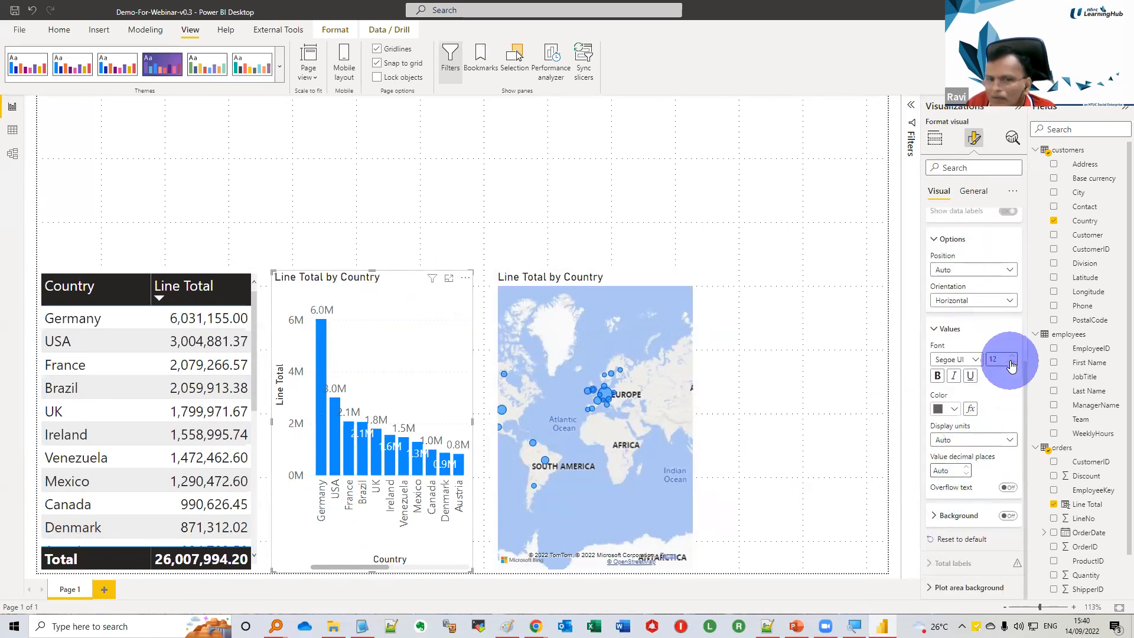
pyautogui.click(1011, 363)
pyautogui.click(1011, 363)
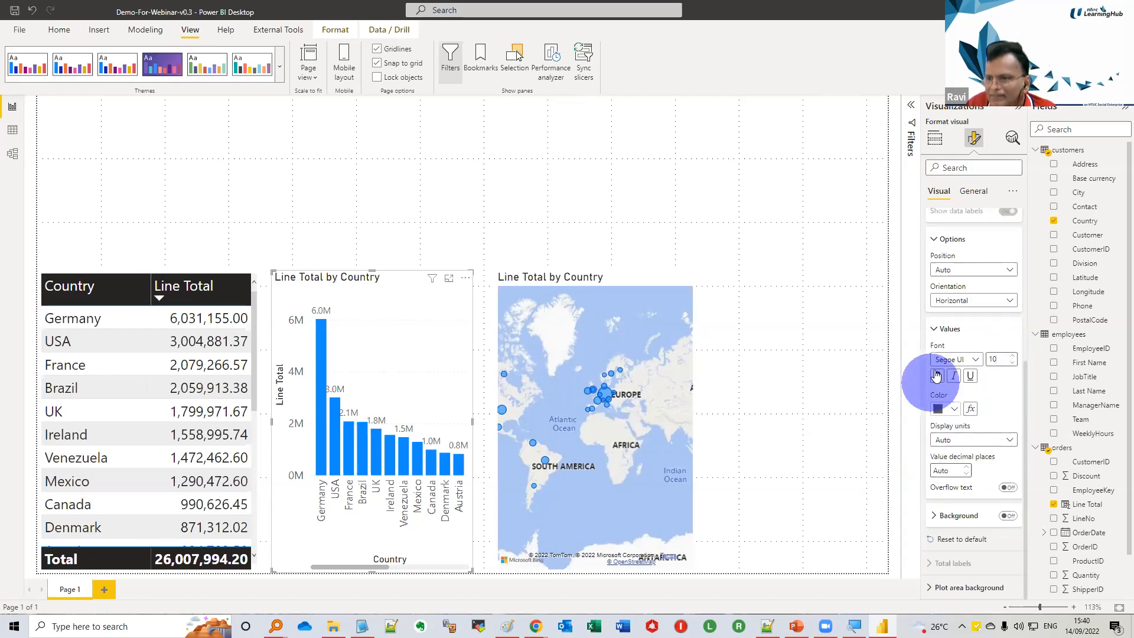
pyautogui.click(935, 332)
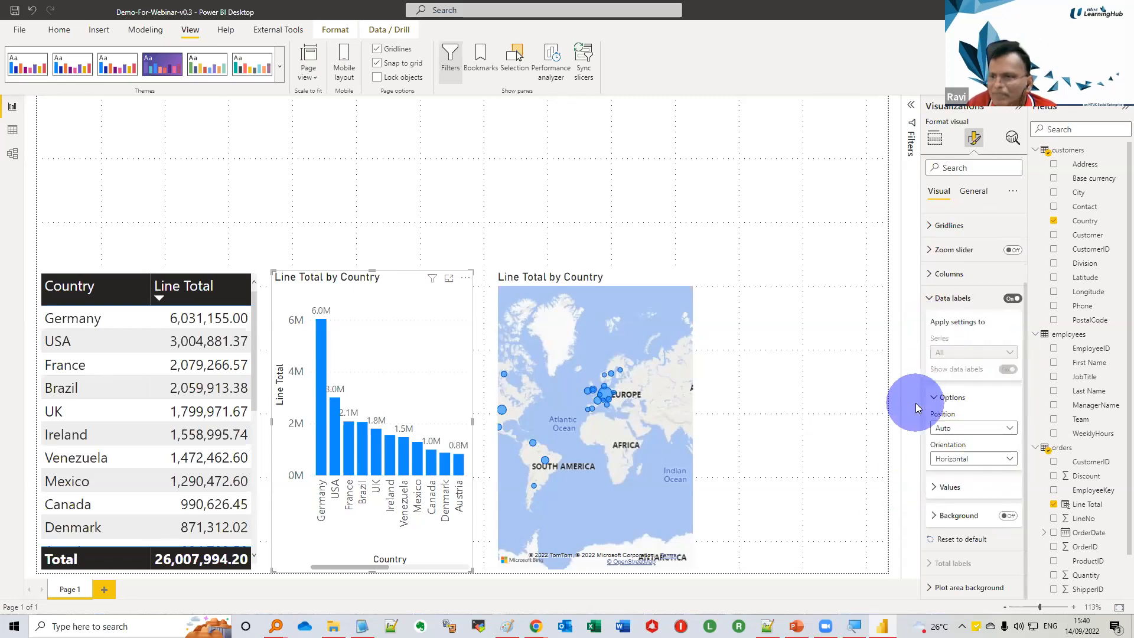
pyautogui.click(931, 309)
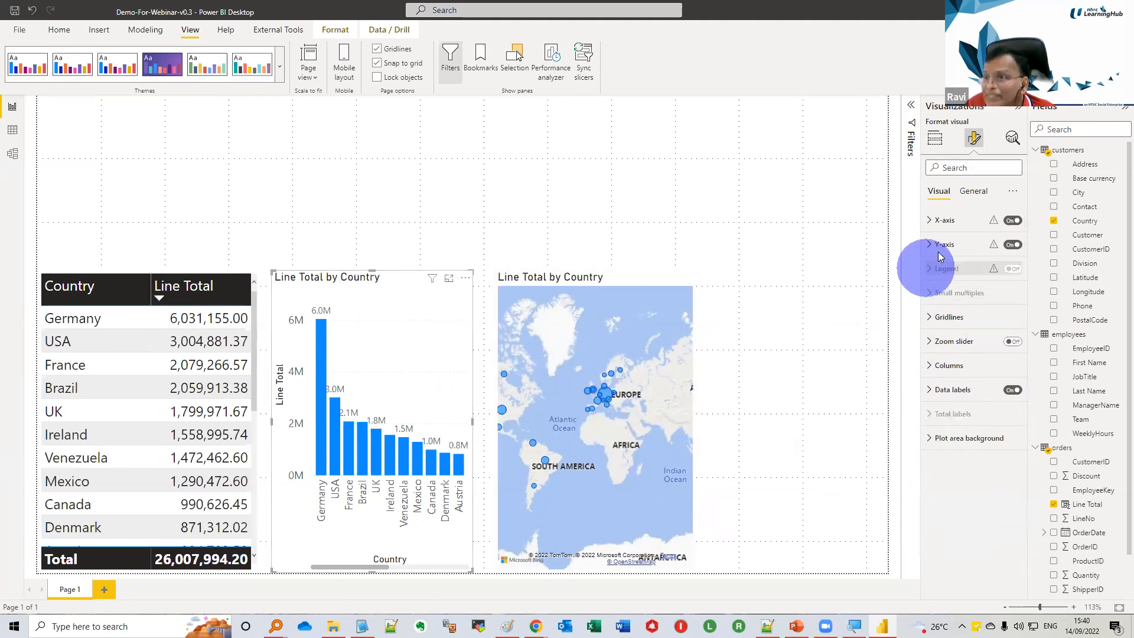
# Change the column chart's title font to Arial Black
pyautogui.click(977, 194)
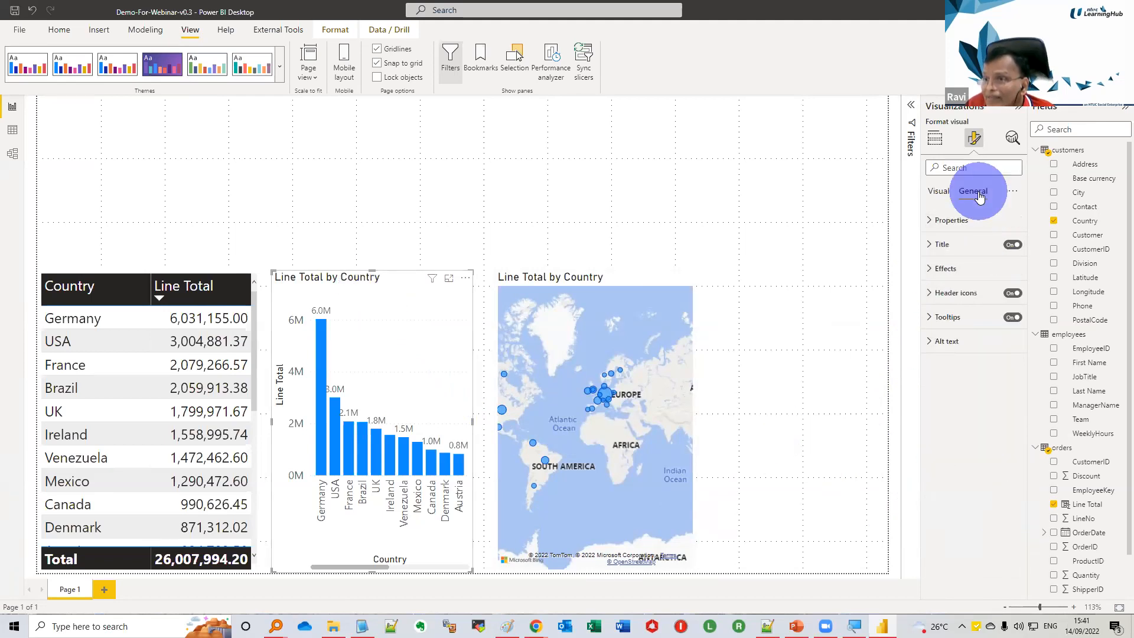
pyautogui.click(932, 247)
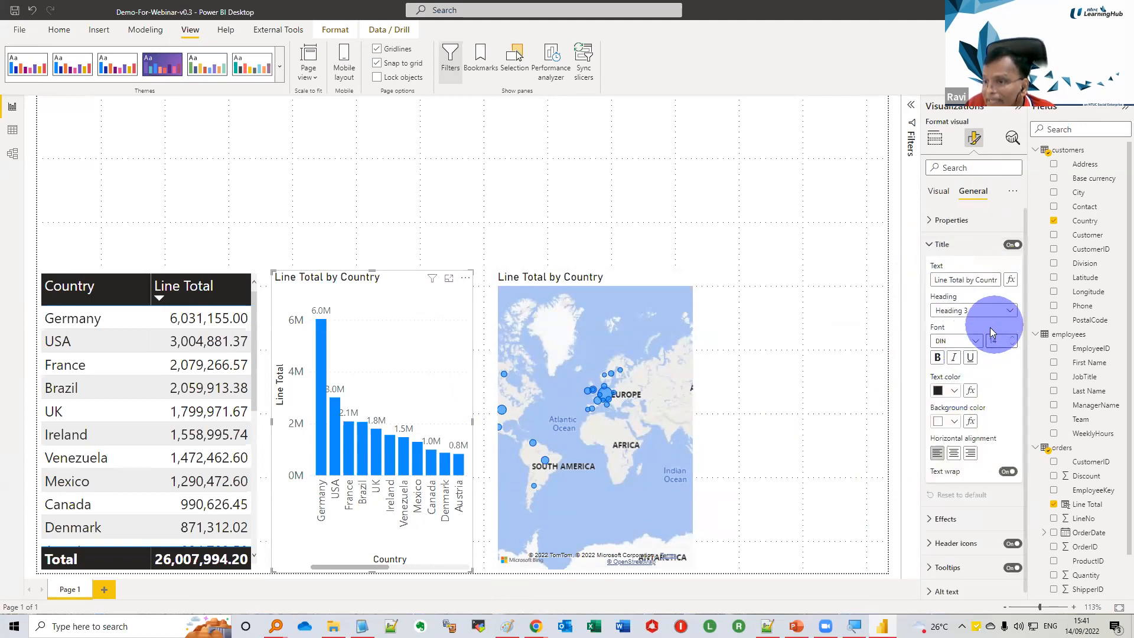
pyautogui.click(974, 342)
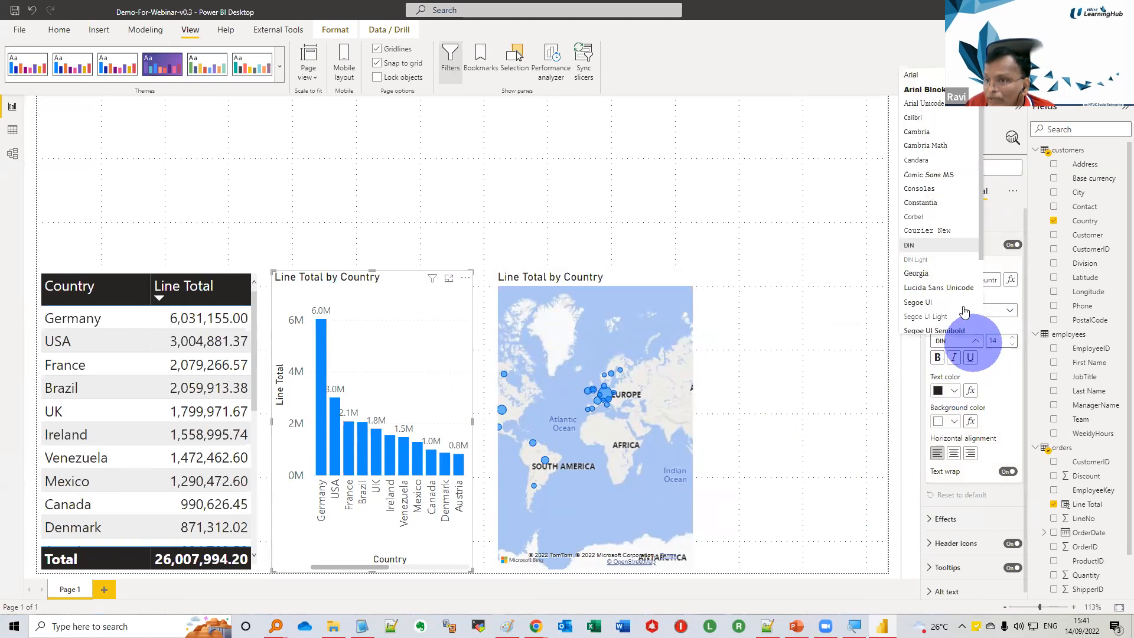
pyautogui.click(924, 90)
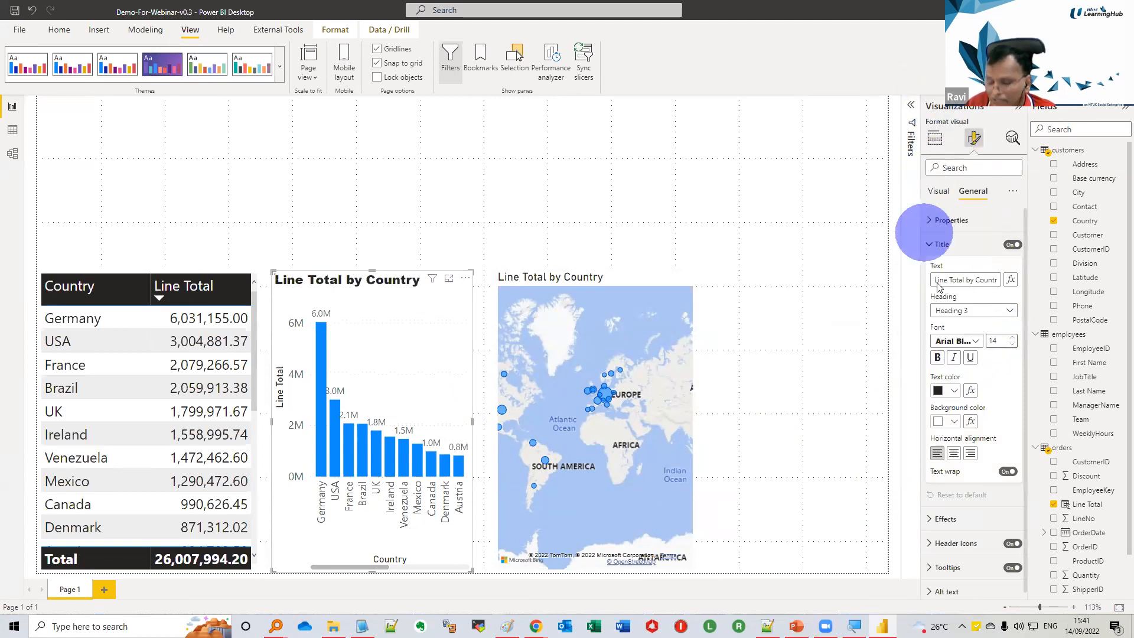
# Give the column chart's title a purple background and white text
pyautogui.click(953, 422)
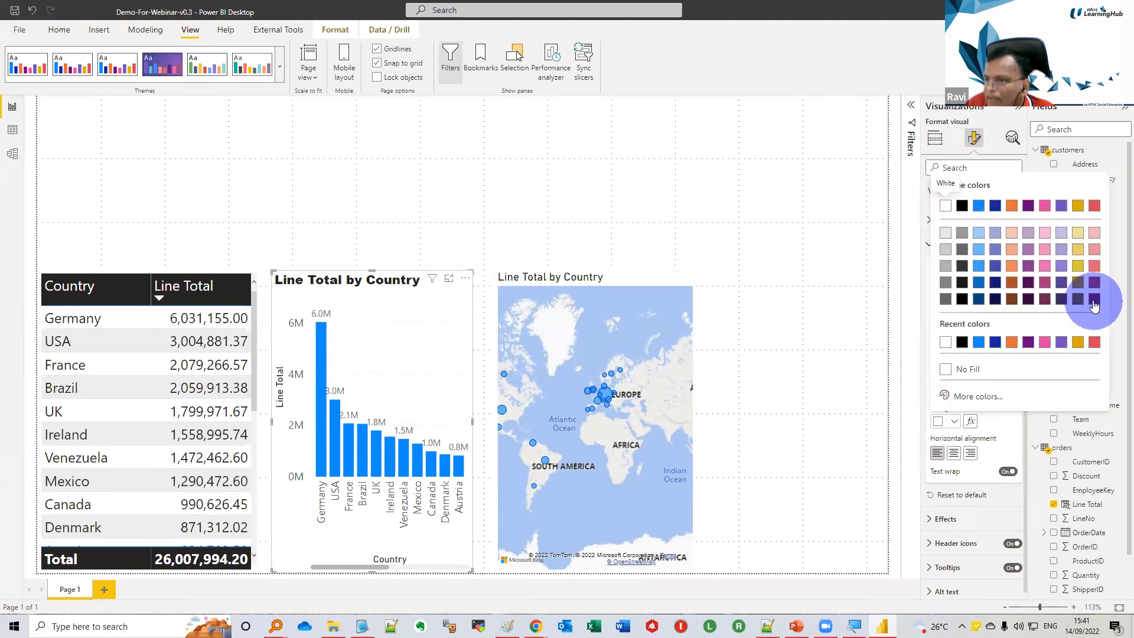
pyautogui.click(1093, 300)
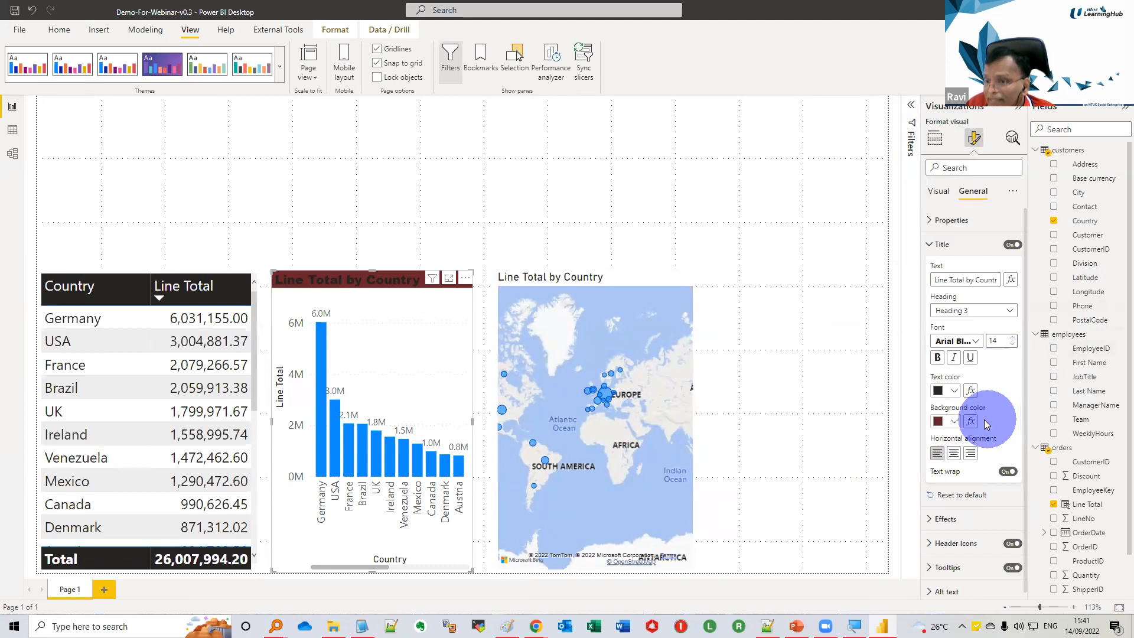
pyautogui.click(953, 421)
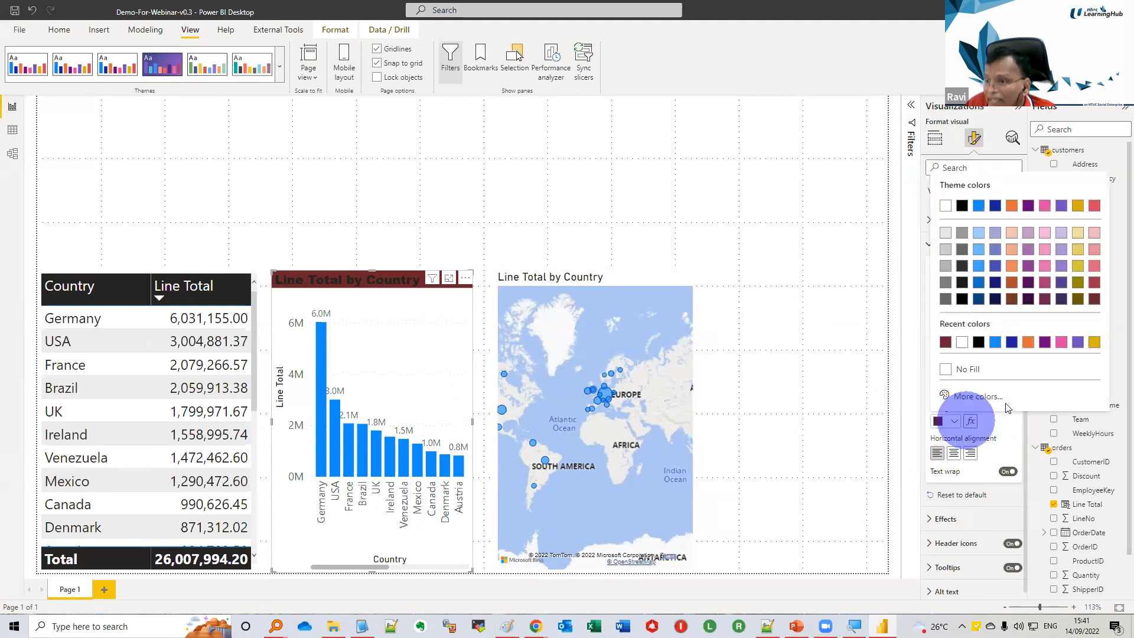
pyautogui.click(1077, 343)
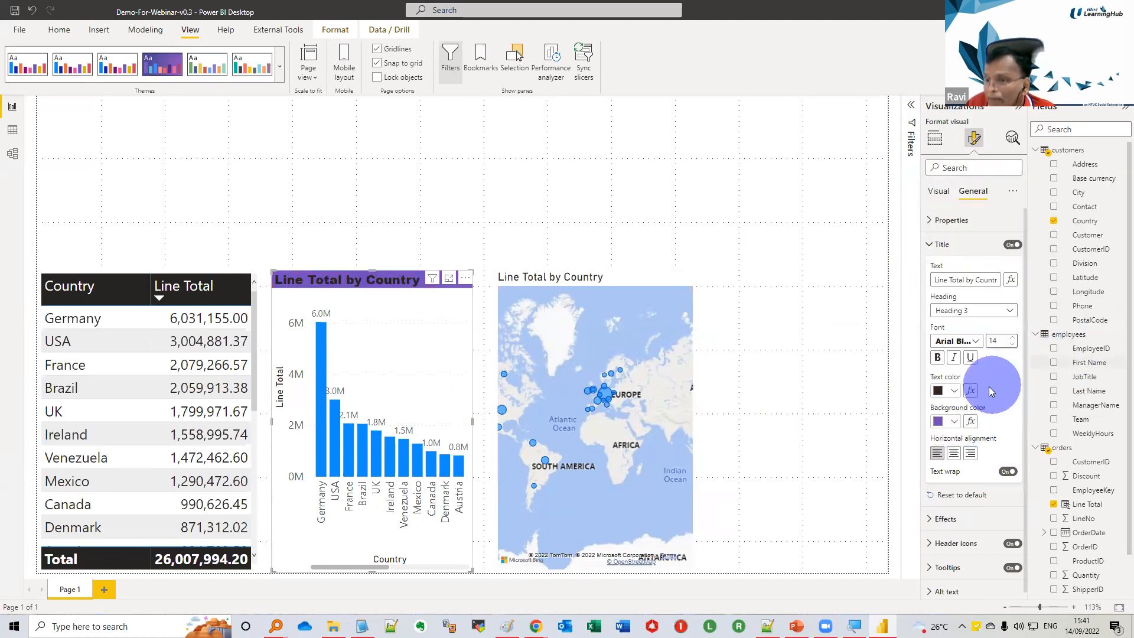
pyautogui.click(955, 394)
pyautogui.click(947, 434)
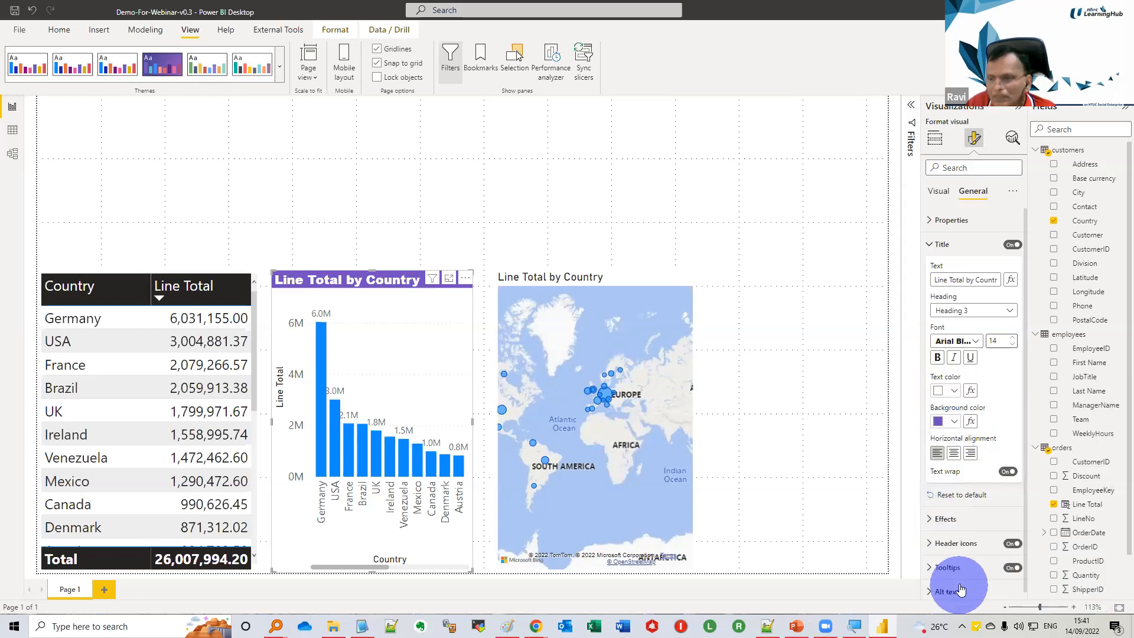
pyautogui.click(930, 244)
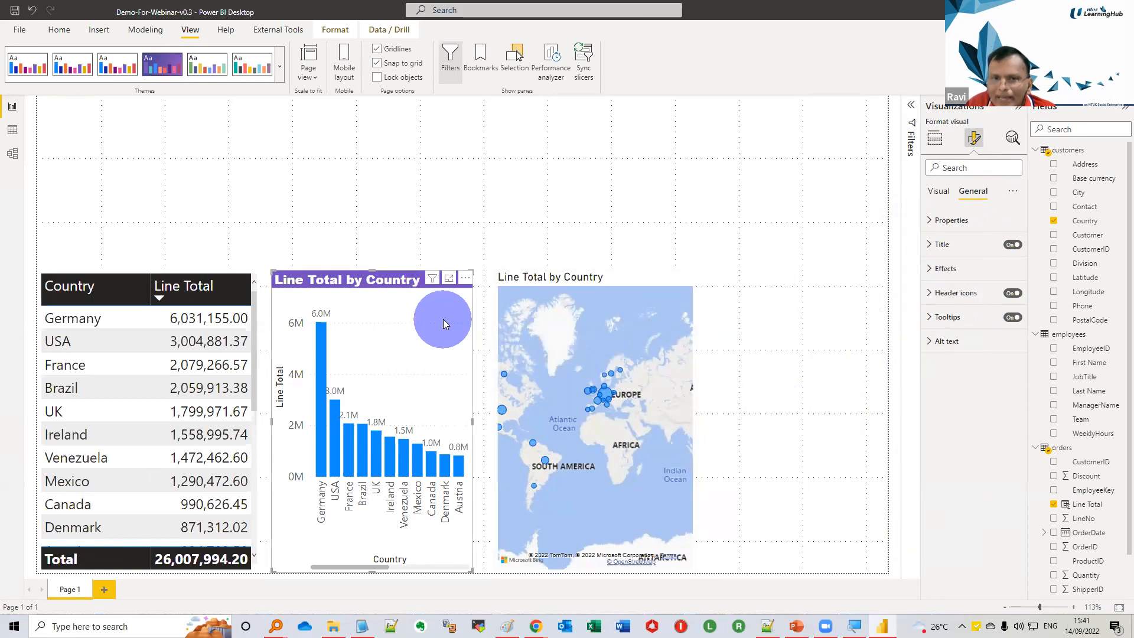
# Copy the column chart's title formatting onto the Line Total by Country map with Format painter
pyautogui.click(67, 35)
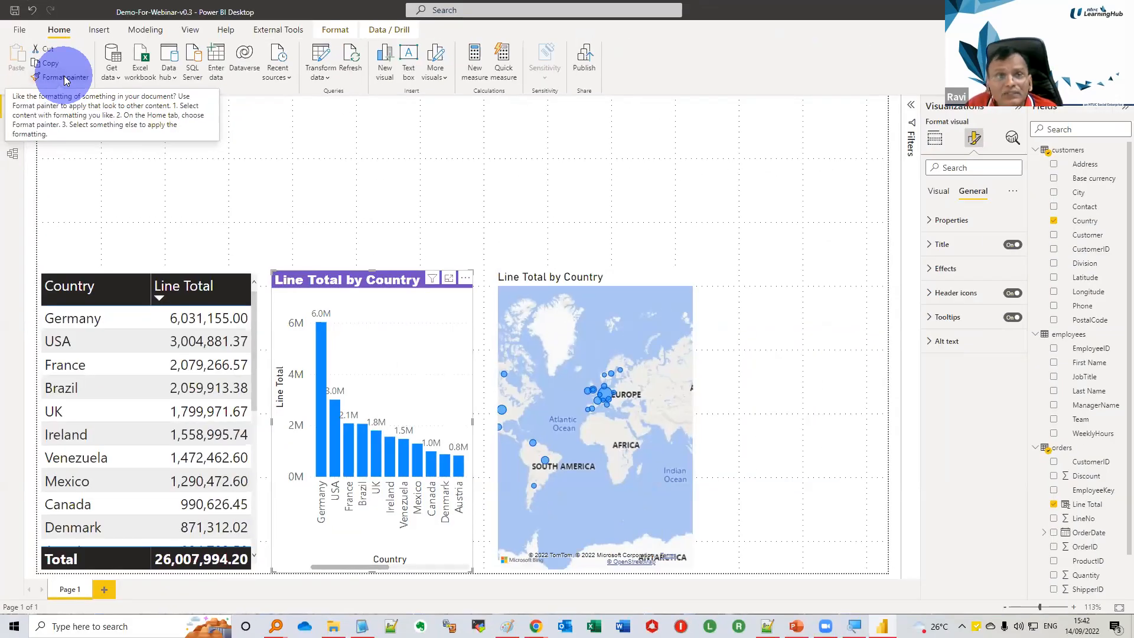
pyautogui.click(65, 78)
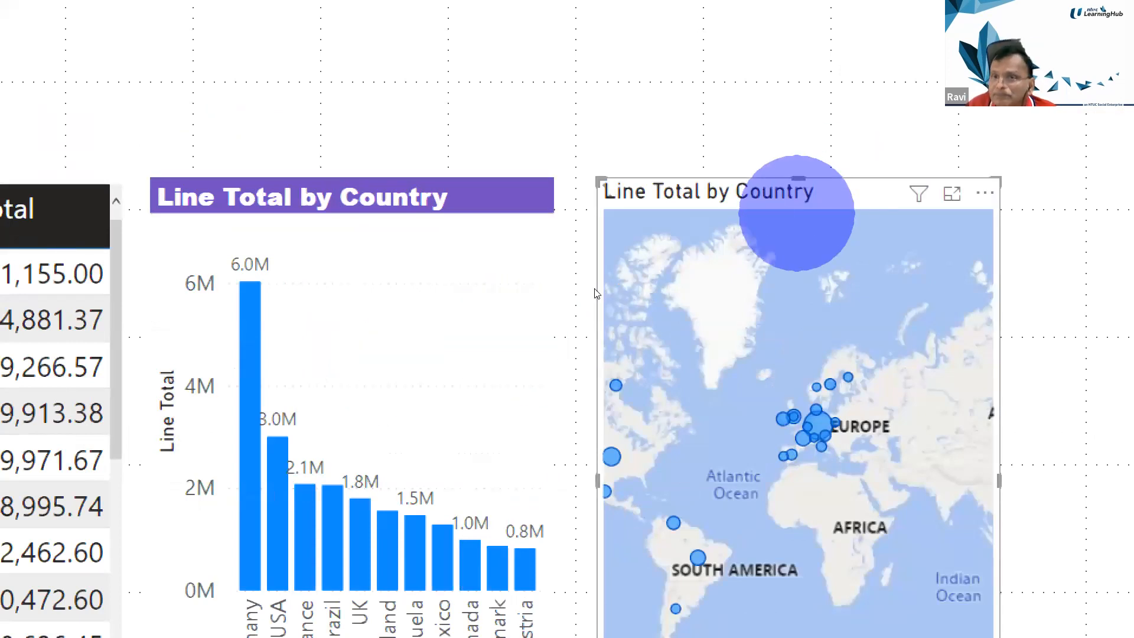
pyautogui.click(598, 294)
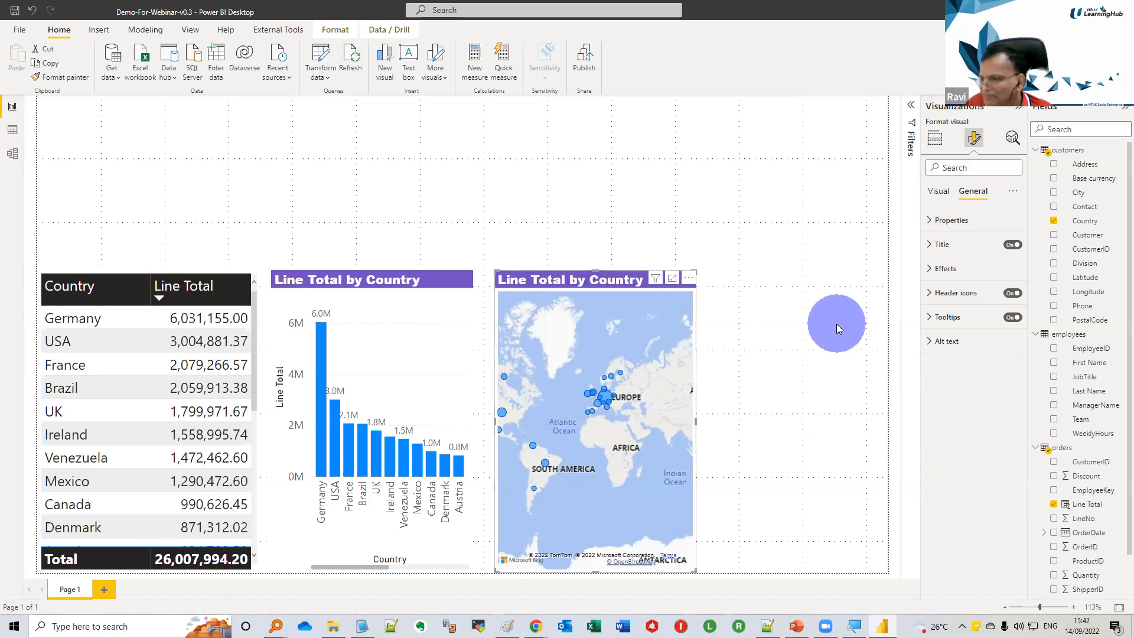
pyautogui.click(714, 218)
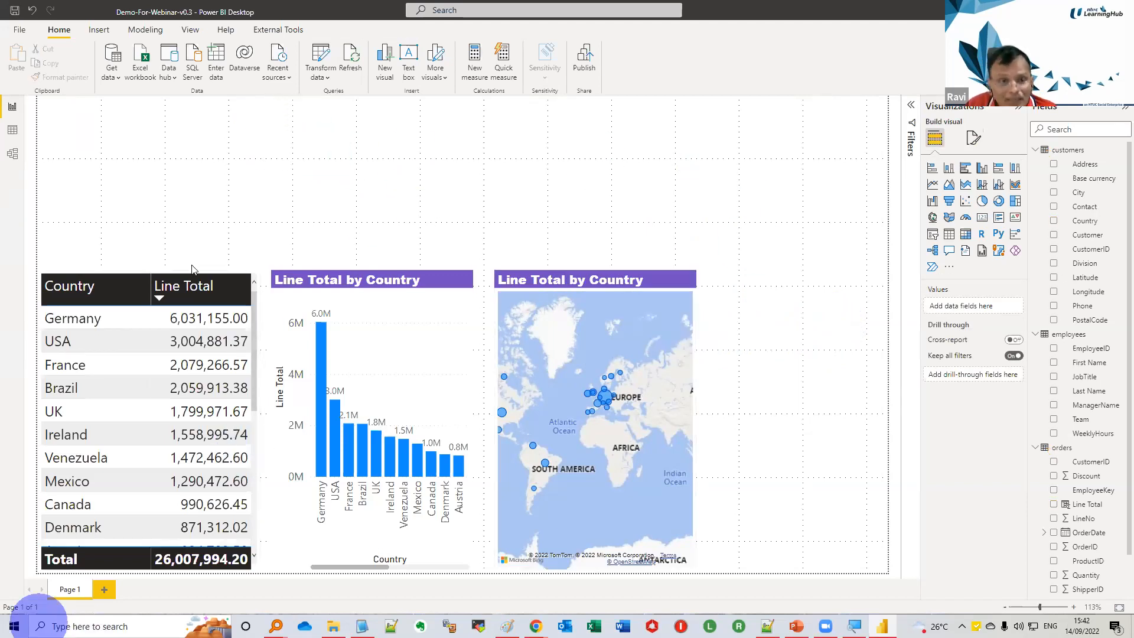
# Insert a text box along the top edge of the report page and stretch it across the full page width
pyautogui.click(409, 64)
pyautogui.moveTo(149, 255); pyautogui.dragTo(323, 134)
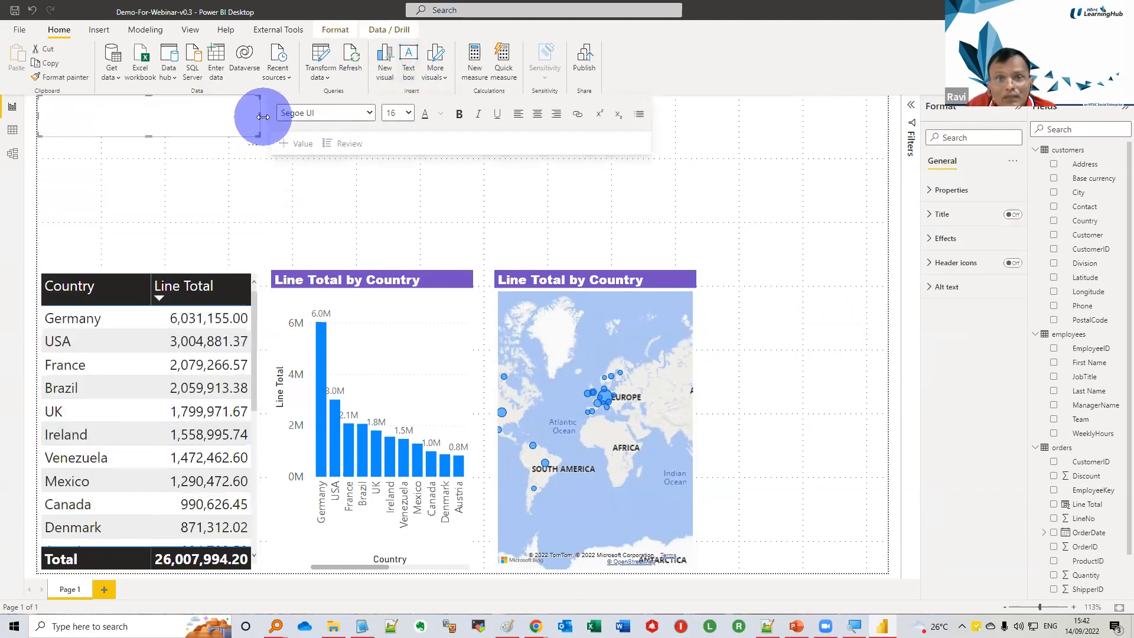
pyautogui.moveTo(260, 115); pyautogui.dragTo(881, 118)
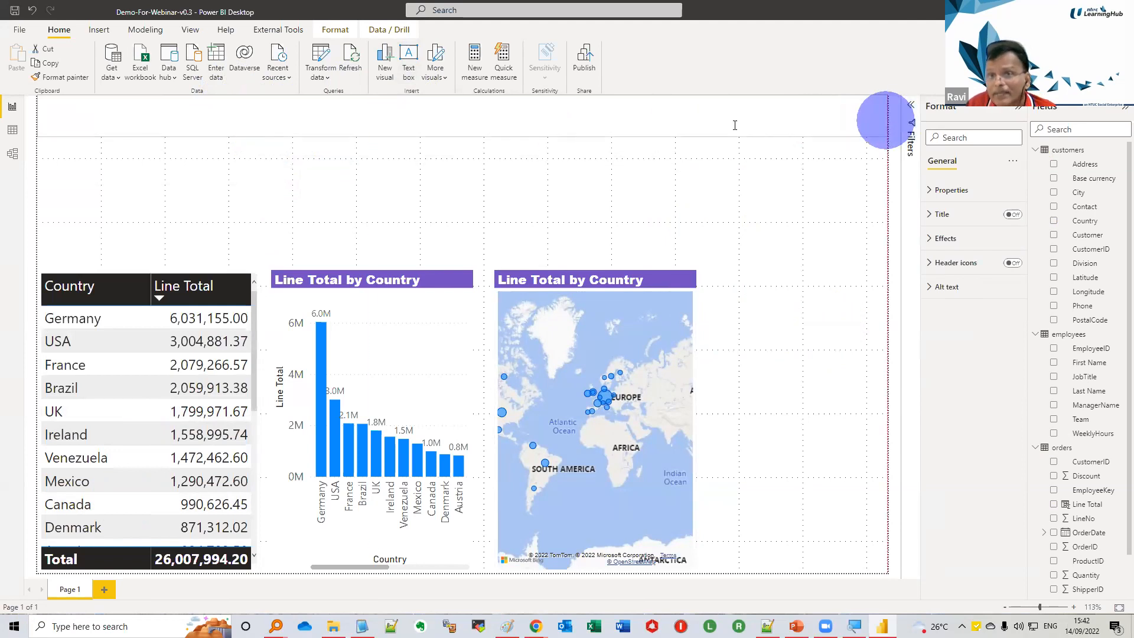
# Enter the heading "Sales Dashboard - Power BI Webinar" in the text box
pyautogui.click(661, 118)
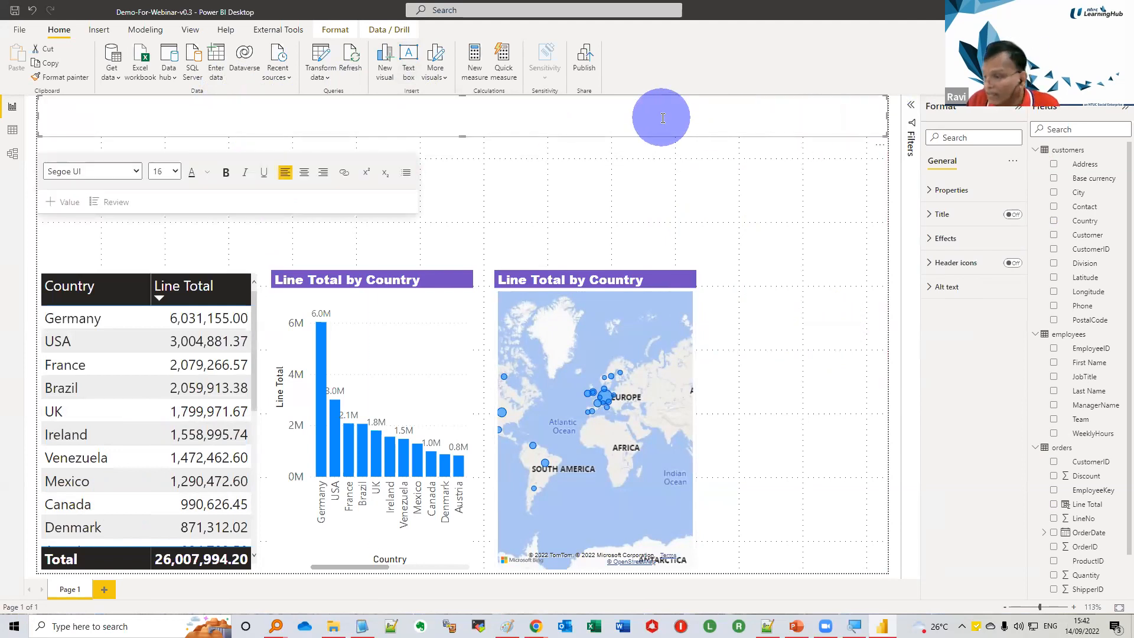
pyautogui.write('Sales ')
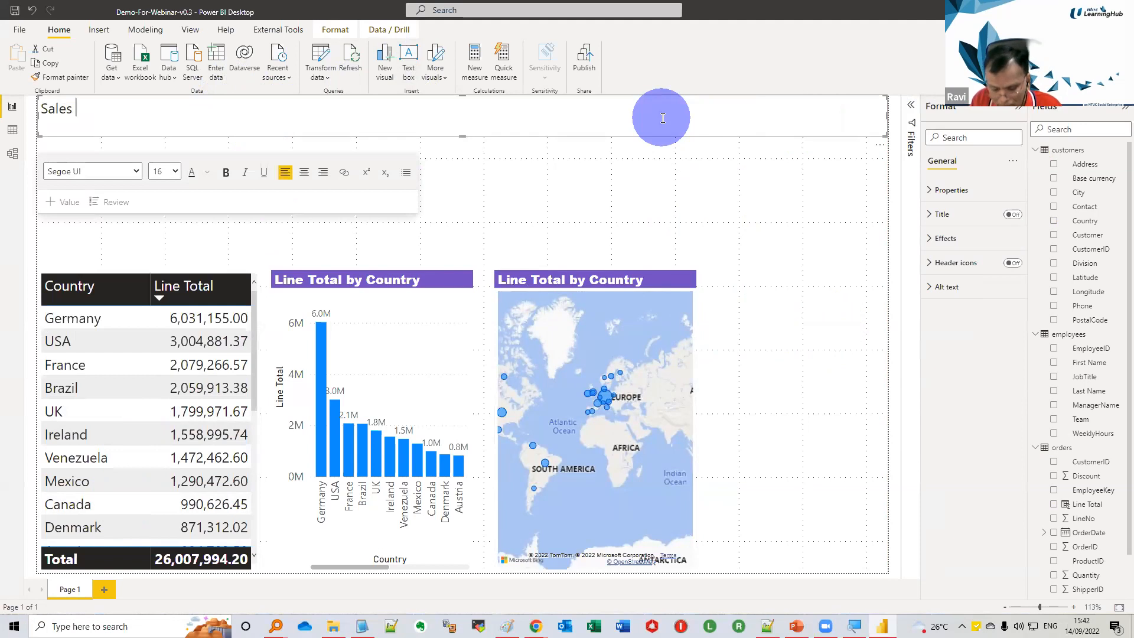
pyautogui.write('Dashboard - Power BI Webinar')
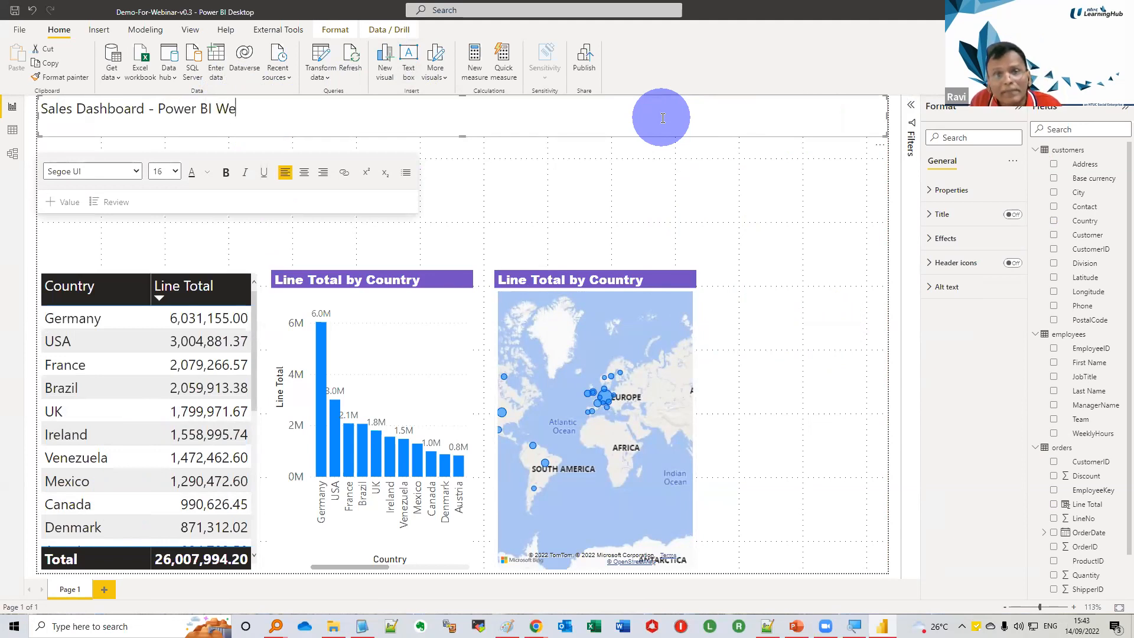
# Set the whole heading text to Comic Sans MS, size 28
pyautogui.hotkey('ctrl', 'a')
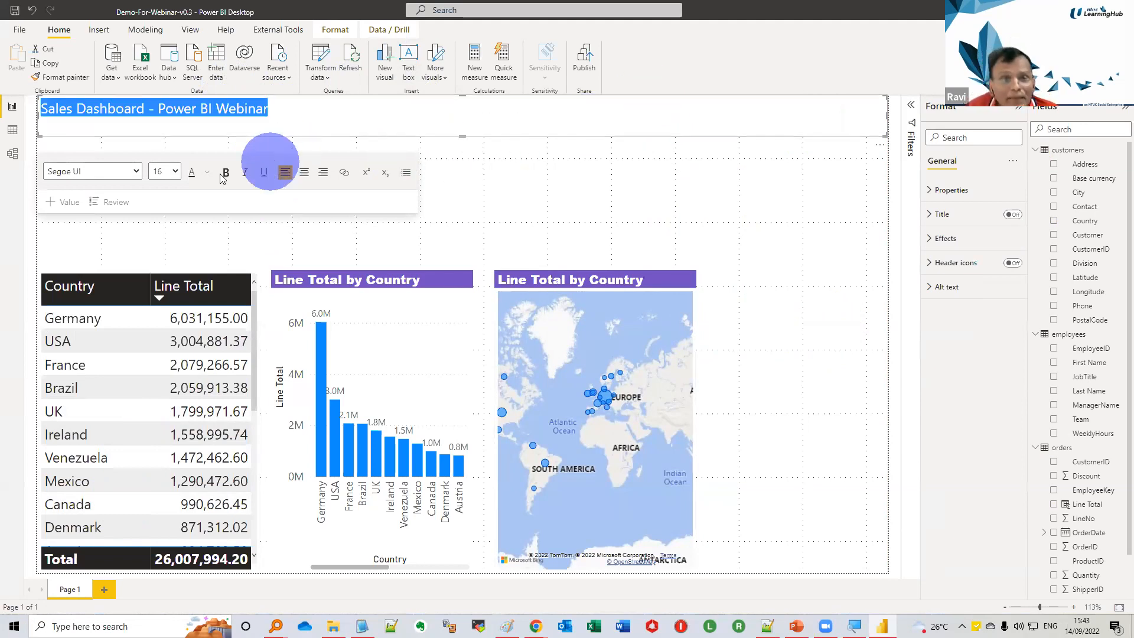
pyautogui.click(136, 173)
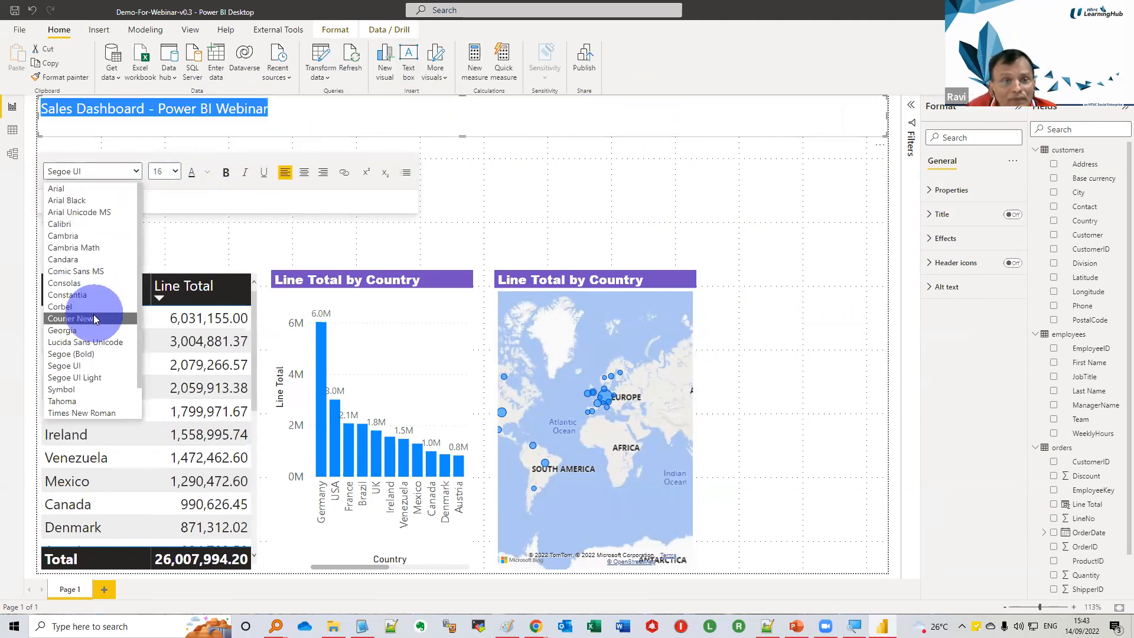
pyautogui.click(86, 270)
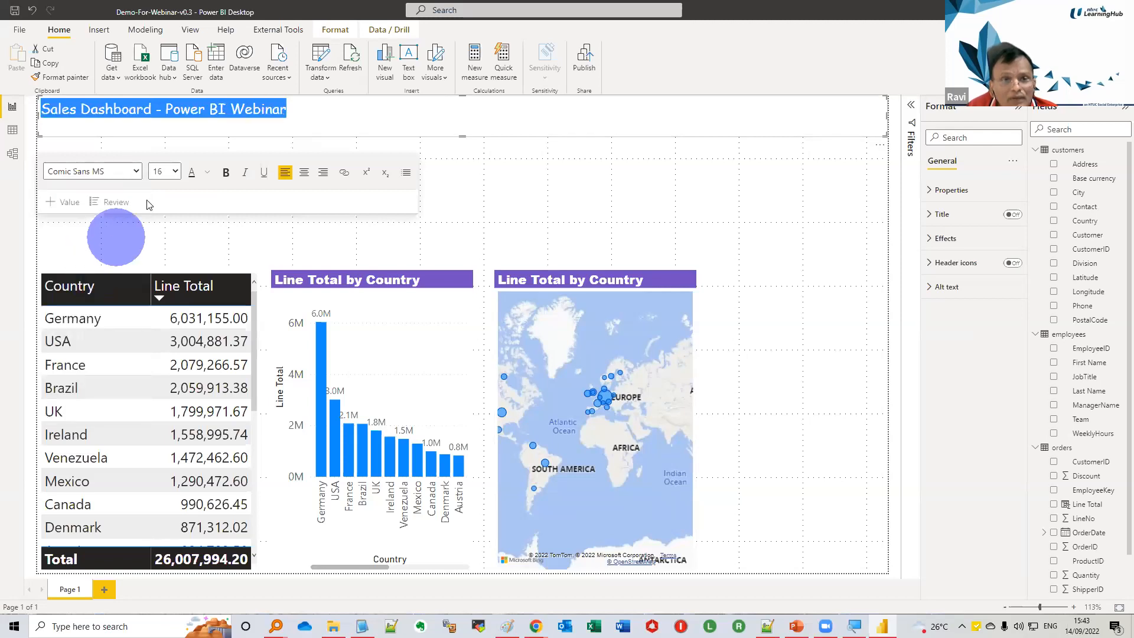
pyautogui.click(176, 172)
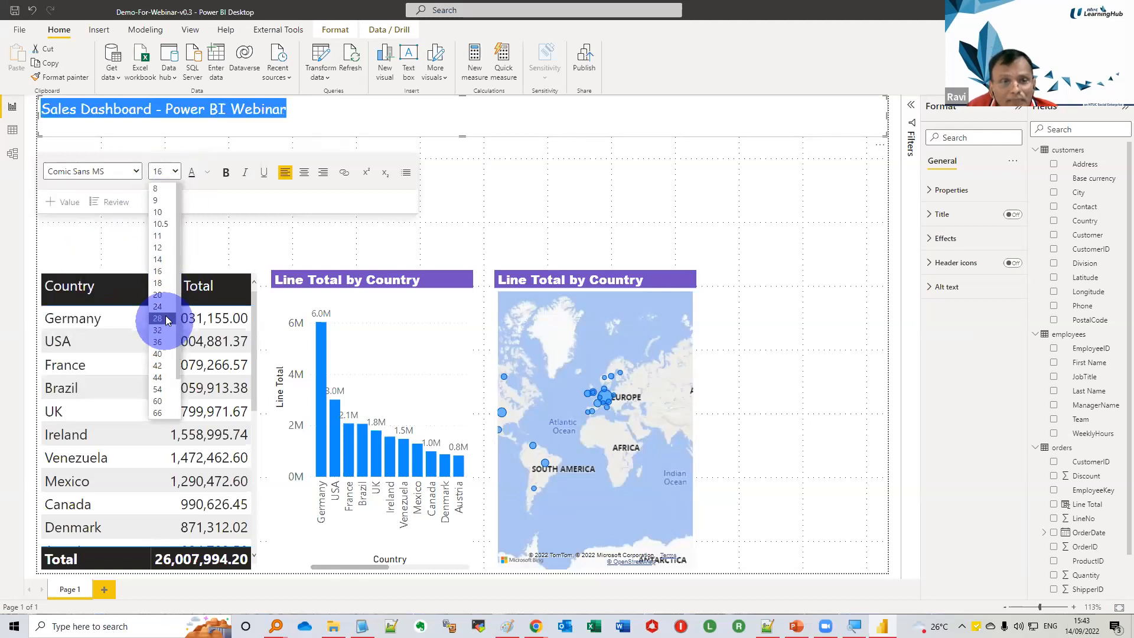
pyautogui.click(165, 318)
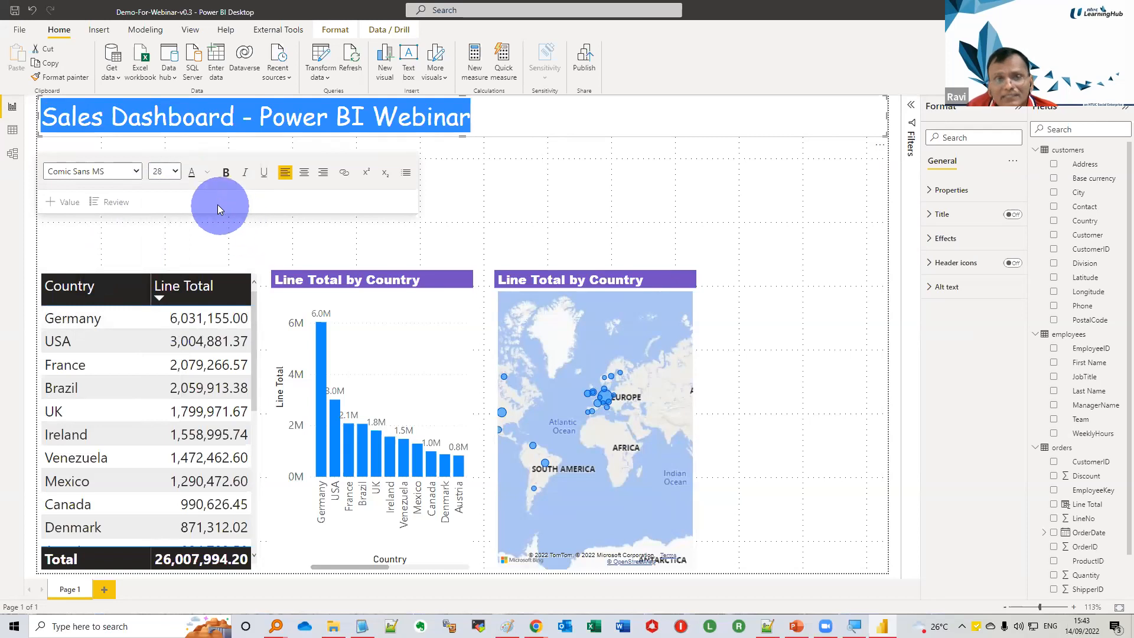
# Make the heading text bold, centred and white
pyautogui.click(225, 177)
pyautogui.click(301, 179)
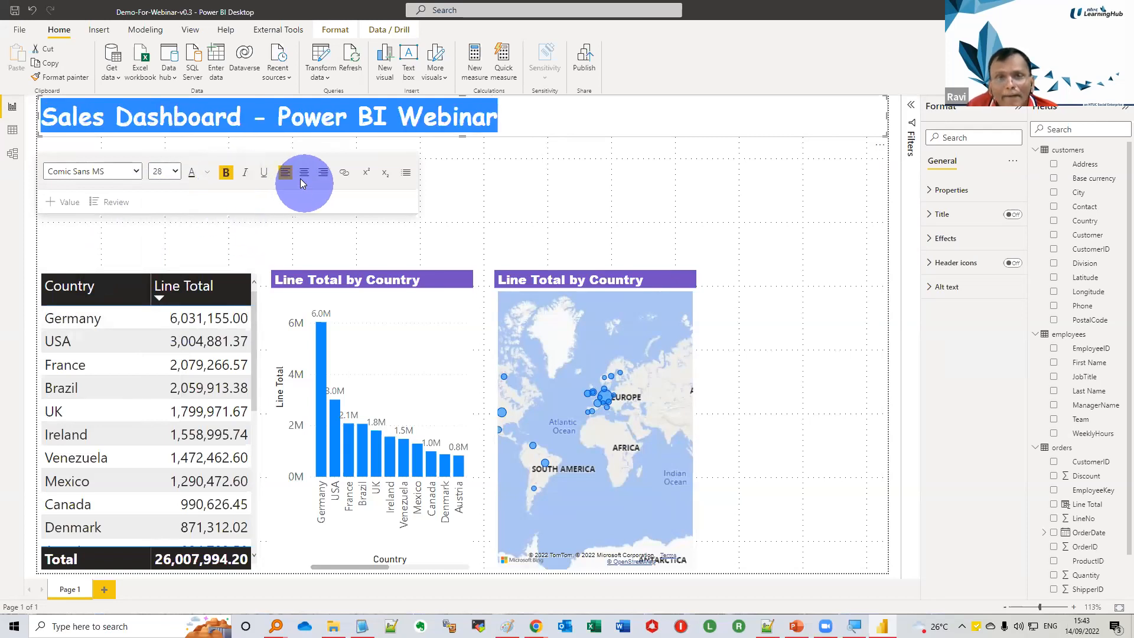
pyautogui.click(208, 177)
pyautogui.click(218, 213)
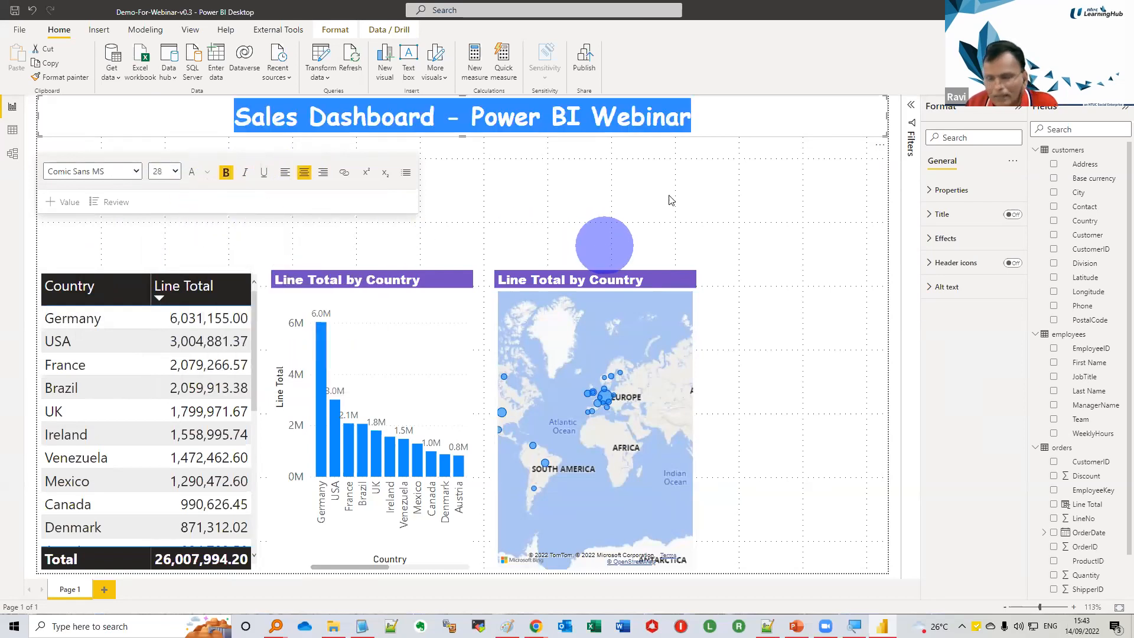
pyautogui.click(742, 113)
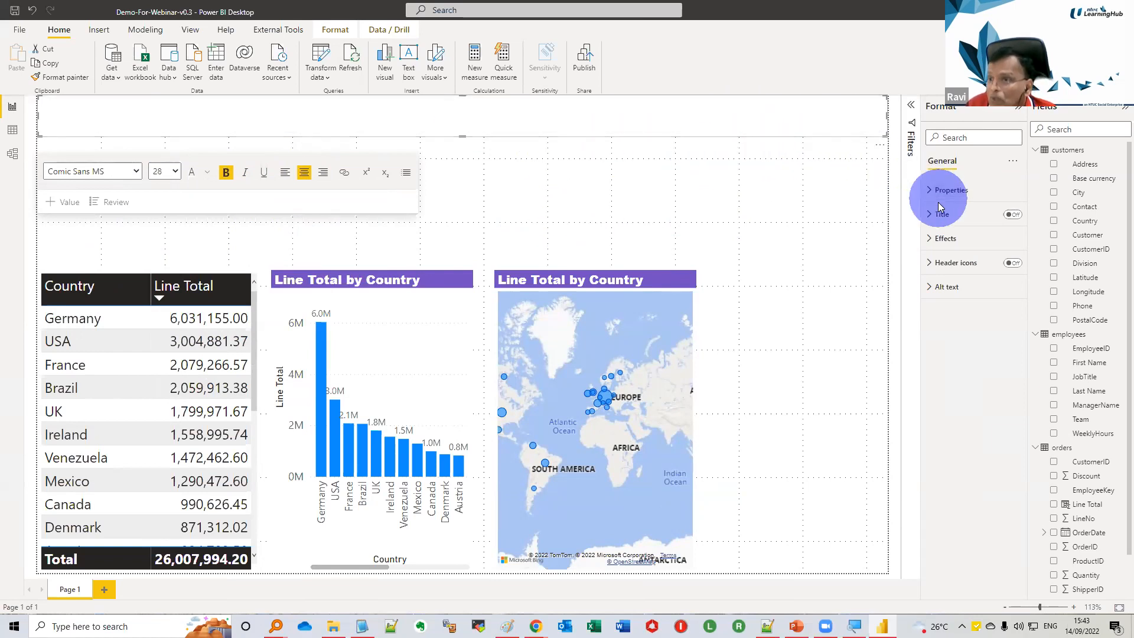
# Set the heading text box's background color to dark red
pyautogui.click(929, 239)
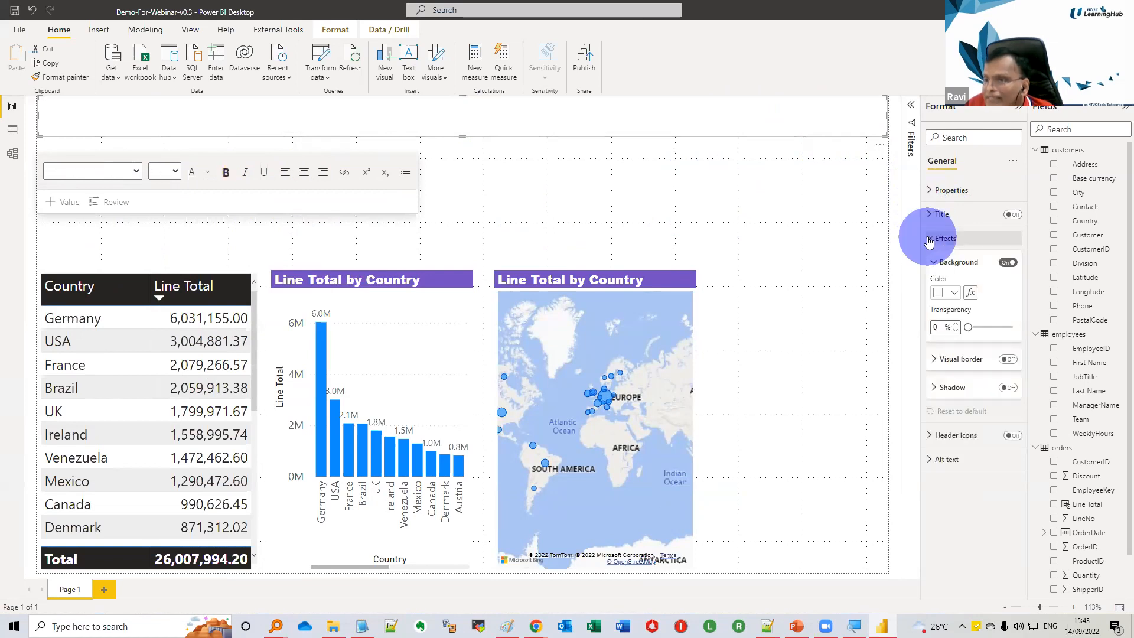
pyautogui.click(951, 293)
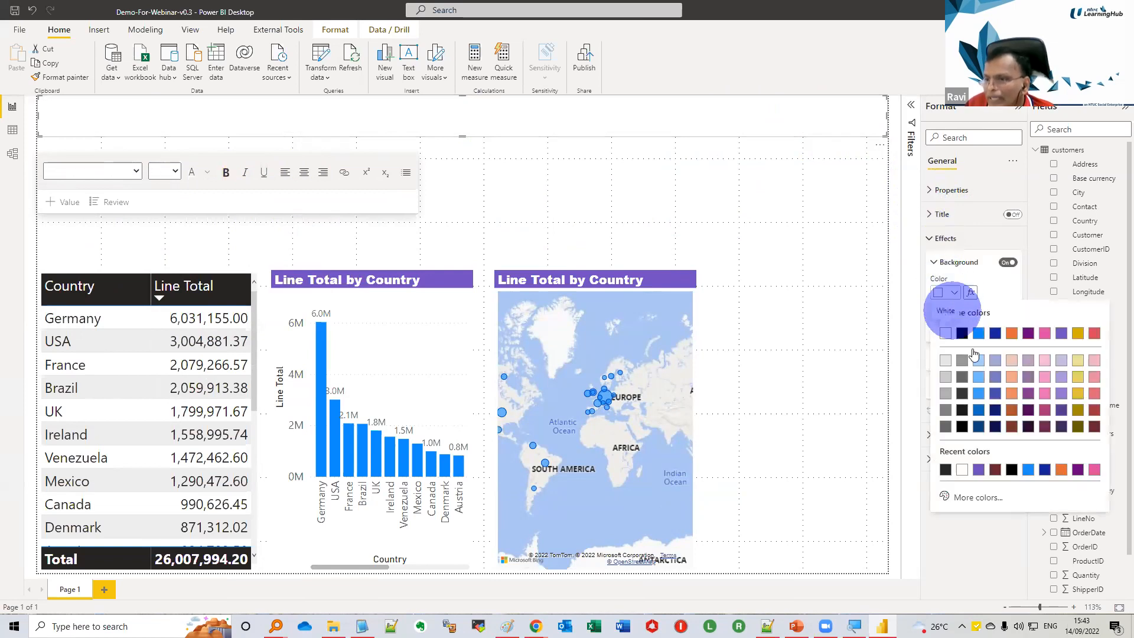
pyautogui.click(1093, 417)
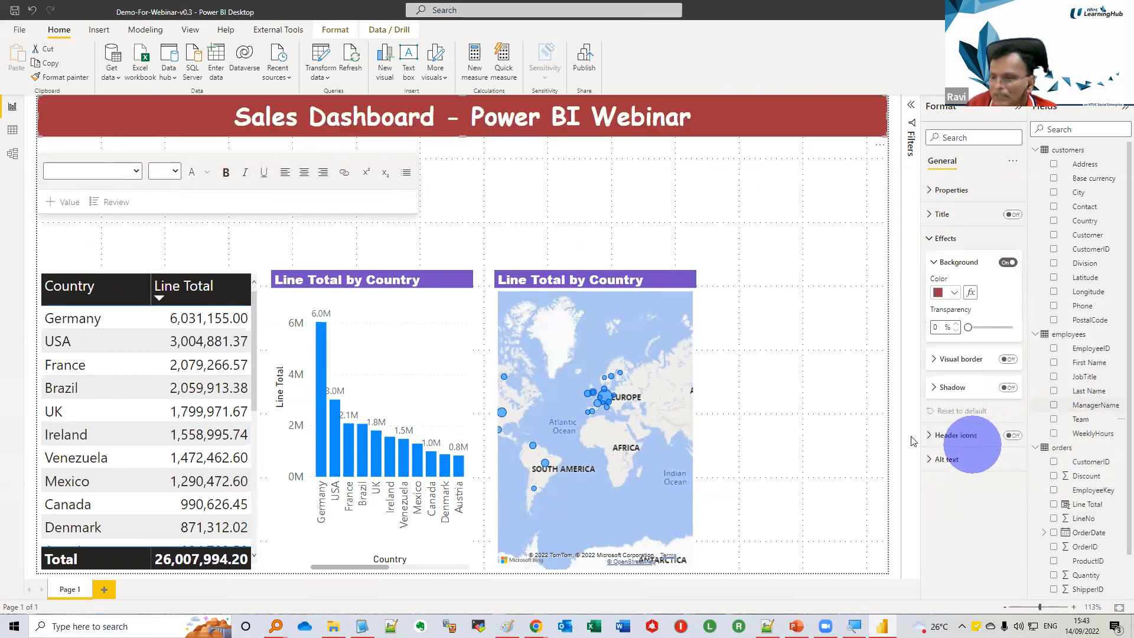
pyautogui.click(939, 237)
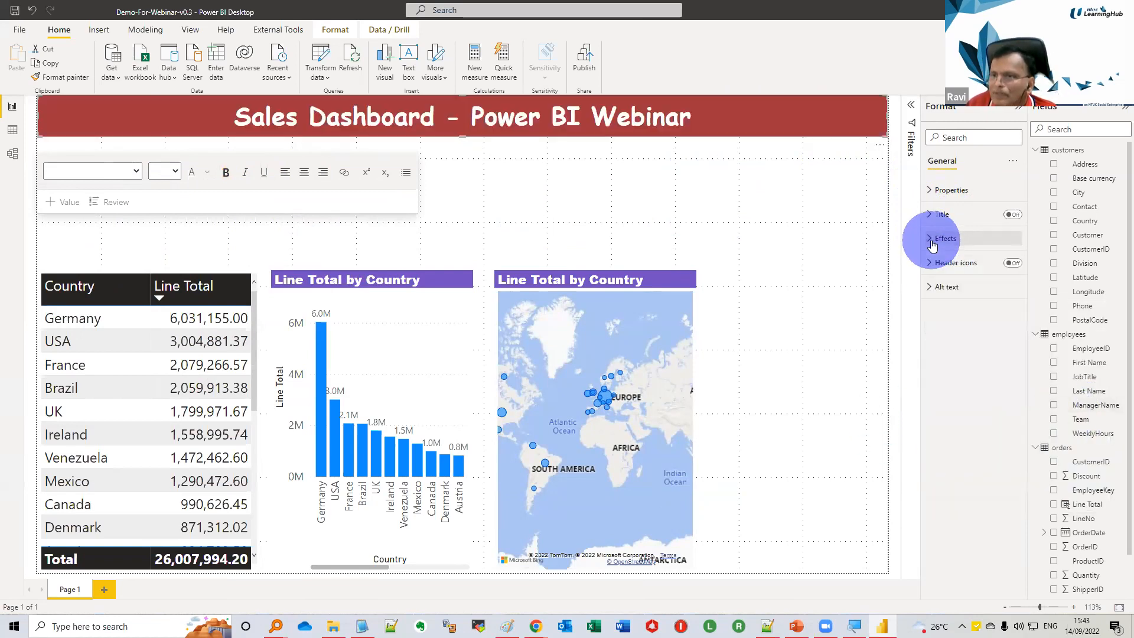
pyautogui.click(577, 244)
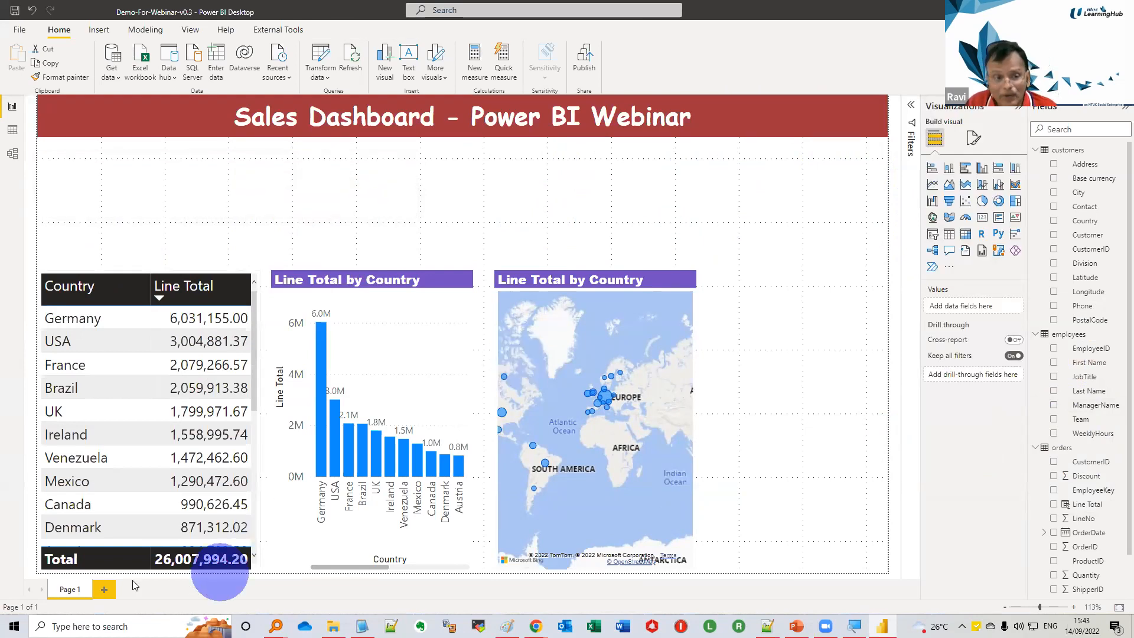
# Rename the report page Page 1 as Dashboard
pyautogui.doubleClick(61, 589)
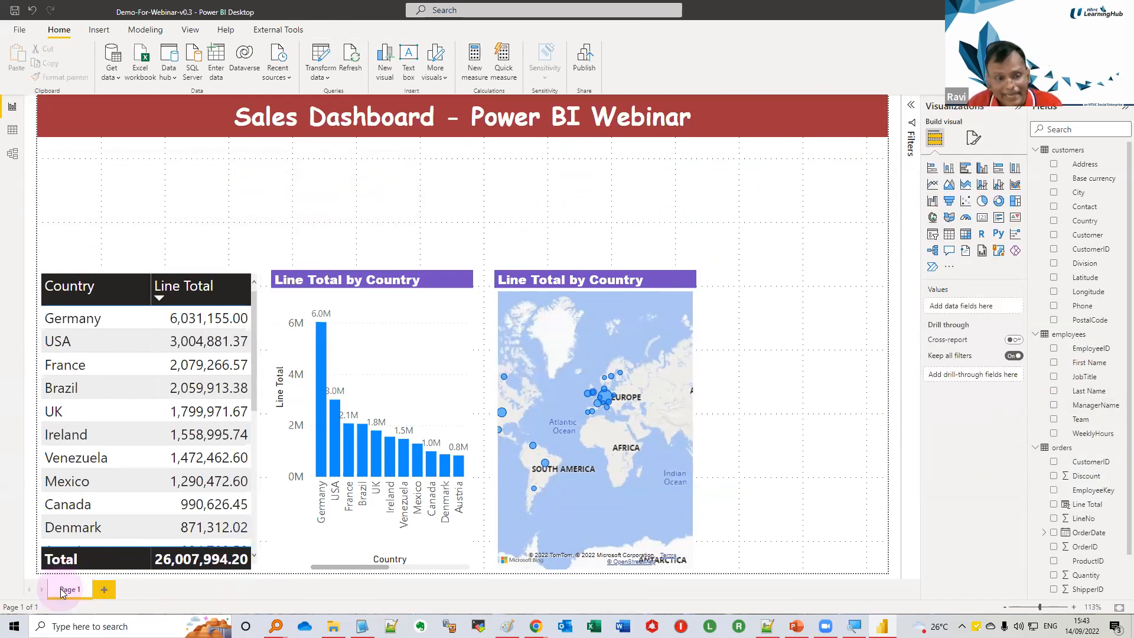
pyautogui.write('Das')
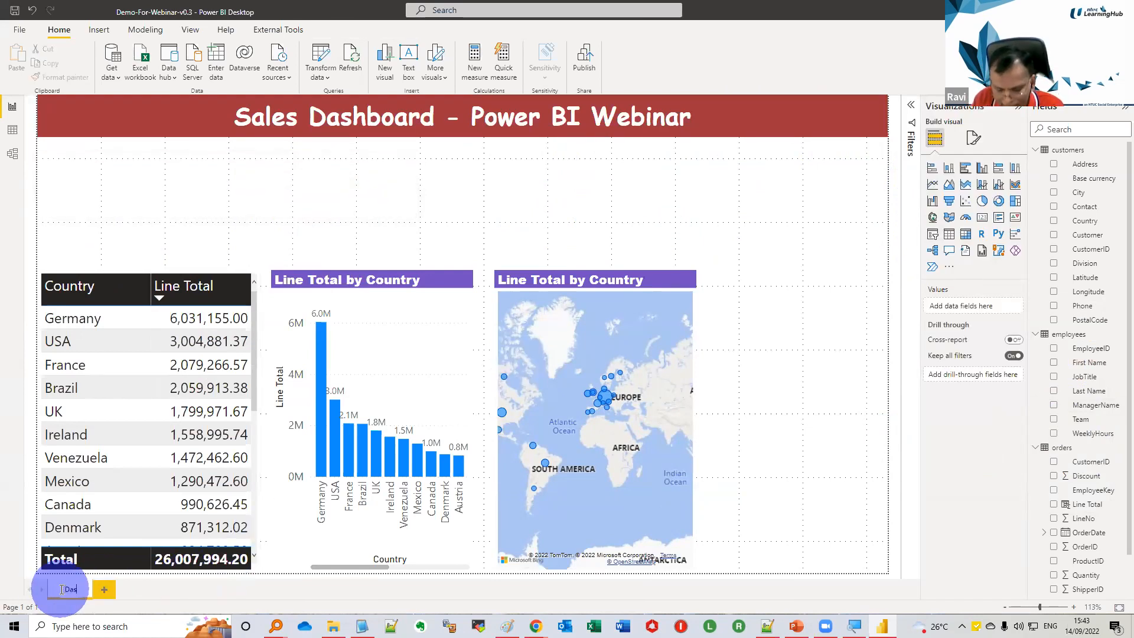
pyautogui.write('hboard')
pyautogui.press('Return')
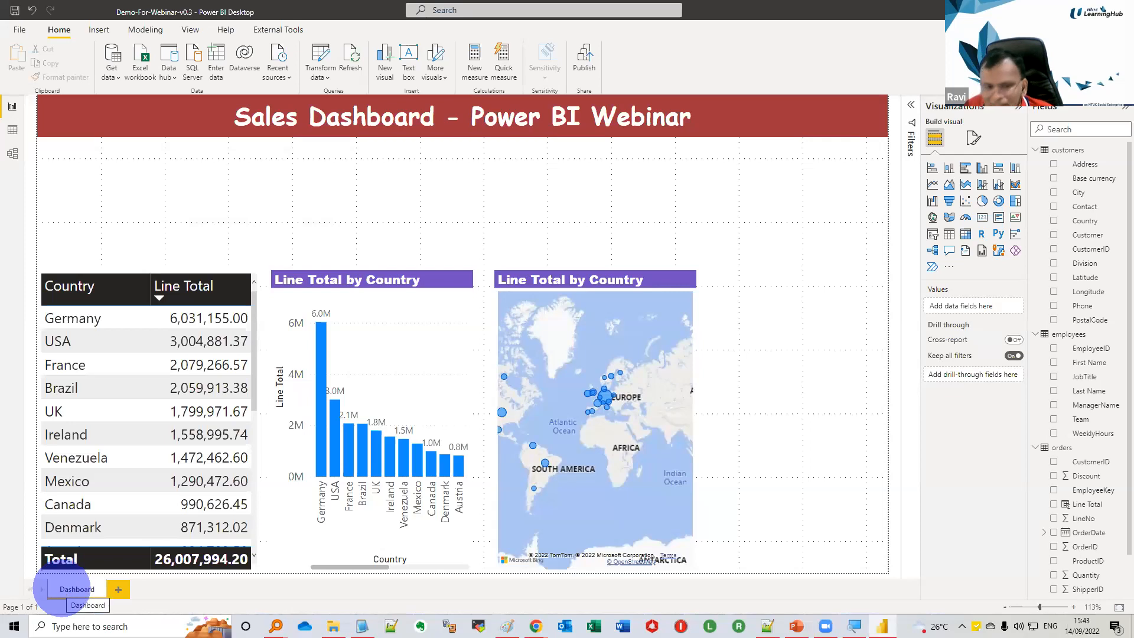
pyautogui.click(198, 625)
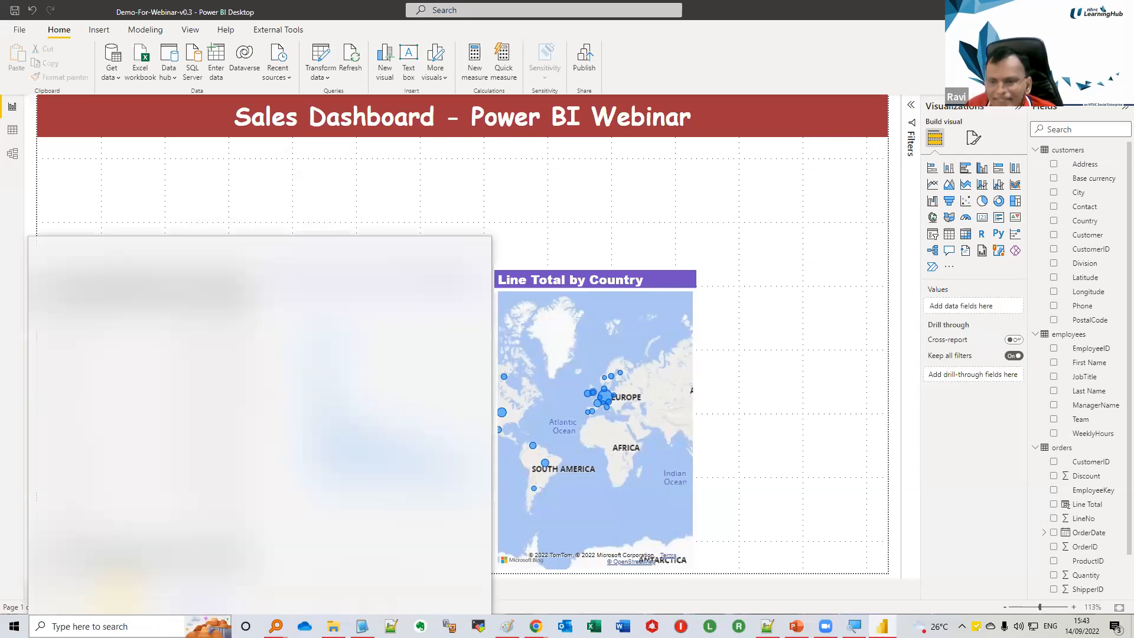
pyautogui.click(865, 295)
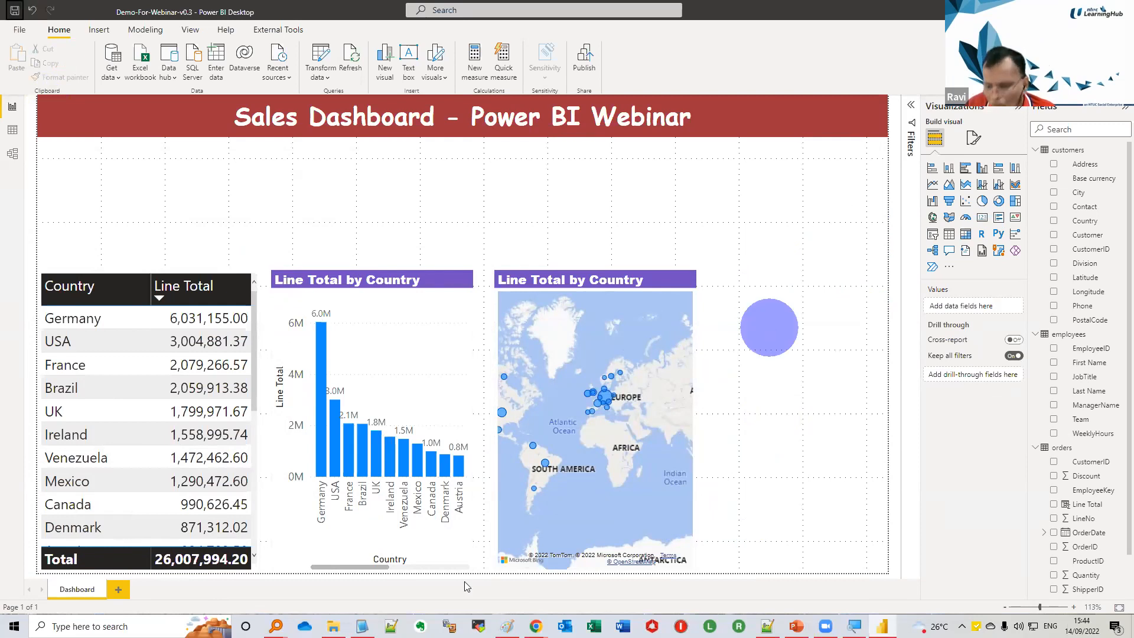
pyautogui.click(640, 511)
pyautogui.click(699, 130)
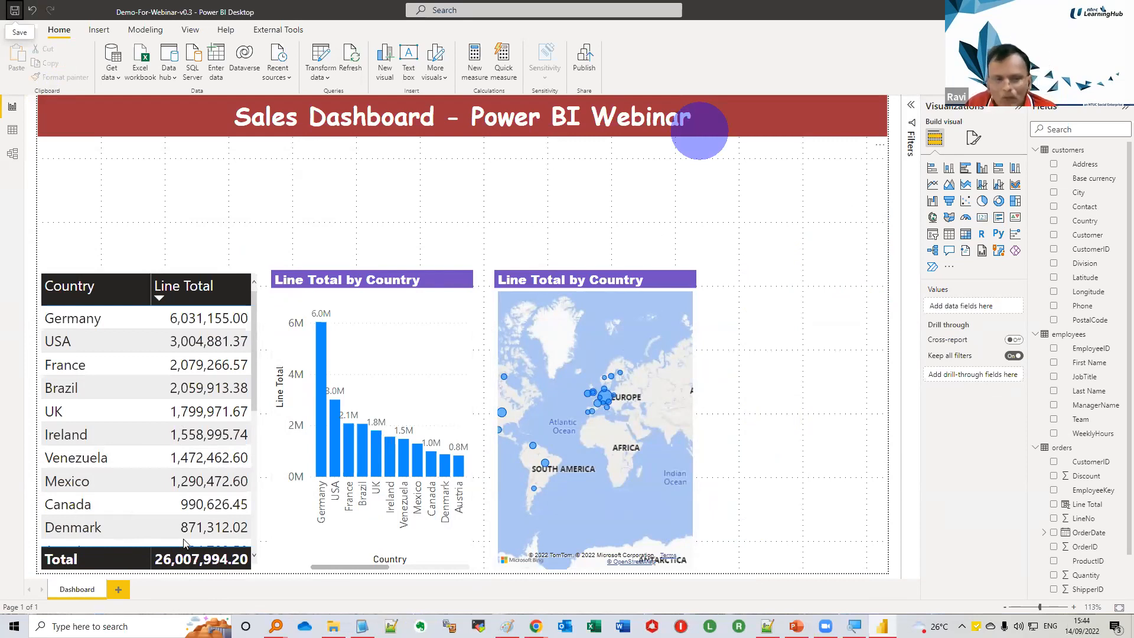
pyautogui.click(791, 460)
# Add a new report page and copy the Dashboard page's heading text box onto it
pyautogui.click(118, 590)
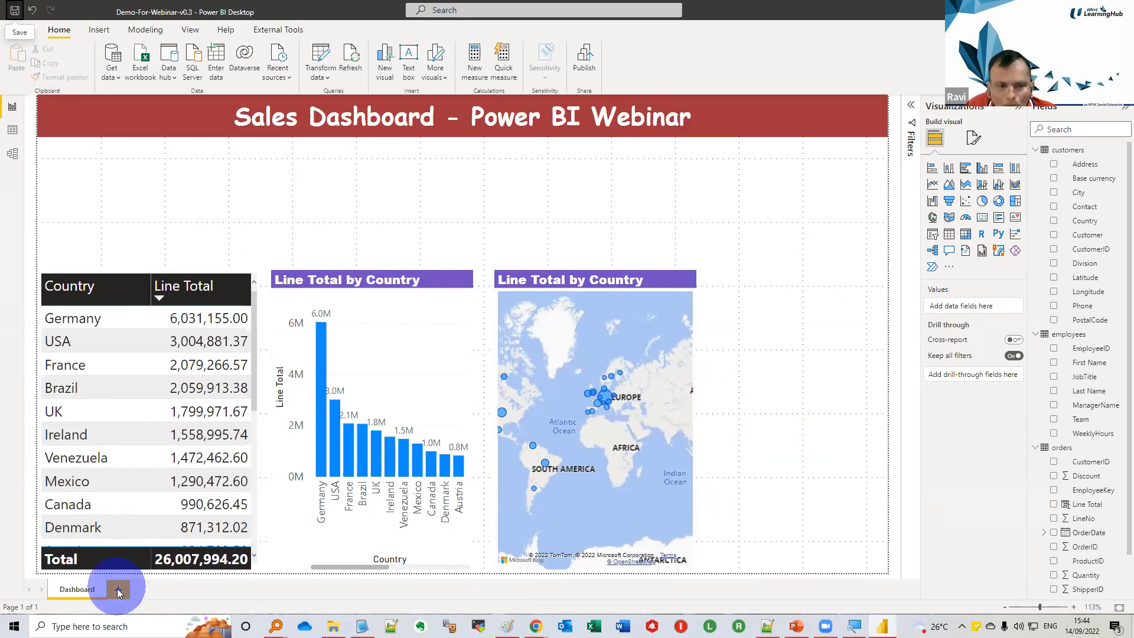
pyautogui.click(118, 589)
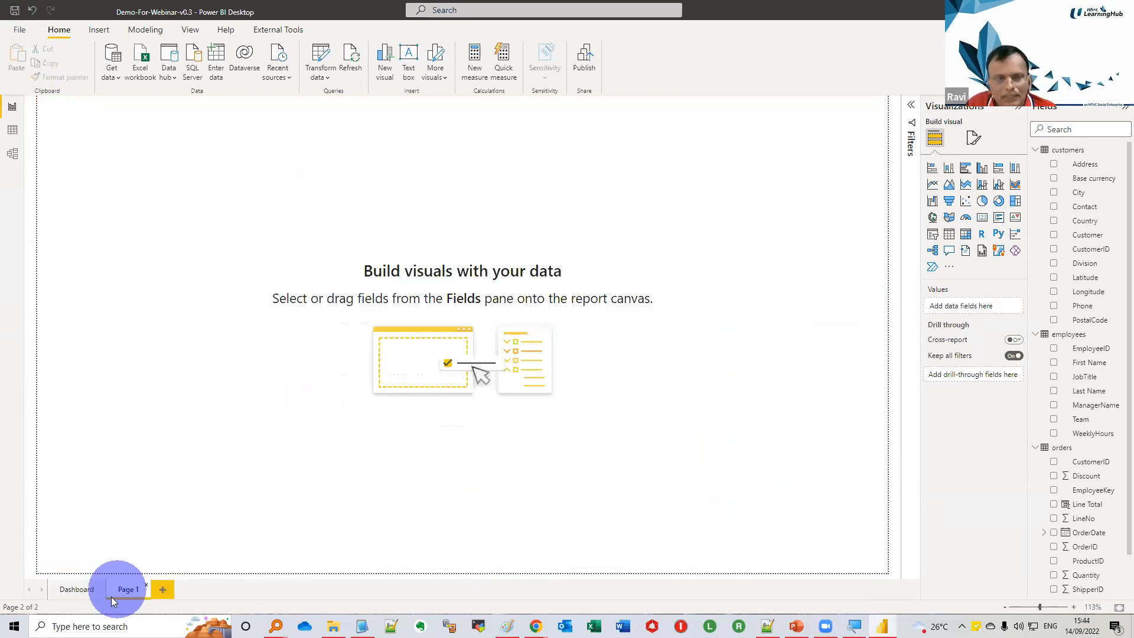
pyautogui.click(83, 590)
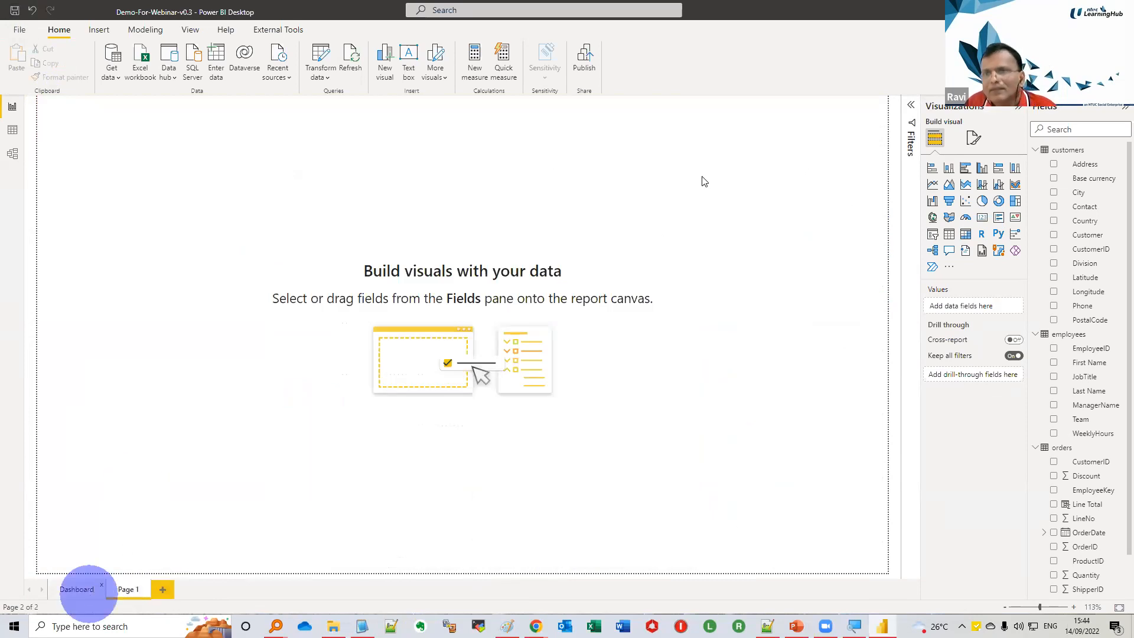
pyautogui.click(781, 131)
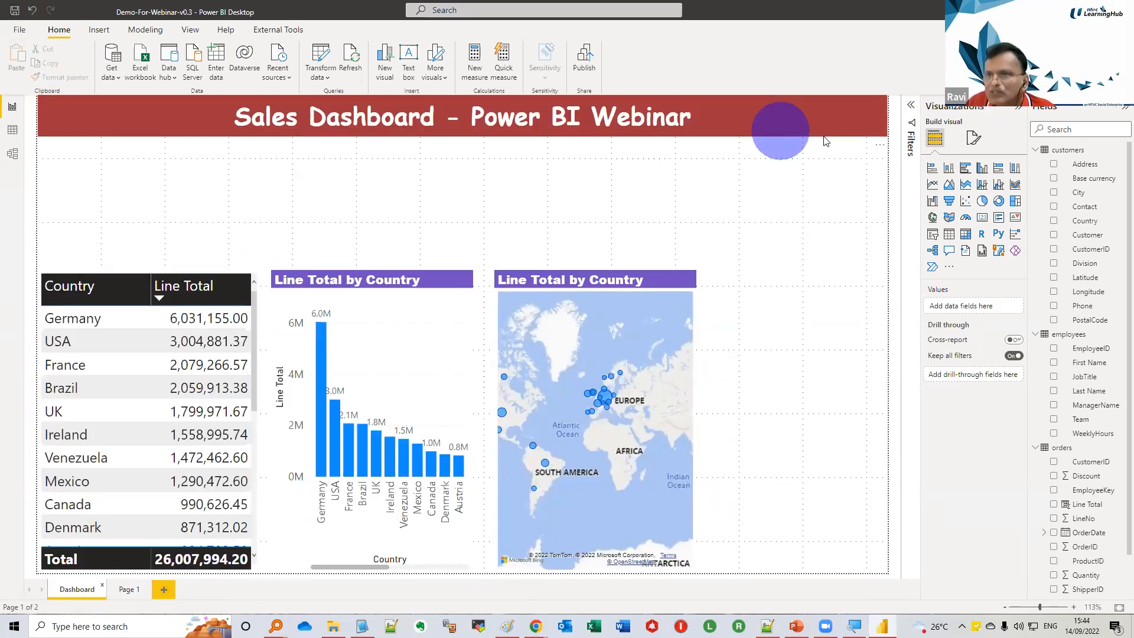
pyautogui.click(863, 140)
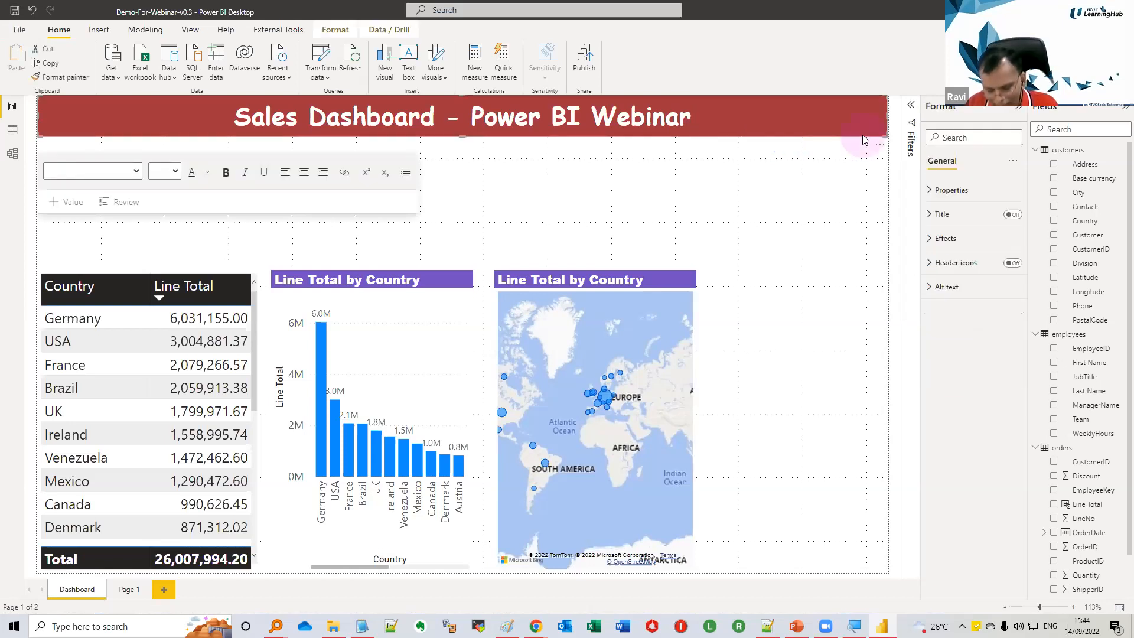
pyautogui.click(864, 140)
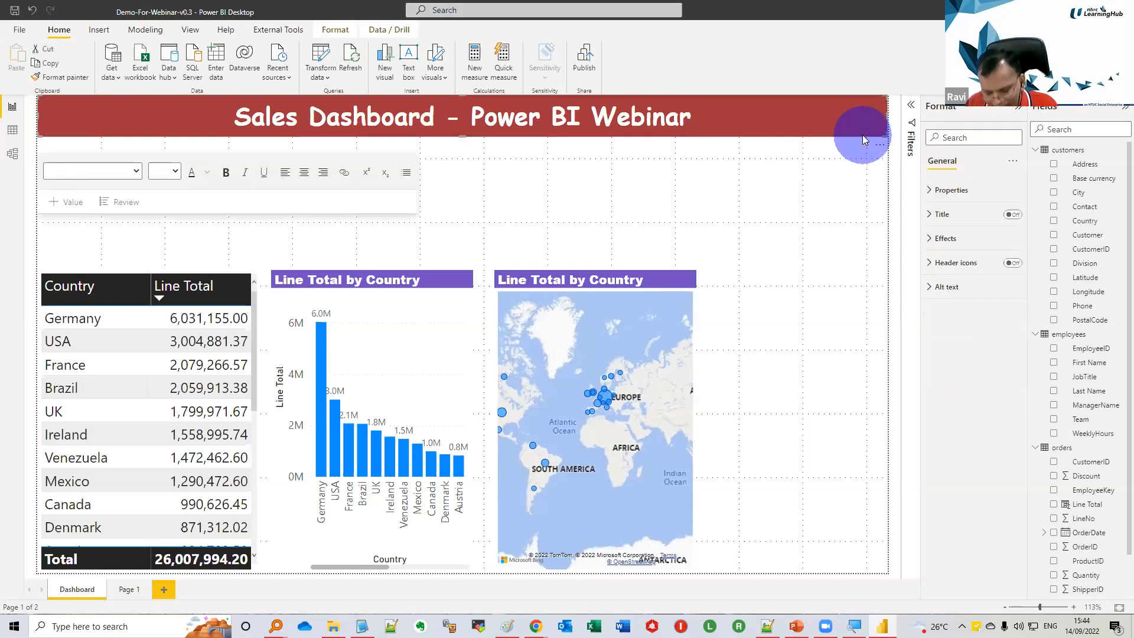
pyautogui.click(129, 590)
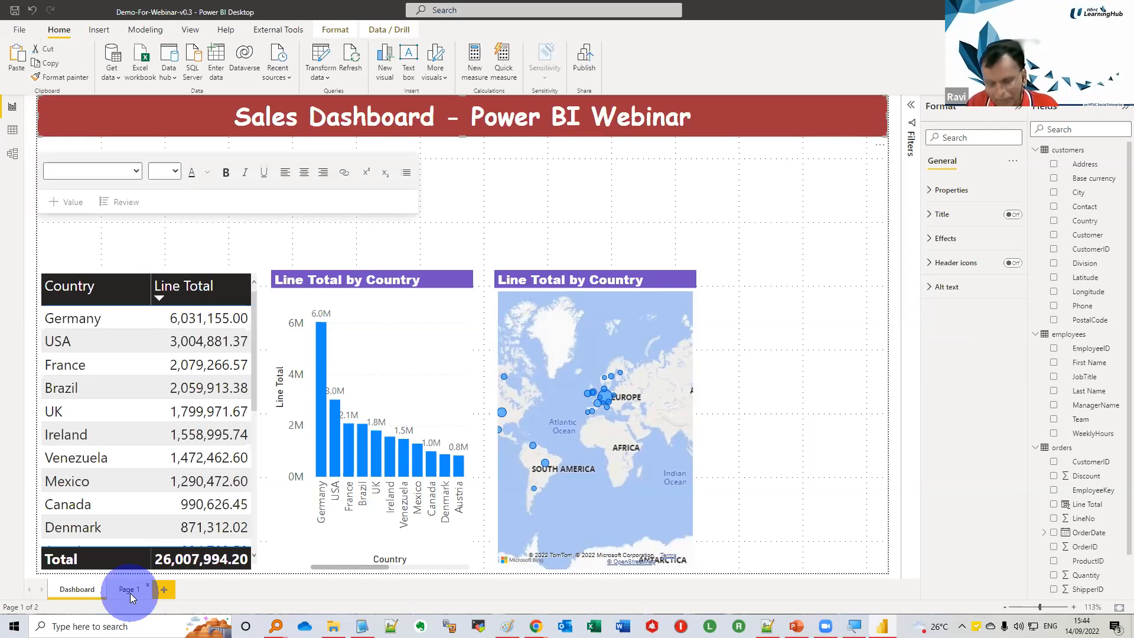
pyautogui.hotkey('ctrl', 'v')
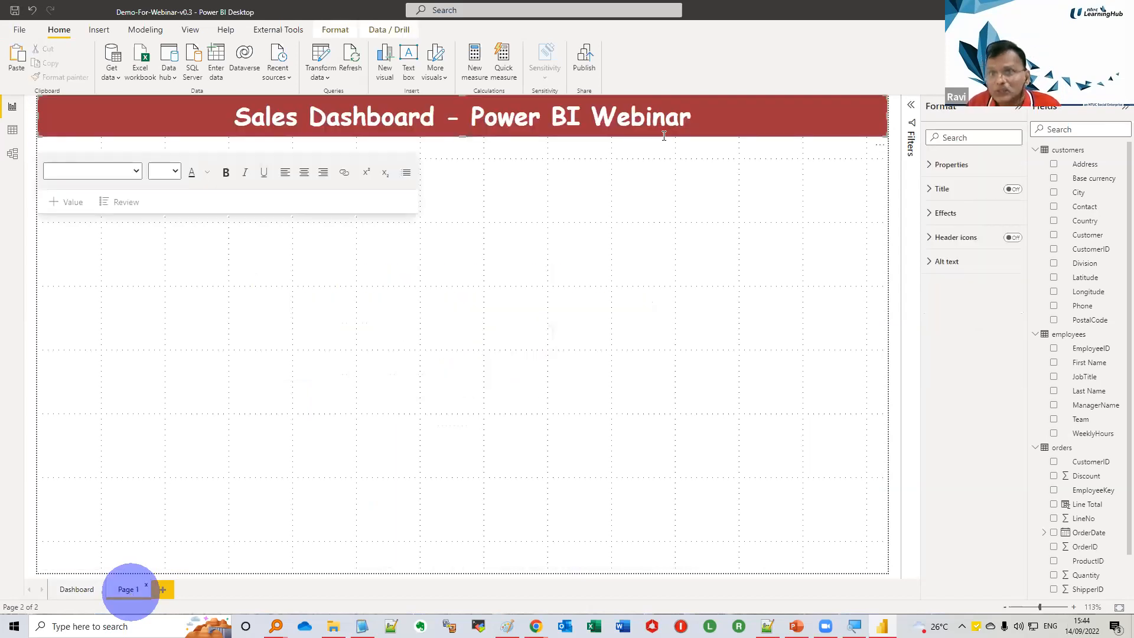
# Replace the heading text on the new page with "Matrix Demo"
pyautogui.click(664, 136)
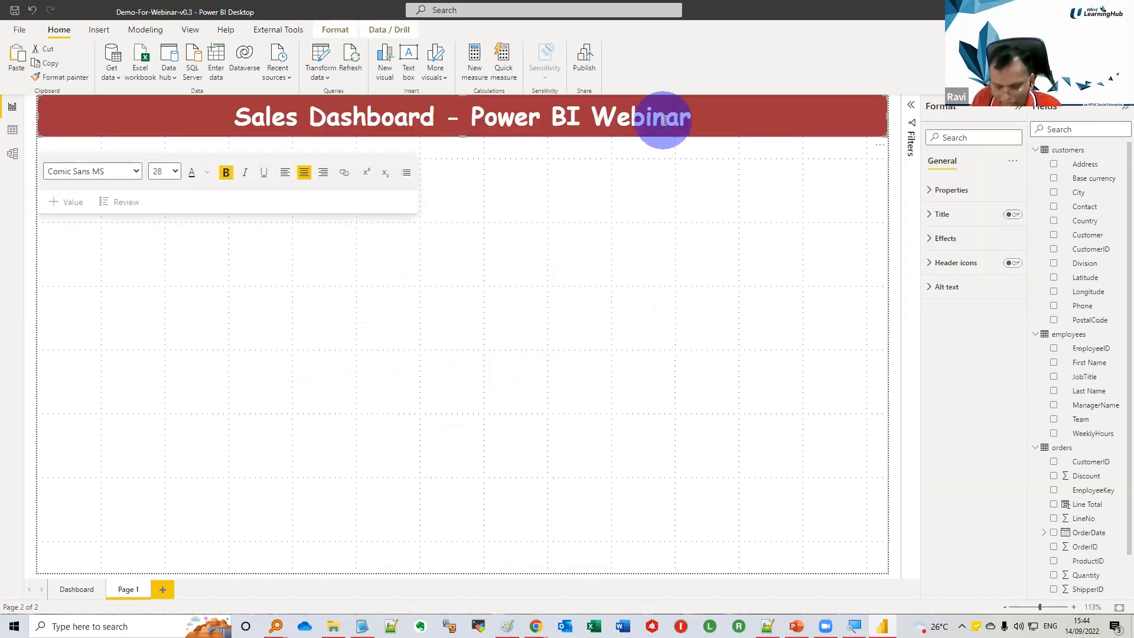
pyautogui.write('Matri')
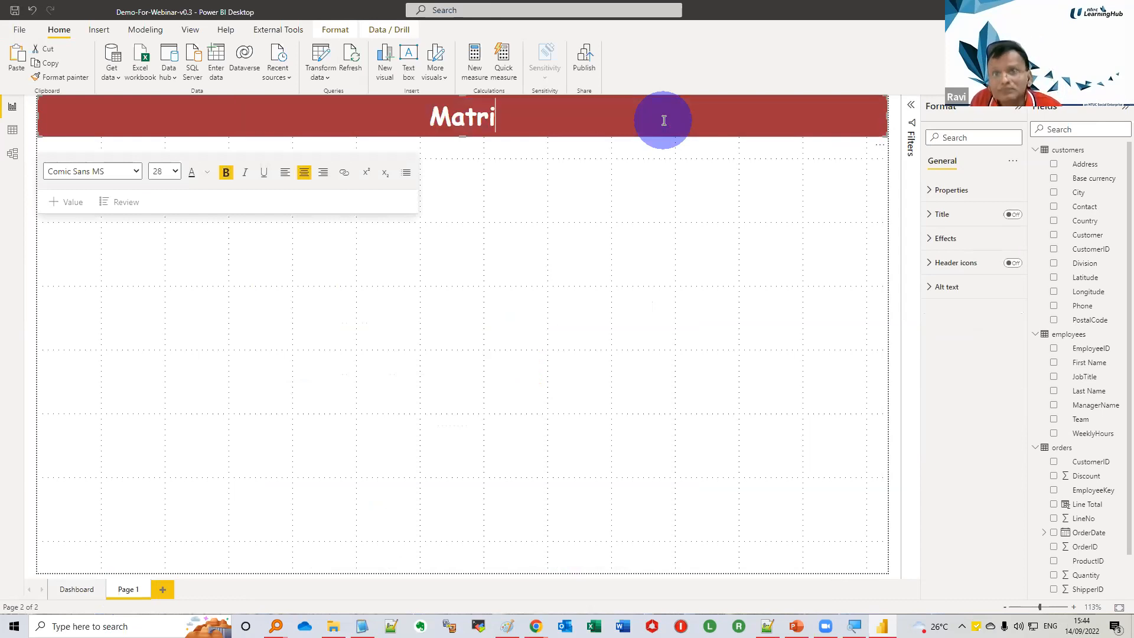
pyautogui.write('x Demo')
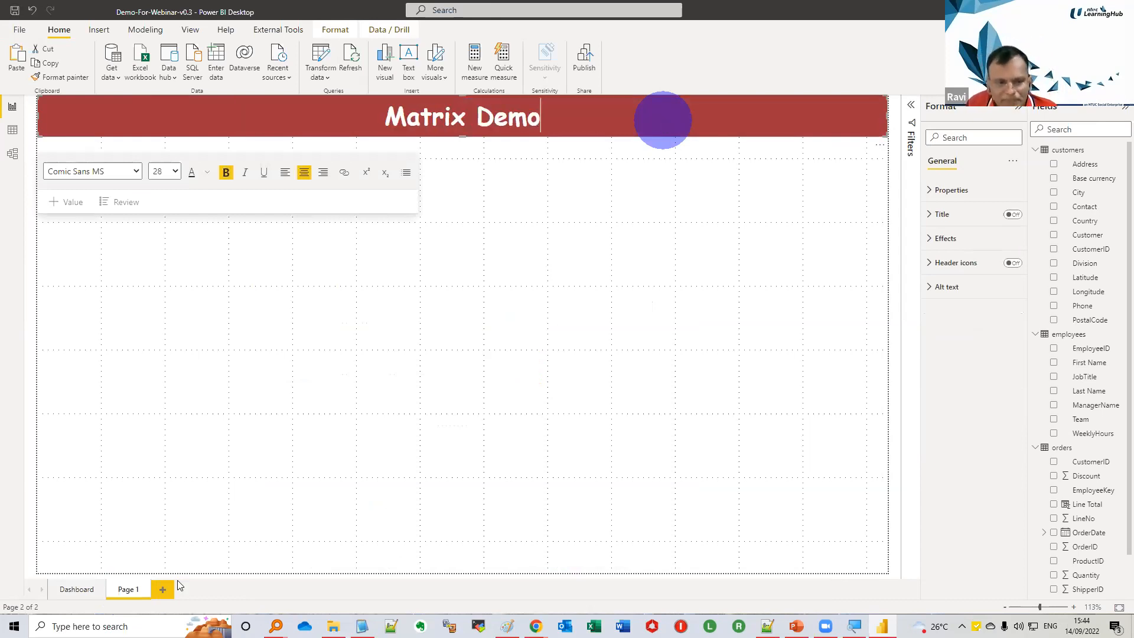
# Rename the report page Page 1 as Matrix
pyautogui.click(450, 476)
pyautogui.click(137, 587)
pyautogui.doubleClick(137, 588)
pyautogui.press('BackSpace')
pyautogui.write('Matrix')
pyautogui.press('Return')
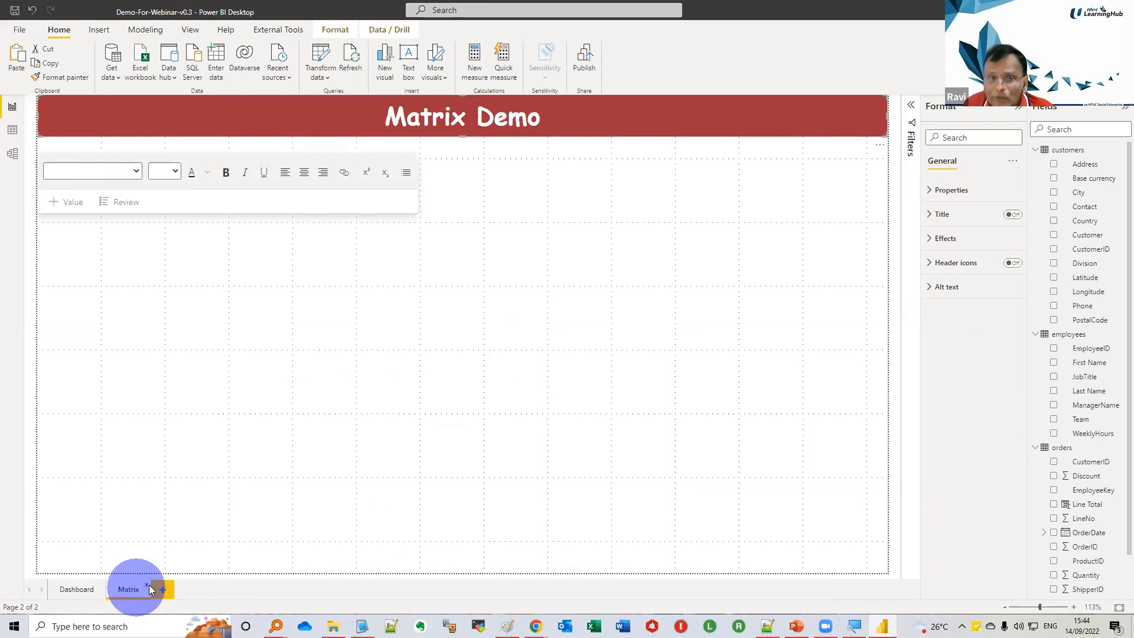
# Add a matrix visual below the heading and extend it down to the page's bottom edge
pyautogui.click(947, 362)
pyautogui.click(459, 316)
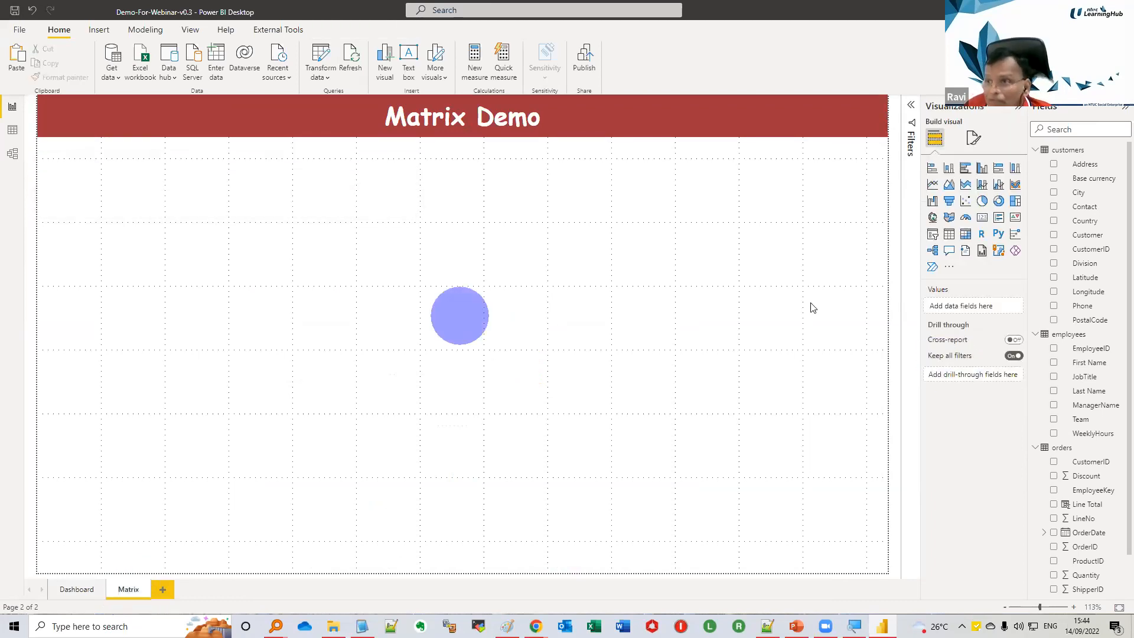
pyautogui.click(966, 236)
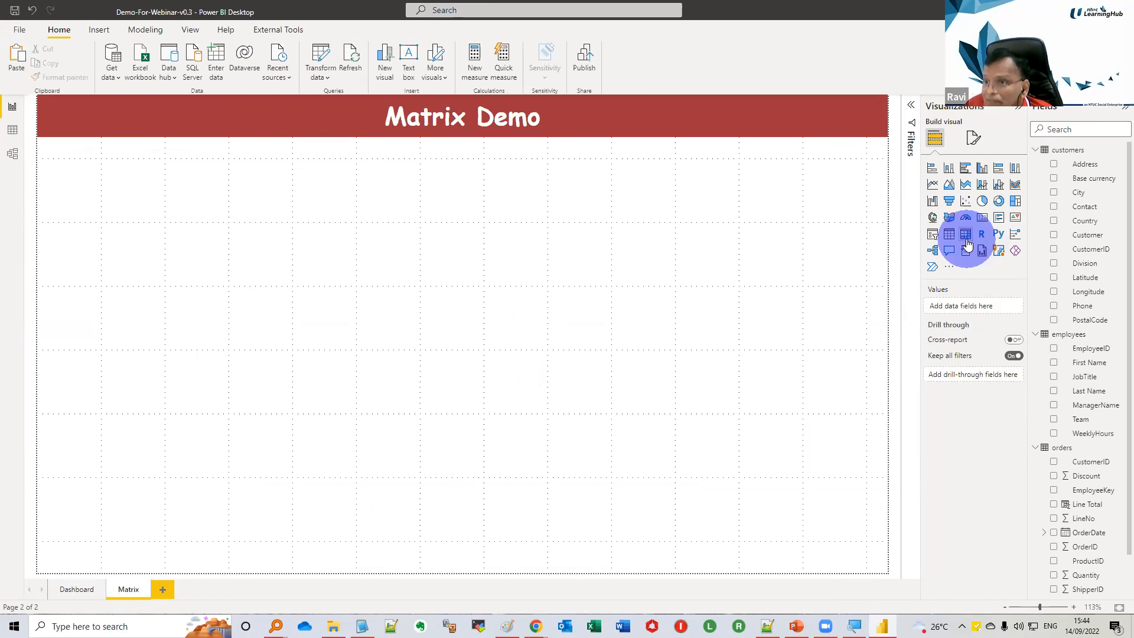
pyautogui.click(535, 312)
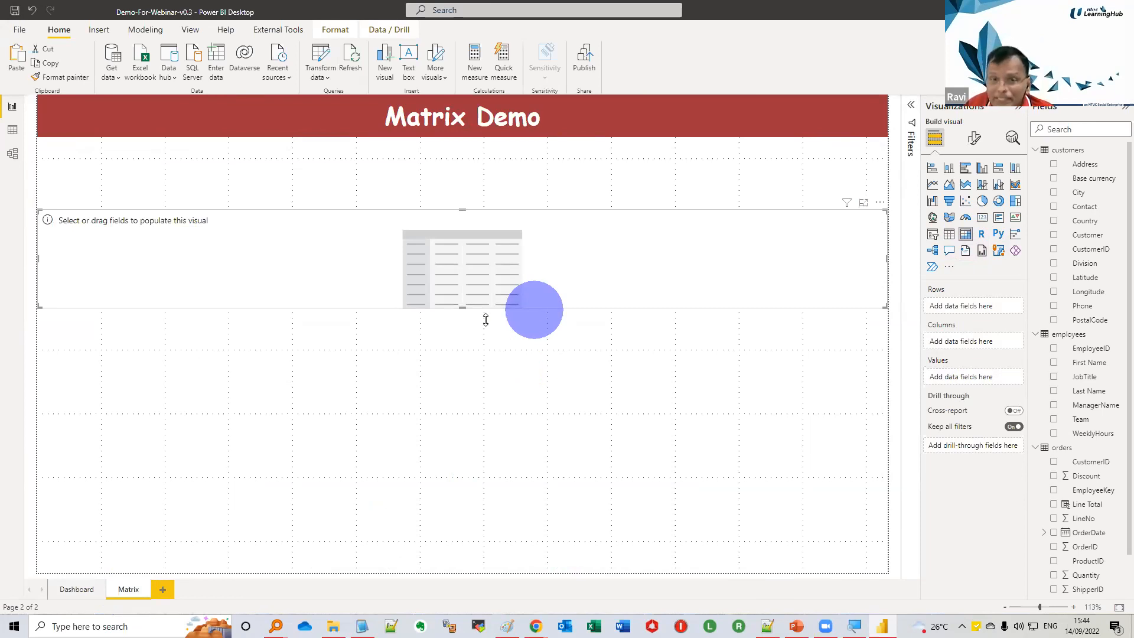
pyautogui.moveTo(462, 308); pyautogui.dragTo(417, 608)
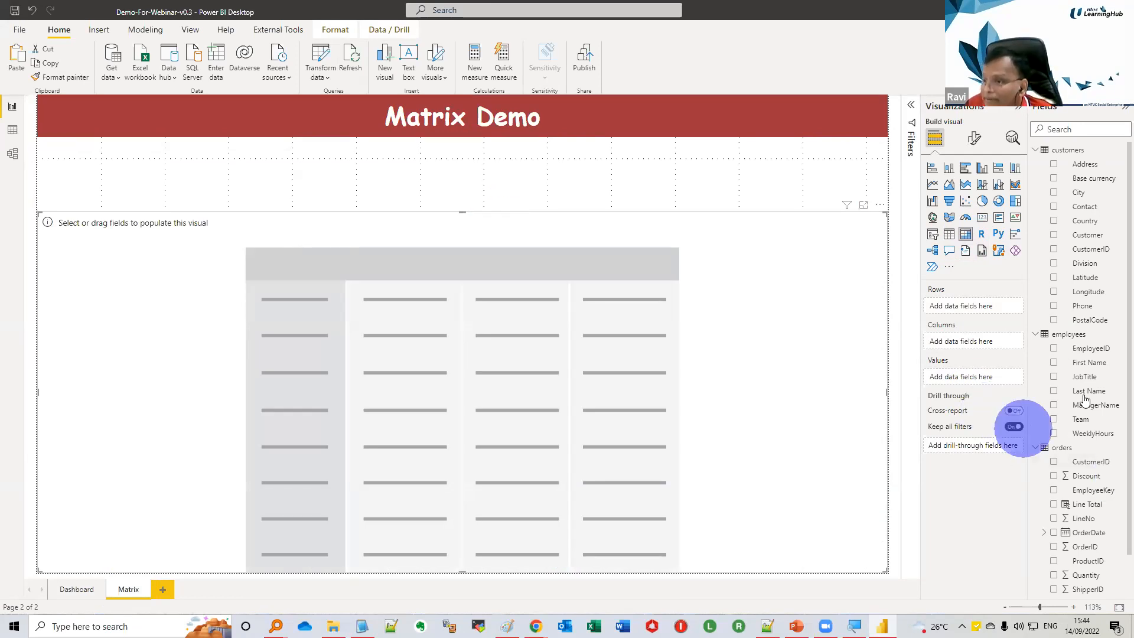
# Populate the matrix with Country as rows, Line Total as values and ManagerName as columns
pyautogui.moveTo(1092, 222); pyautogui.dragTo(1003, 305)
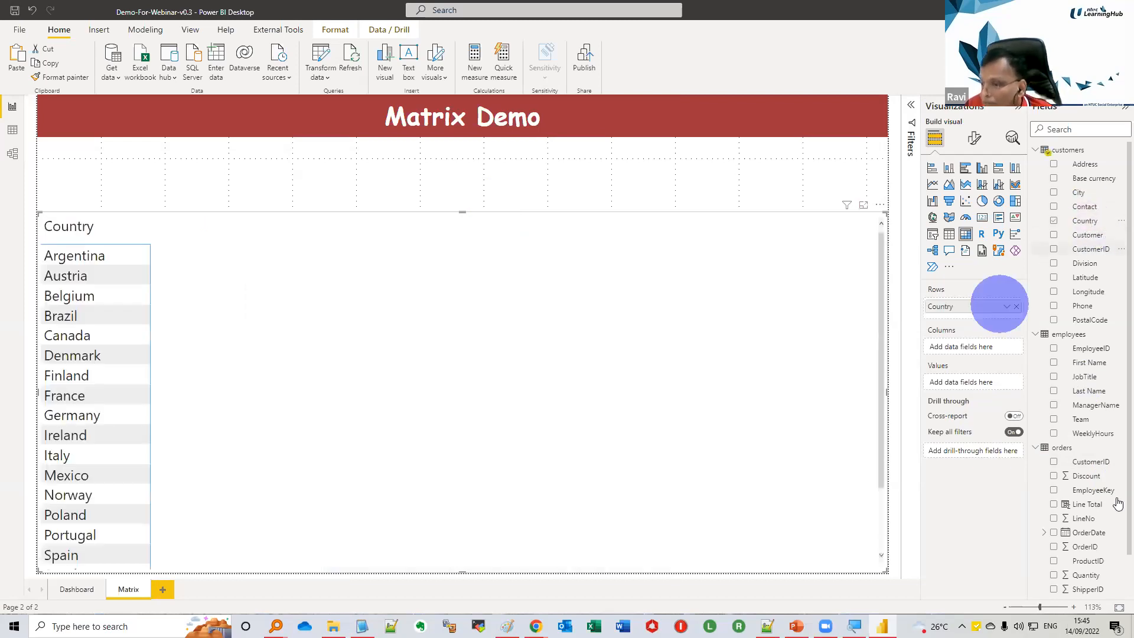
pyautogui.moveTo(1091, 524); pyautogui.dragTo(984, 381)
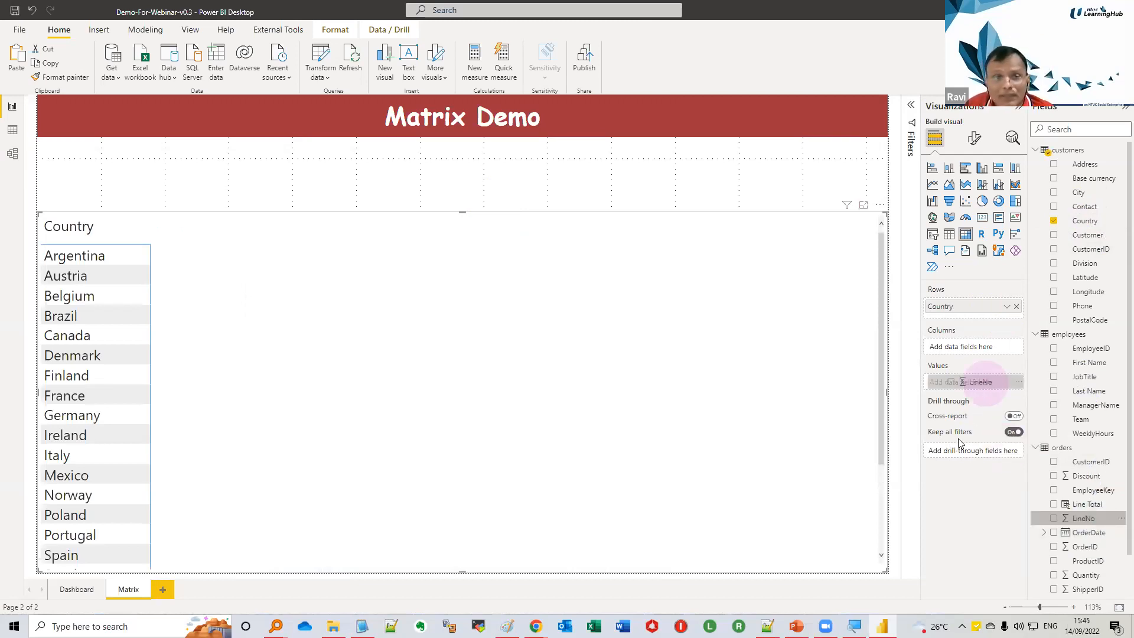
pyautogui.moveTo(960, 444); pyautogui.dragTo(984, 383)
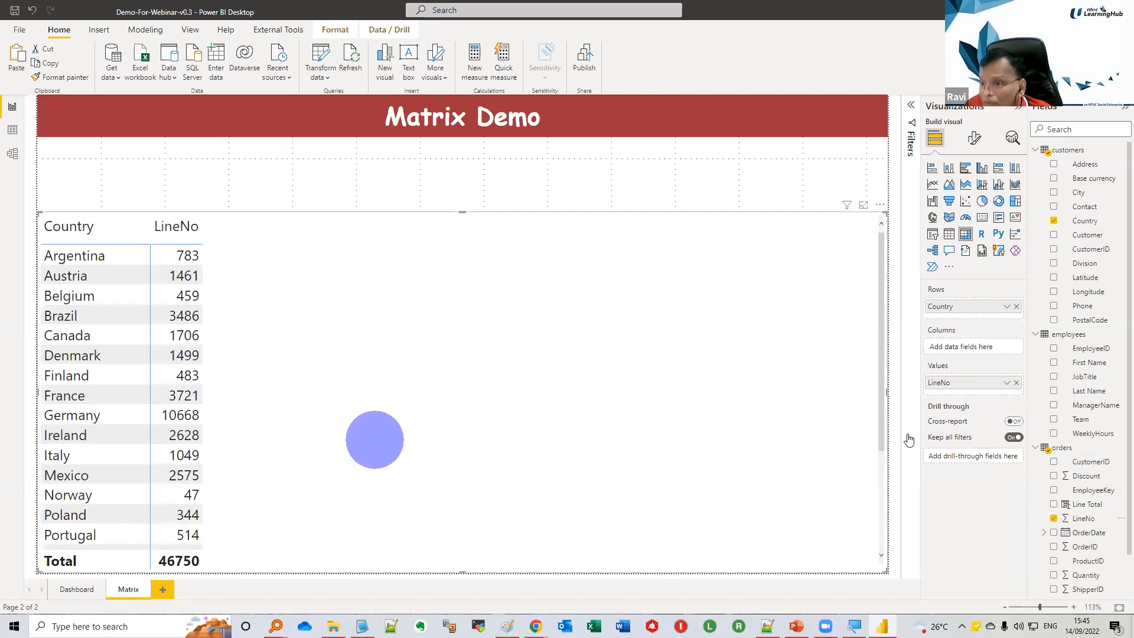
pyautogui.click(1084, 517)
pyautogui.moveTo(1086, 506); pyautogui.dragTo(968, 384)
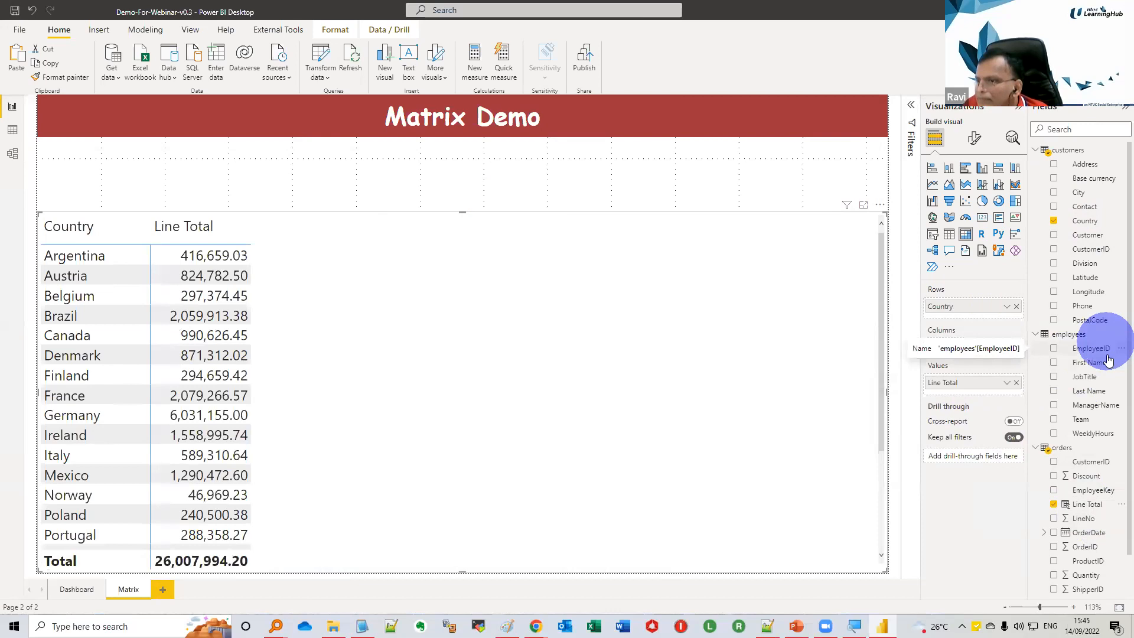
pyautogui.moveTo(1101, 405); pyautogui.dragTo(996, 346)
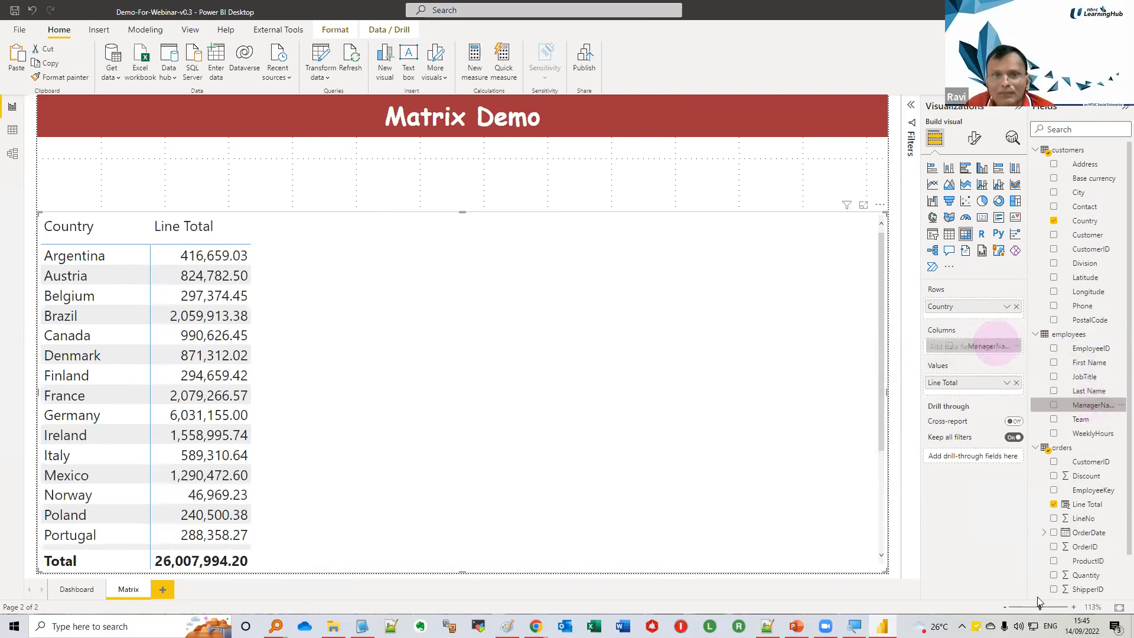
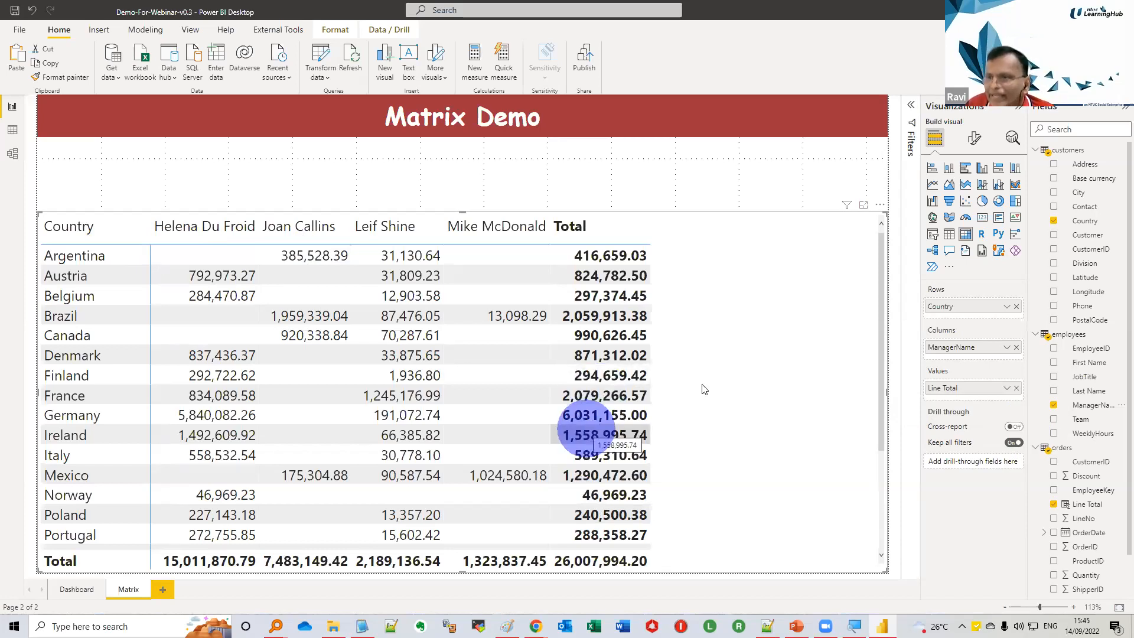
# Apply the Flashy rows style preset to the matrix
pyautogui.click(973, 139)
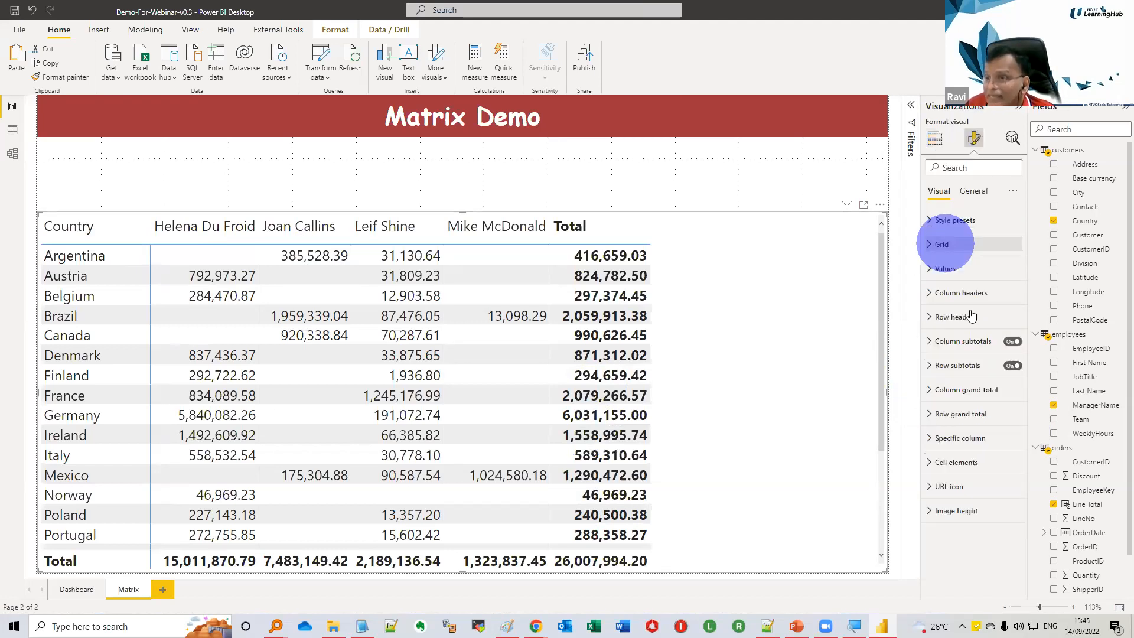
pyautogui.click(953, 220)
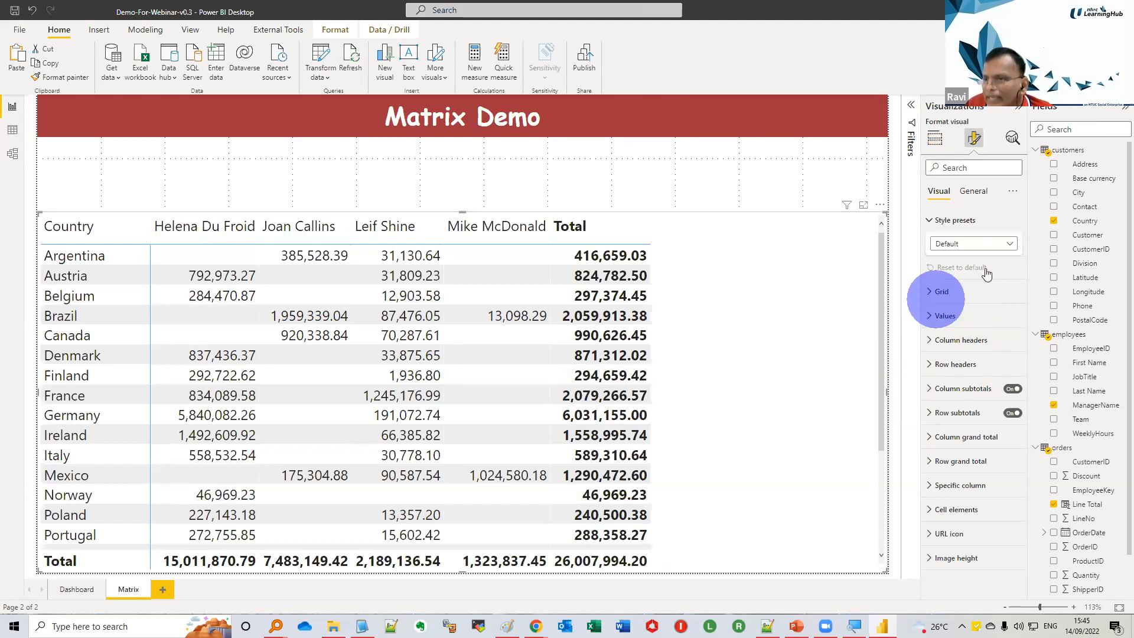
pyautogui.click(973, 243)
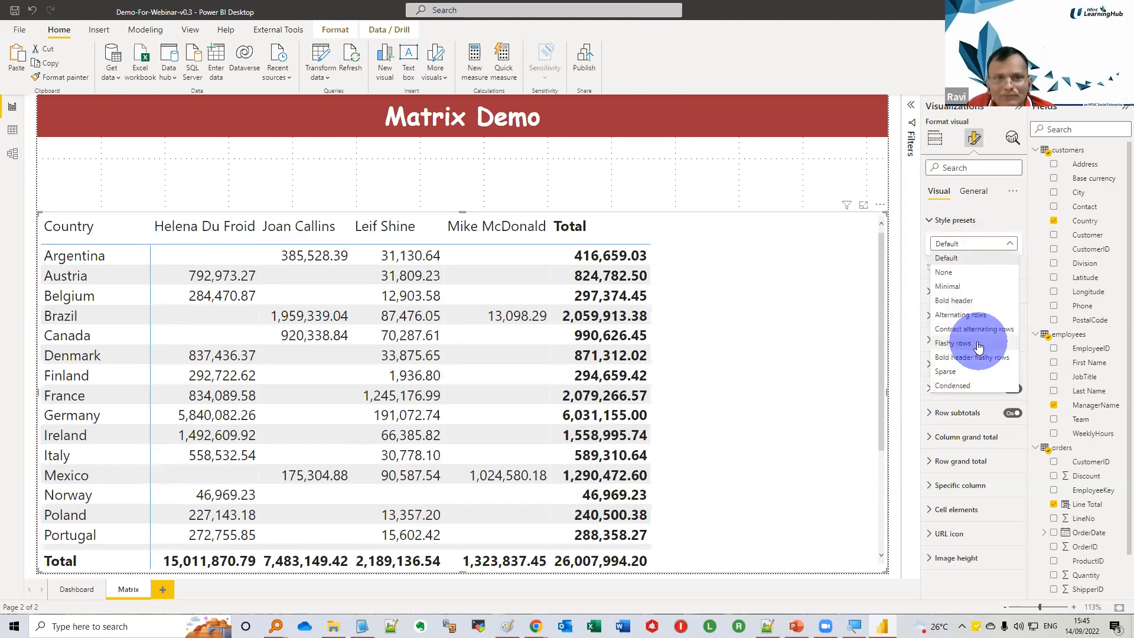
pyautogui.click(978, 346)
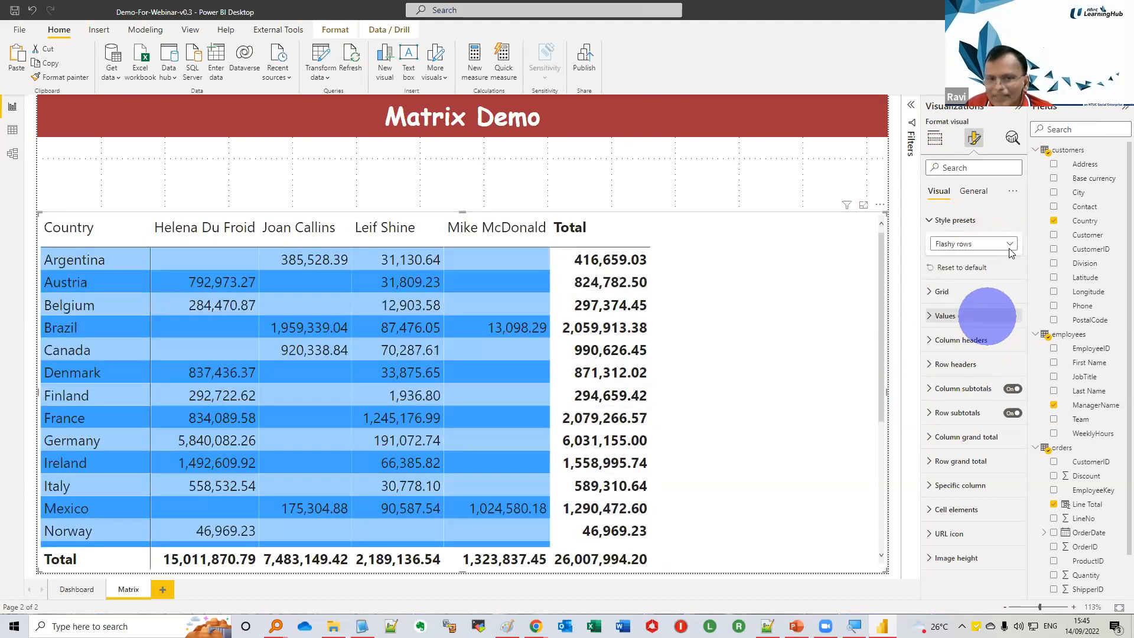
pyautogui.click(1011, 252)
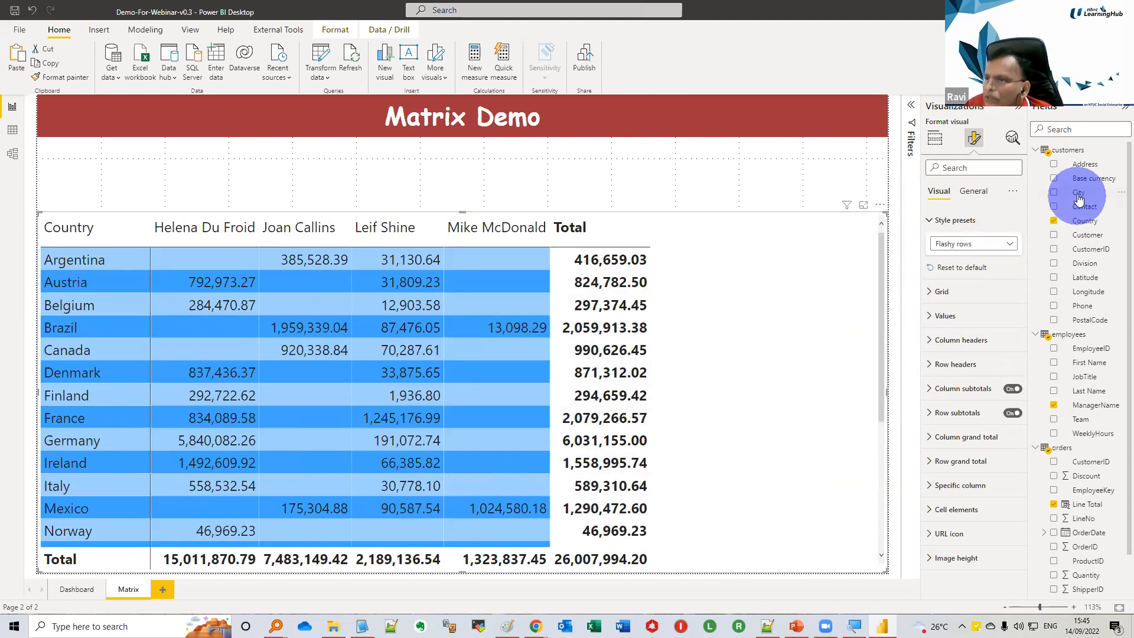
# Add the City field beneath Country in the matrix rows
pyautogui.moveTo(1078, 198); pyautogui.dragTo(972, 188)
pyautogui.click(935, 139)
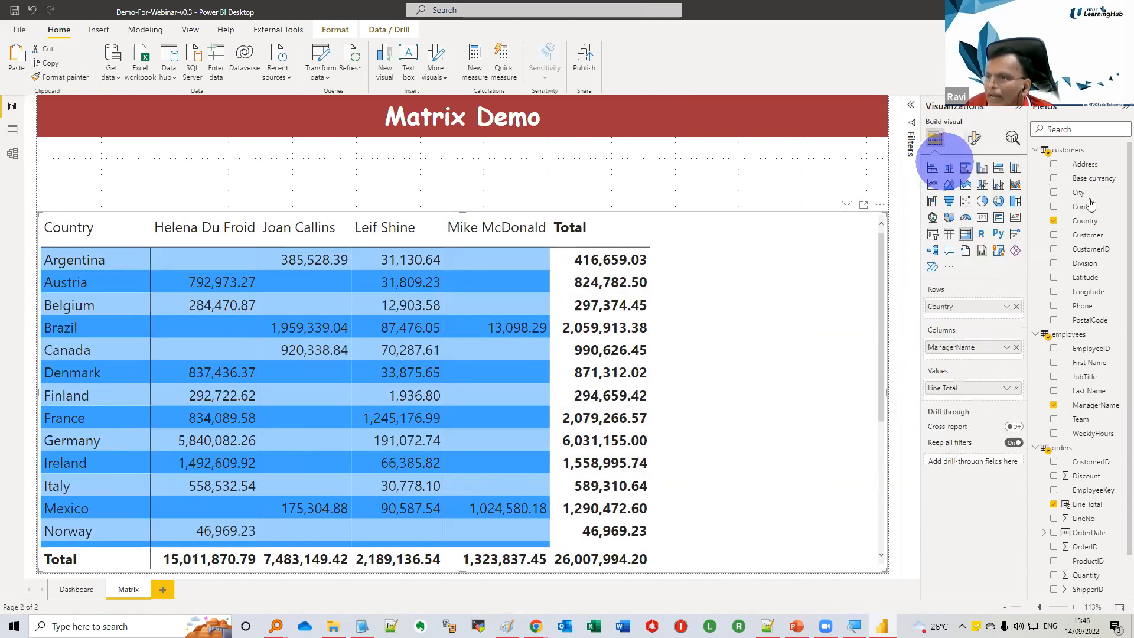
pyautogui.moveTo(1008, 323); pyautogui.dragTo(994, 321)
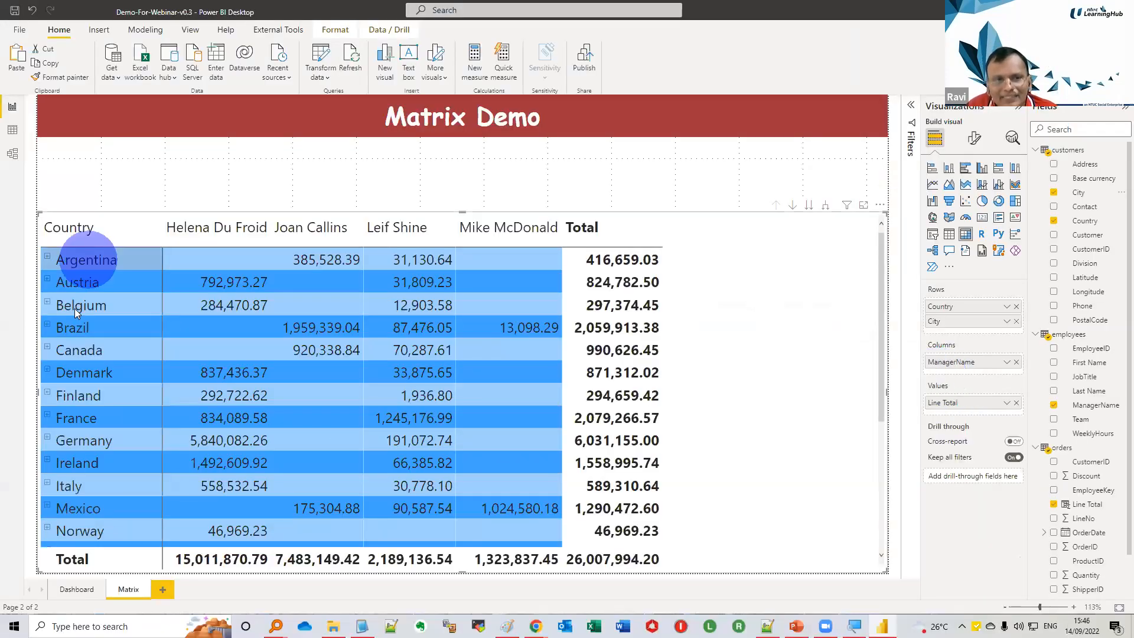
# Expand Argentina in the matrix to show its cities and collapse it again
pyautogui.click(48, 258)
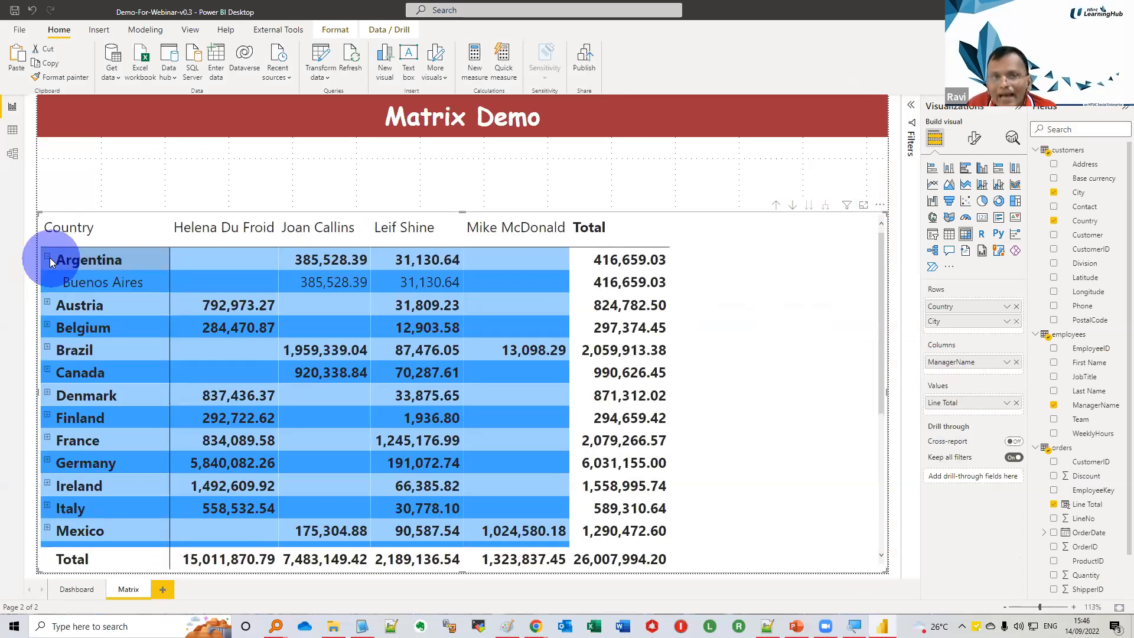
pyautogui.click(66, 273)
pyautogui.click(63, 273)
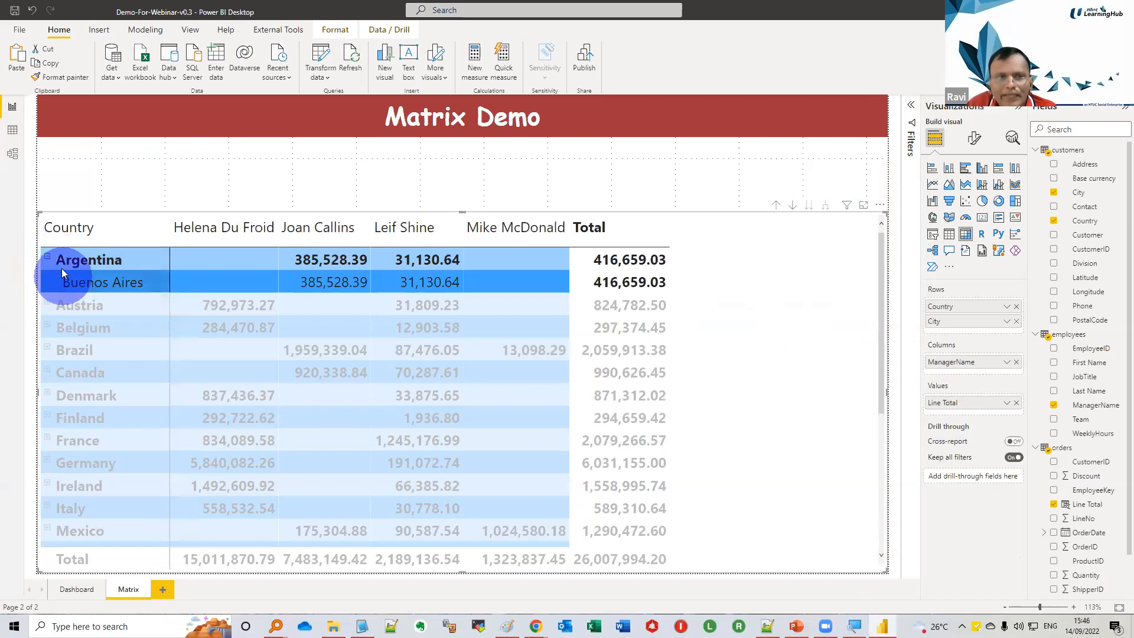
pyautogui.click(63, 280)
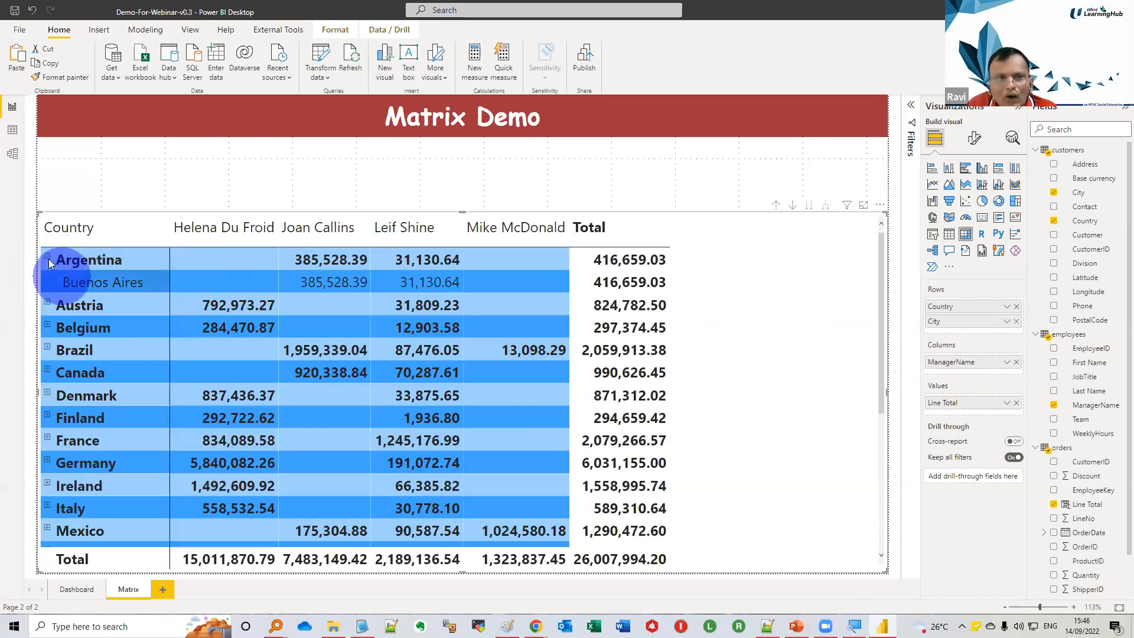
pyautogui.click(49, 258)
pyautogui.click(505, 294)
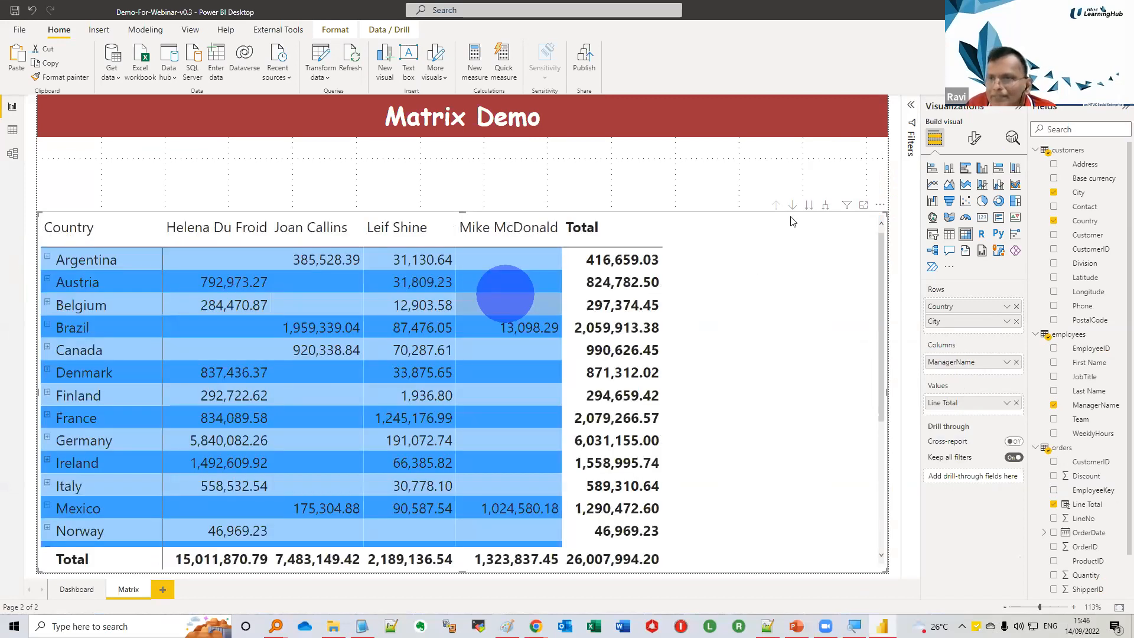
# Expand all countries one level down to their cities, look through the rows, and drill back up to country level
pyautogui.click(826, 210)
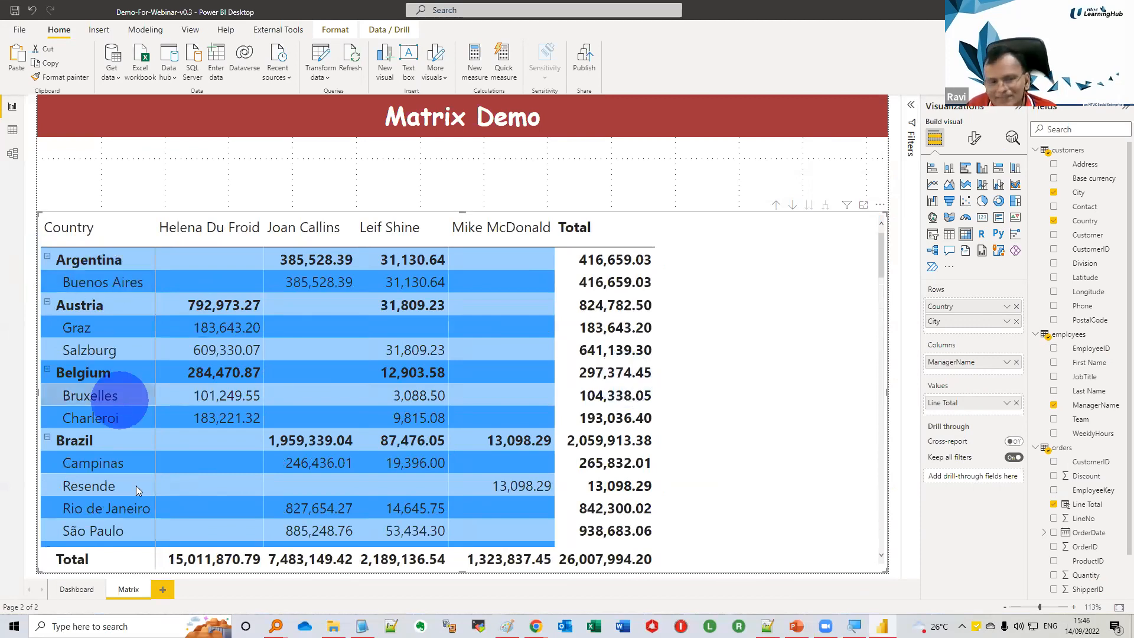
pyautogui.scroll(-3, 151, 488)
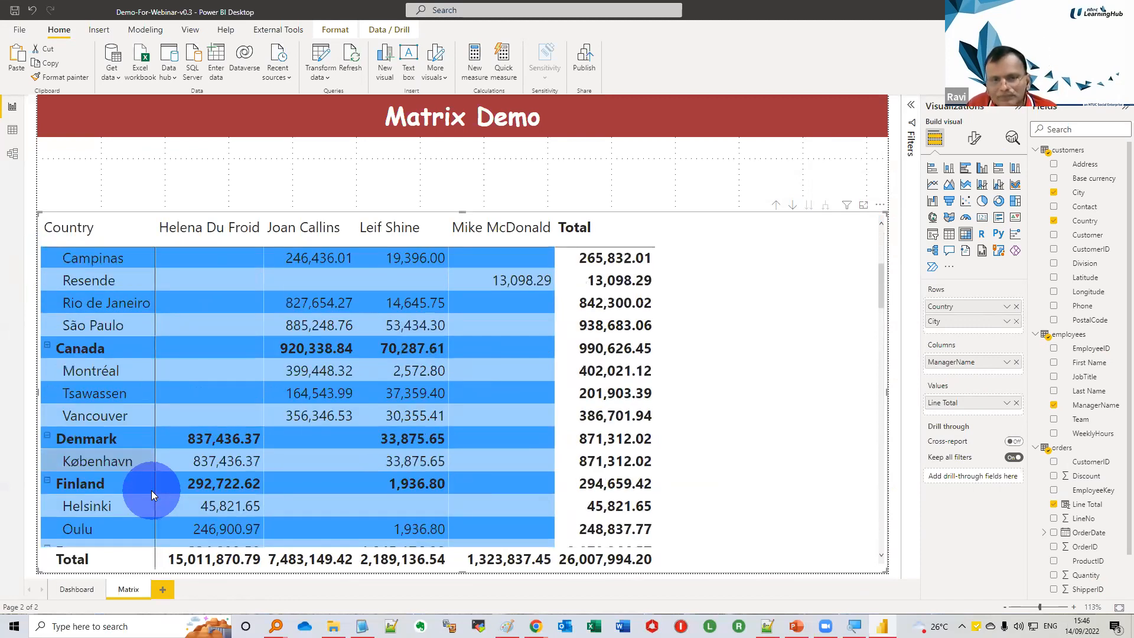
pyautogui.scroll(-3, 151, 490)
pyautogui.scroll(-3, 151, 490)
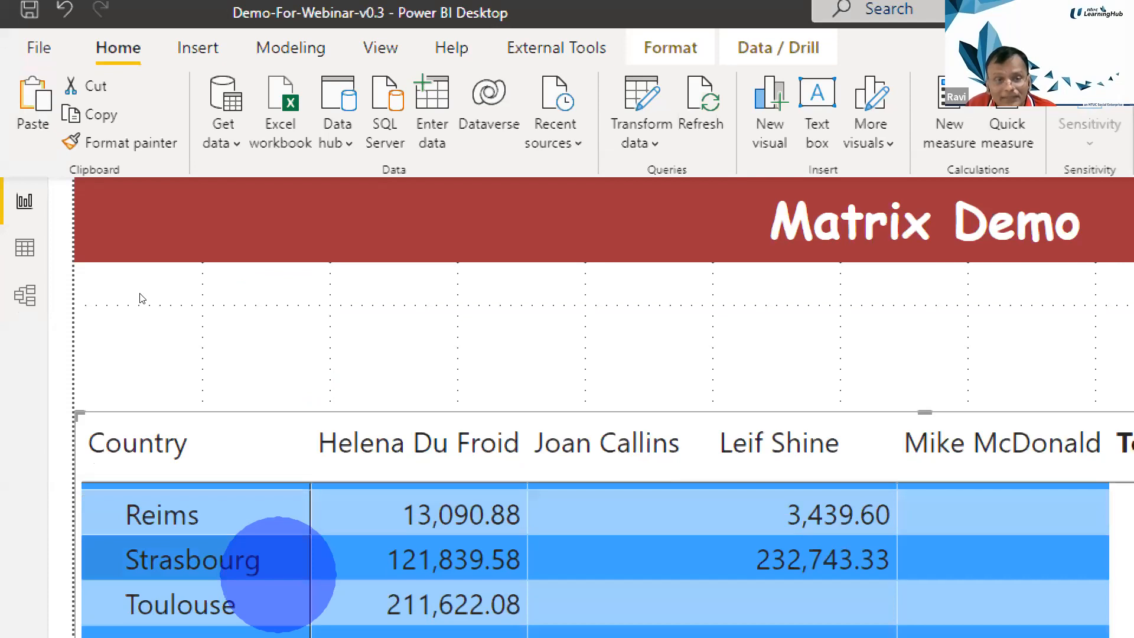
pyautogui.scroll(-3, 278, 573)
pyautogui.scroll(-3, 277, 573)
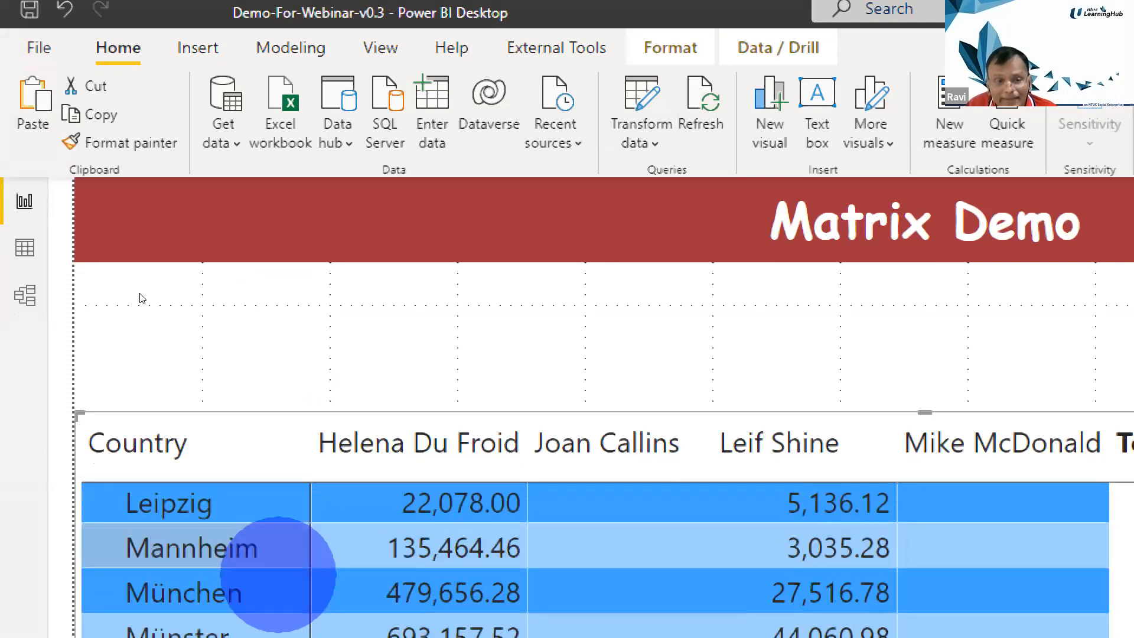
pyautogui.scroll(-5, 277, 574)
pyautogui.scroll(-2, 277, 574)
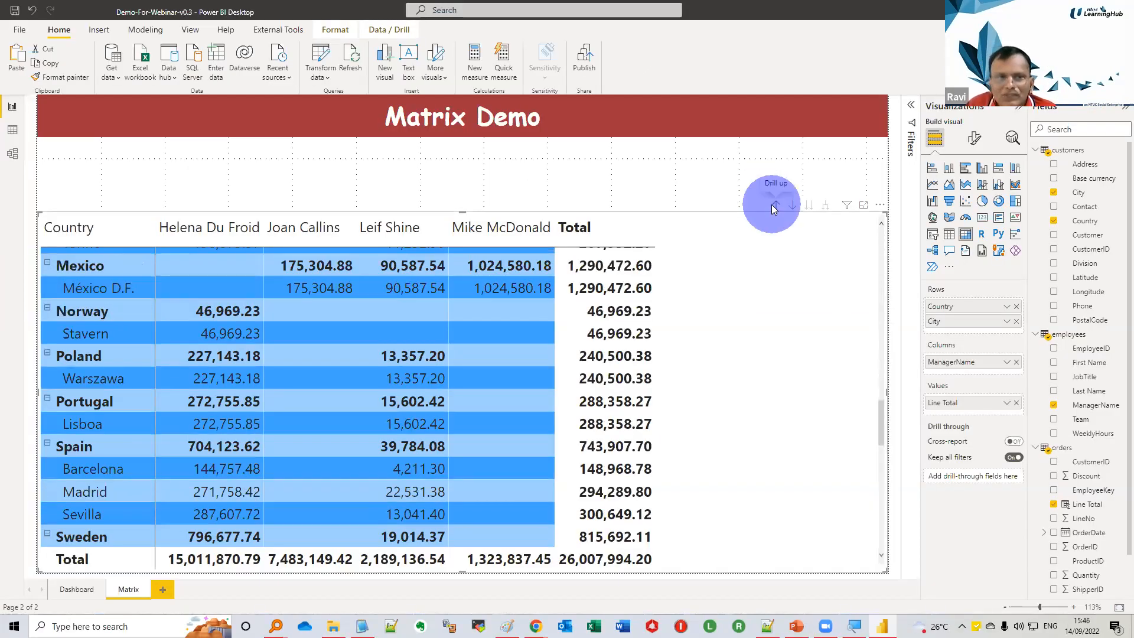
pyautogui.click(773, 204)
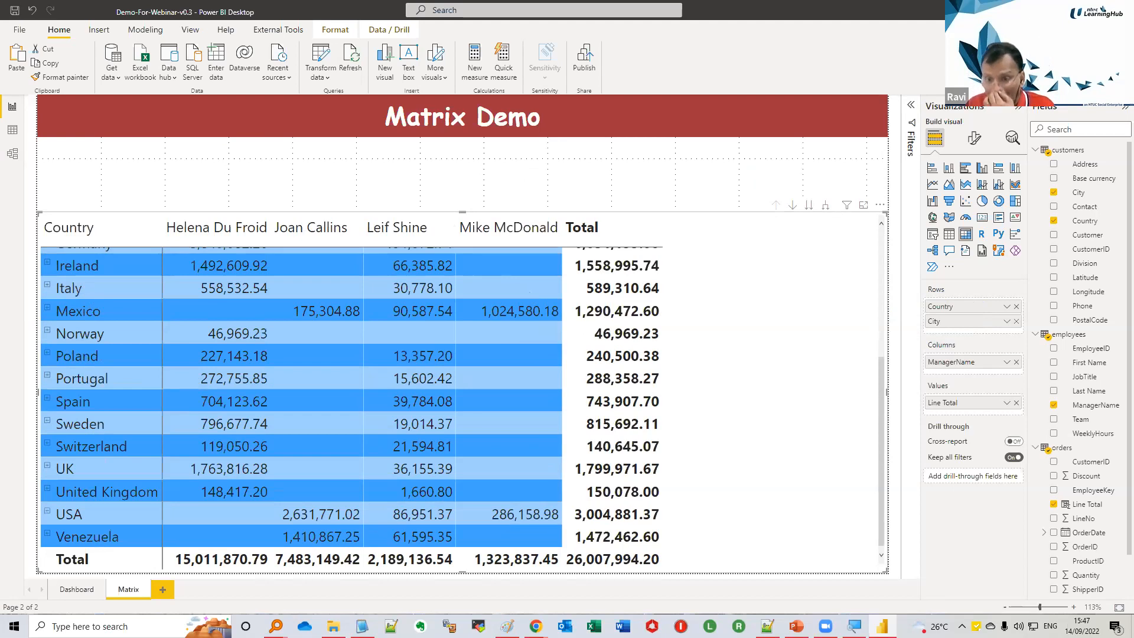
# Add a new report page and name it Pie
pyautogui.click(161, 590)
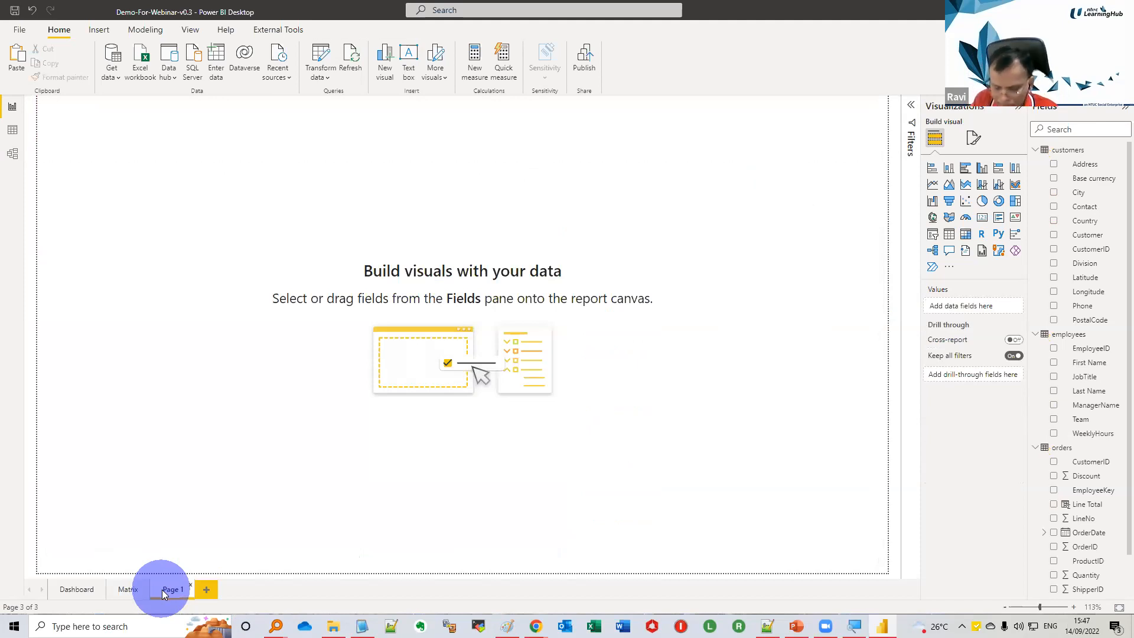
pyautogui.write('Pie')
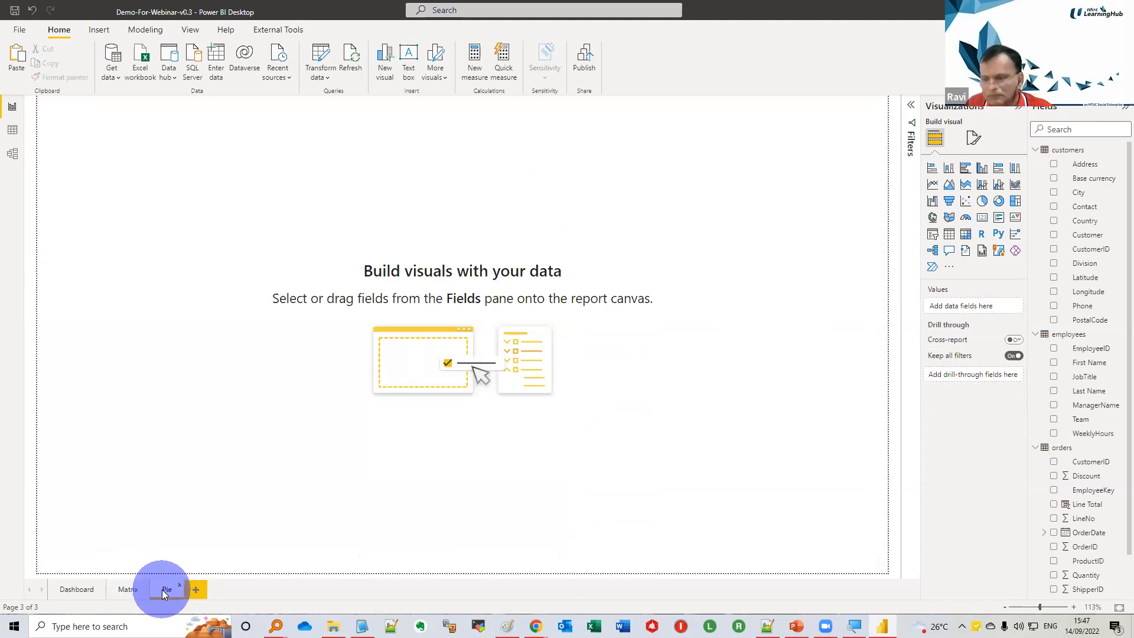
pyautogui.click(466, 219)
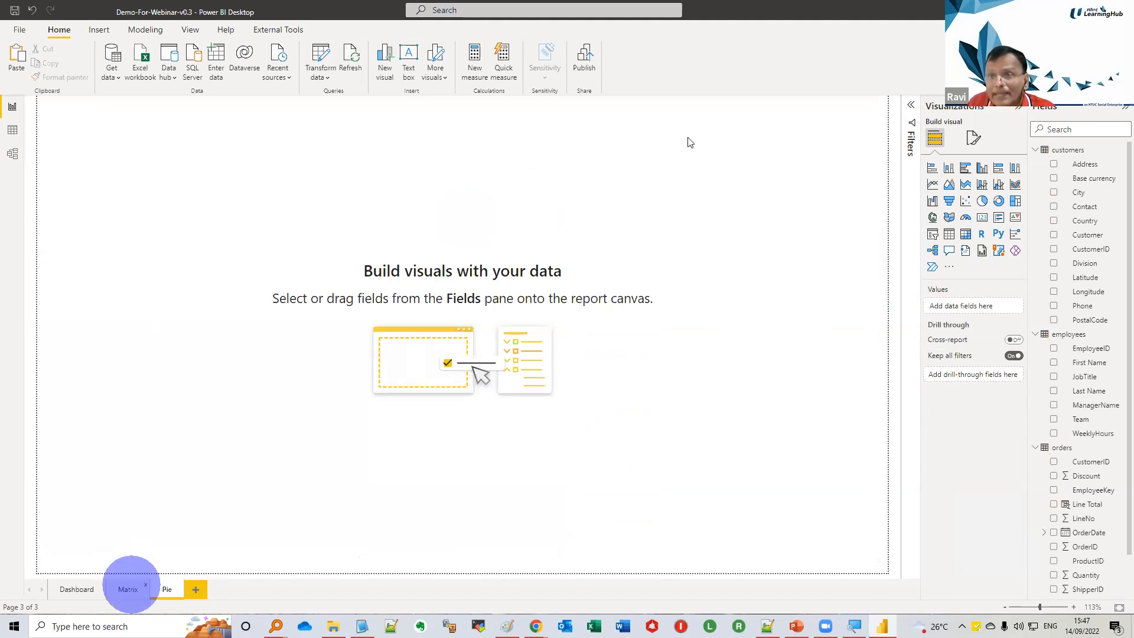
# Copy the heading text box from the Matrix page for use on the Pie page
pyautogui.click(131, 585)
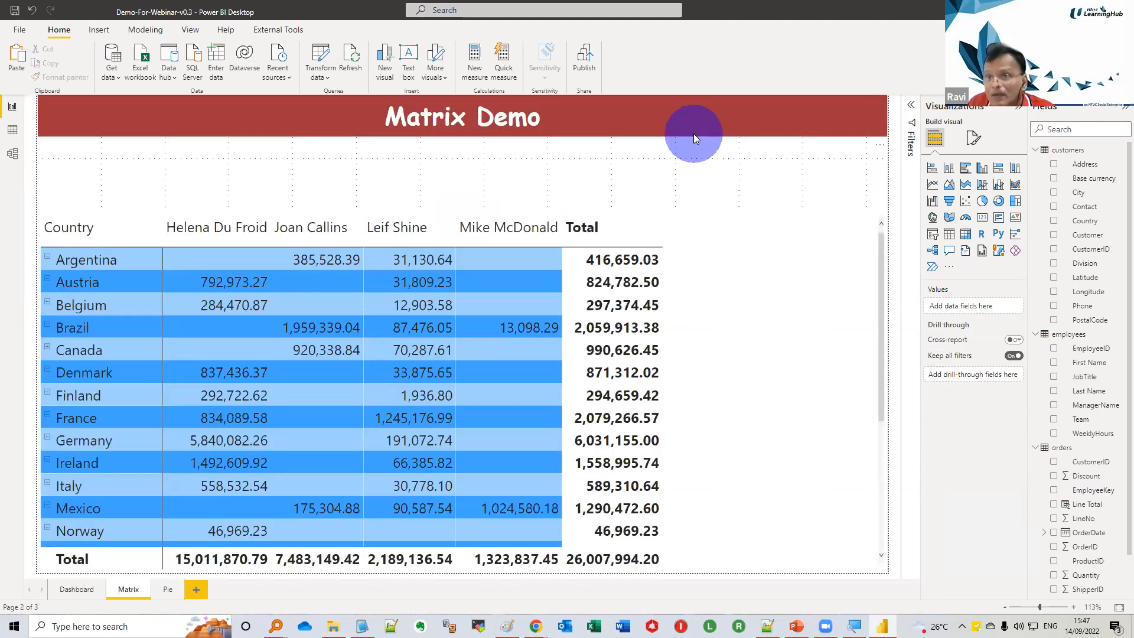
pyautogui.click(694, 136)
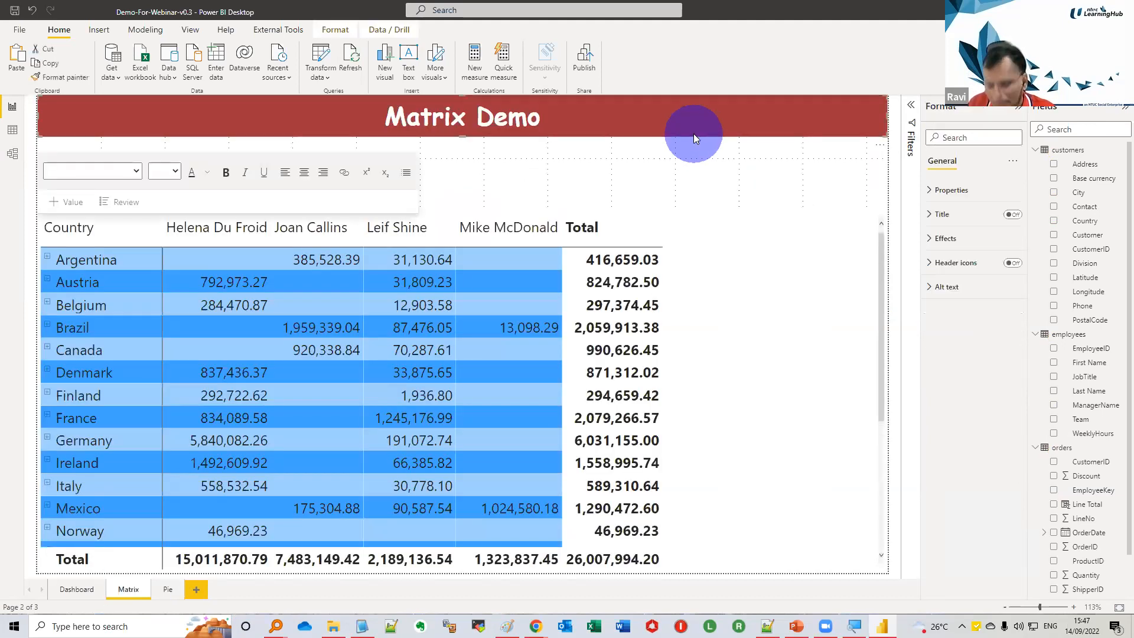
pyautogui.click(163, 589)
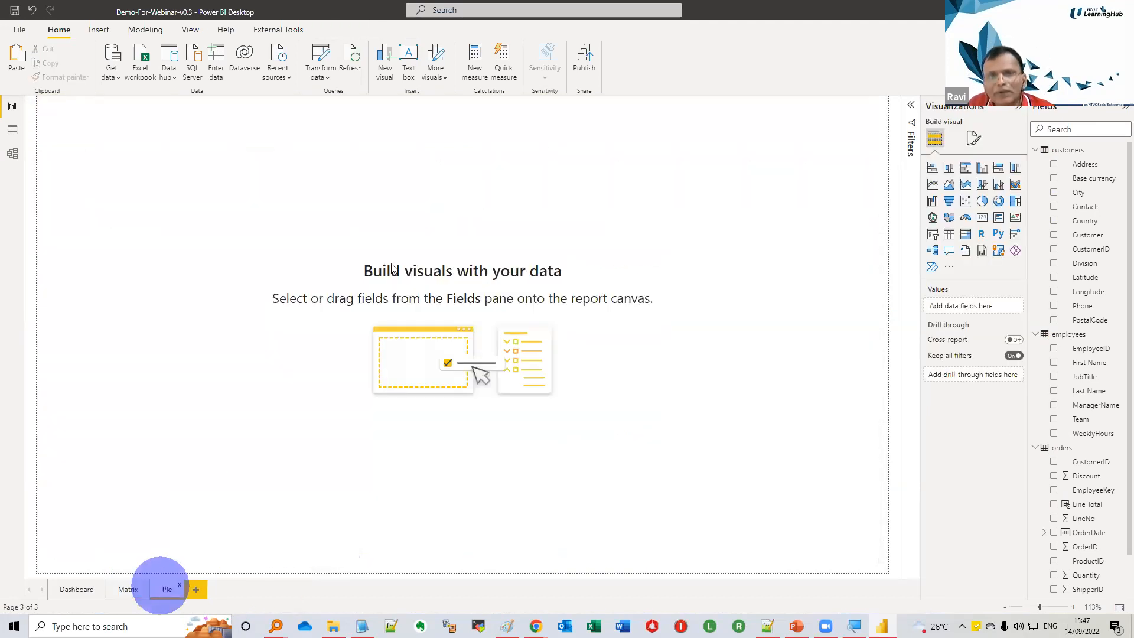
# Replace the pasted heading text on the Pie page with "Pie Demo"
pyautogui.click(494, 117)
pyautogui.hotkey('ctrl', 'a')
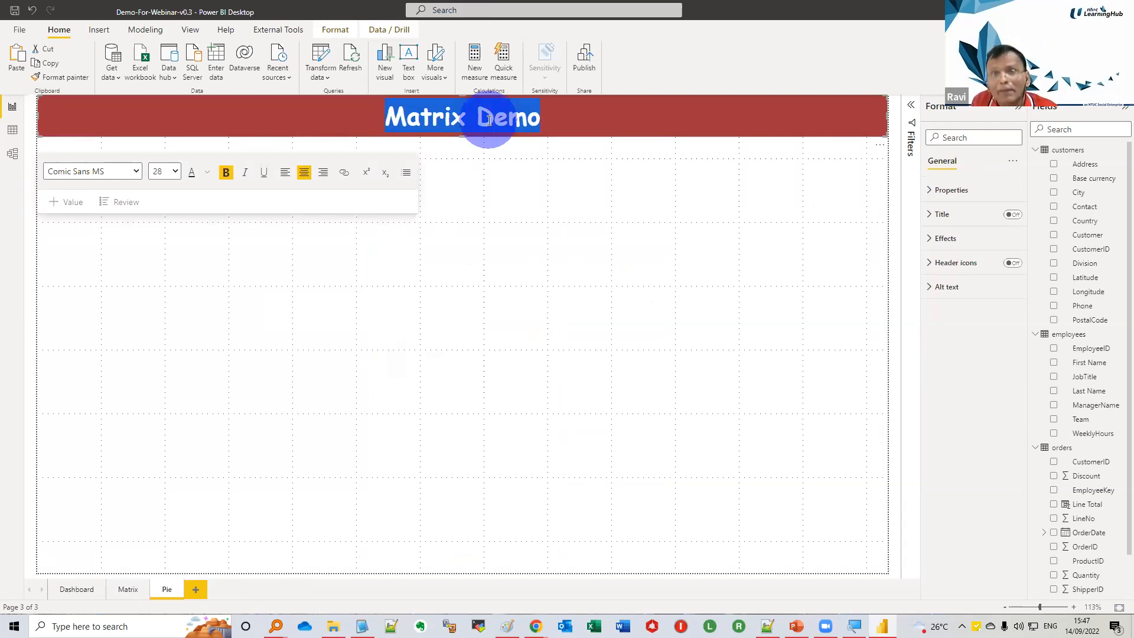
pyautogui.write('Pie Dem')
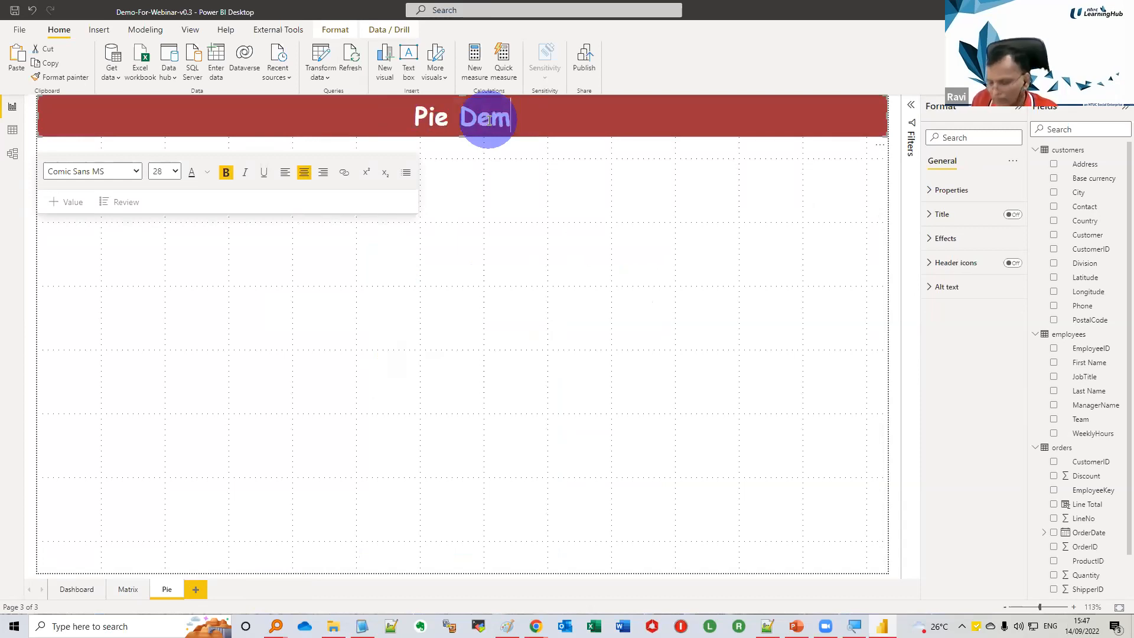
pyautogui.write('o')
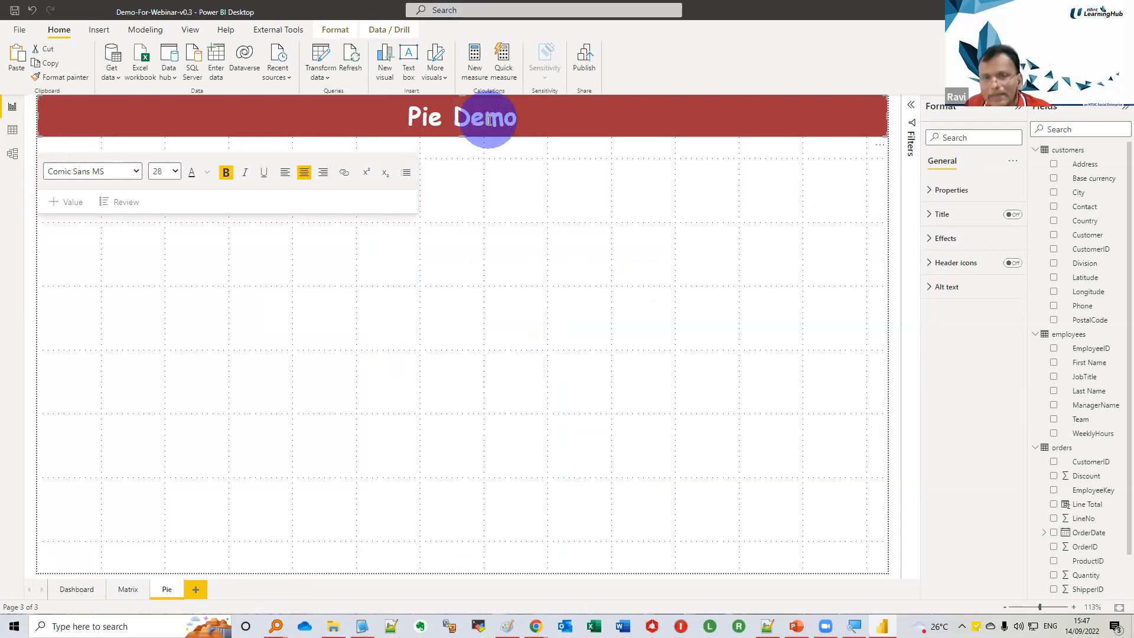
pyautogui.click(396, 398)
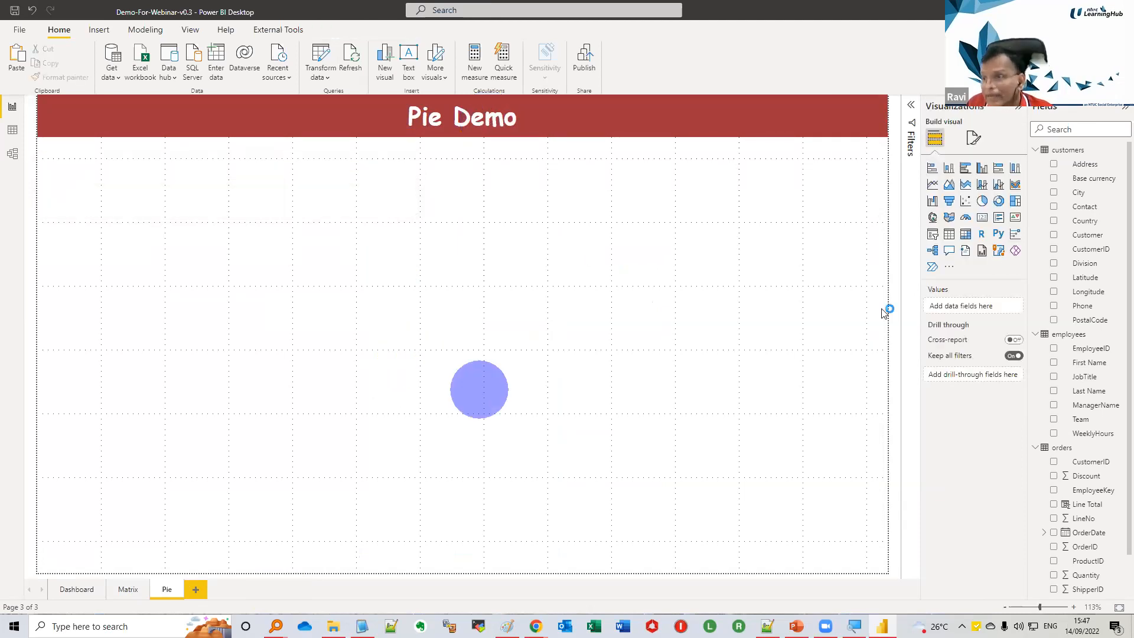
# Add a pie chart visual and shrink it into the bottom-left corner of the report page
pyautogui.click(982, 200)
pyautogui.moveTo(461, 313); pyautogui.dragTo(401, 530)
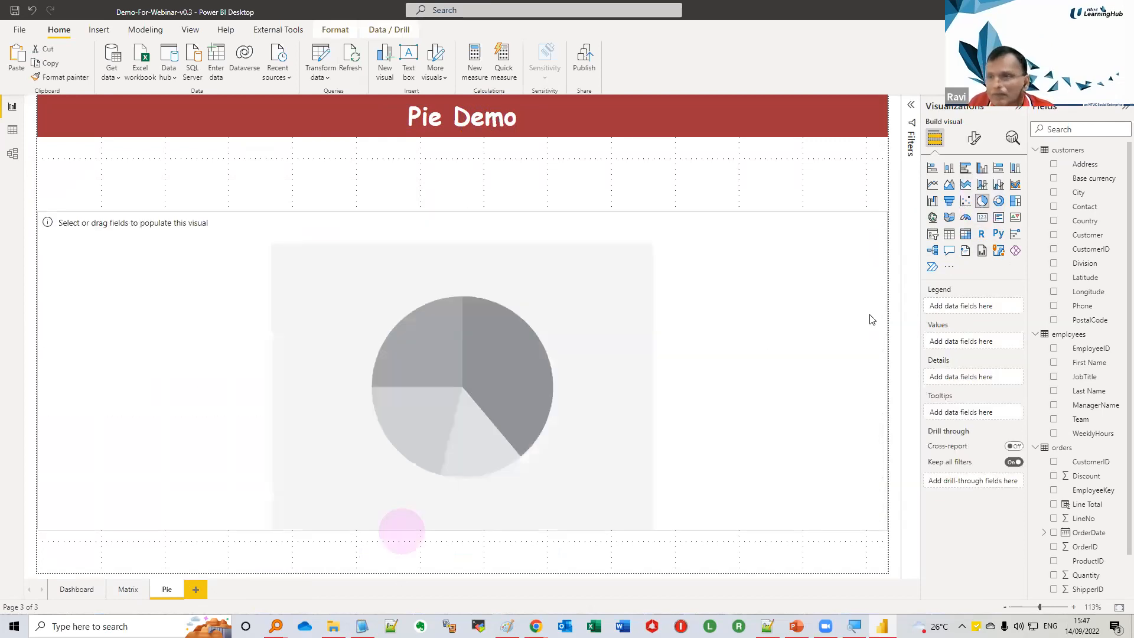
pyautogui.click(739, 380)
pyautogui.moveTo(886, 211); pyautogui.dragTo(493, 340)
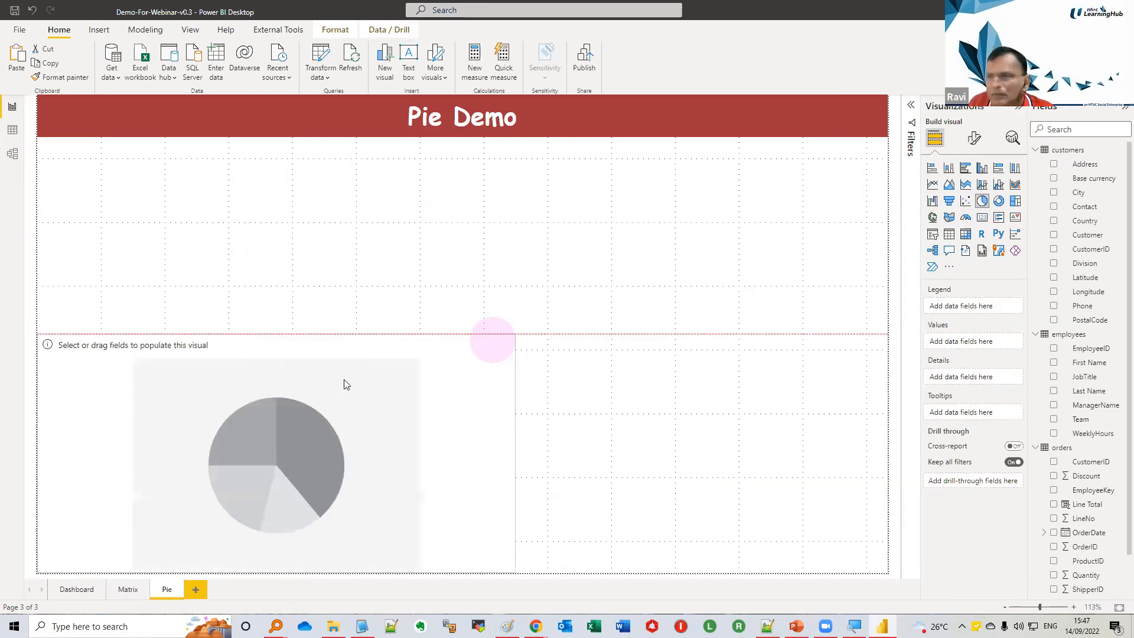
pyautogui.moveTo(345, 384); pyautogui.dragTo(284, 375)
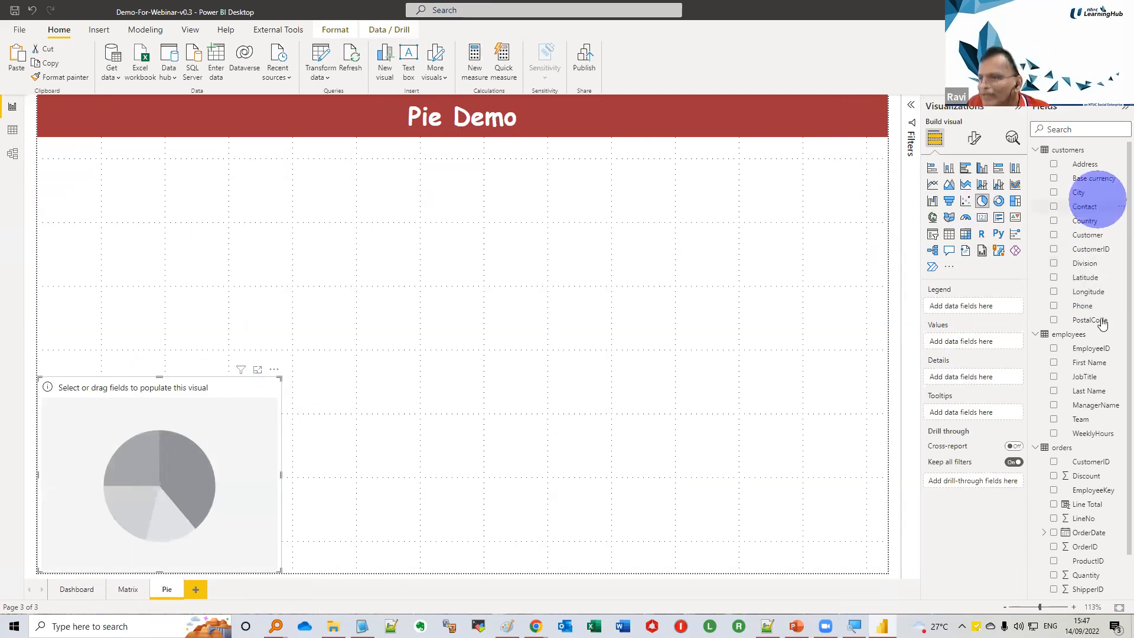
# Populate the pie chart with ManagerName as legend and Line Total as values
pyautogui.moveTo(1096, 406); pyautogui.dragTo(973, 312)
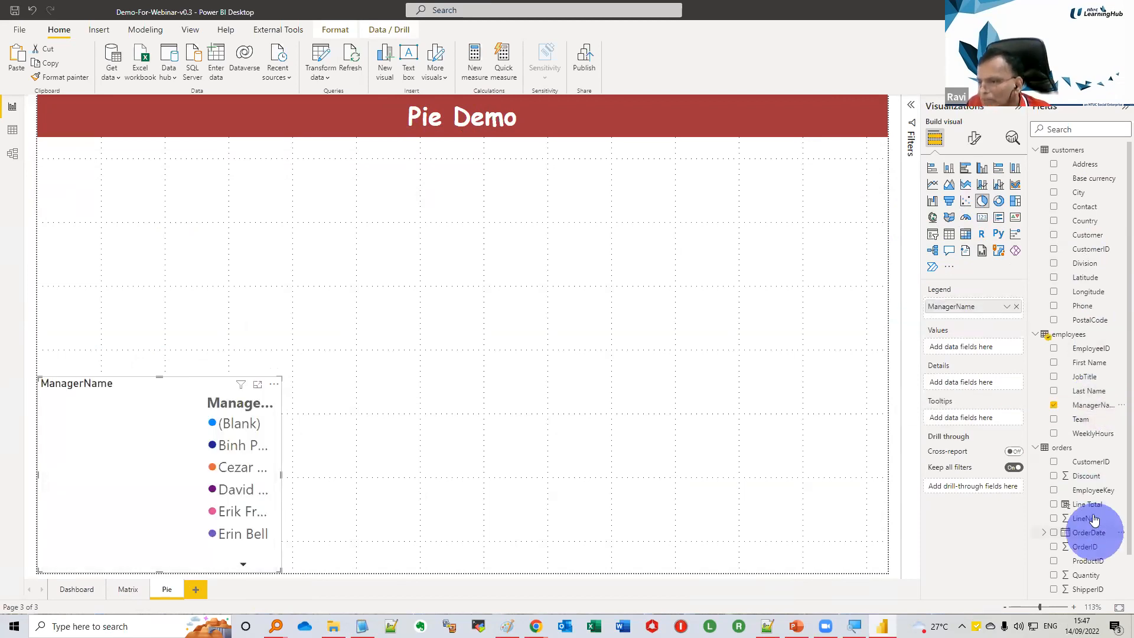
pyautogui.moveTo(1090, 505); pyautogui.dragTo(990, 347)
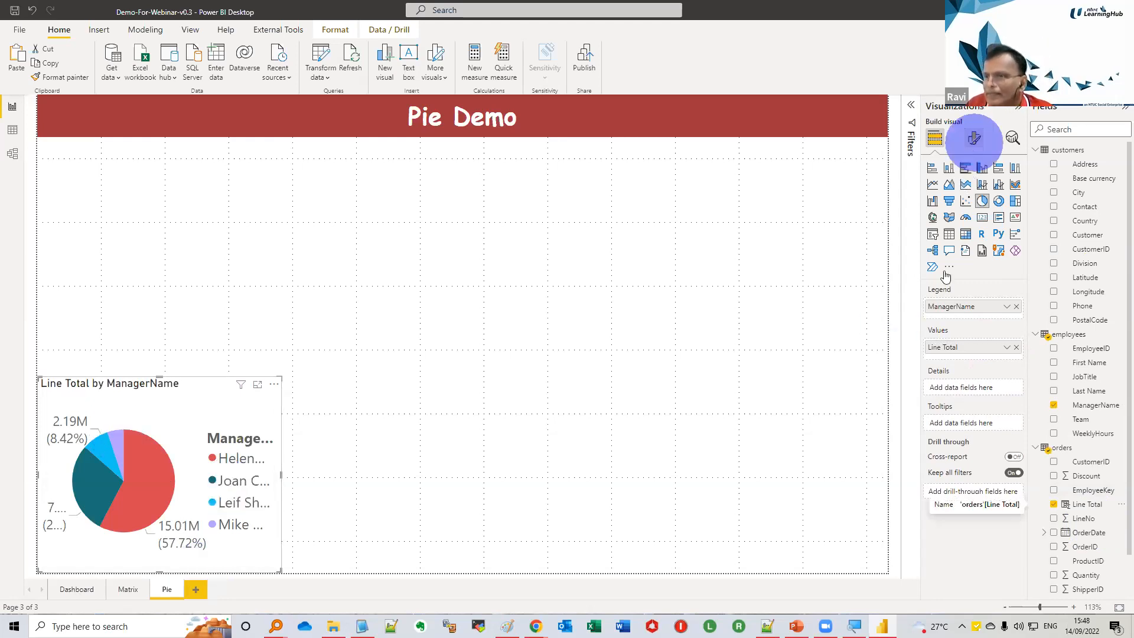
# Set the pie chart's detail label contents to All detail labels
pyautogui.click(975, 146)
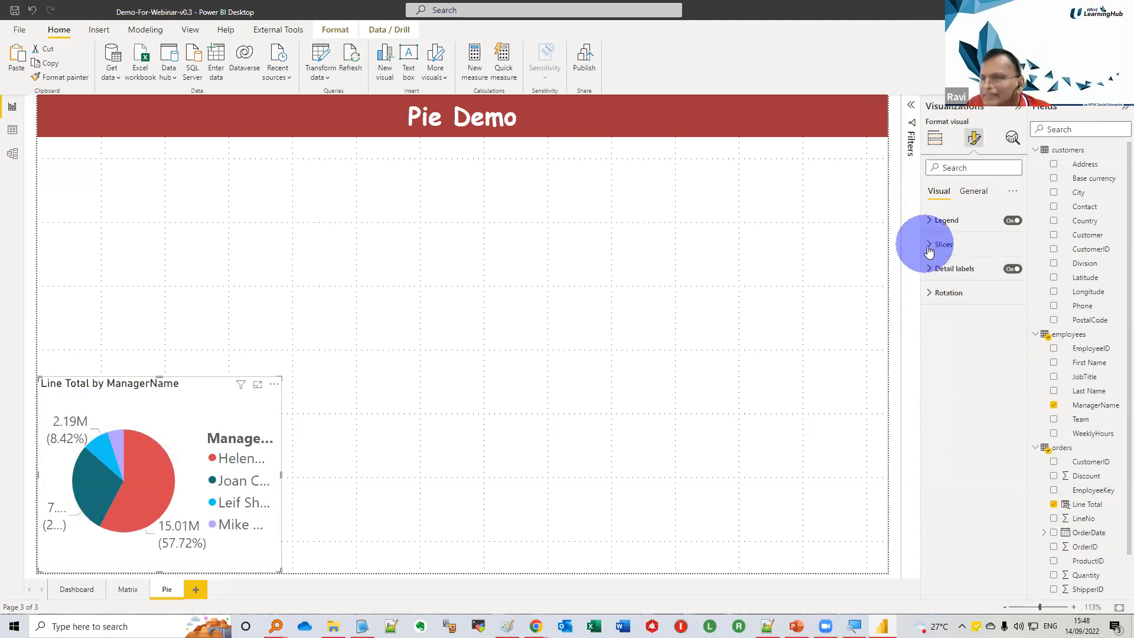
pyautogui.click(929, 247)
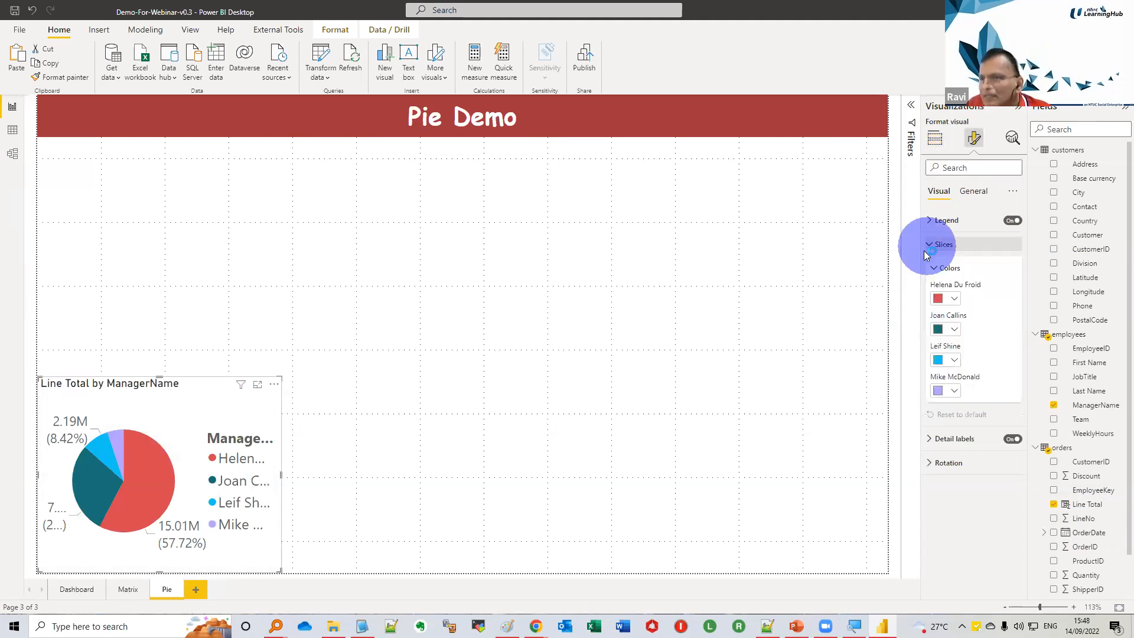
pyautogui.click(935, 245)
pyautogui.click(944, 198)
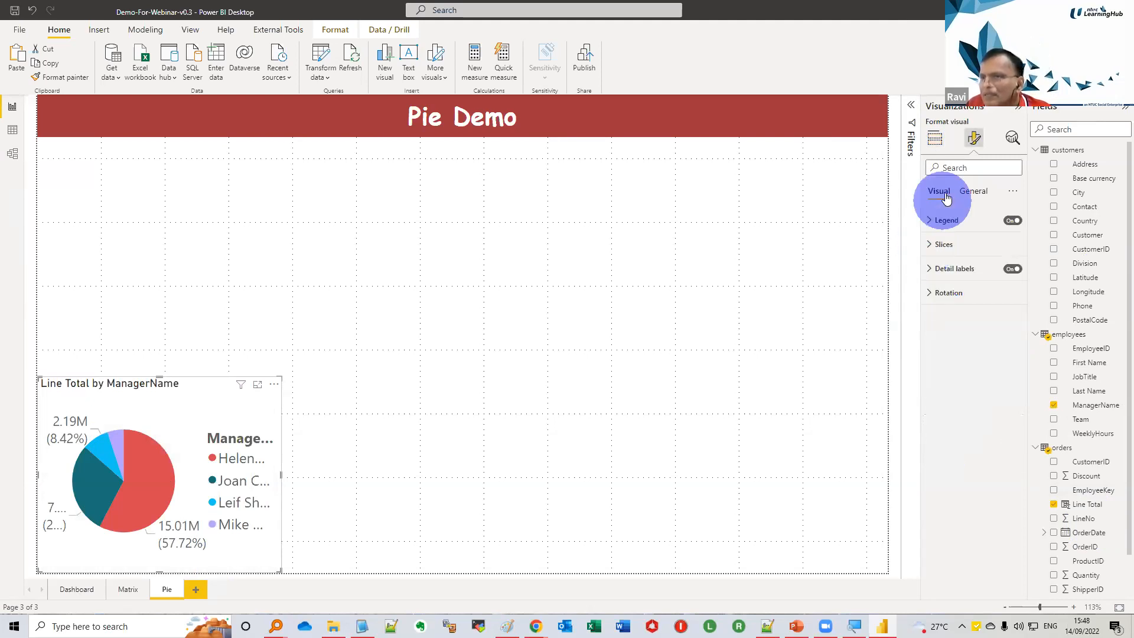
pyautogui.click(978, 193)
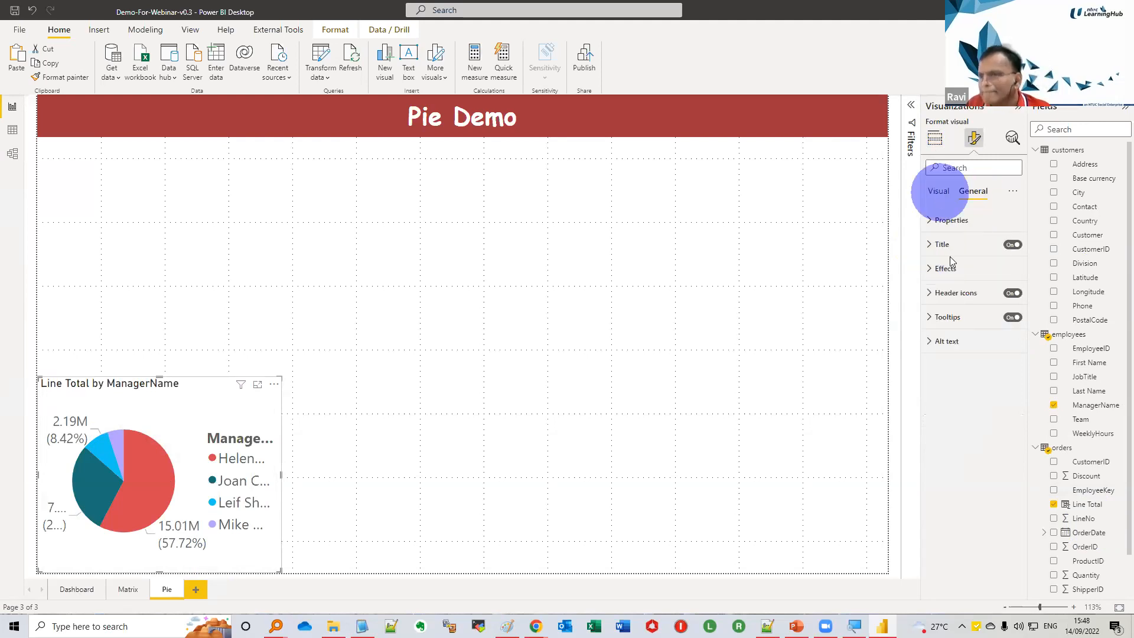
pyautogui.click(938, 191)
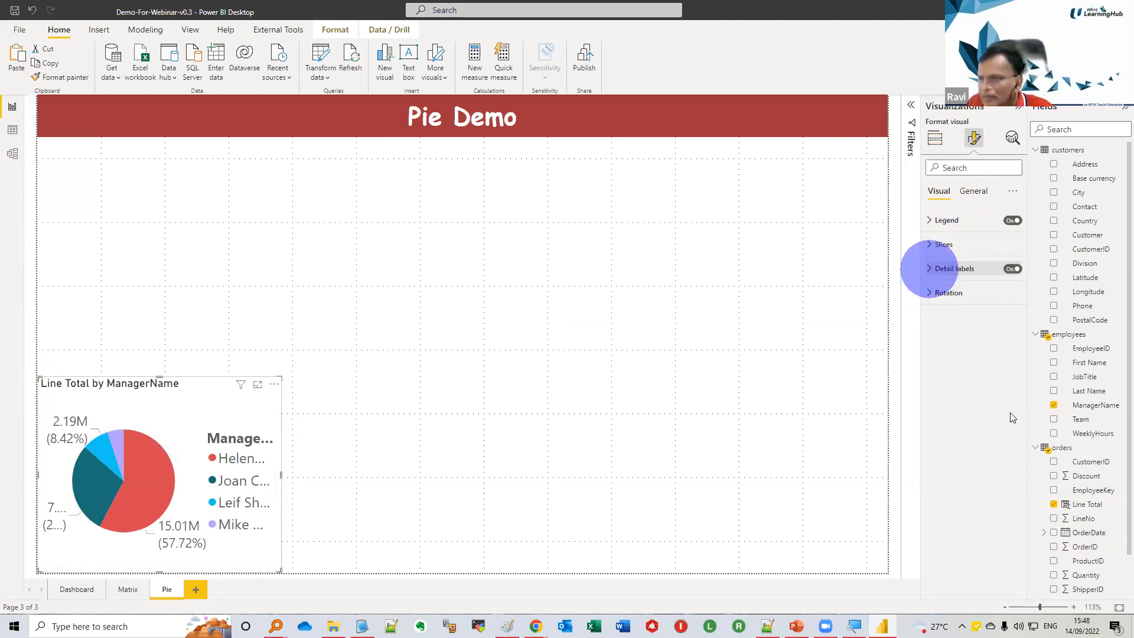
pyautogui.click(930, 269)
pyautogui.click(1011, 372)
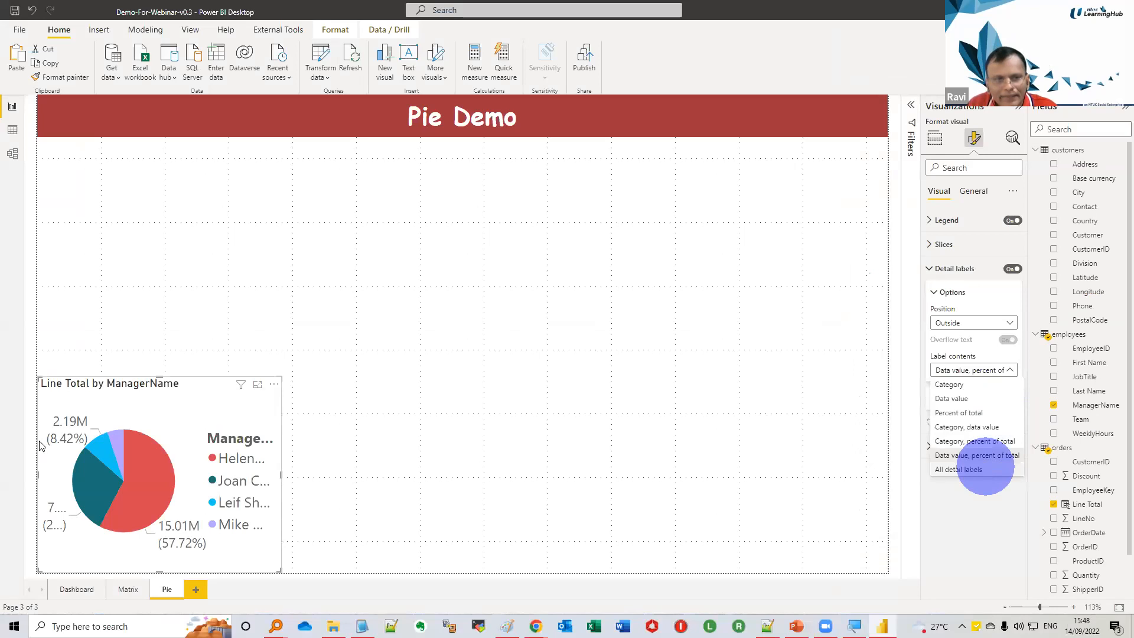
pyautogui.click(985, 467)
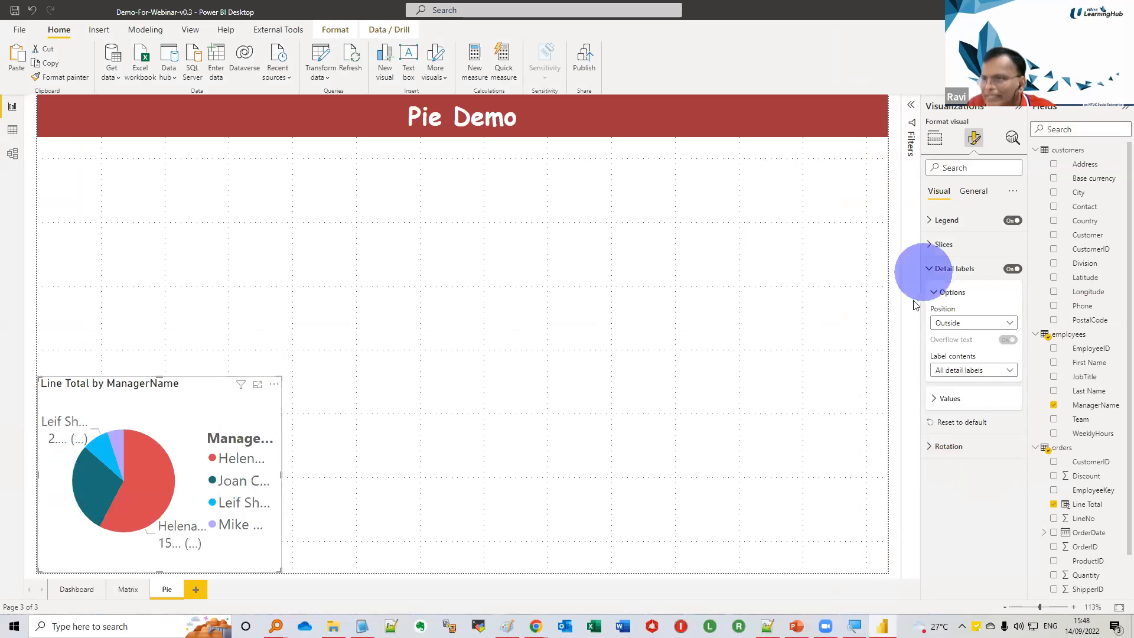
# Turn off the pie chart's legend and enlarge the visual to about half the page width and over half its height
pyautogui.click(972, 191)
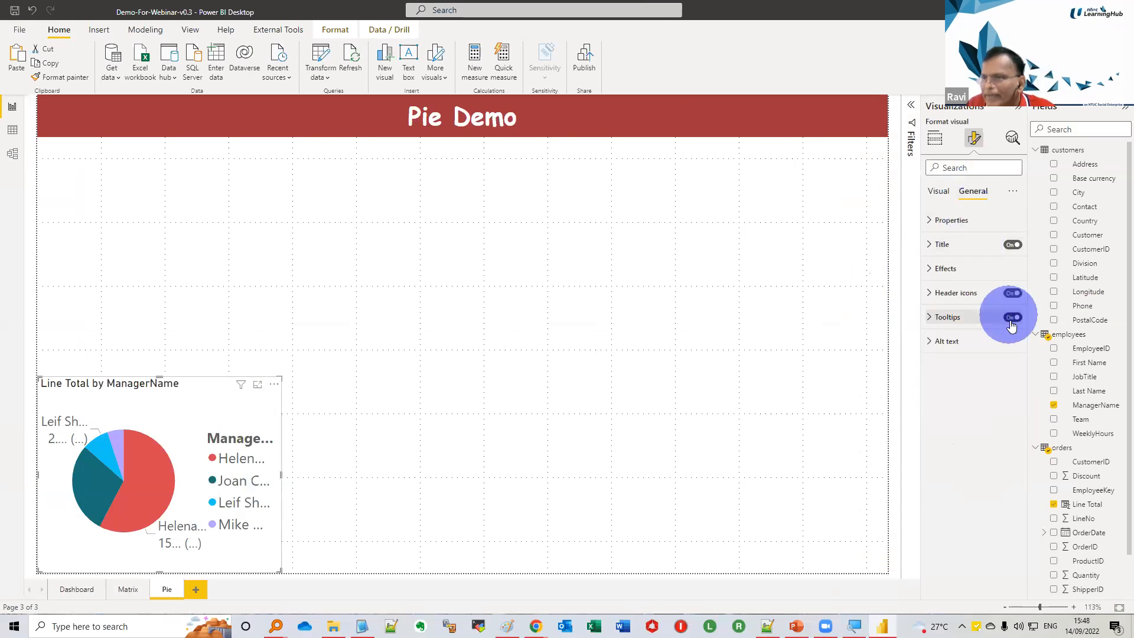
pyautogui.click(938, 191)
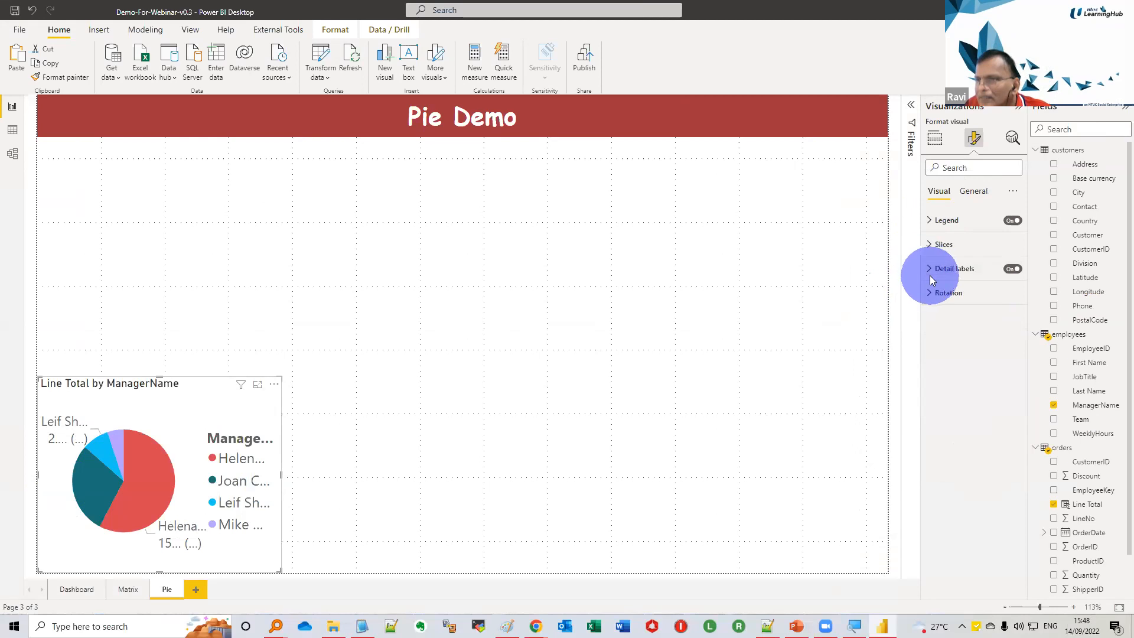
pyautogui.click(1012, 220)
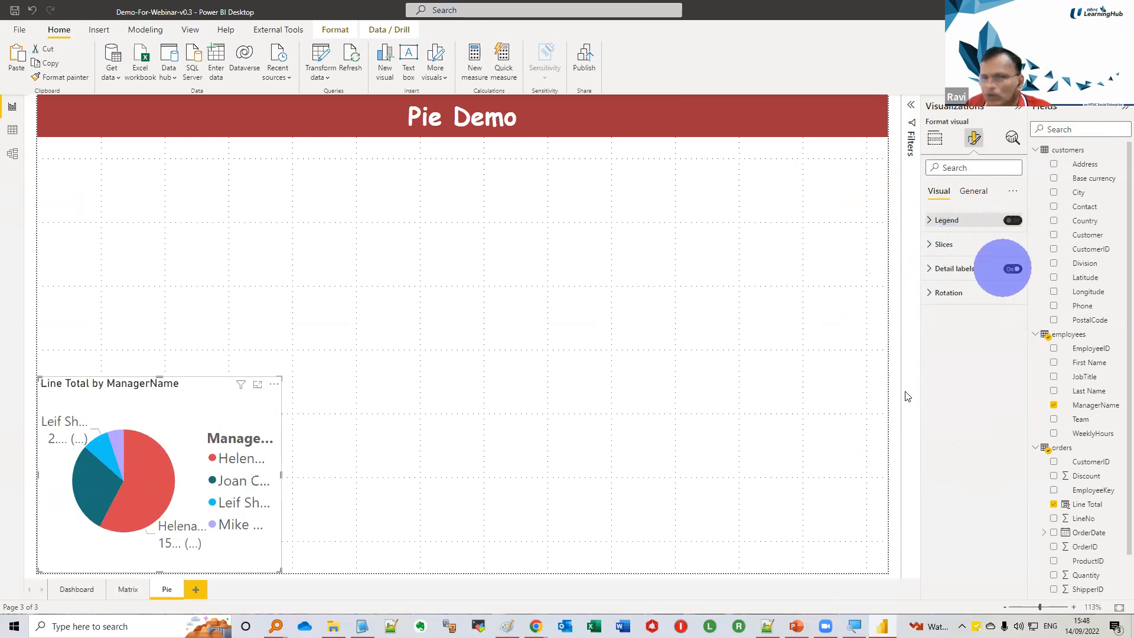
pyautogui.moveTo(282, 374); pyautogui.dragTo(487, 319)
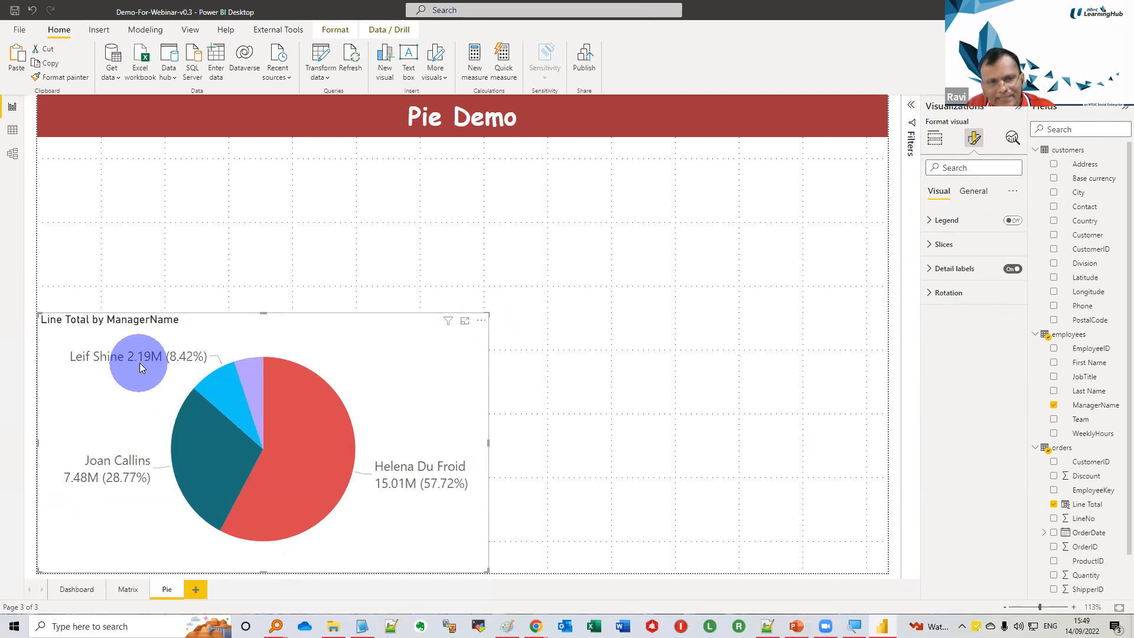
# Copy the formatting of the Dashboard page's Line Total by Country column chart onto the pie chart with Format painter
pyautogui.moveTo(192, 368)
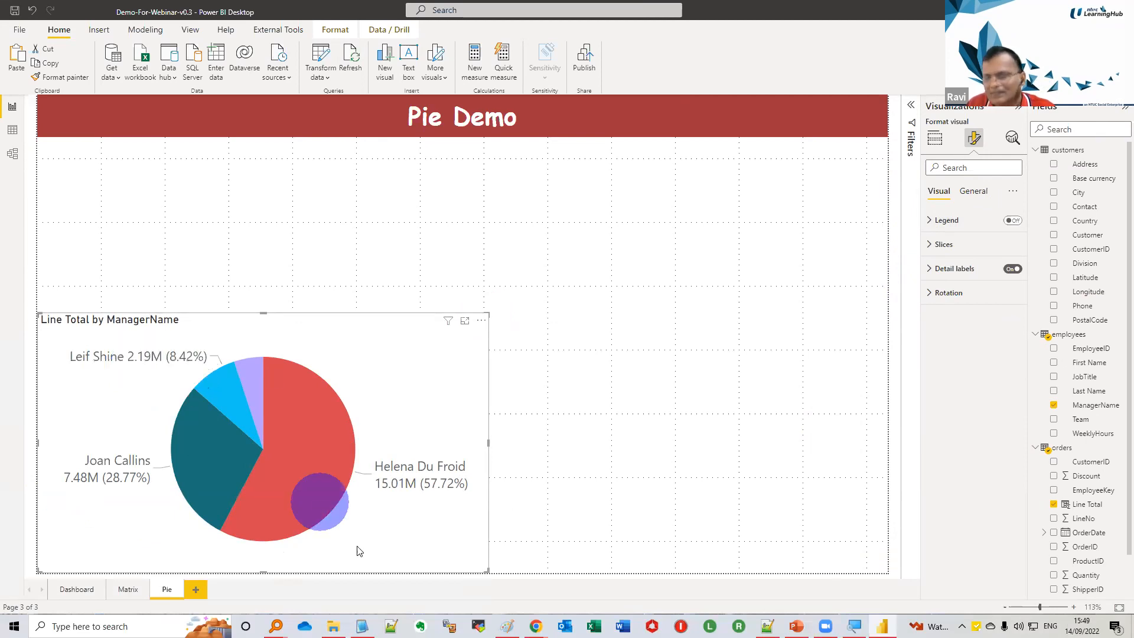
pyautogui.moveTo(358, 550)
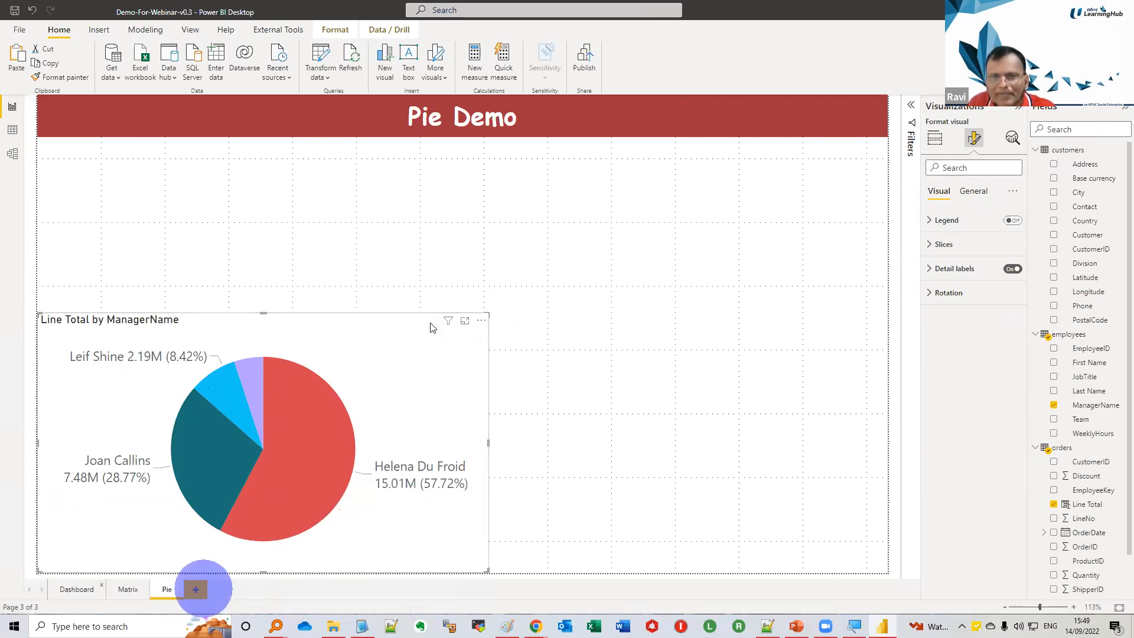
pyautogui.click(454, 309)
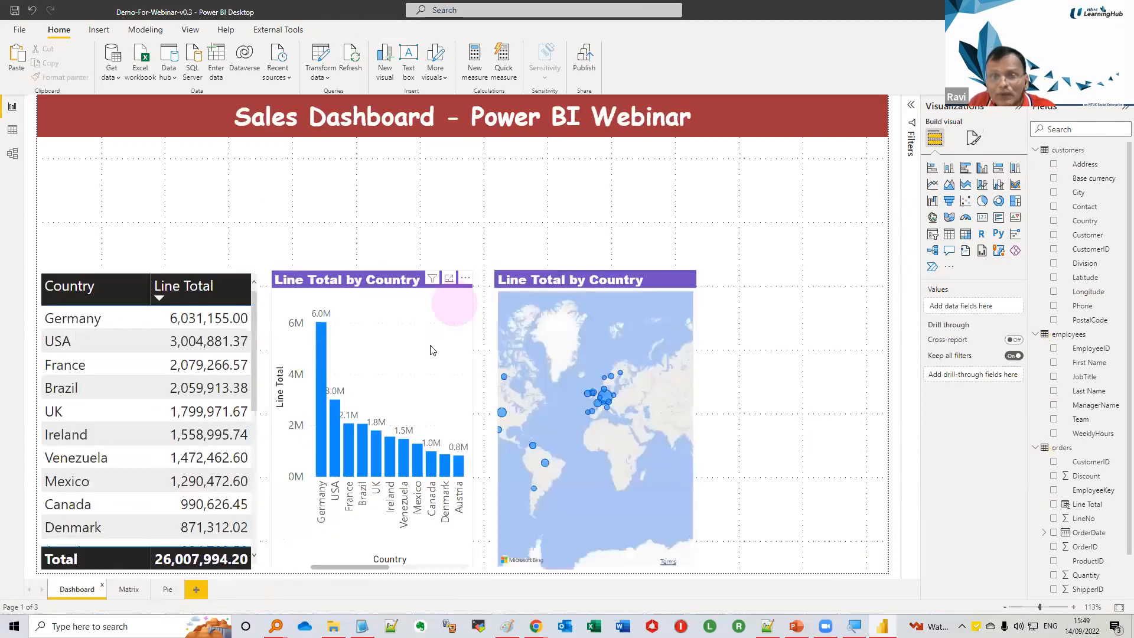
pyautogui.click(53, 78)
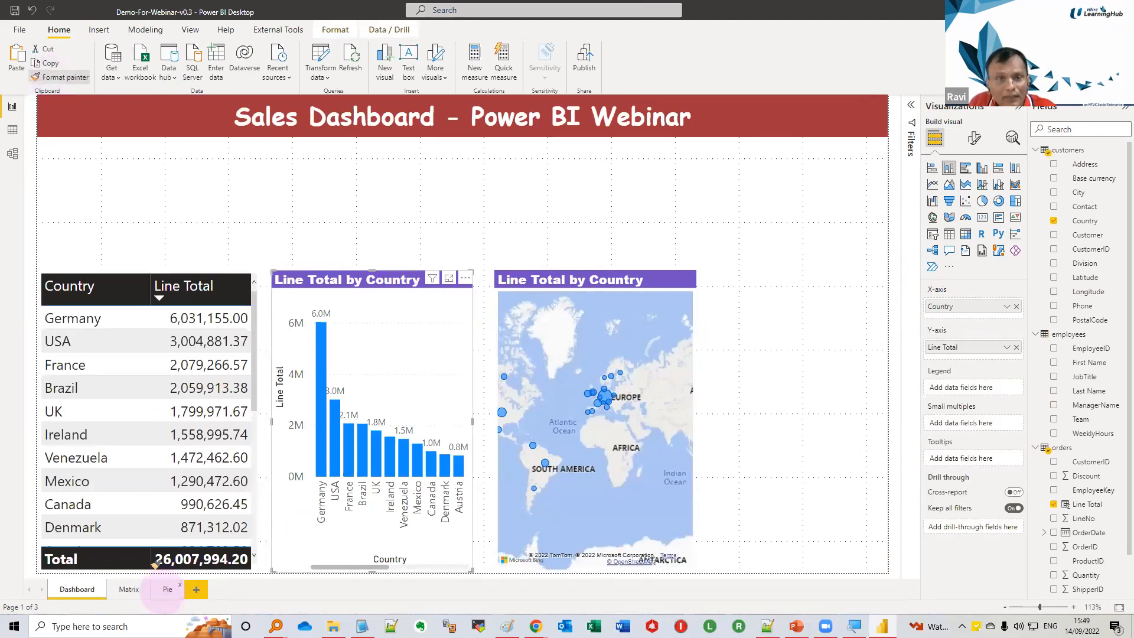
pyautogui.click(164, 590)
pyautogui.click(157, 321)
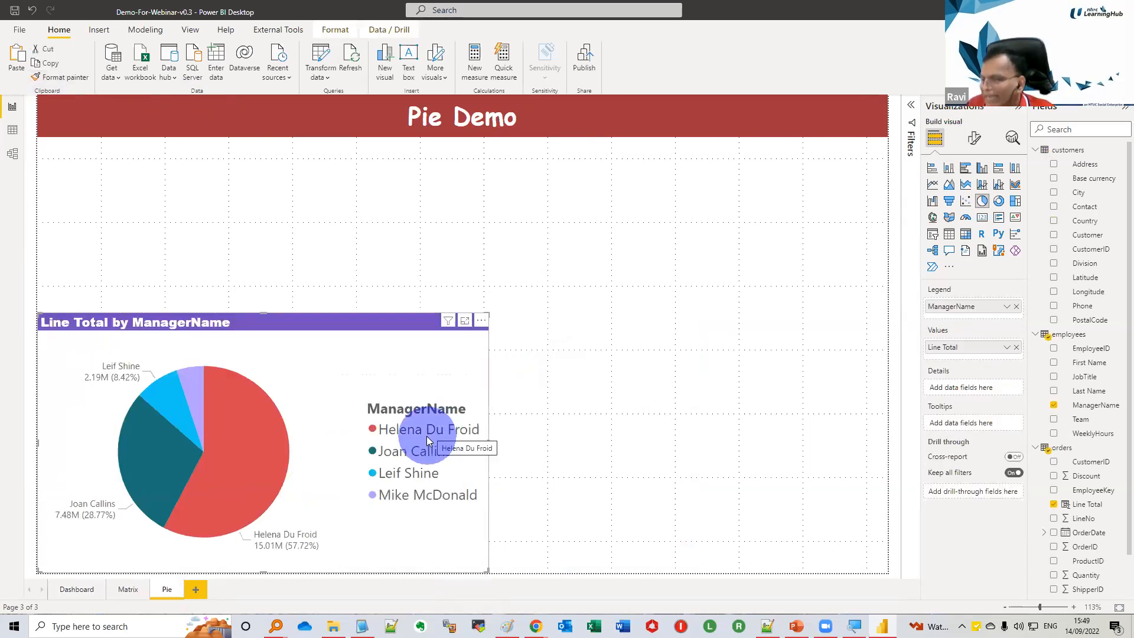
# Hide the legend of the reformatted pie chart again and deselect the visual
pyautogui.click(974, 155)
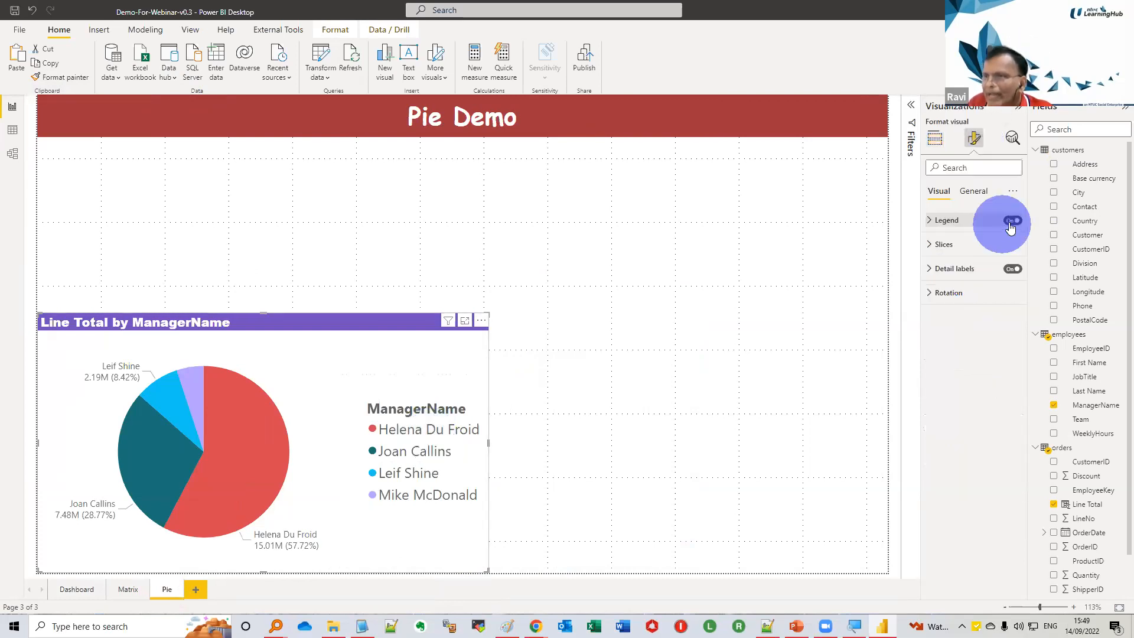
pyautogui.click(1010, 222)
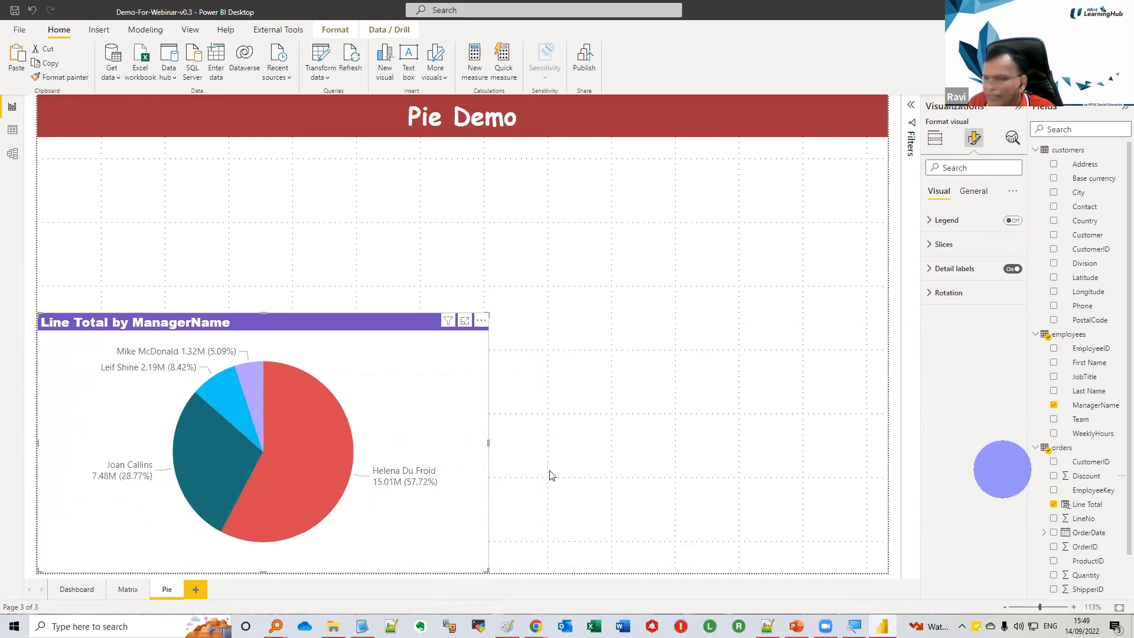
pyautogui.click(633, 466)
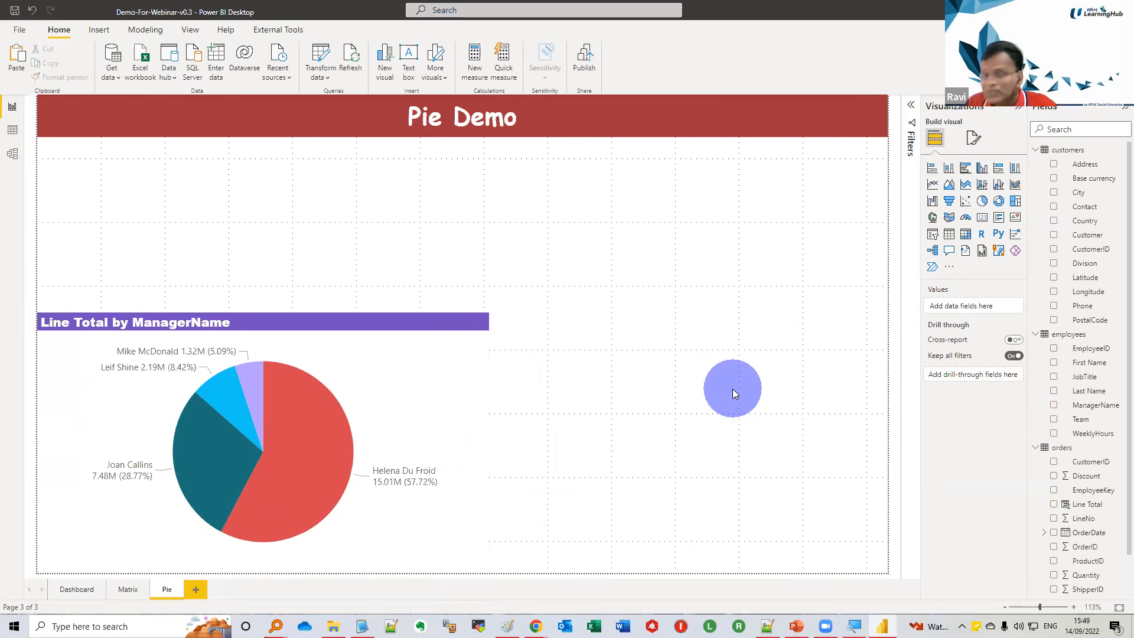
# Copy the finished pie chart from the Pie page for use on the Dashboard page
pyautogui.click(112, 590)
pyautogui.click(135, 590)
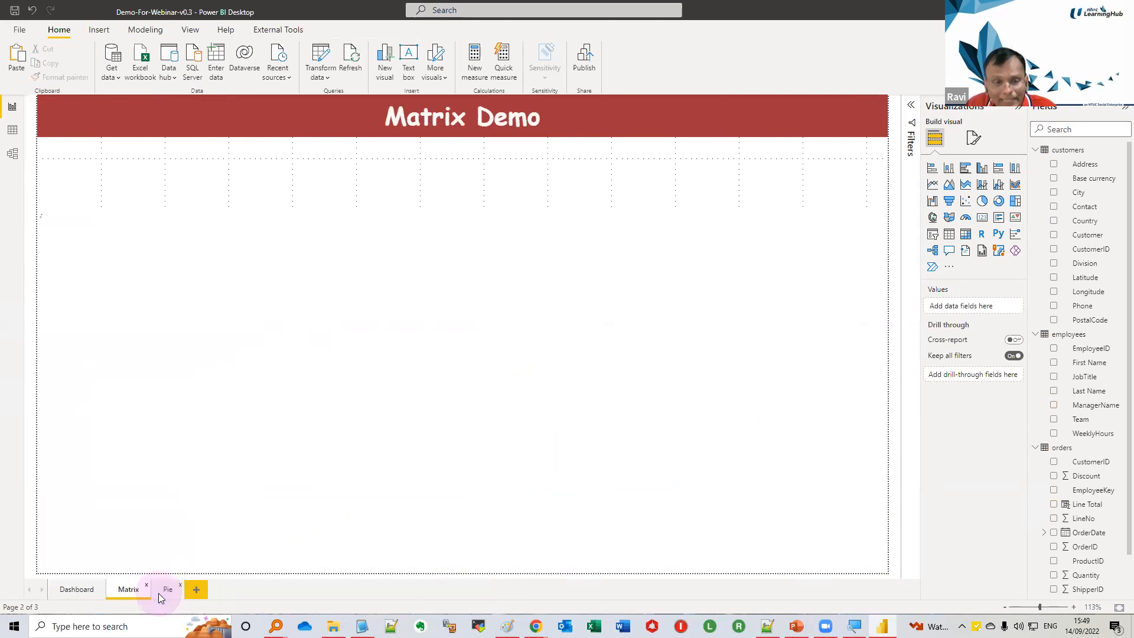
pyautogui.click(158, 593)
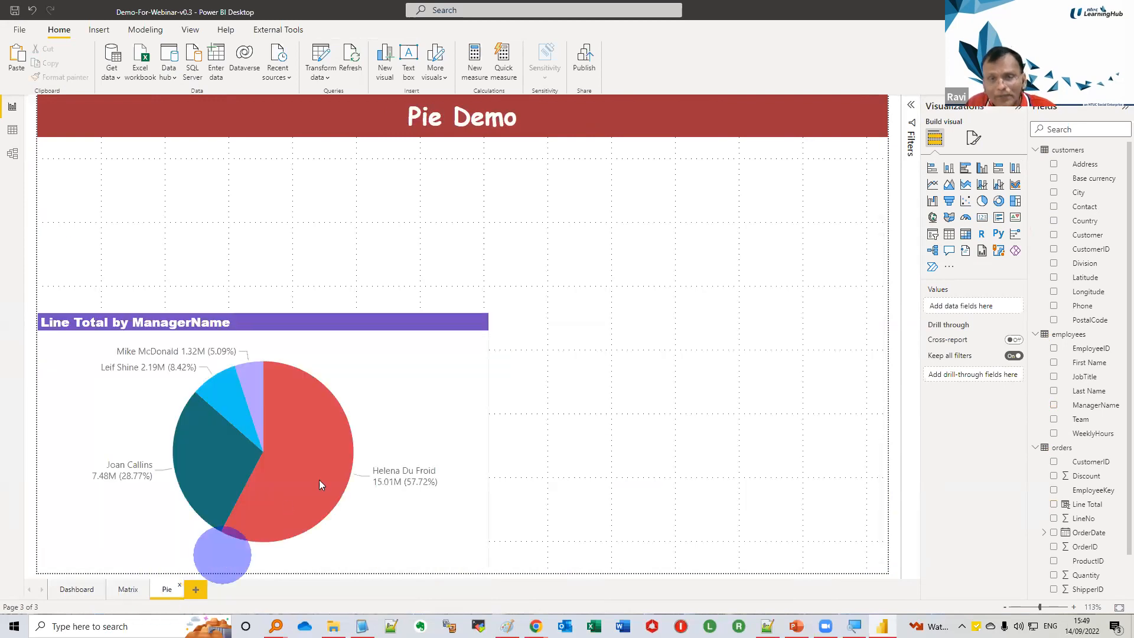
pyautogui.click(342, 338)
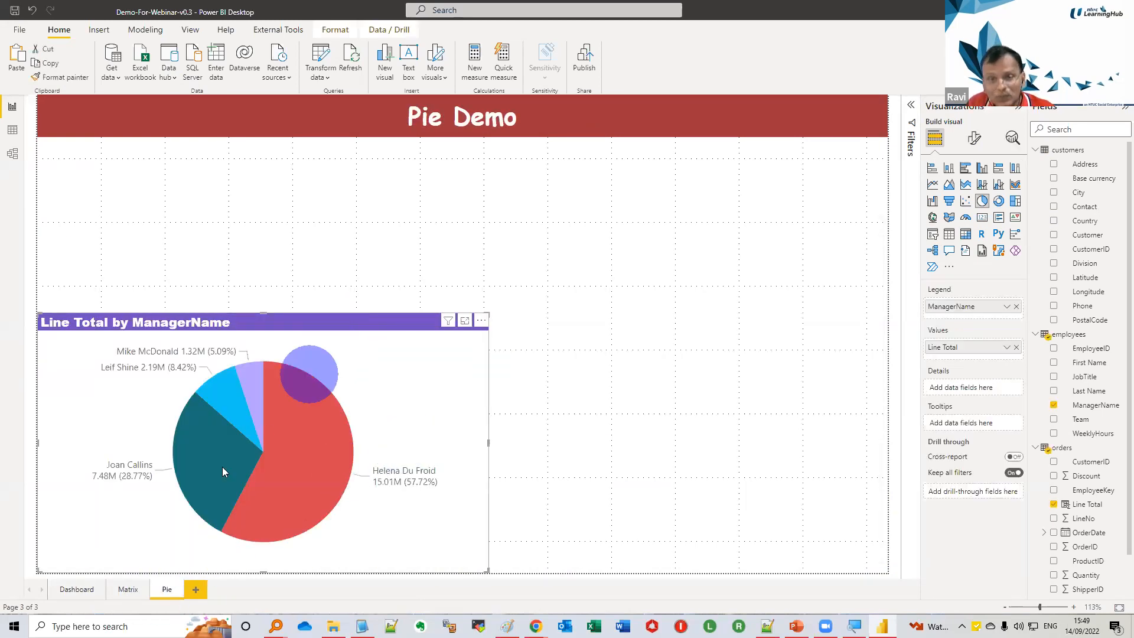
# On the Dashboard page, lower the map visual's top edge to free space above it for another visual
pyautogui.click(83, 590)
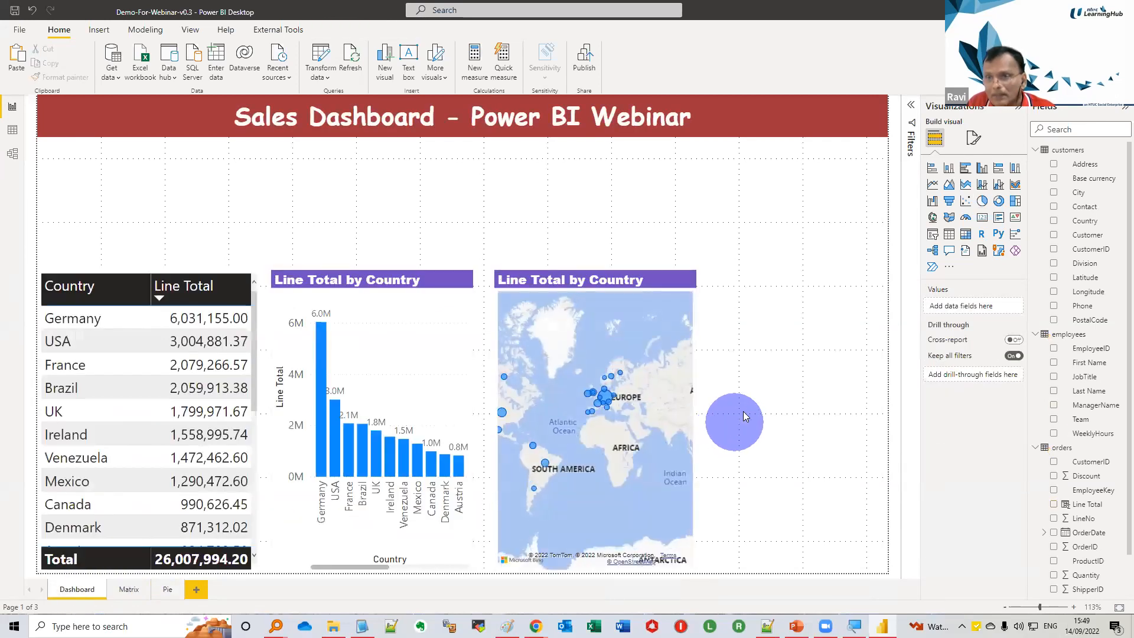
pyautogui.click(640, 277)
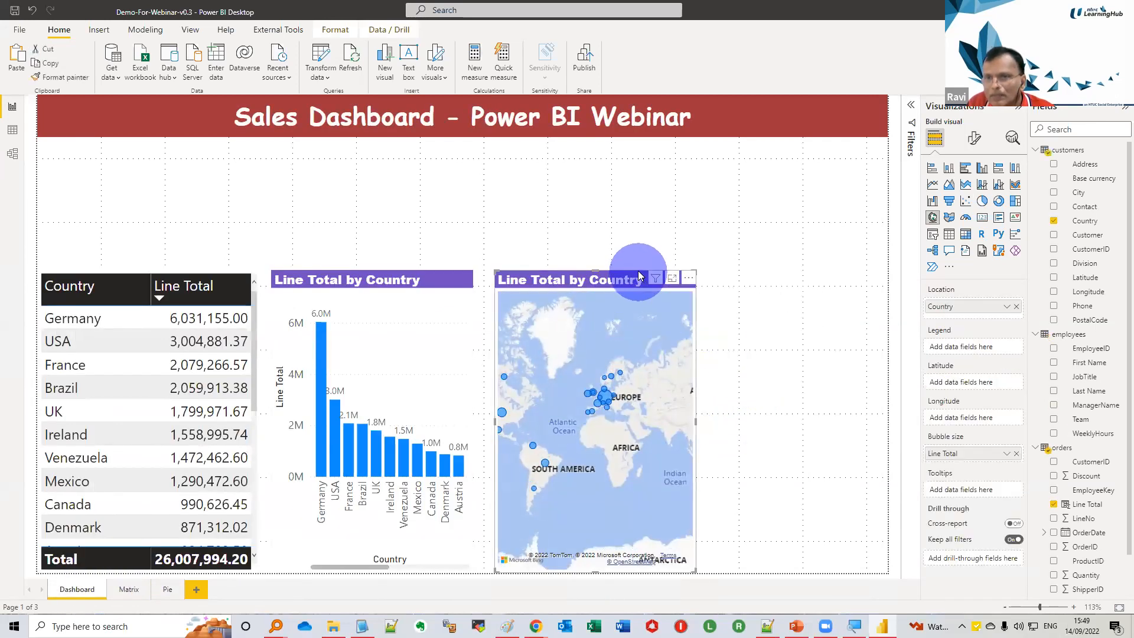
pyautogui.click(597, 270)
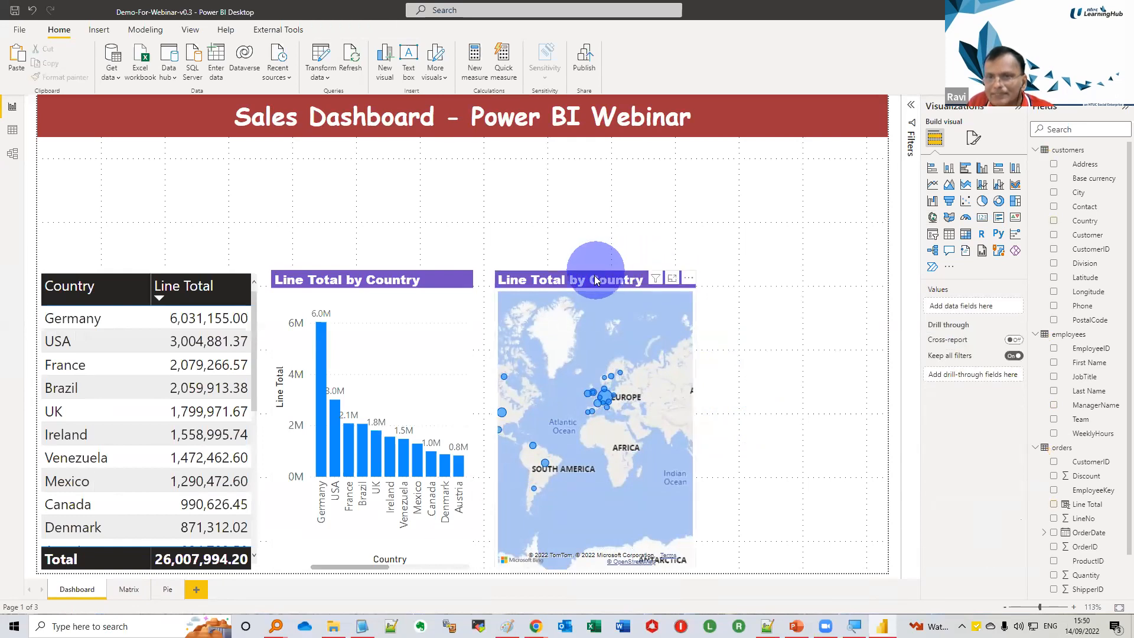
pyautogui.moveTo(598, 269); pyautogui.dragTo(594, 396)
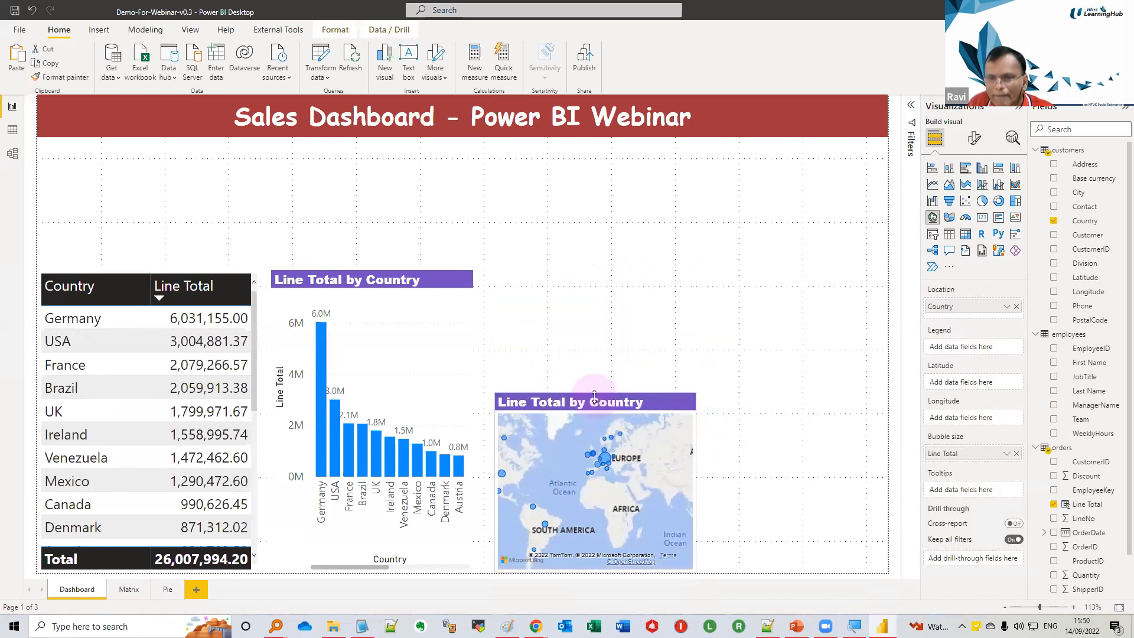
# Paste the pie chart onto the Dashboard page and shrink it into the space above the map, against the page's right edge
pyautogui.click(659, 310)
pyautogui.hotkey('ctrl', 'v')
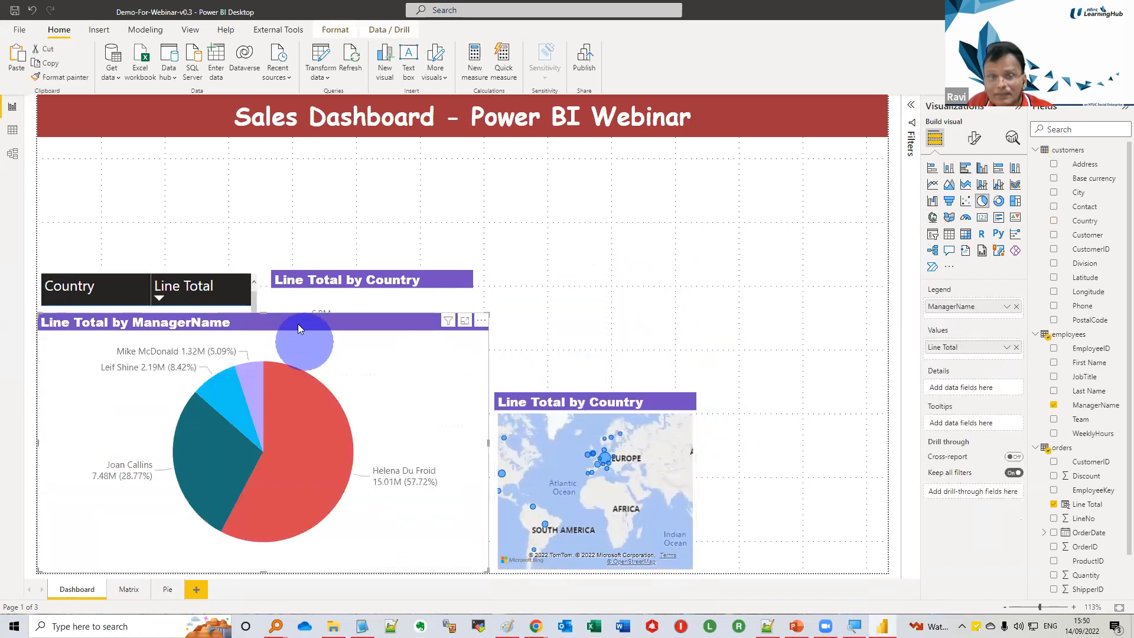
pyautogui.moveTo(298, 323); pyautogui.dragTo(696, 222)
pyautogui.moveTo(441, 473); pyautogui.dragTo(574, 390)
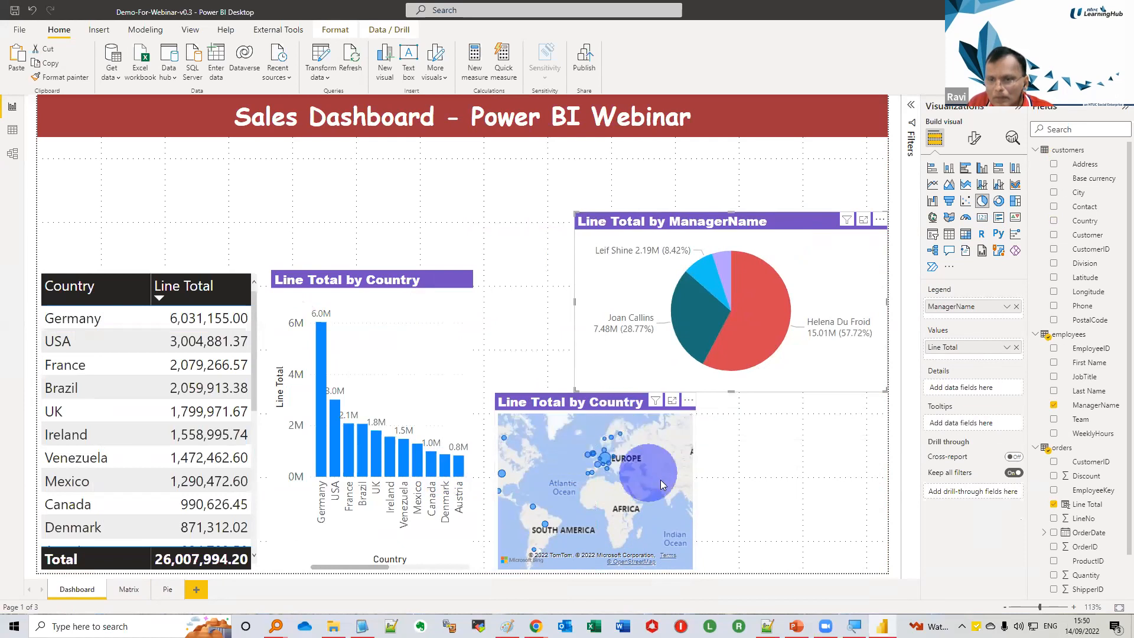
# Widen the map visual to the right edge of the Dashboard page
pyautogui.click(689, 464)
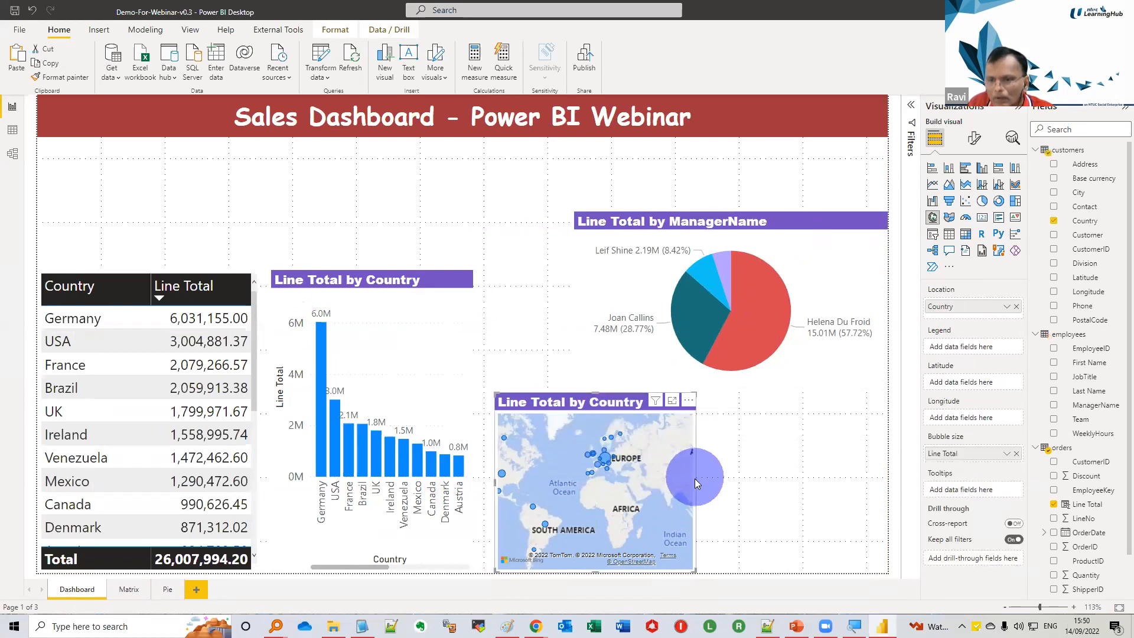
pyautogui.moveTo(695, 483); pyautogui.dragTo(886, 490)
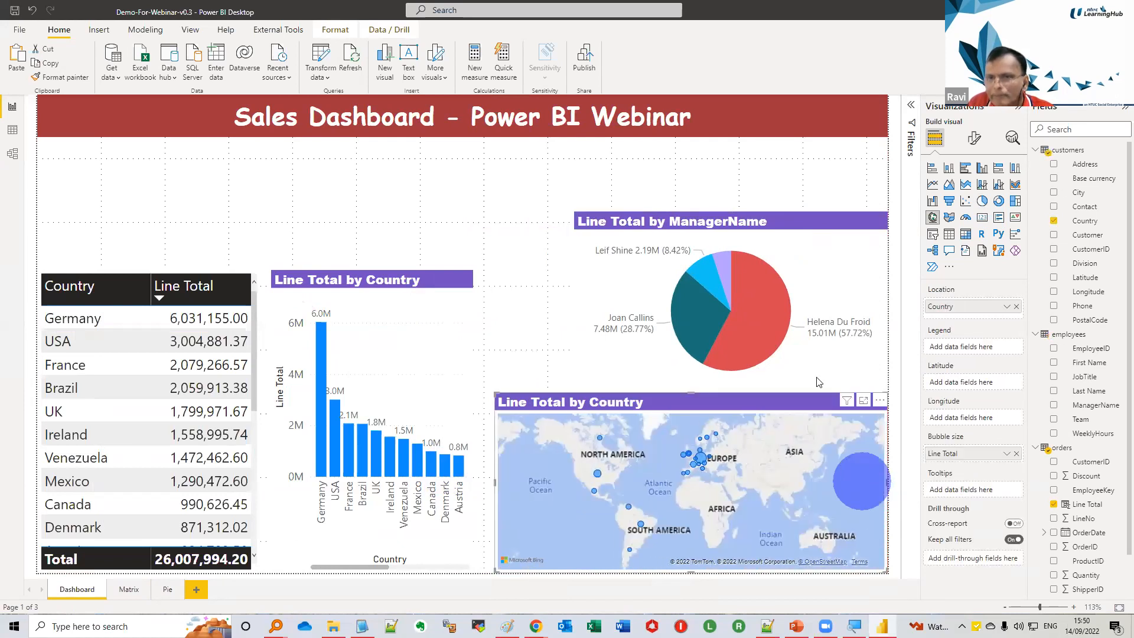
# Stretch the pie chart to the map's width and lower its top edge to roughly the top of the column chart
pyautogui.click(683, 228)
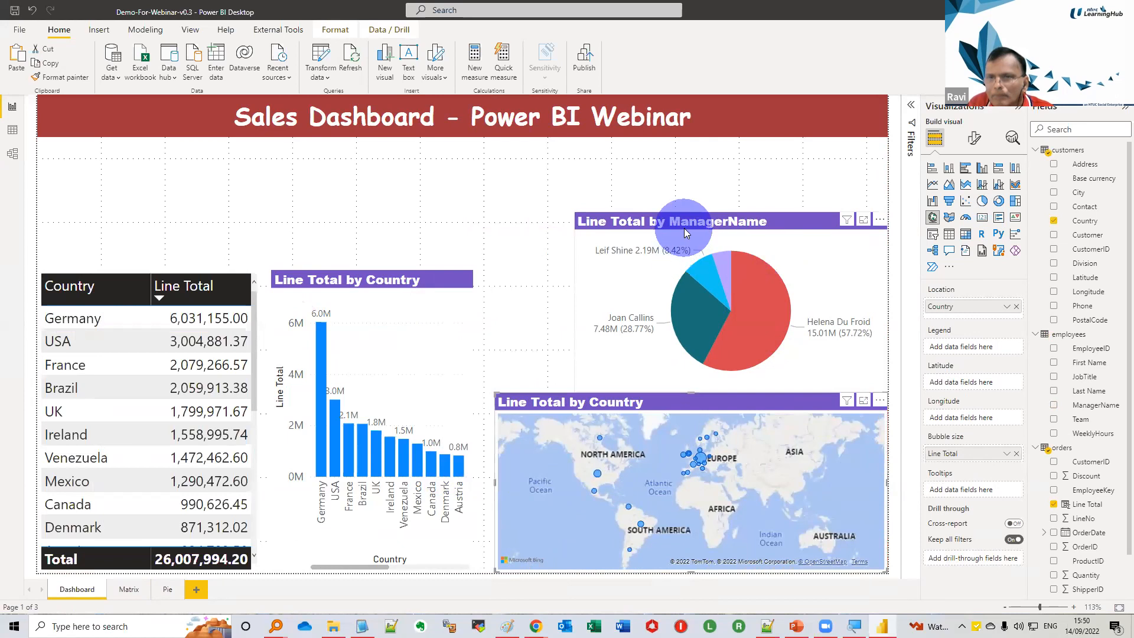
pyautogui.click(573, 304)
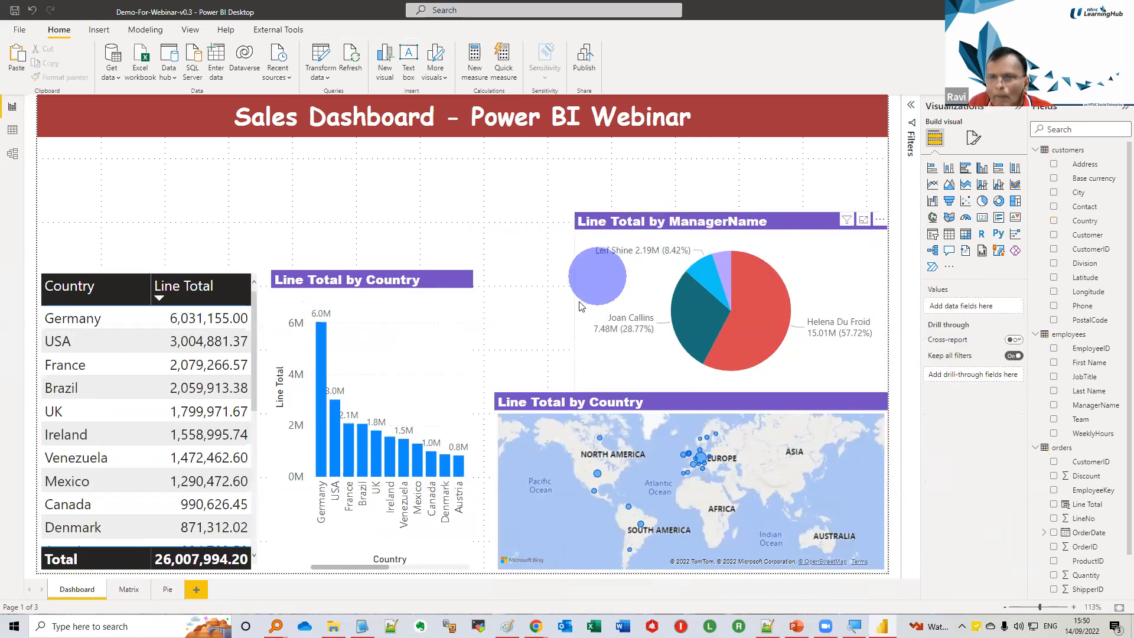
pyautogui.click(578, 307)
pyautogui.moveTo(576, 310); pyautogui.dragTo(493, 311)
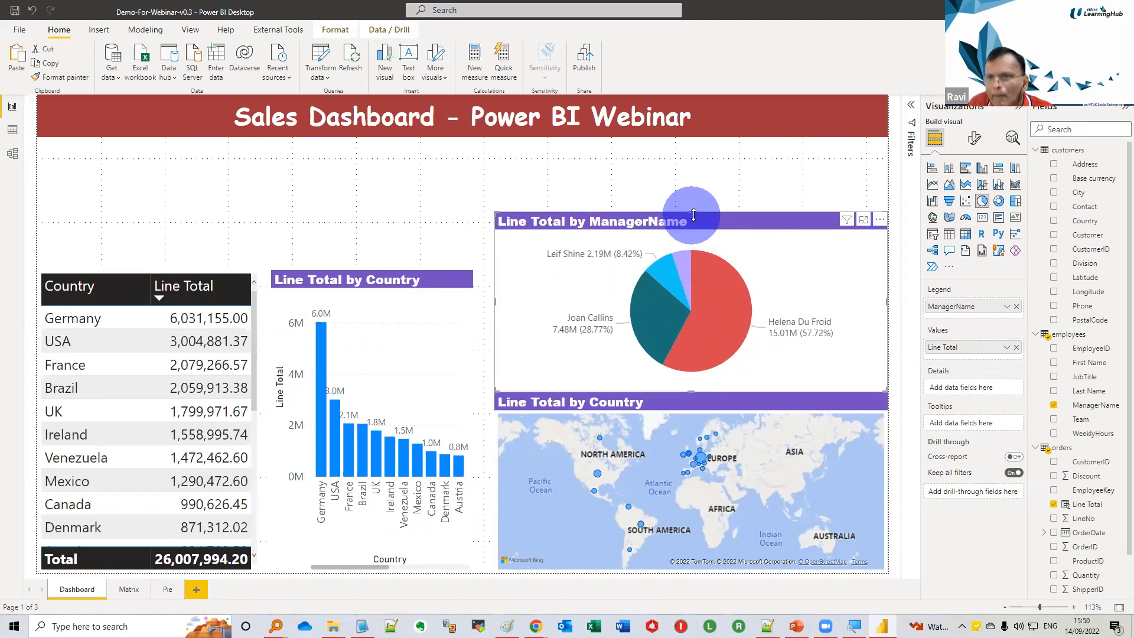
pyautogui.moveTo(694, 214); pyautogui.dragTo(692, 266)
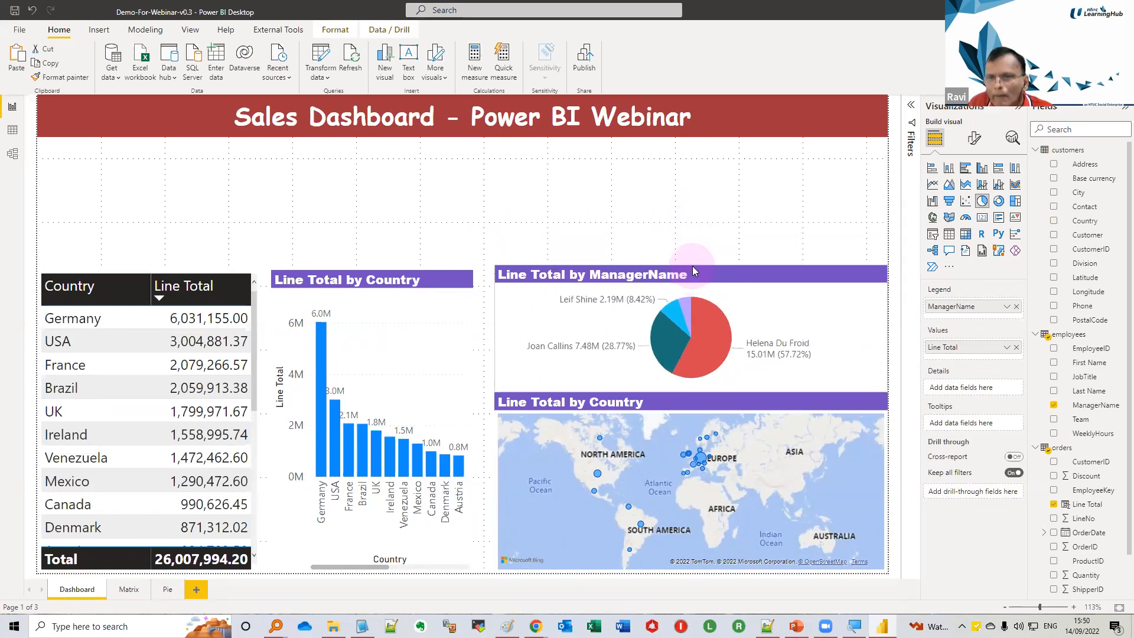
pyautogui.click(700, 438)
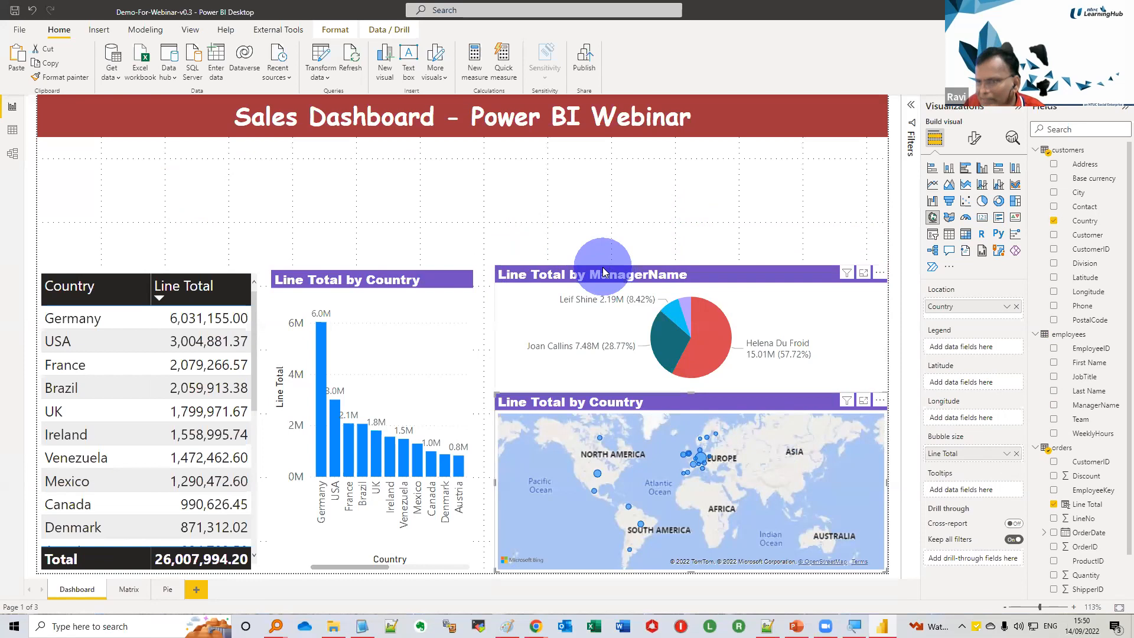
# Save the report, check the Typical Power BI Workflow slide in PowerPoint, and return to Power BI Desktop
pyautogui.click(13, 12)
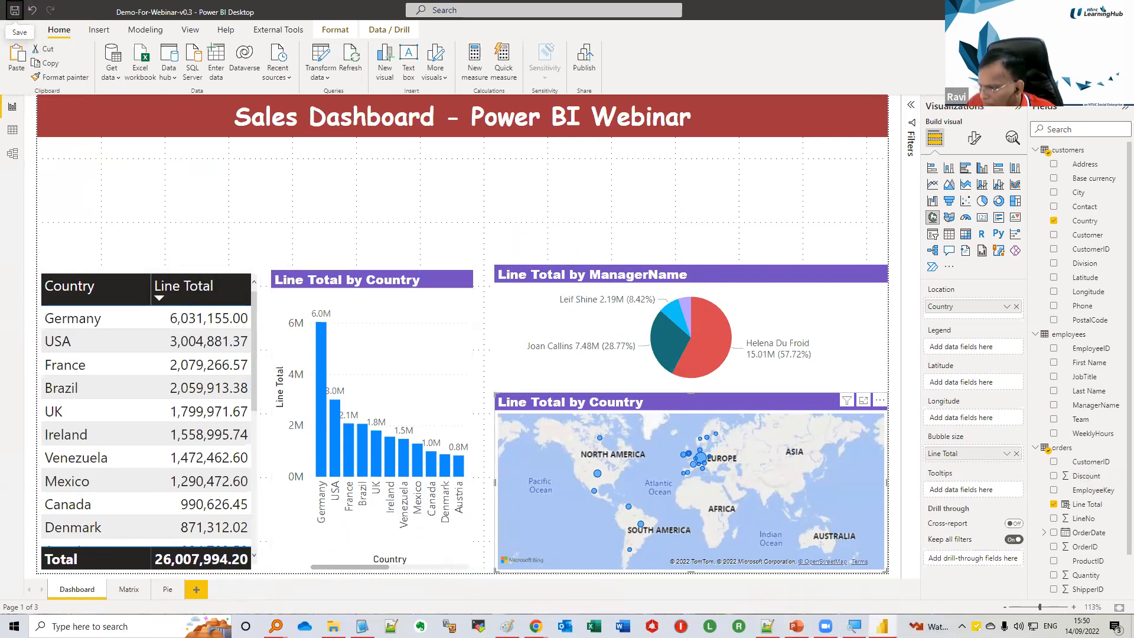
pyautogui.hotkey('alt', 'Tab')
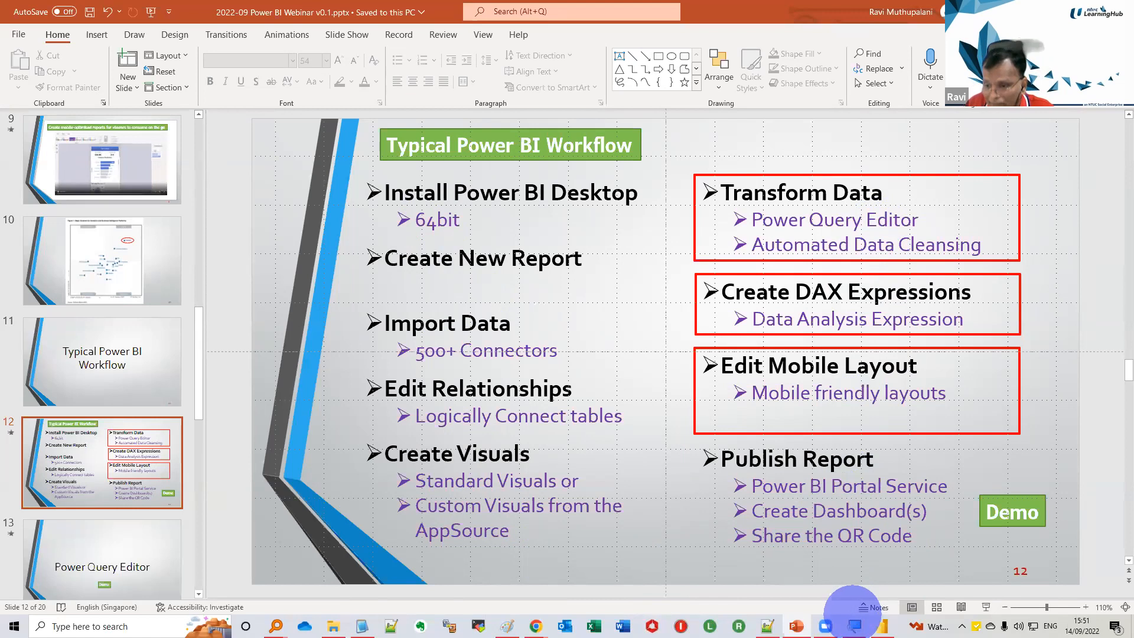
pyautogui.click(882, 625)
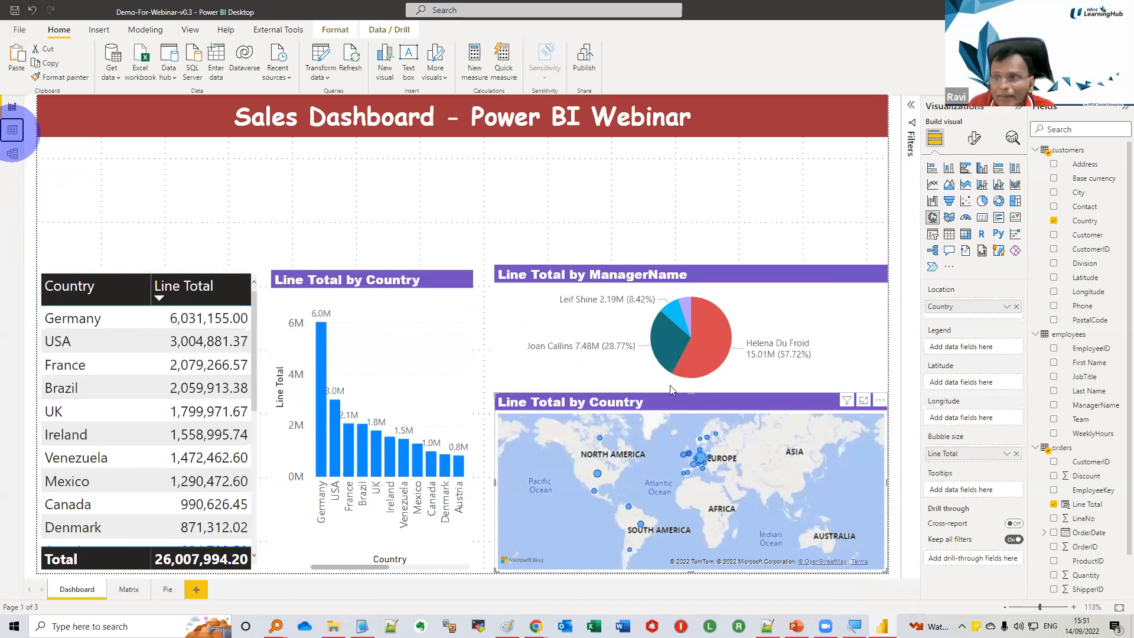
# Display the stock table's data and open its stock query in Power Query Editor
pyautogui.click(13, 130)
pyautogui.click(1054, 533)
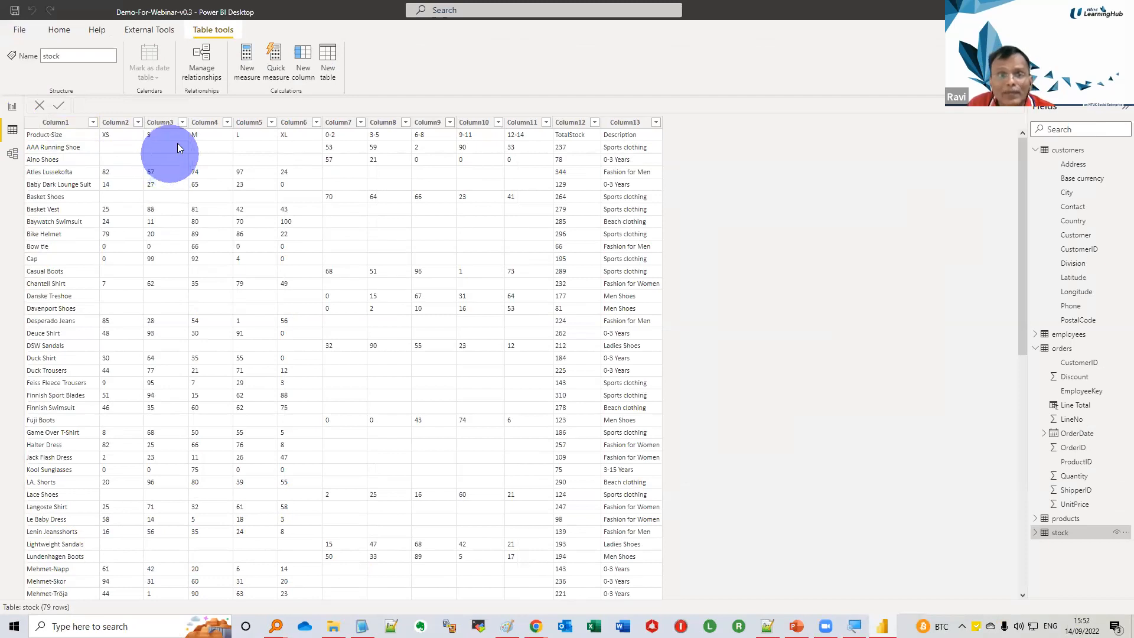
pyautogui.click(64, 32)
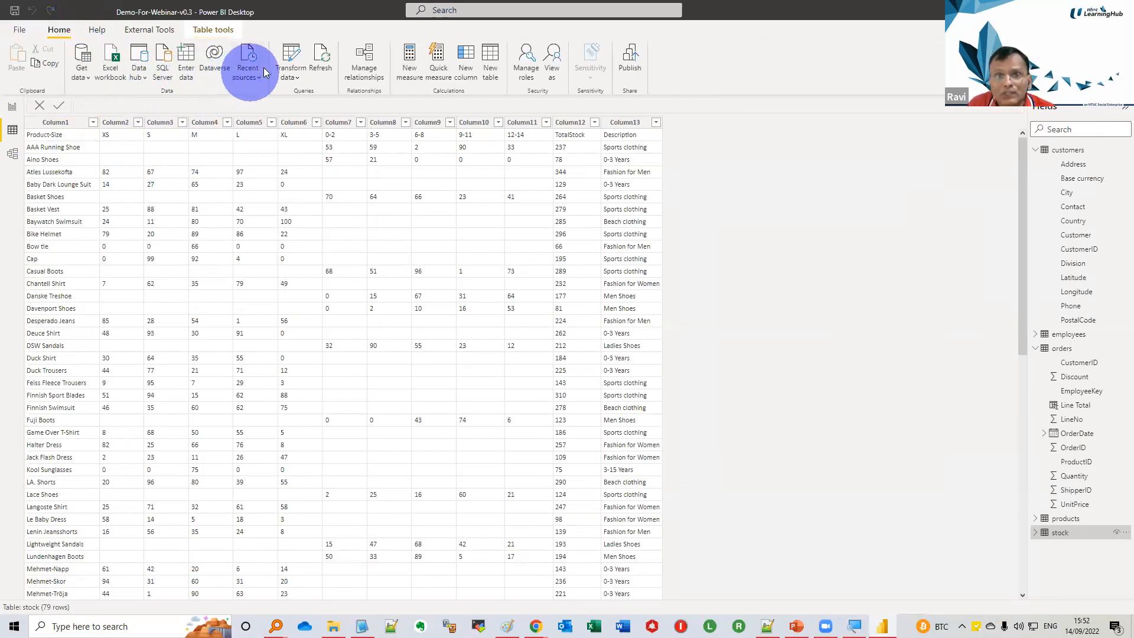
pyautogui.click(281, 73)
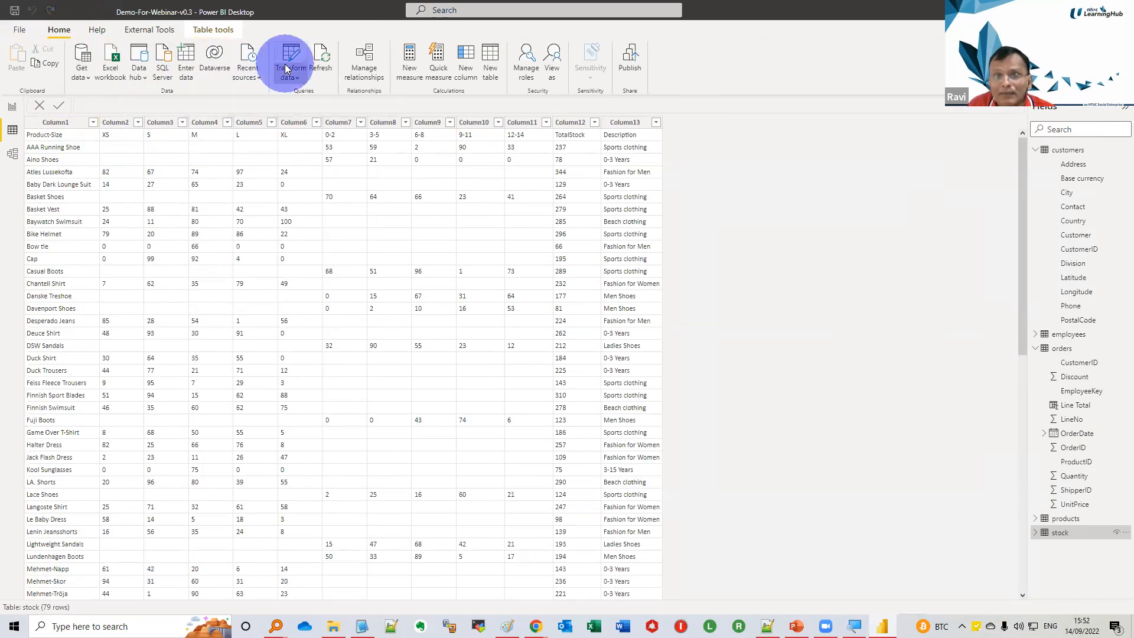
pyautogui.click(295, 94)
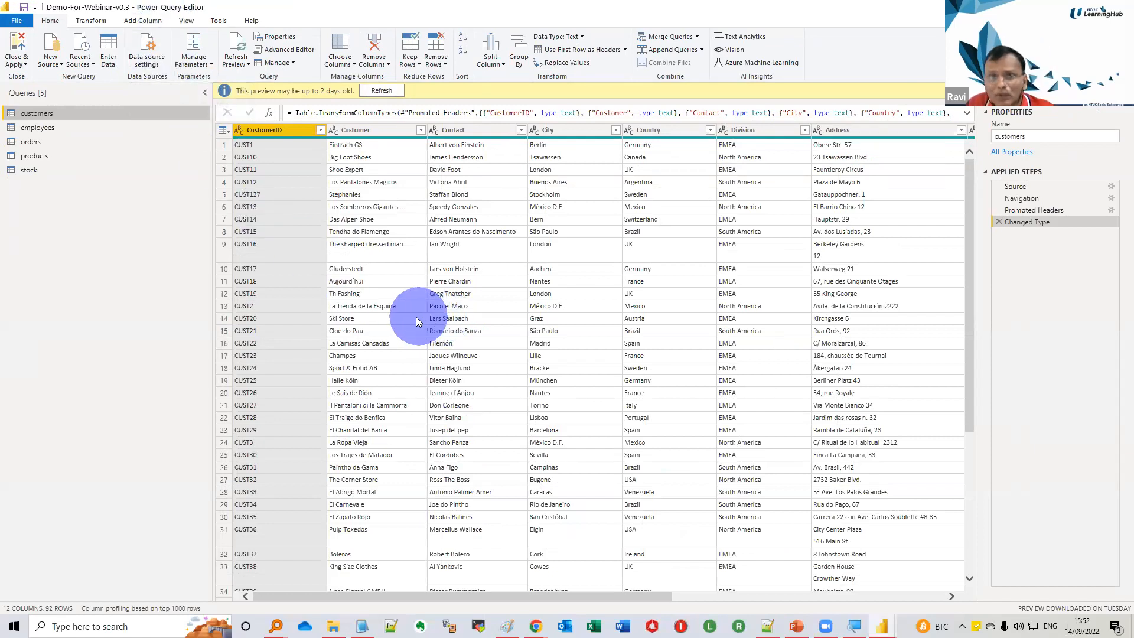
pyautogui.click(35, 168)
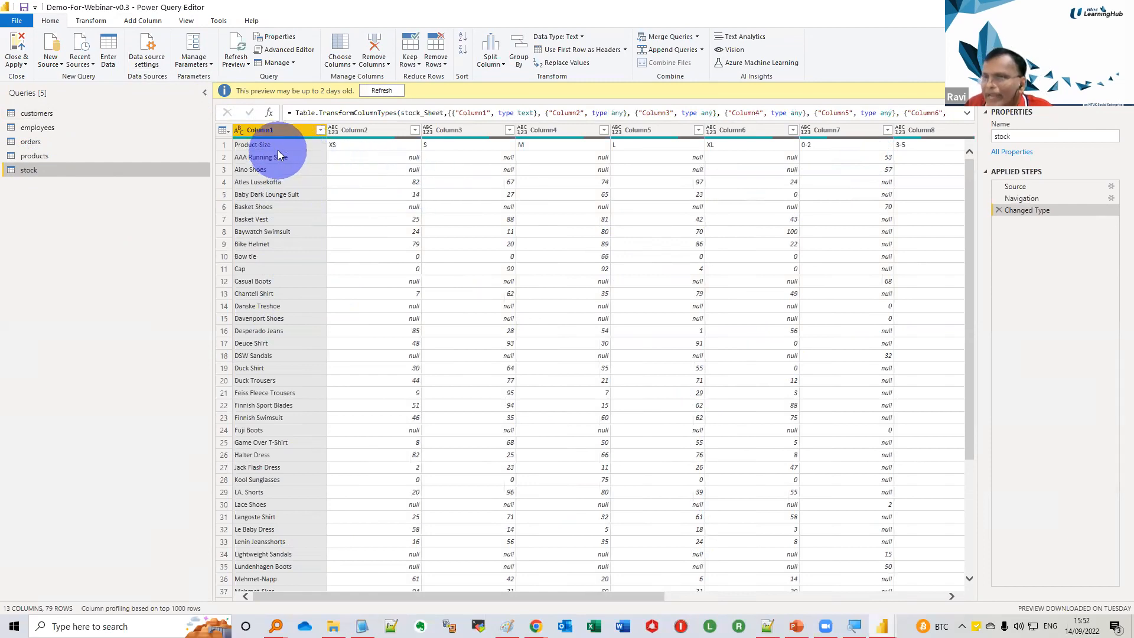
# Use the first row of the stock query as headers and remove the TotalStock column
pyautogui.click(611, 53)
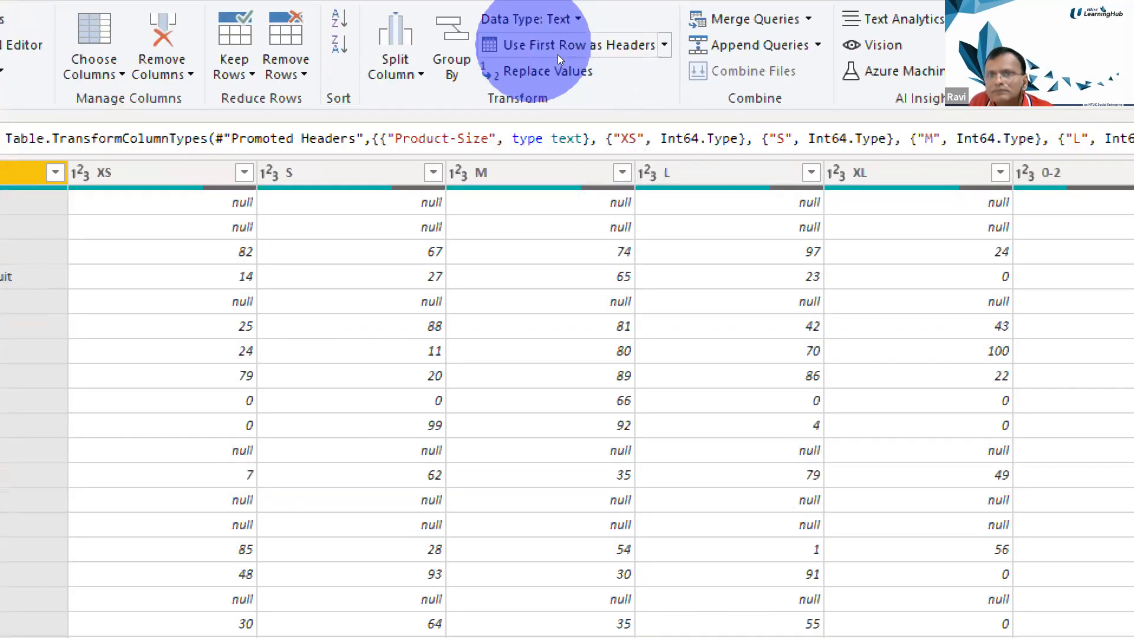
pyautogui.click(383, 173)
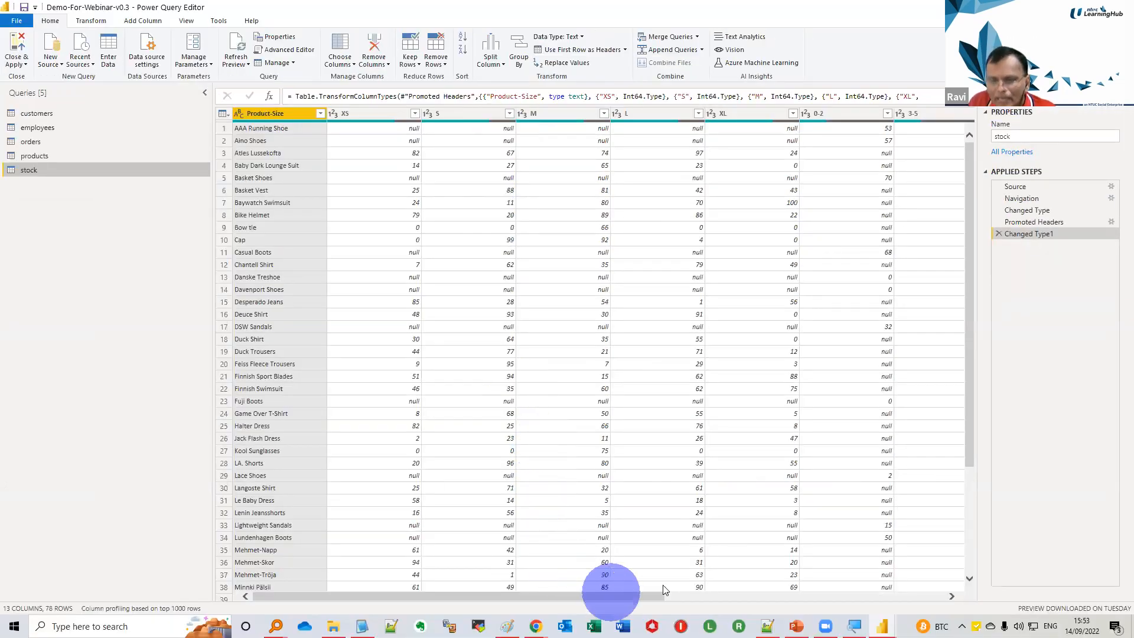
pyautogui.click(720, 595)
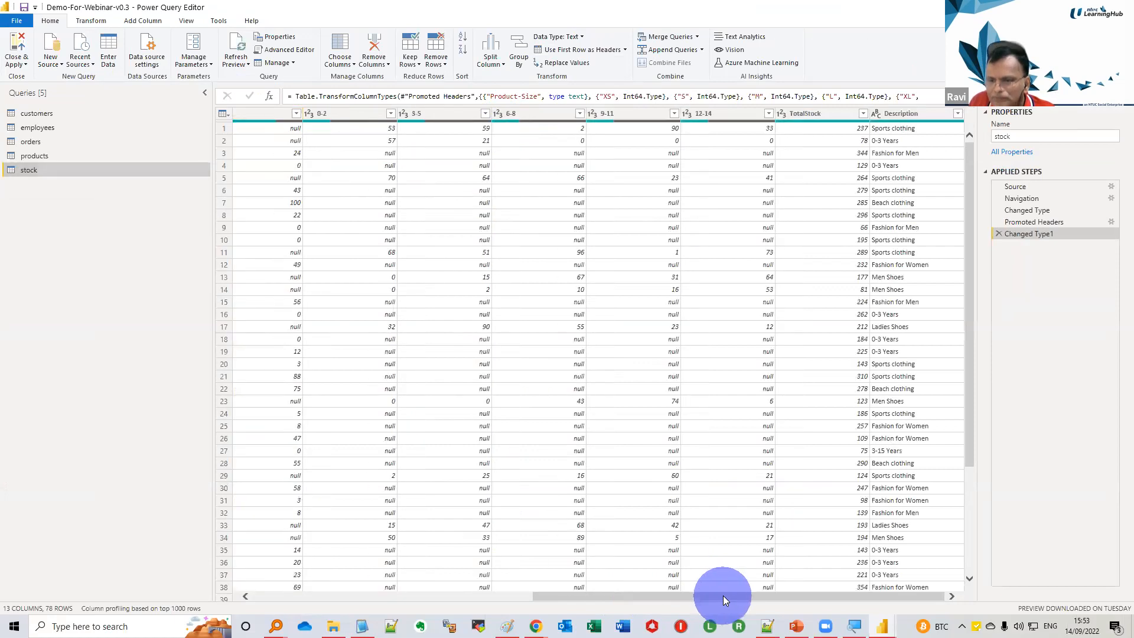
pyautogui.click(829, 117)
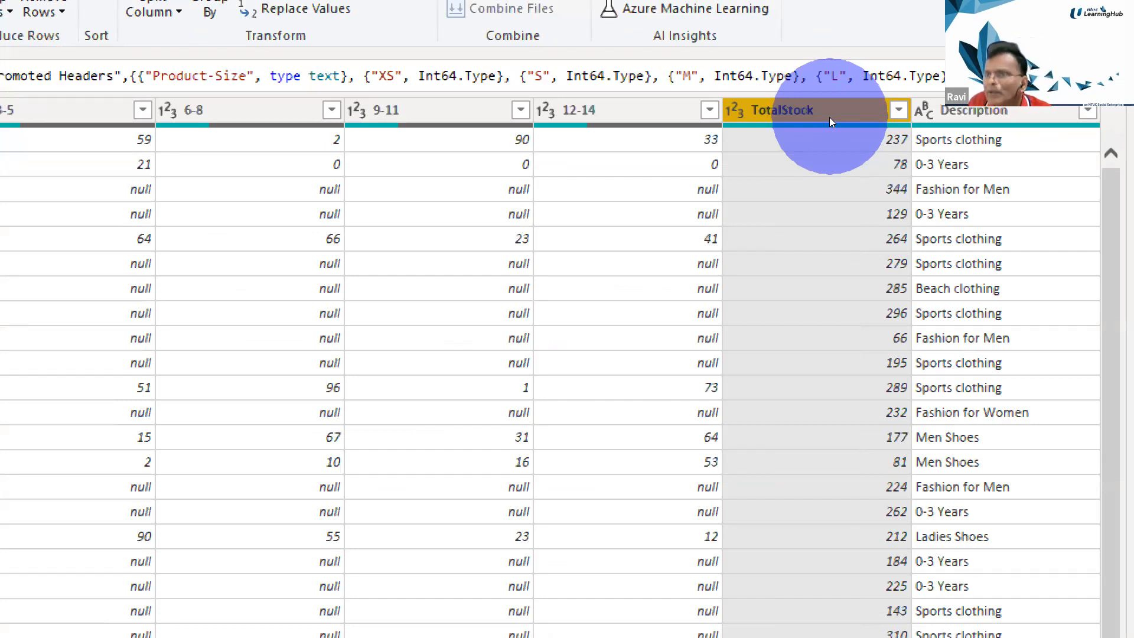
pyautogui.rightClick(829, 117)
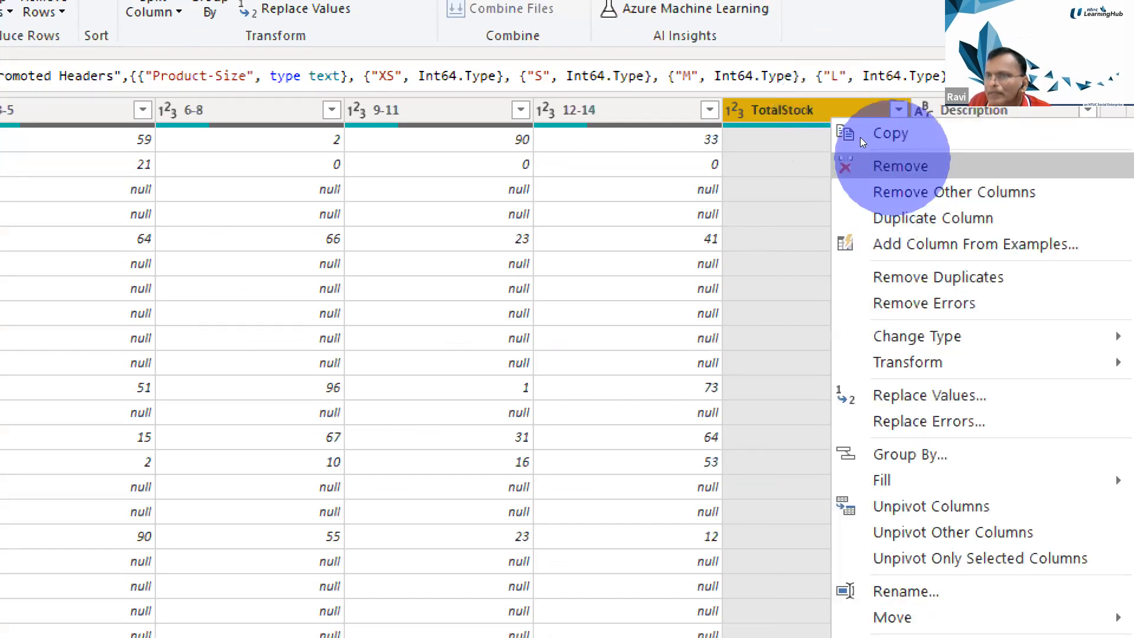
pyautogui.click(862, 164)
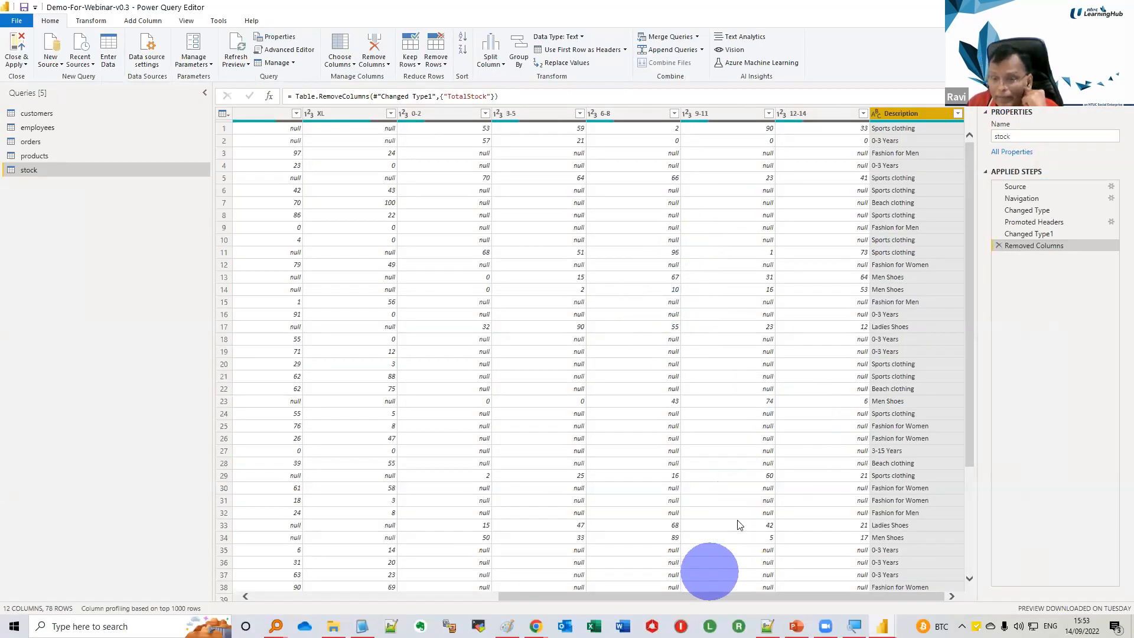
# Unpivot the stock query's size columns from XS through 12-14 into attribute and value rows
pyautogui.click(816, 117)
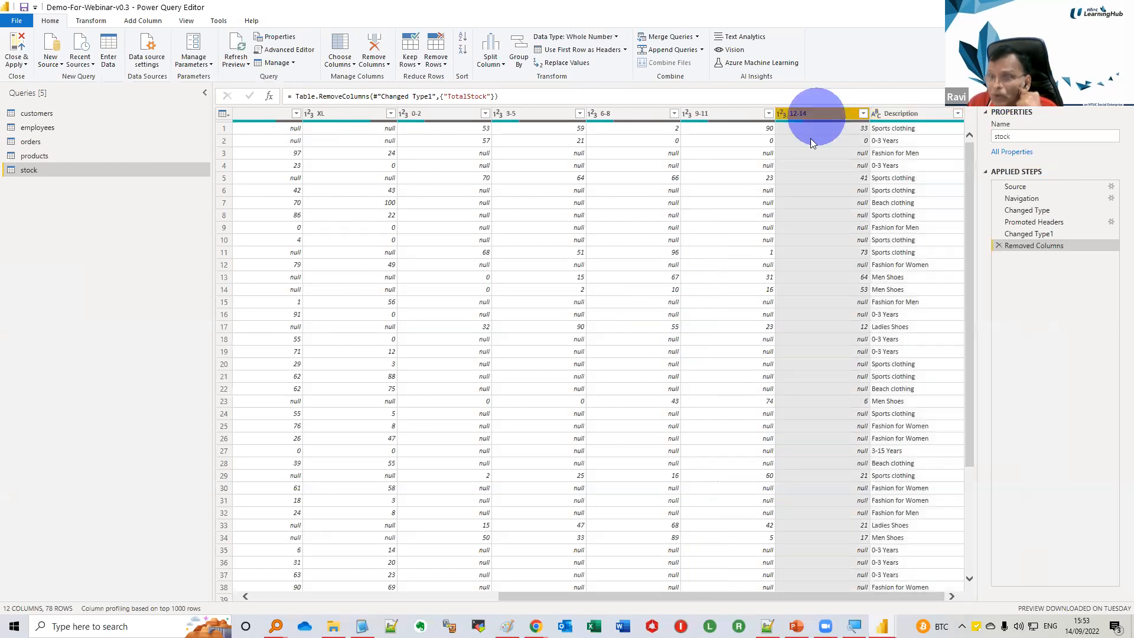
pyautogui.moveTo(683, 600); pyautogui.dragTo(357, 584)
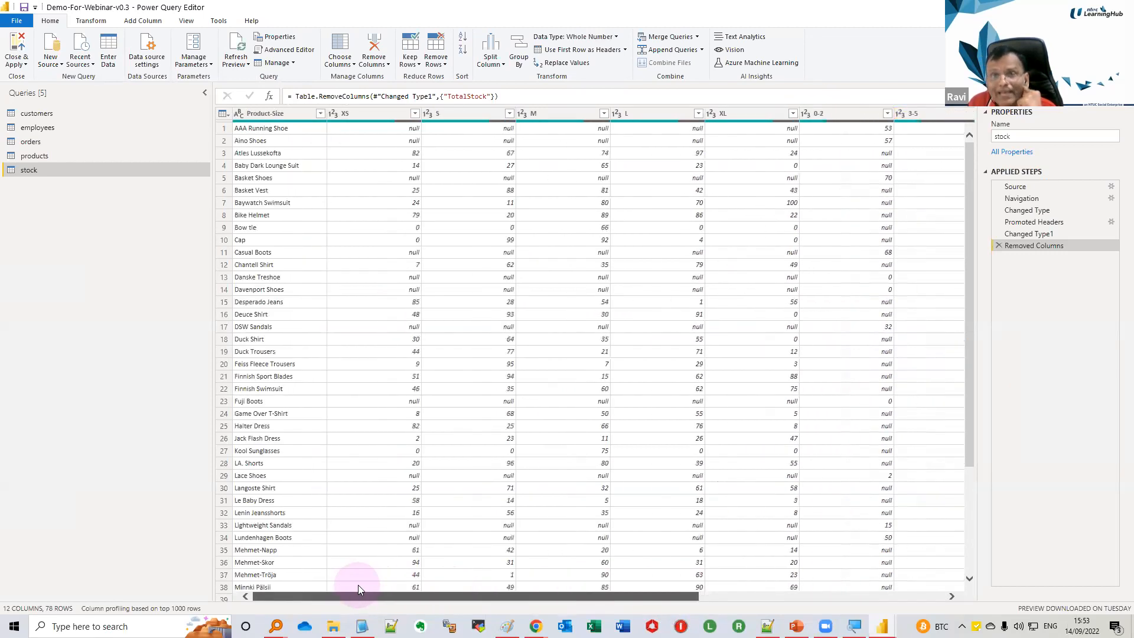
pyautogui.keyDown('shift'); pyautogui.click(369, 114); pyautogui.keyUp('shift')
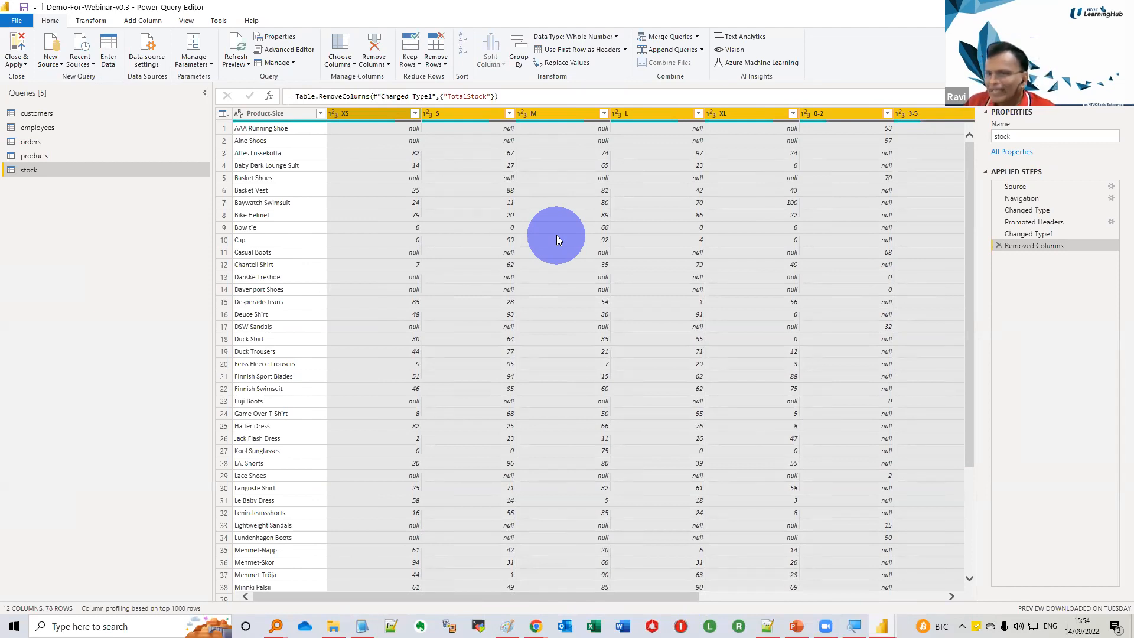
pyautogui.rightClick(668, 121)
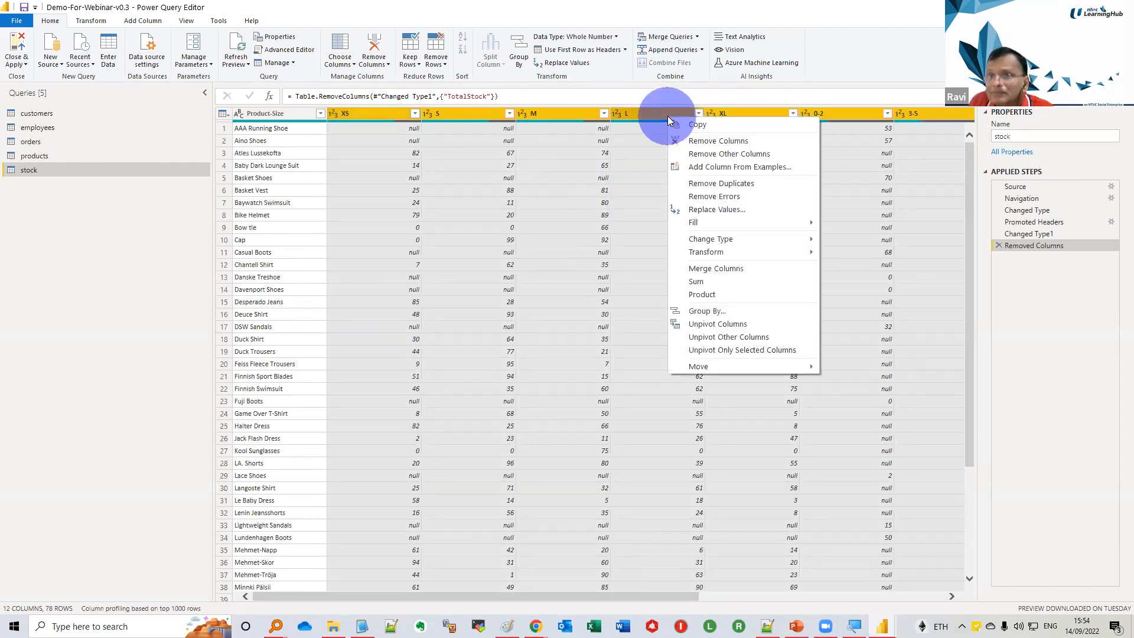
pyautogui.click(710, 323)
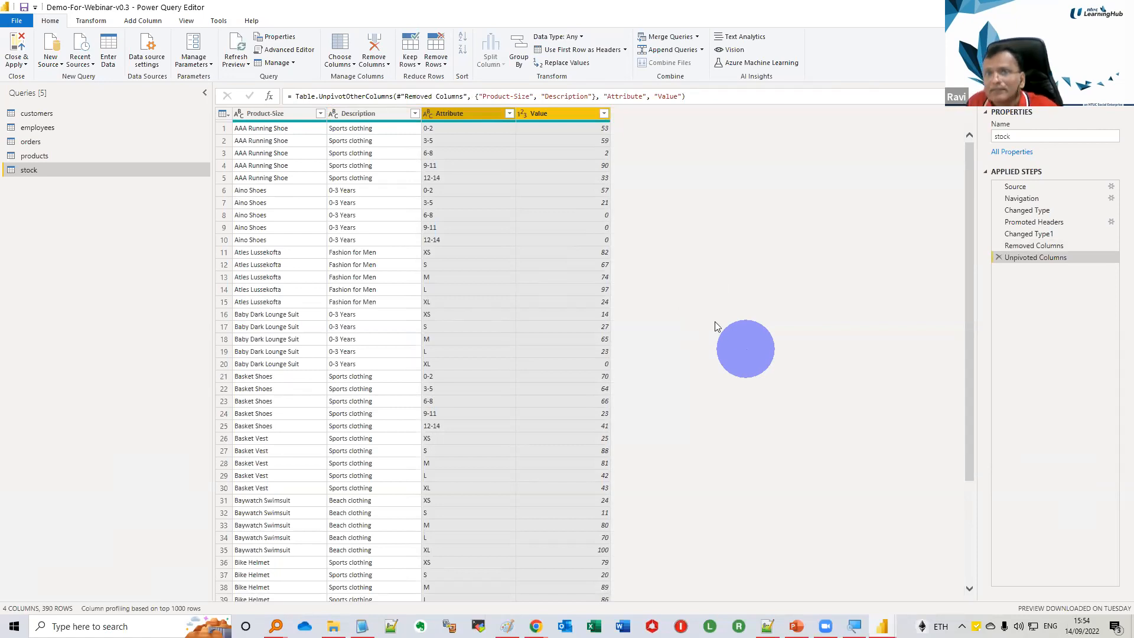
# Rename the Attribute column to Size and the Value column to Qty
pyautogui.click(479, 116)
pyautogui.doubleClick(479, 116)
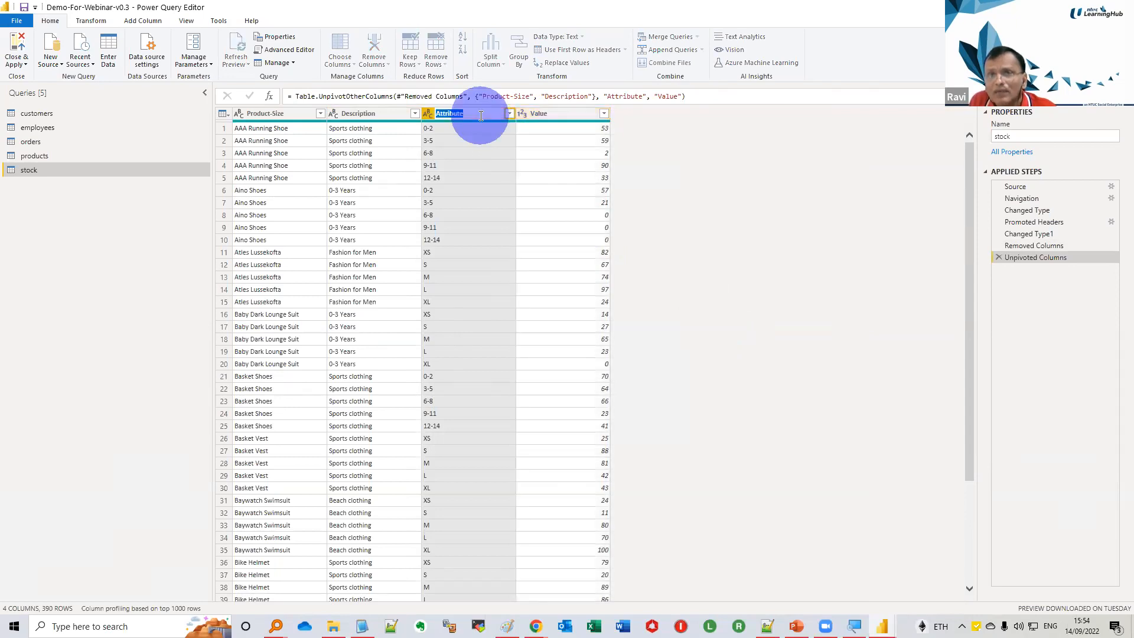
pyautogui.write('Size')
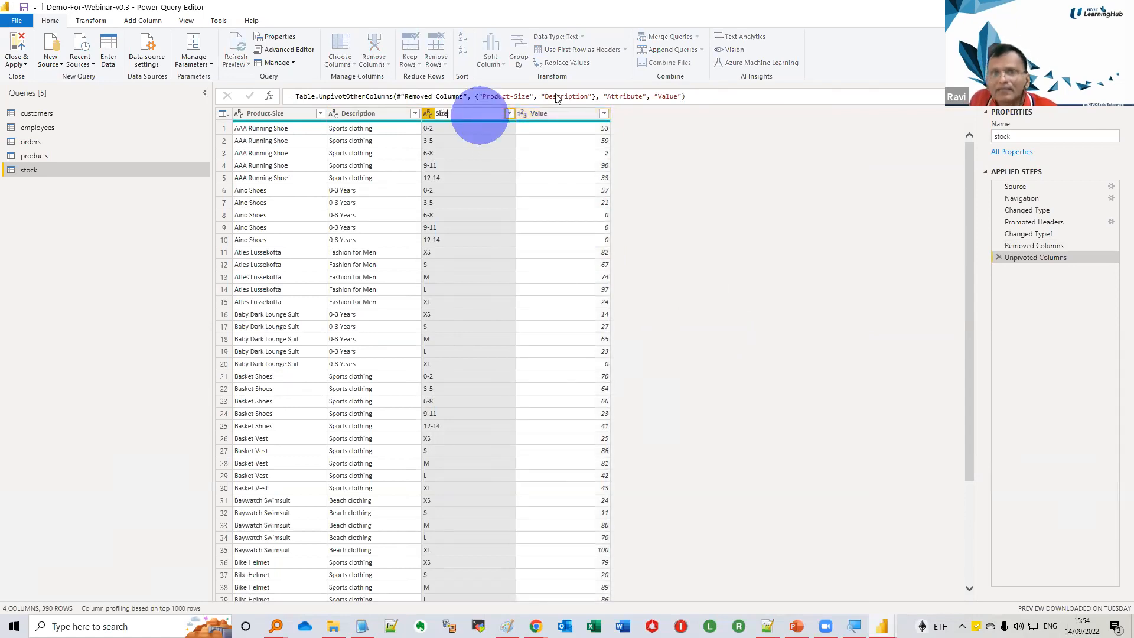
pyautogui.click(557, 93)
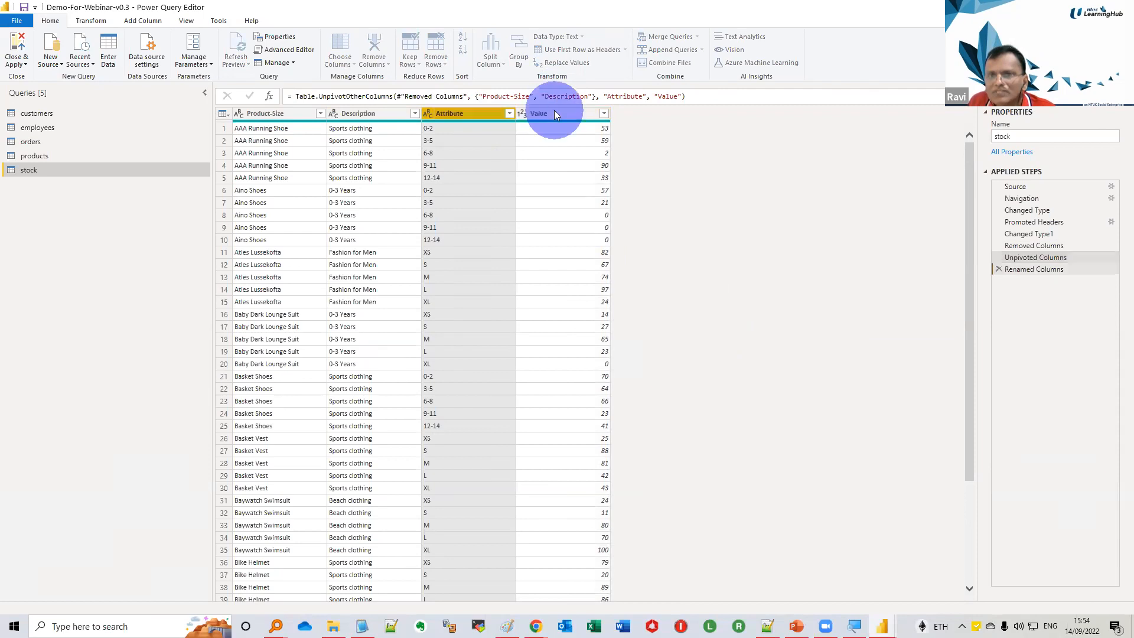
pyautogui.doubleClick(553, 112)
pyautogui.write('Qt')
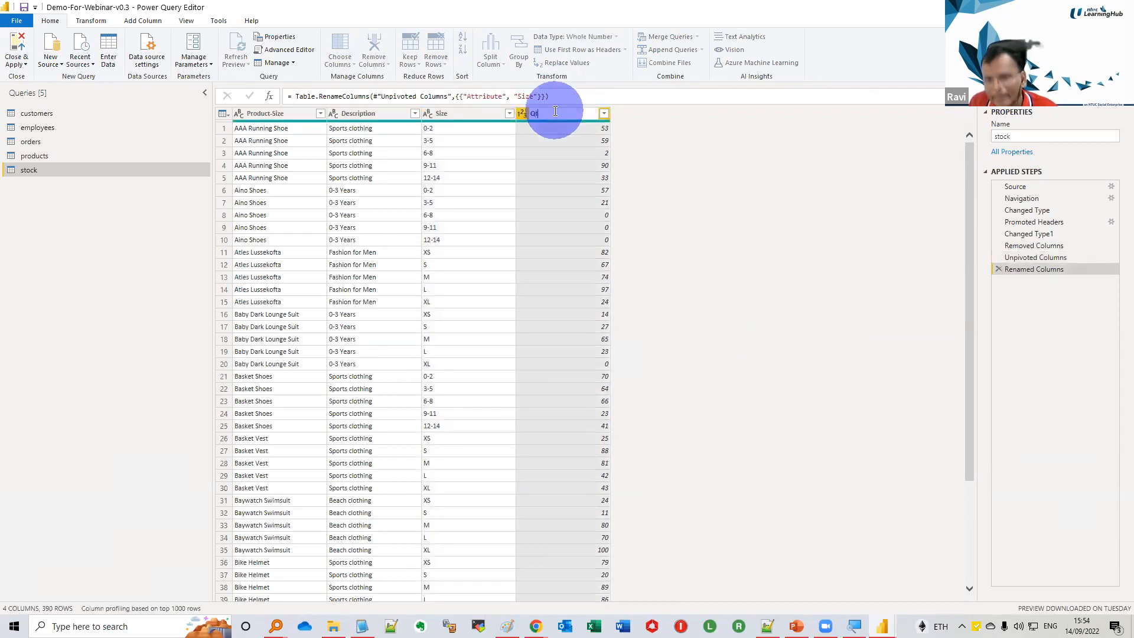
pyautogui.write('y')
pyautogui.press('Return')
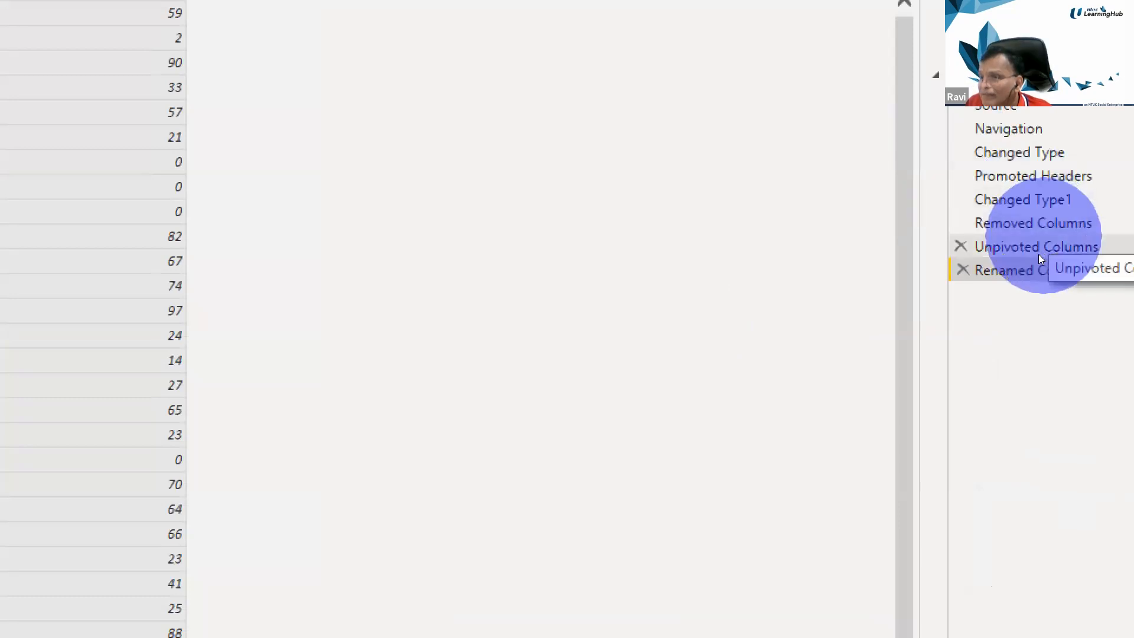
# Review the stock query's data at its earlier applied steps, from Unpivoted Columns back to Changed Type
pyautogui.click(1039, 257)
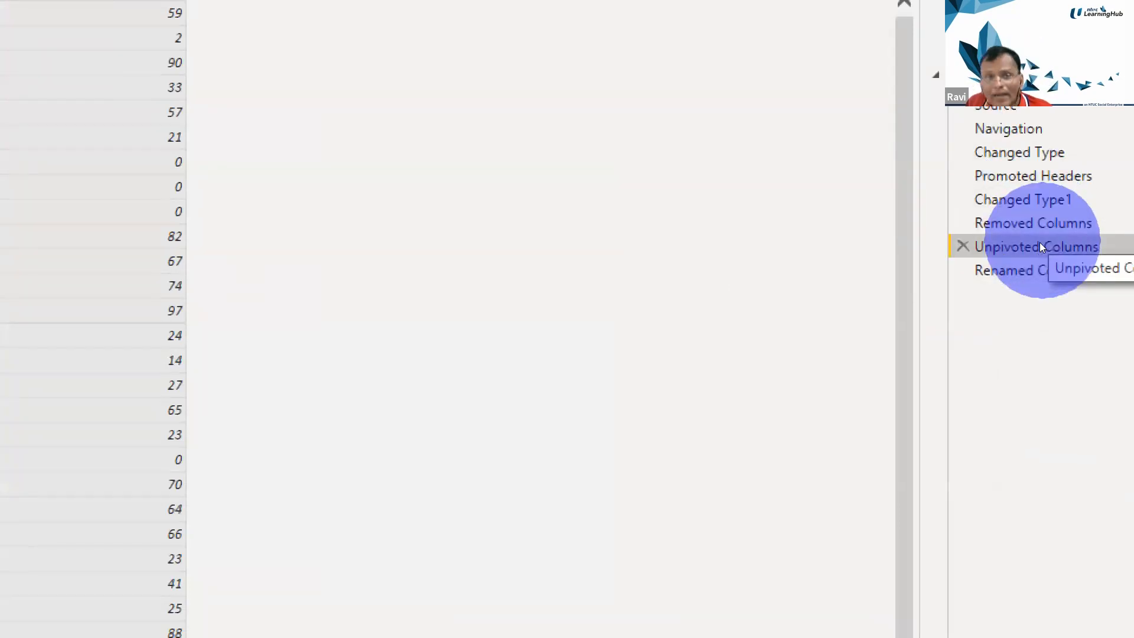
pyautogui.click(1040, 228)
pyautogui.click(1043, 206)
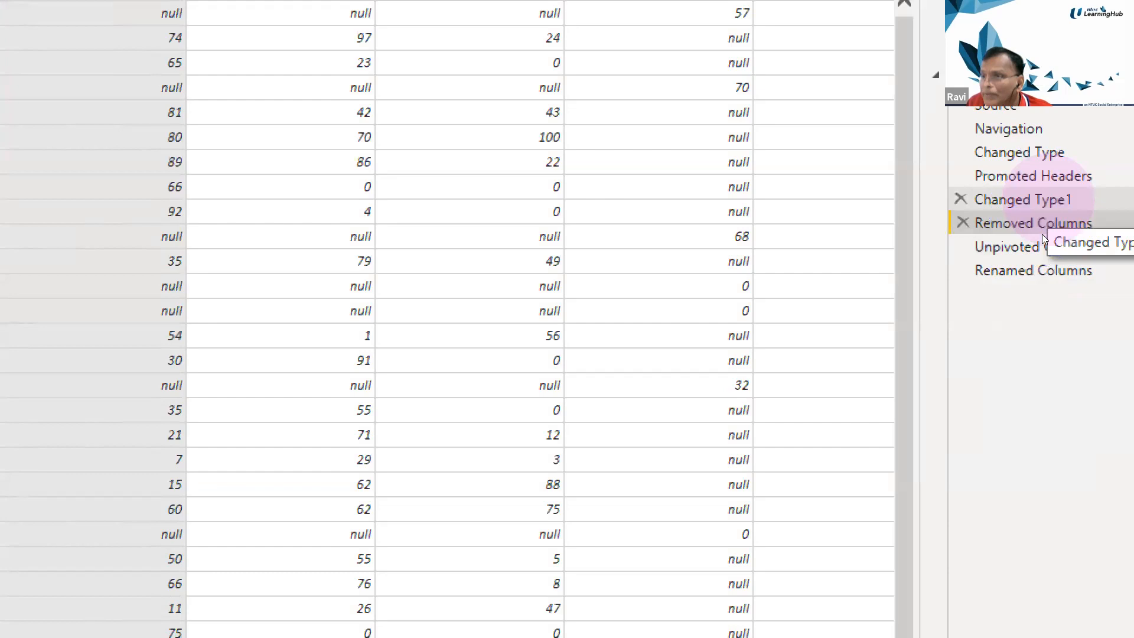
pyautogui.click(1043, 176)
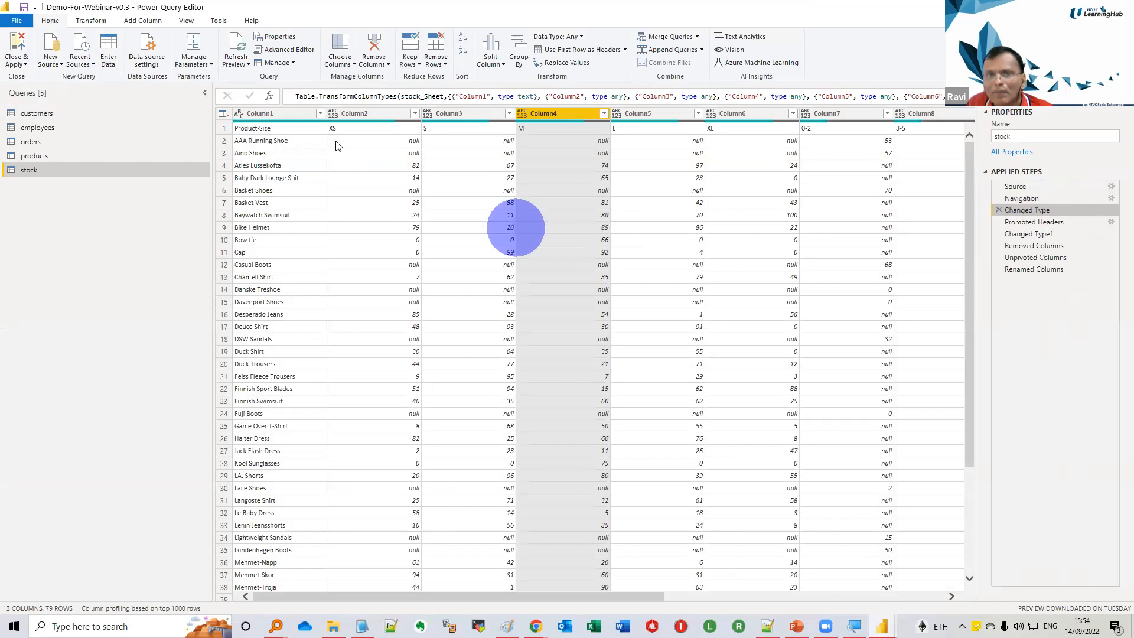
# Return to the stock query's Renamed Columns step, then apply the query changes and close the editor
pyautogui.click(1017, 272)
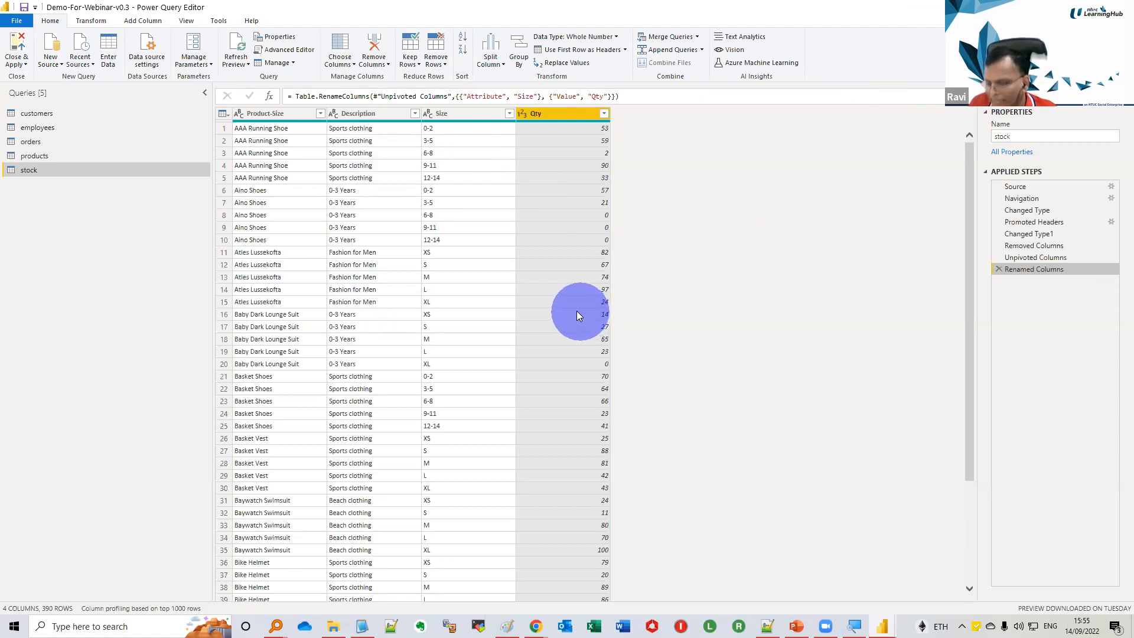
pyautogui.click(20, 63)
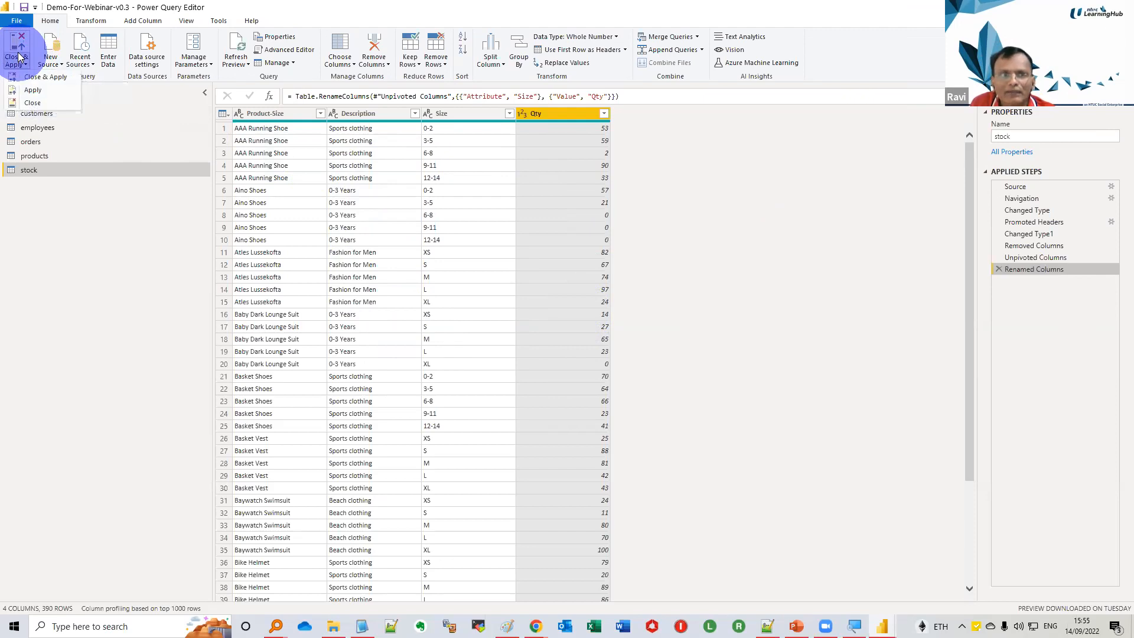
pyautogui.click(27, 79)
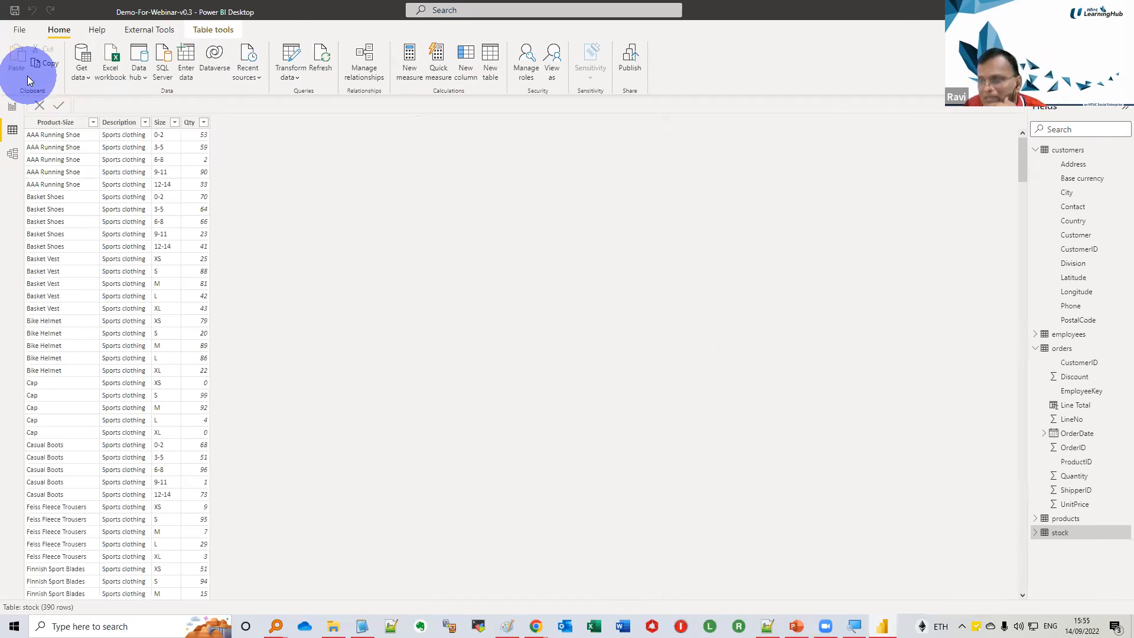
# Create an active many-to-one relationship from Description in stock to Product in products, with single cross-filter direction, and return to the report view
pyautogui.click(12, 154)
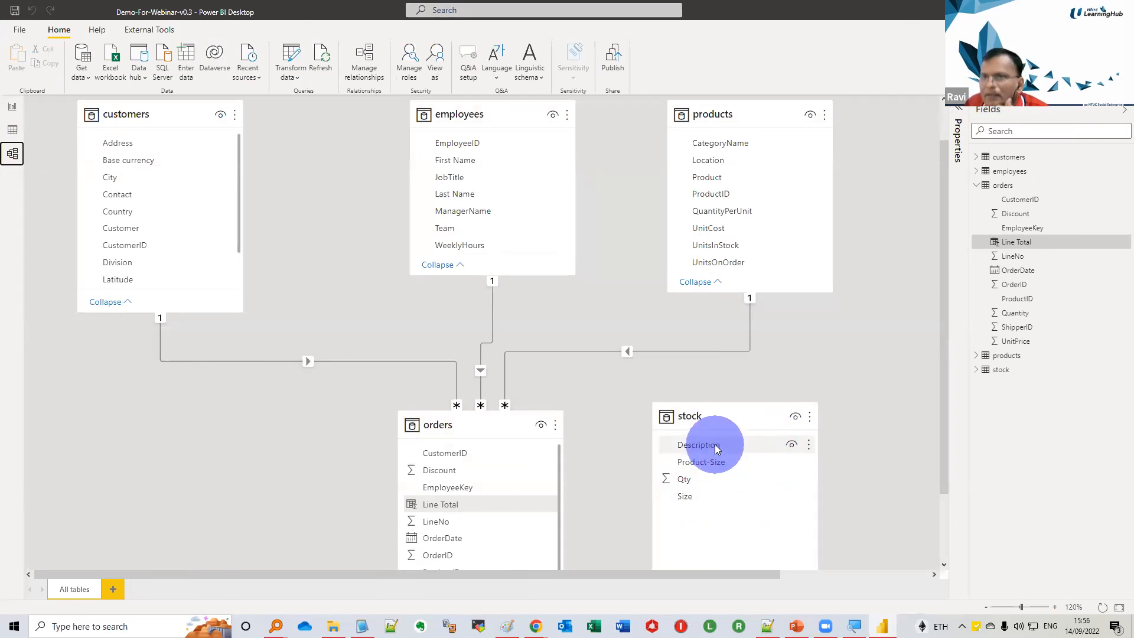
pyautogui.moveTo(716, 449); pyautogui.dragTo(739, 183)
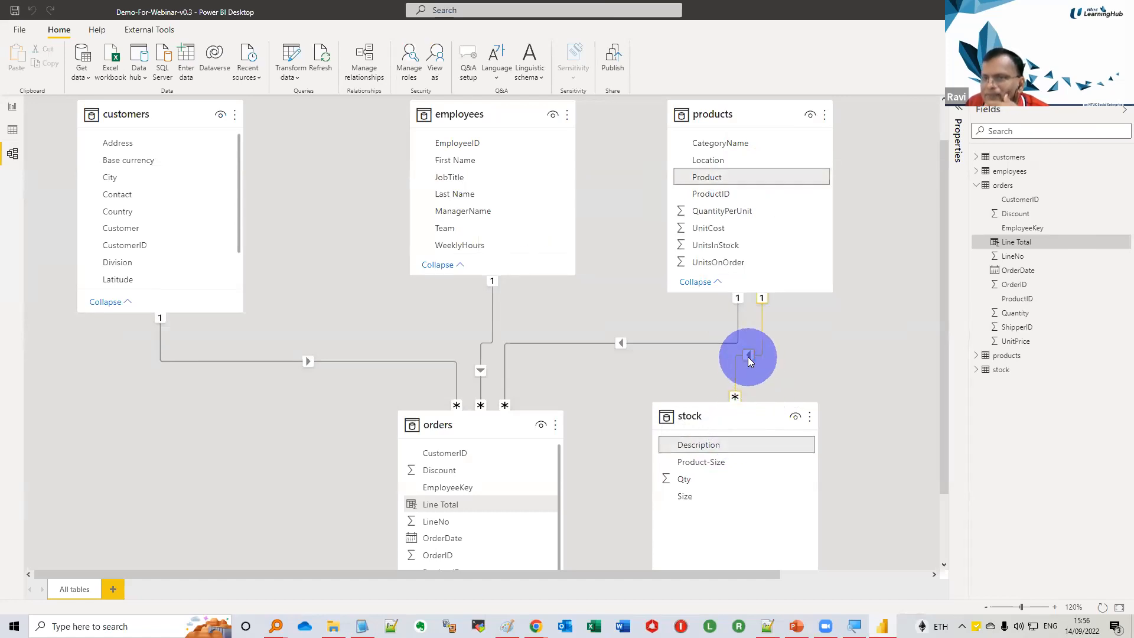
pyautogui.doubleClick(748, 361)
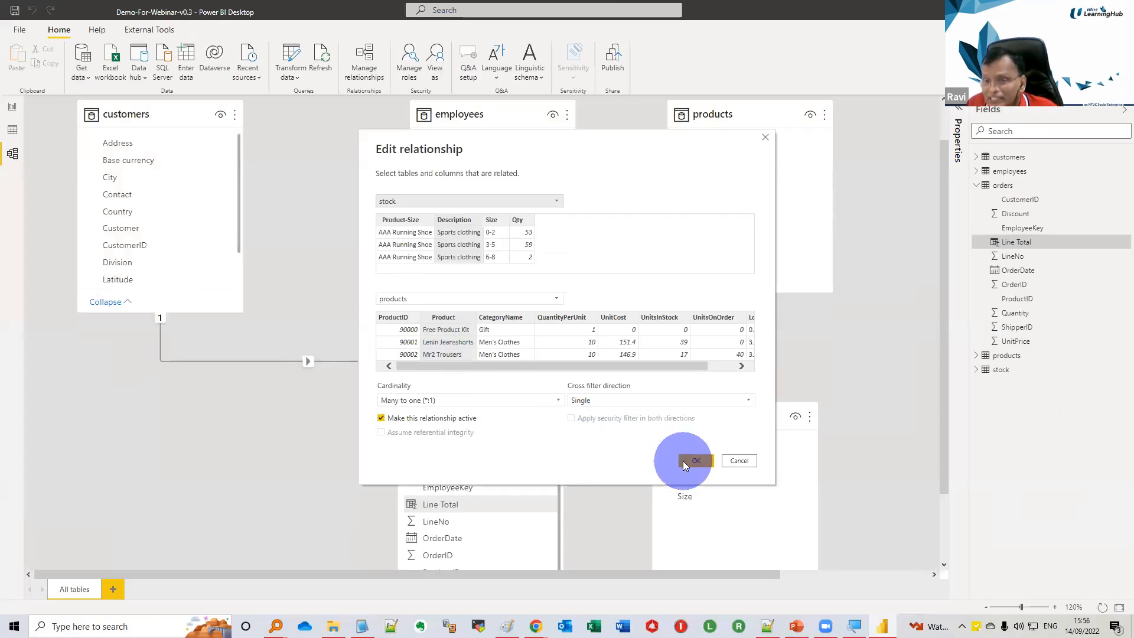
pyautogui.click(685, 464)
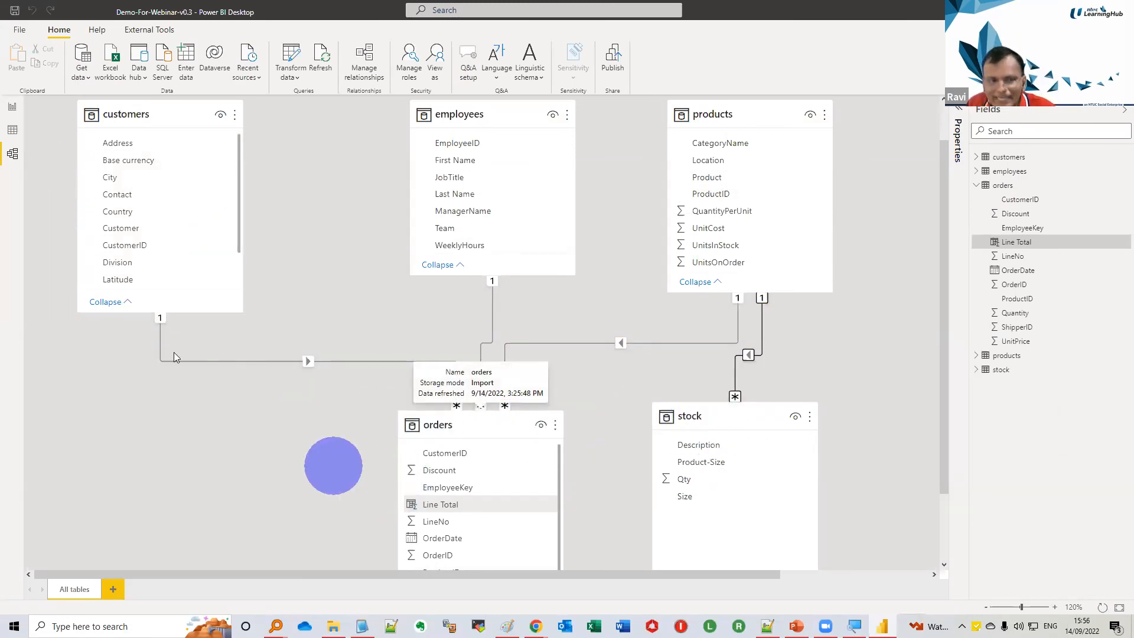
pyautogui.click(12, 106)
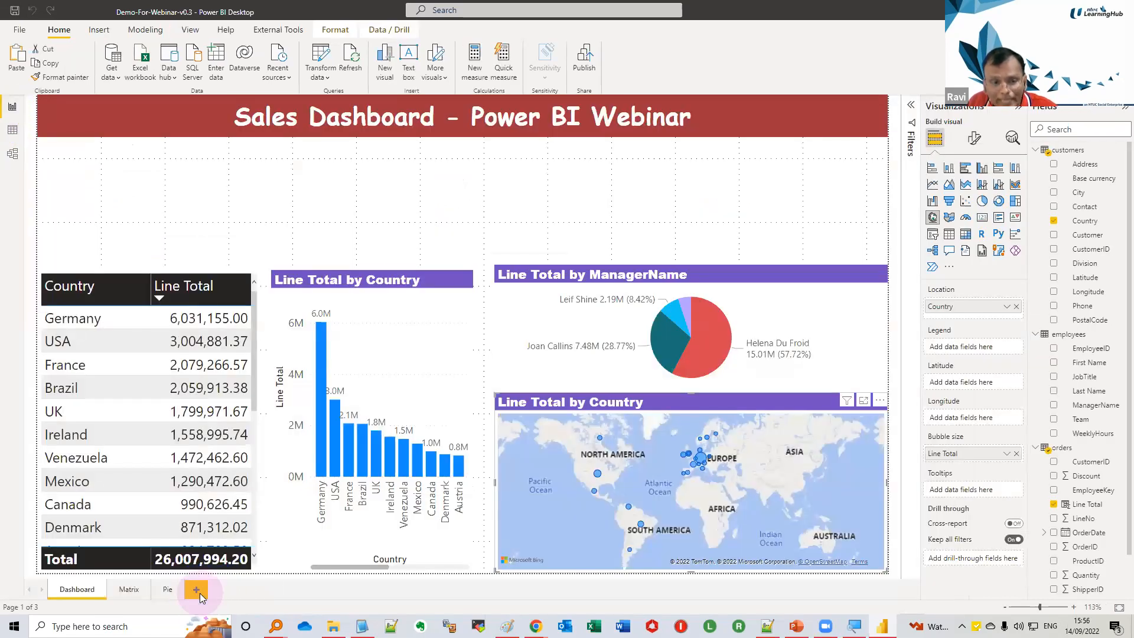
# Add a new report page and copy the title text box from the Pie page onto it
pyautogui.click(197, 590)
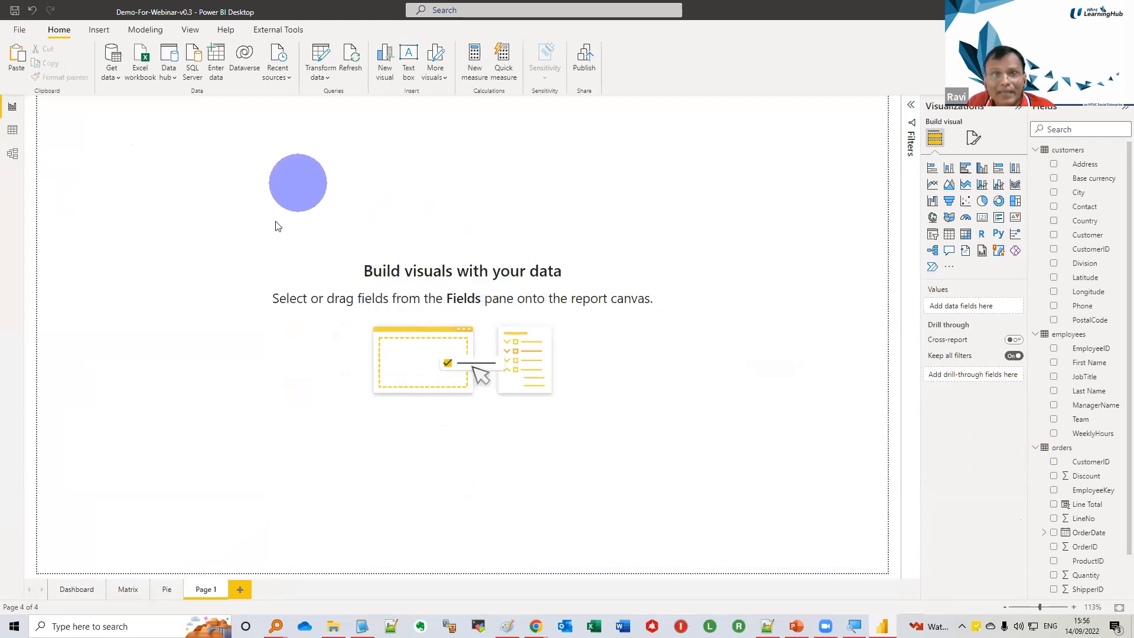
pyautogui.click(173, 590)
pyautogui.click(541, 138)
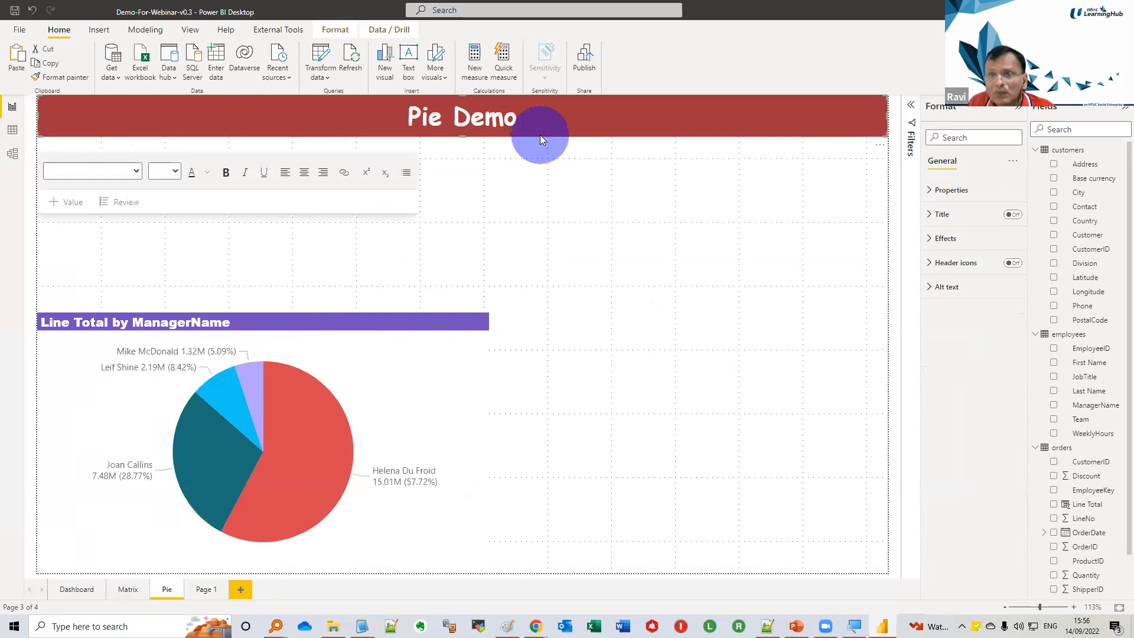
pyautogui.click(209, 589)
pyautogui.hotkey('ctrl', 'v')
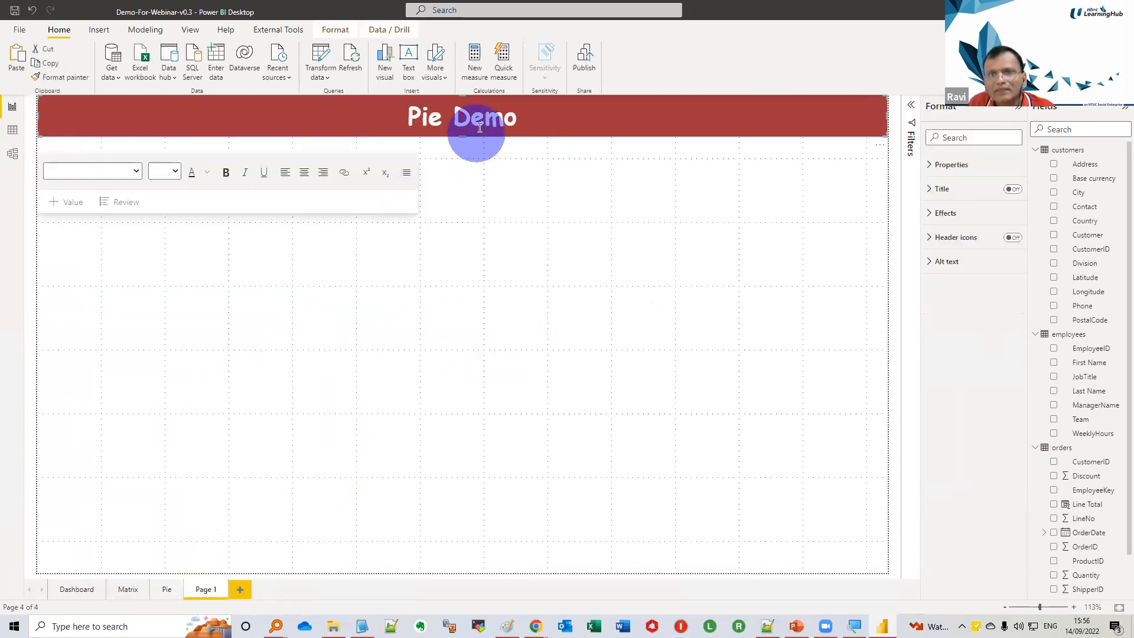
# Change the copied title text on the new page to "Data Transformation Demo"
pyautogui.doubleClick(480, 124)
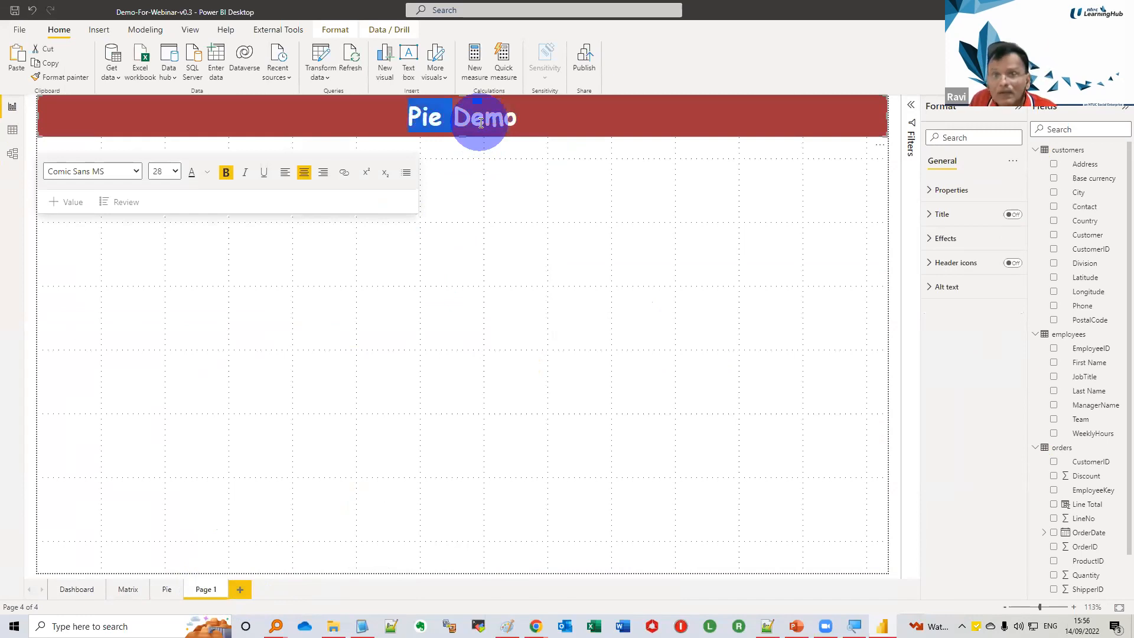
pyautogui.write('Data T')
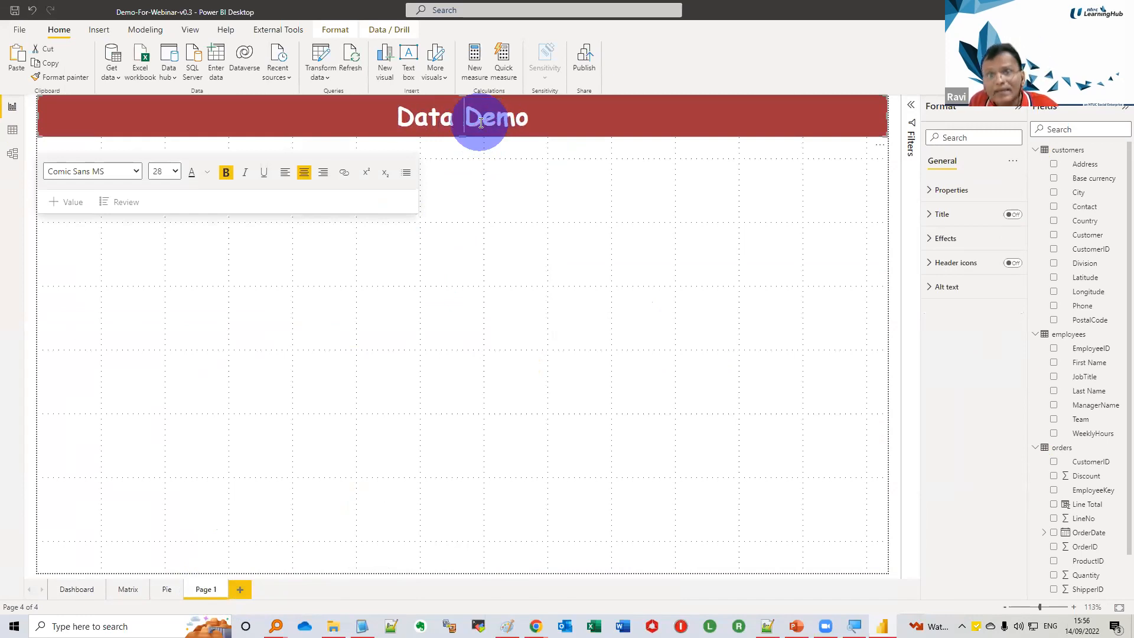
pyautogui.write('ransforma')
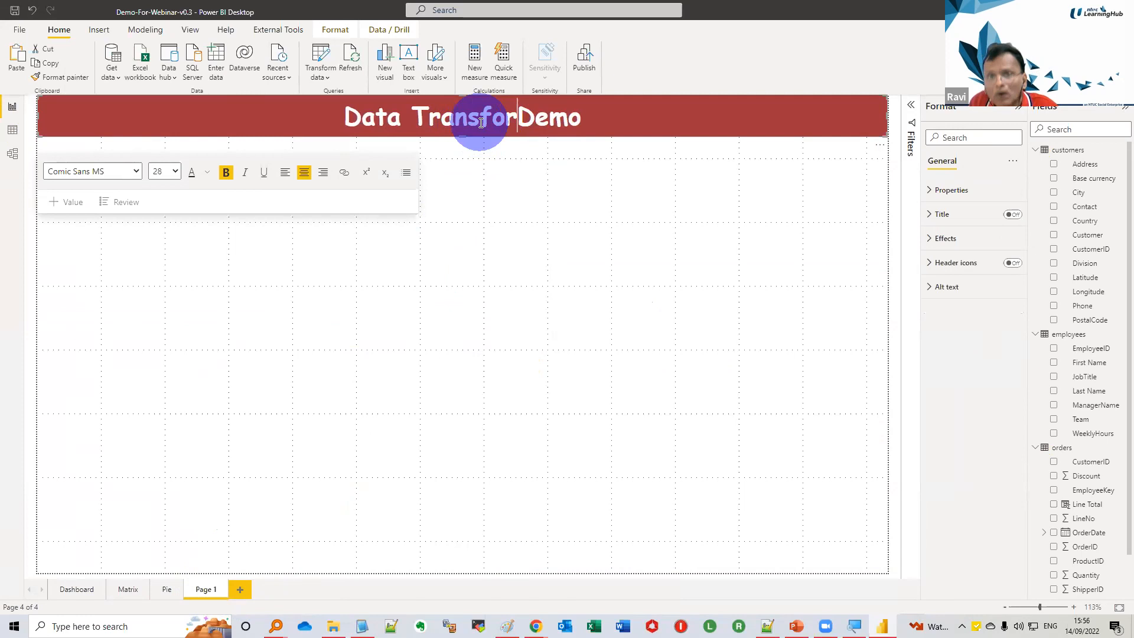
pyautogui.write('tion')
pyautogui.click(310, 470)
# Rename the new report page as Data Transformation
pyautogui.click(201, 588)
pyautogui.doubleClick(207, 588)
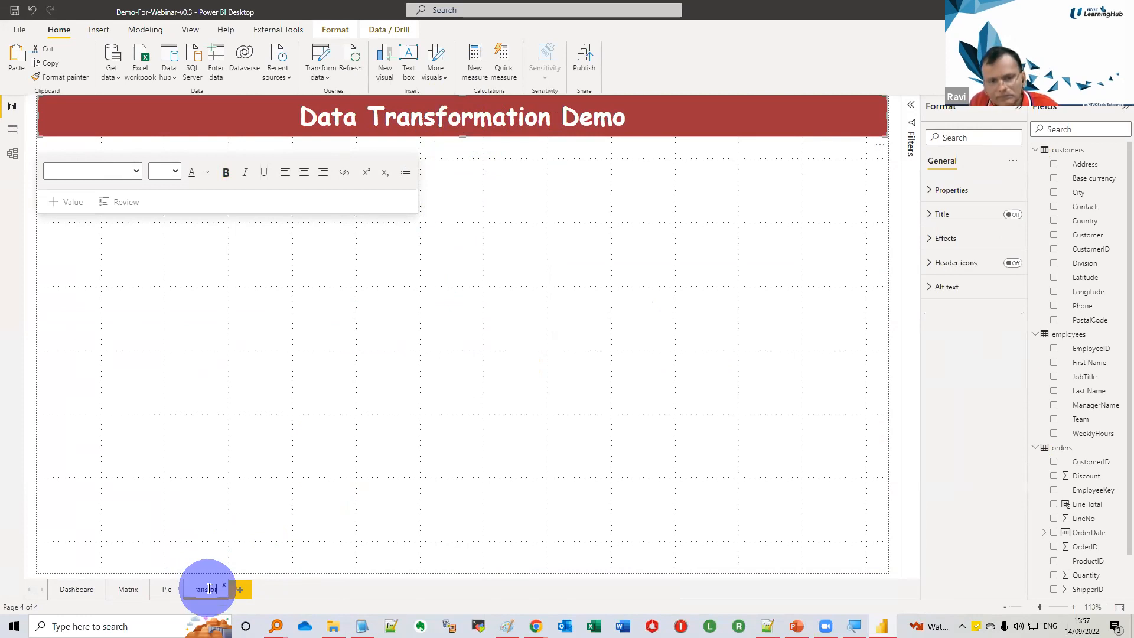
pyautogui.write('Data Transformation')
pyautogui.press('Return')
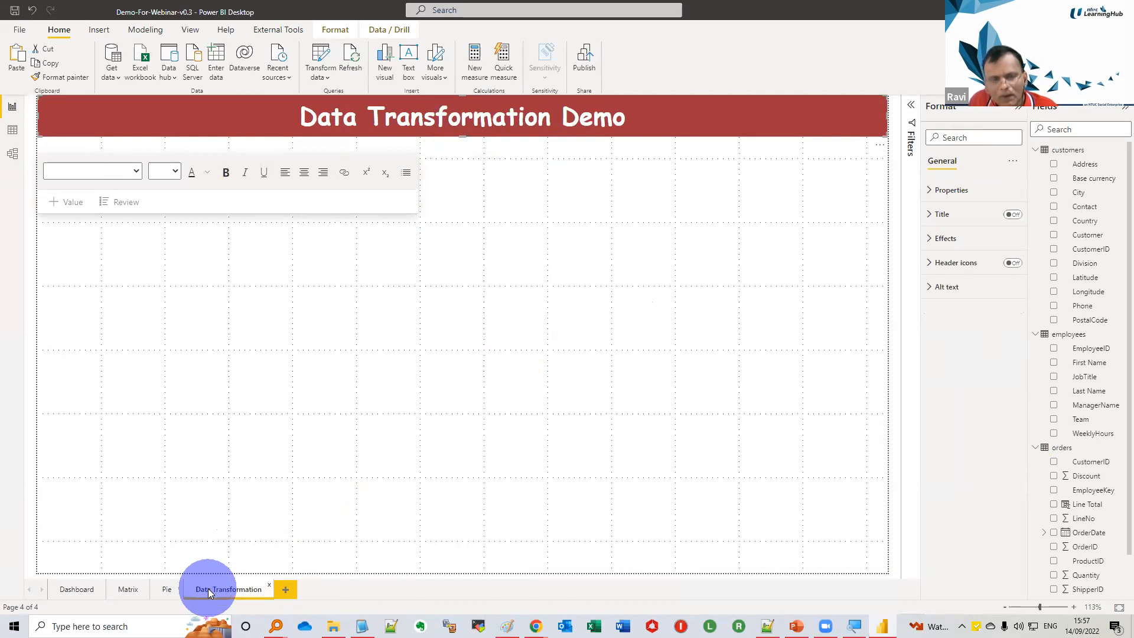
pyautogui.click(438, 462)
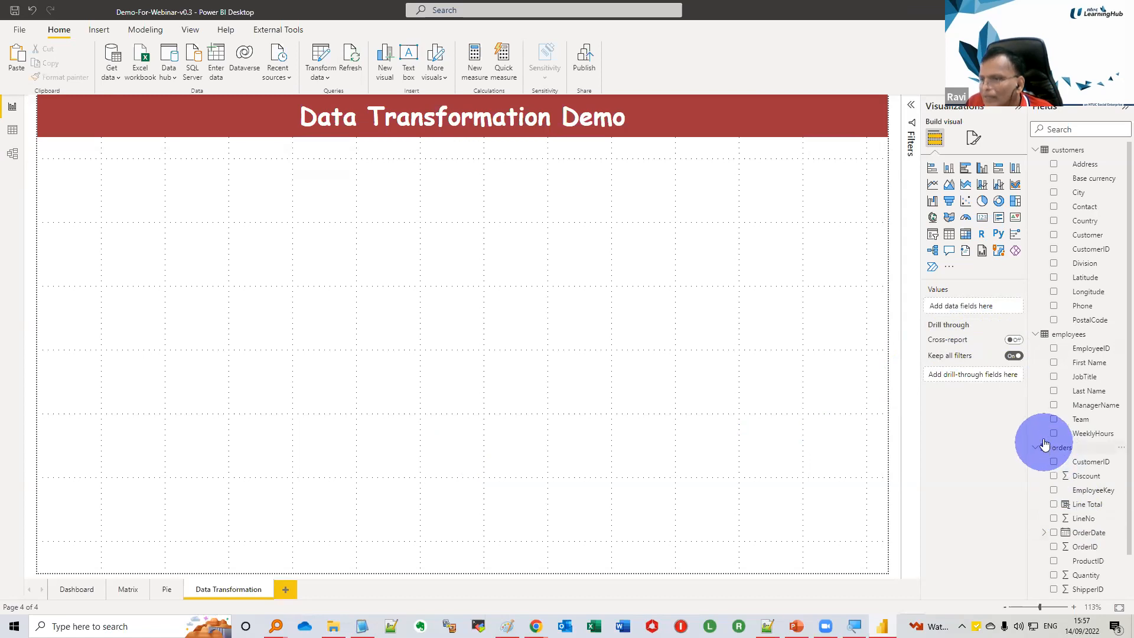
# Expand the stock table's fields and insert a matrix visual spanning the page width, stretched down to the page's lower edge
pyautogui.click(1034, 333)
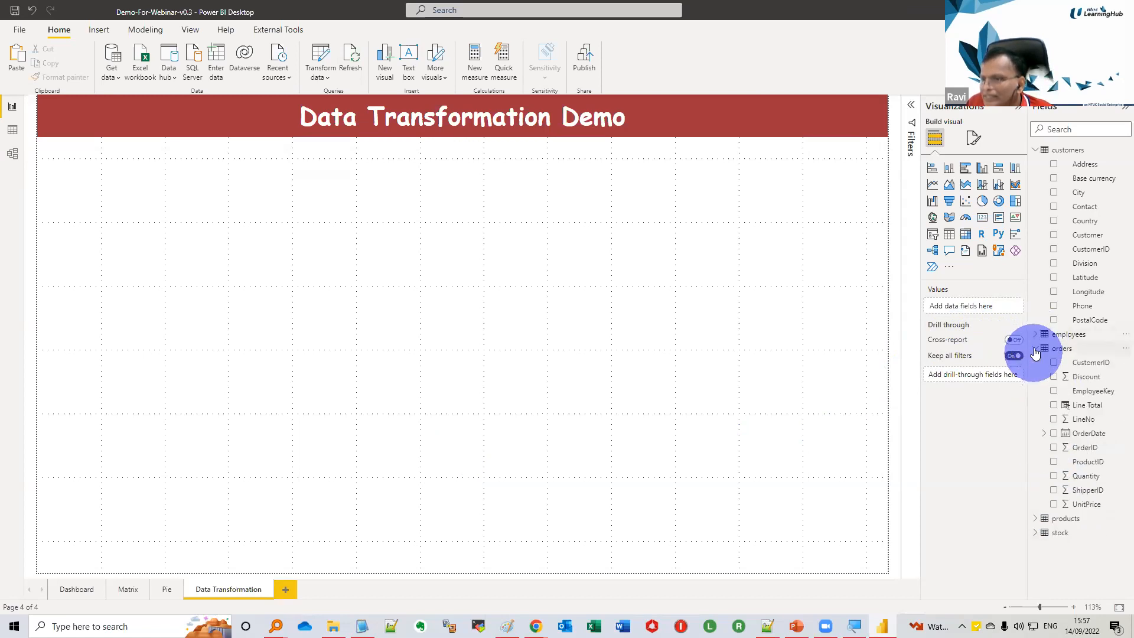
pyautogui.click(1034, 353)
pyautogui.click(1035, 377)
pyautogui.click(965, 235)
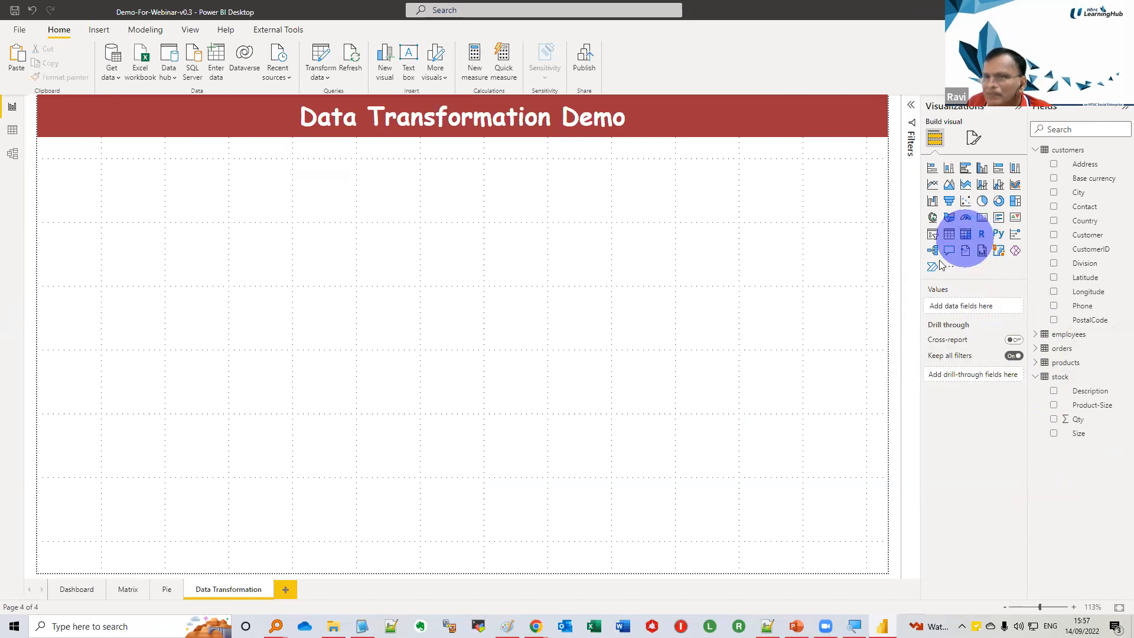
pyautogui.moveTo(462, 317); pyautogui.dragTo(461, 571)
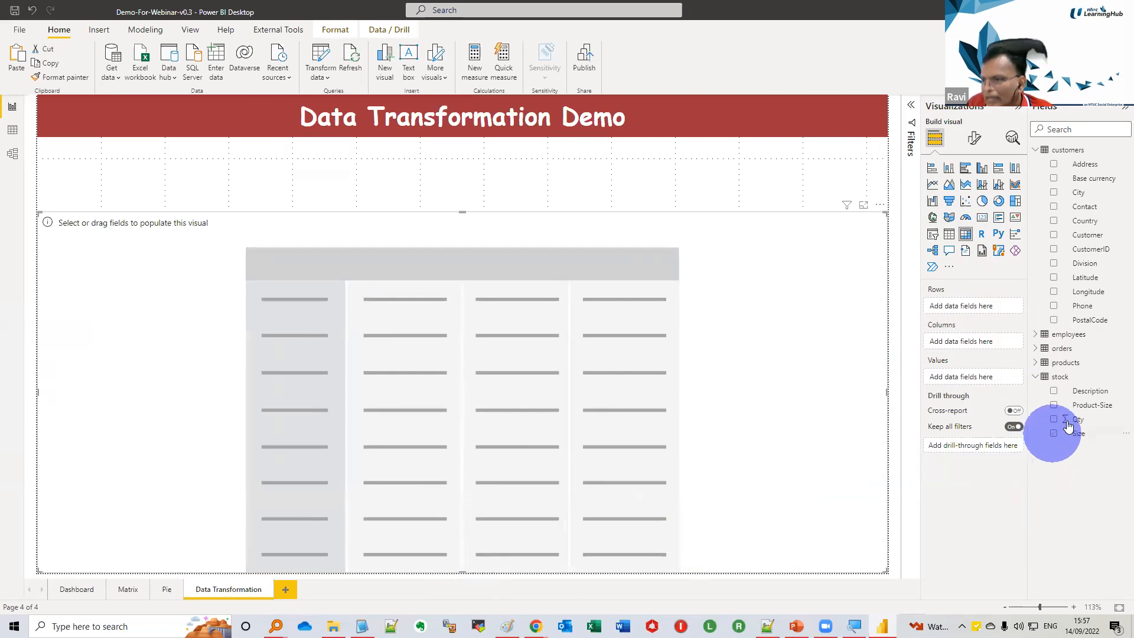
# Fill the matrix with Description as rows, Size as columns and Qty as values, and shrink it to the page's lower half
pyautogui.moveTo(1086, 396); pyautogui.dragTo(982, 307)
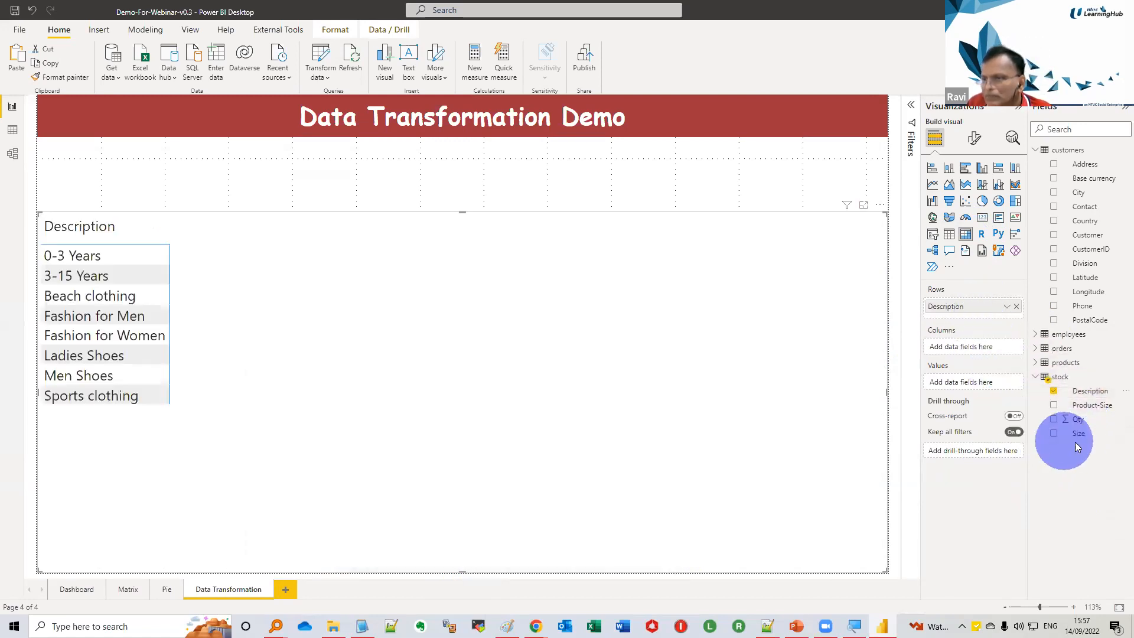
pyautogui.moveTo(1078, 419); pyautogui.dragTo(988, 377)
pyautogui.moveTo(1080, 442); pyautogui.dragTo(977, 347)
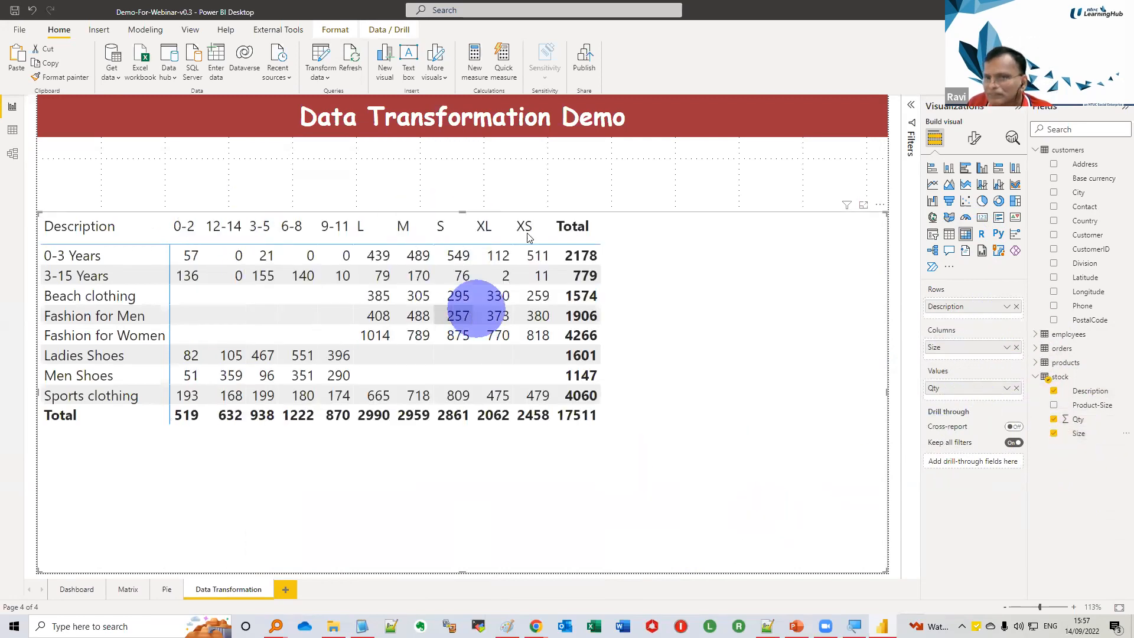
pyautogui.moveTo(455, 214); pyautogui.dragTo(471, 354)
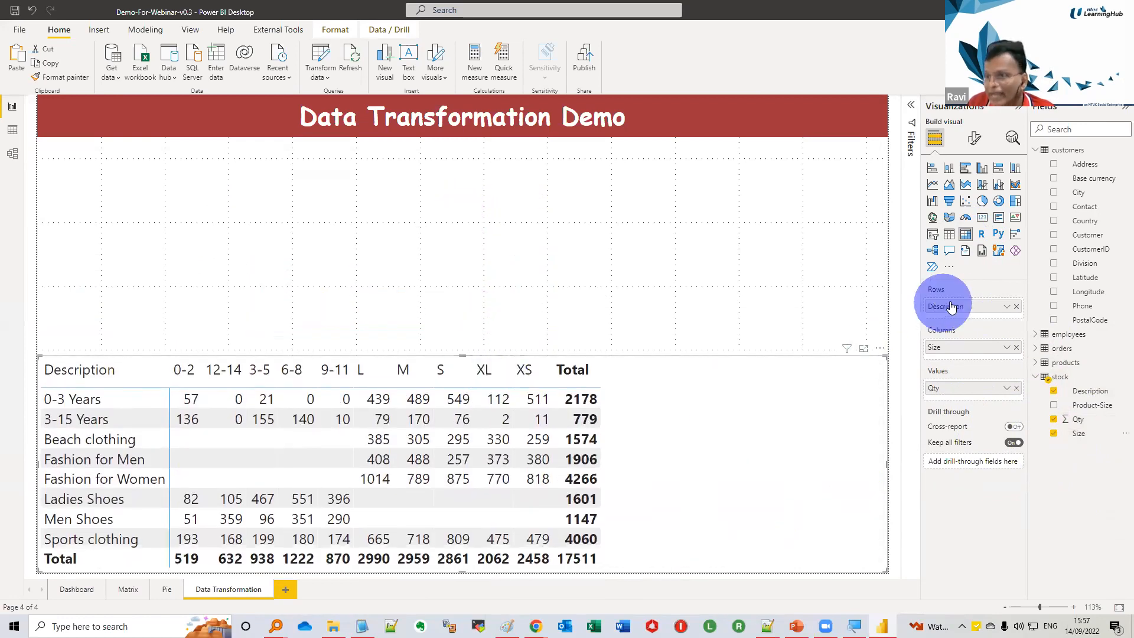
# Try the Alternating rows and Contrast alternating rows style presets on the stock matrix
pyautogui.click(974, 137)
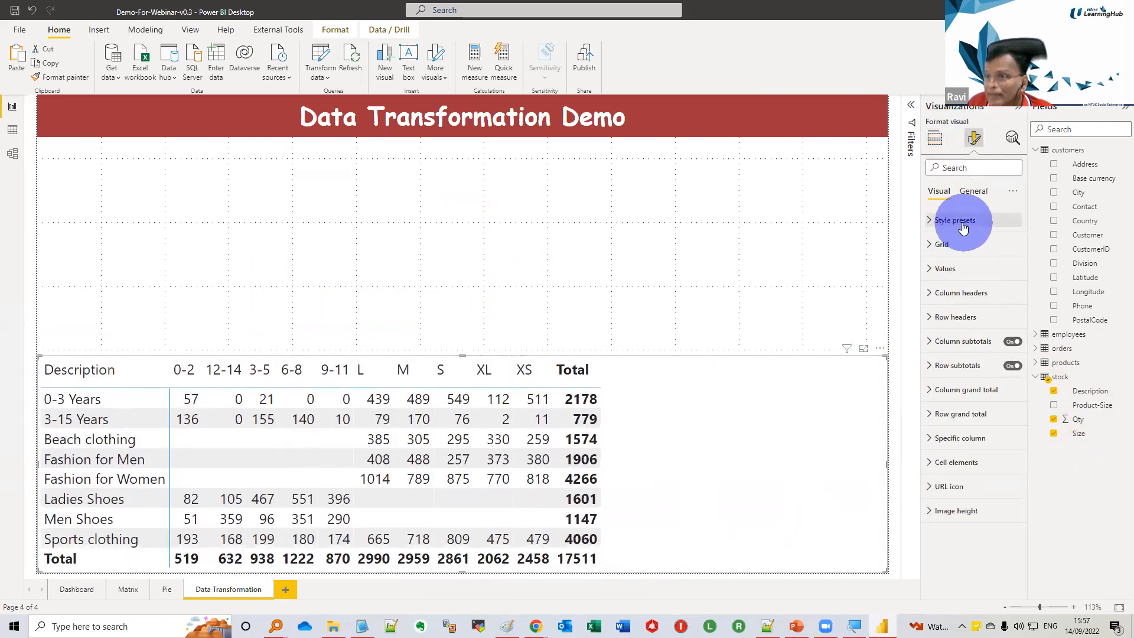
pyautogui.click(956, 226)
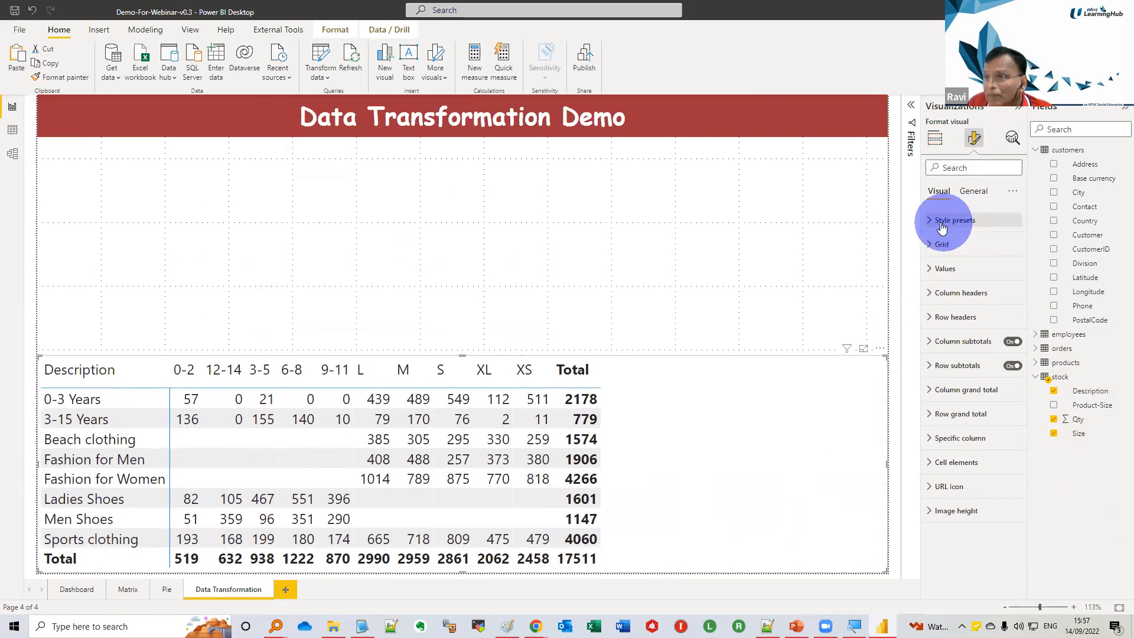
pyautogui.click(994, 247)
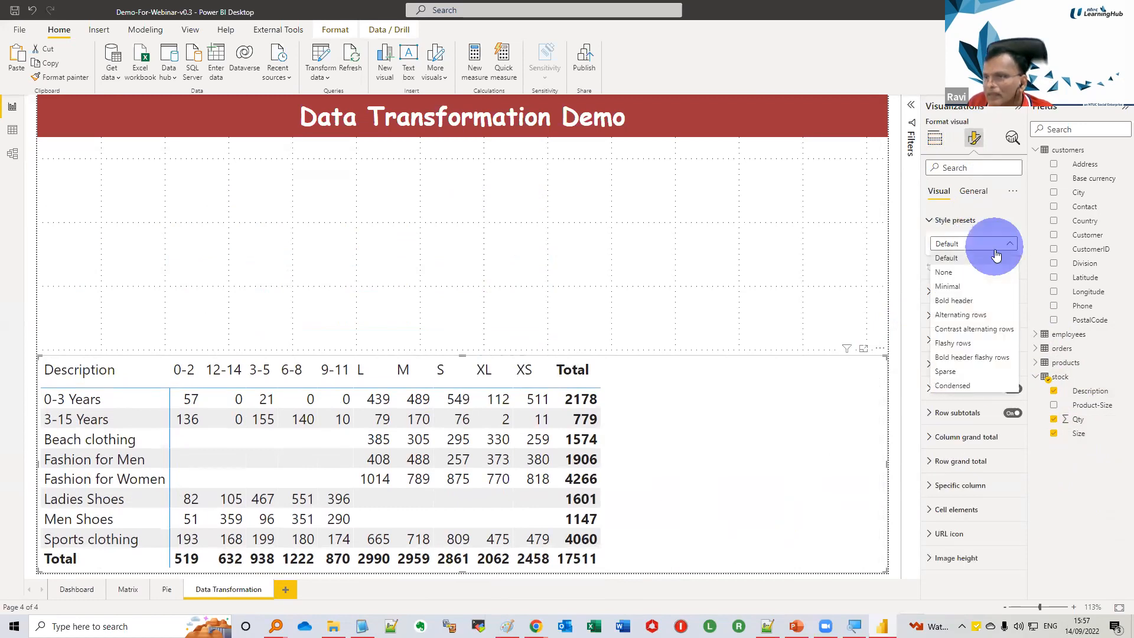
pyautogui.click(973, 314)
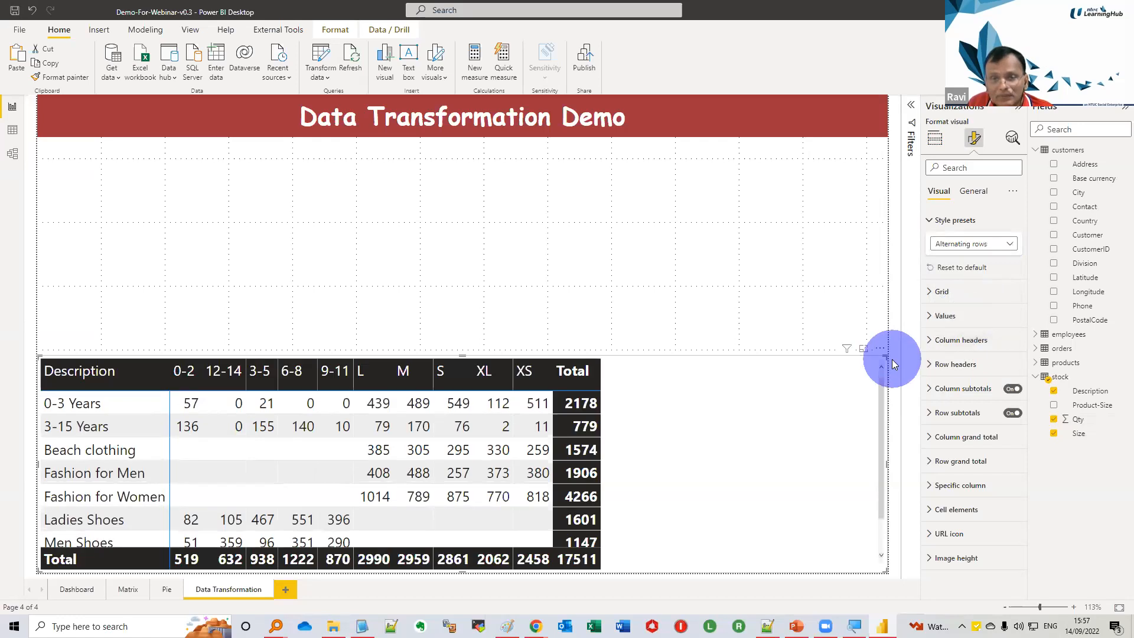
pyautogui.click(982, 246)
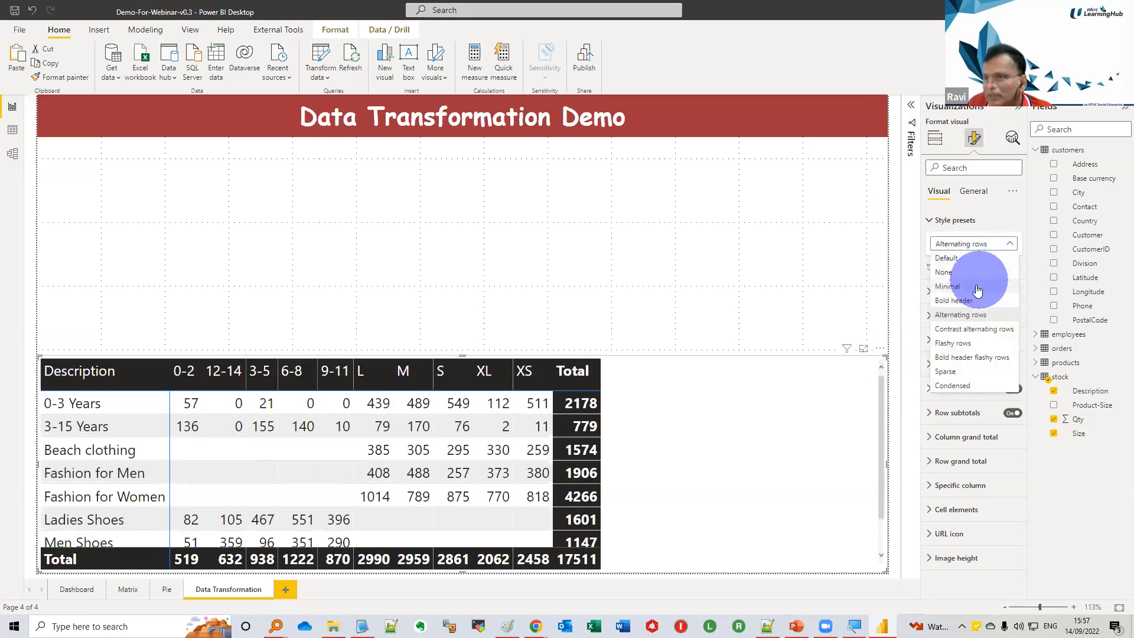
pyautogui.click(973, 327)
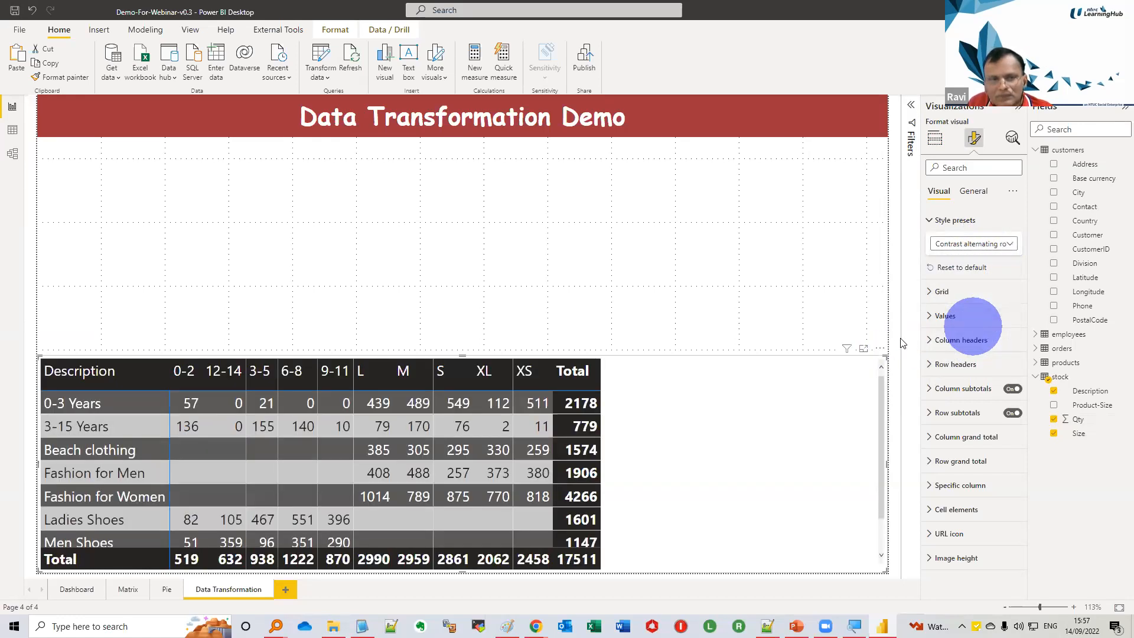
pyautogui.click(800, 345)
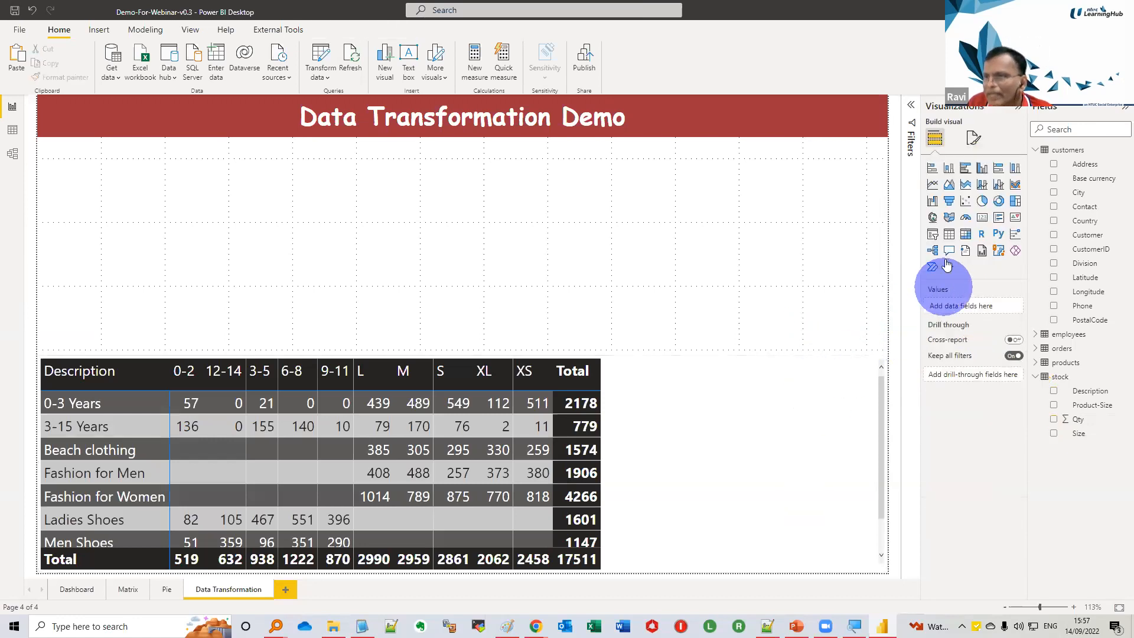
pyautogui.click(973, 138)
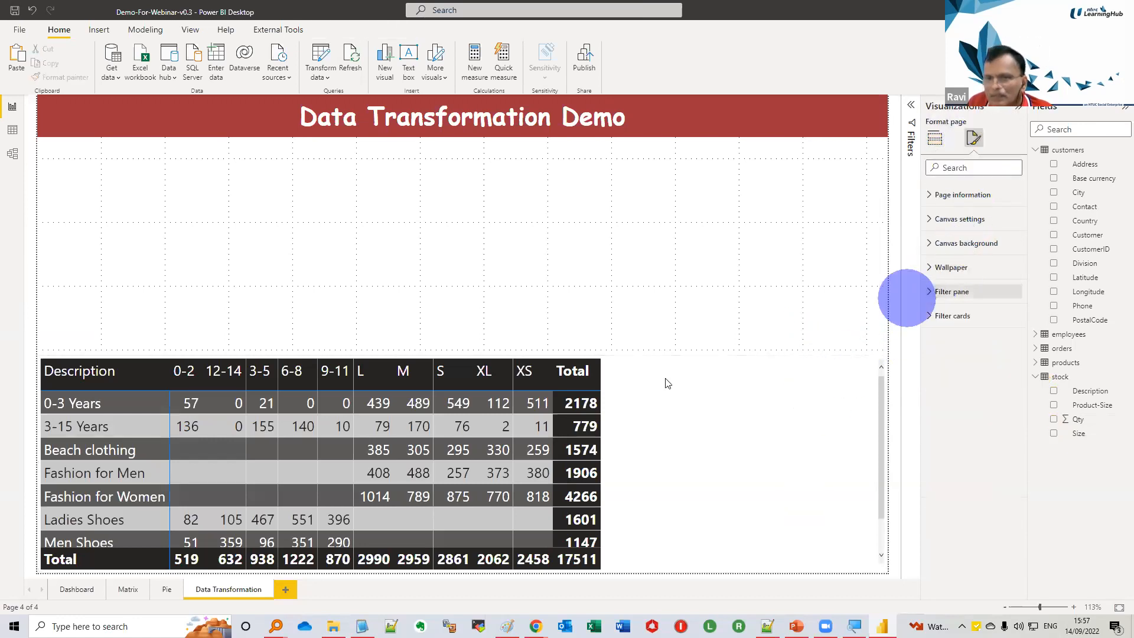
# Apply the Minimal style preset to the stock matrix
pyautogui.click(601, 386)
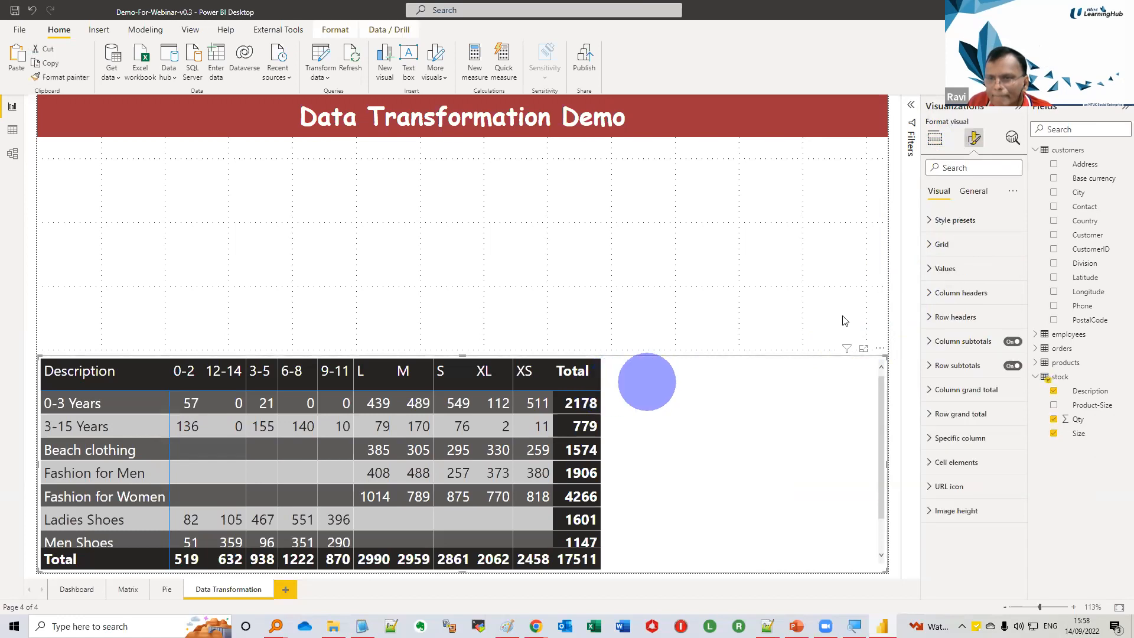
pyautogui.click(951, 220)
pyautogui.click(961, 244)
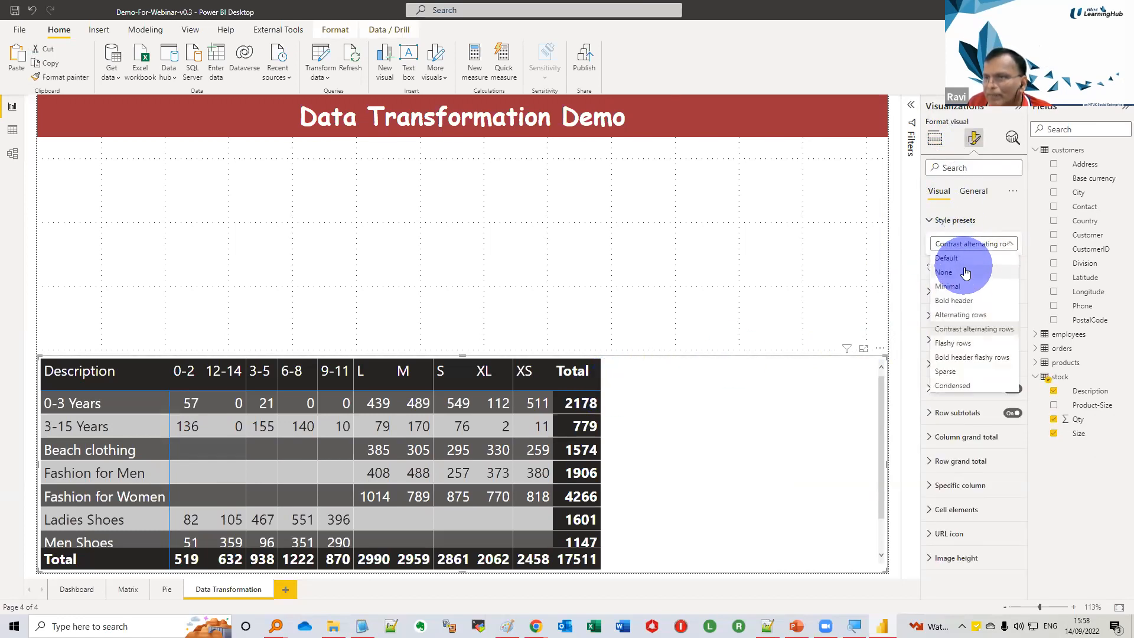
pyautogui.click(958, 282)
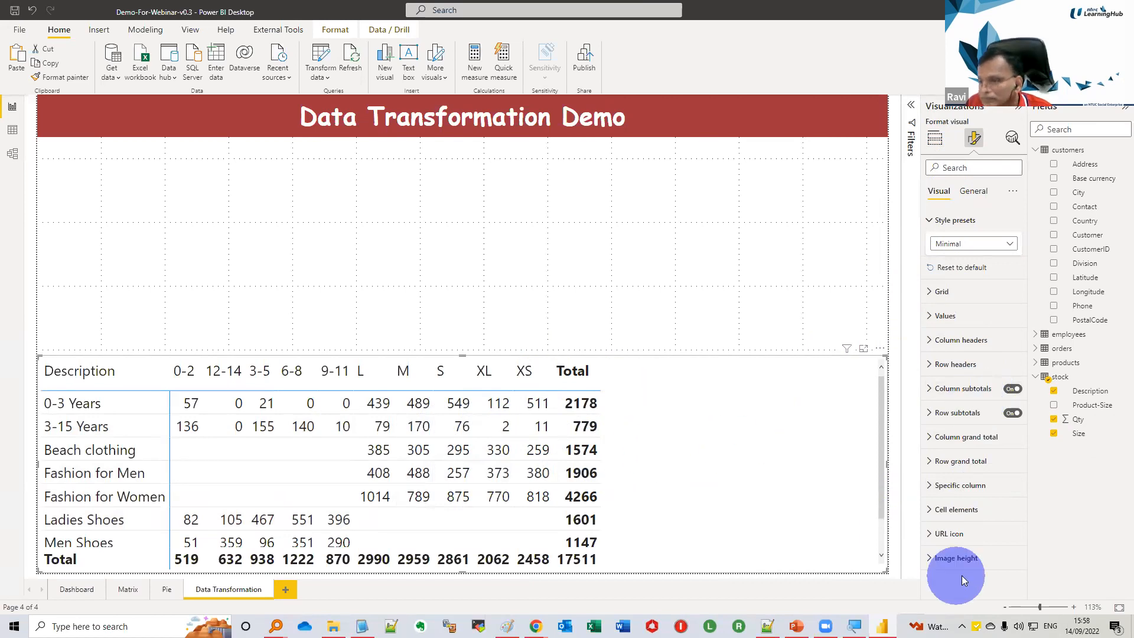
# Turn on data bars and icons for the Qty cells of the stock matrix
pyautogui.click(929, 512)
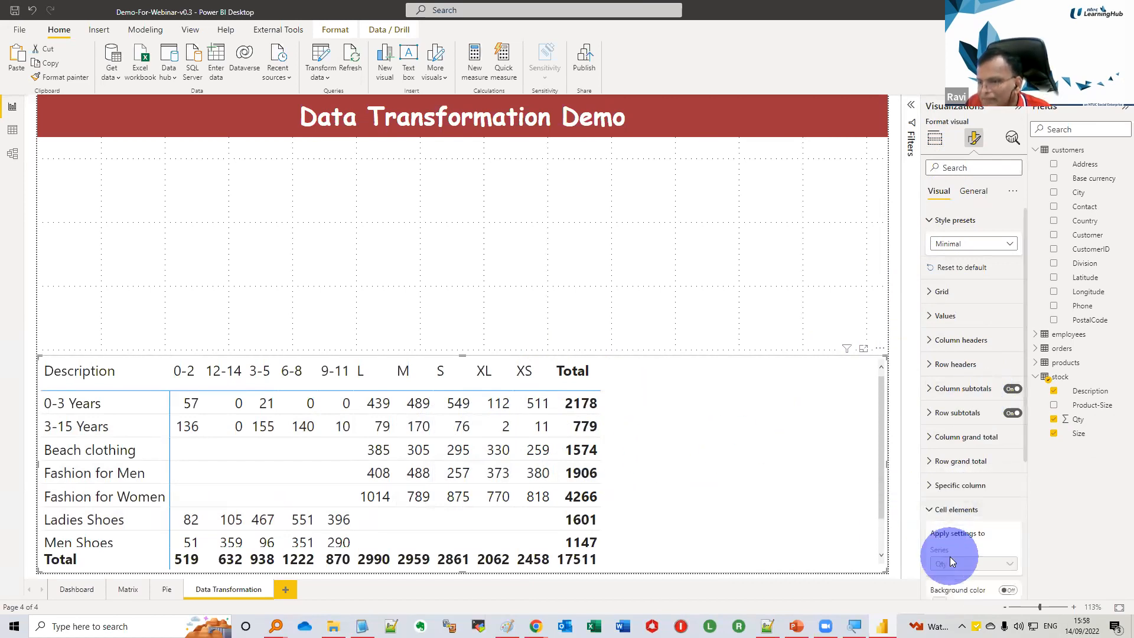
pyautogui.scroll(-5, 950, 556)
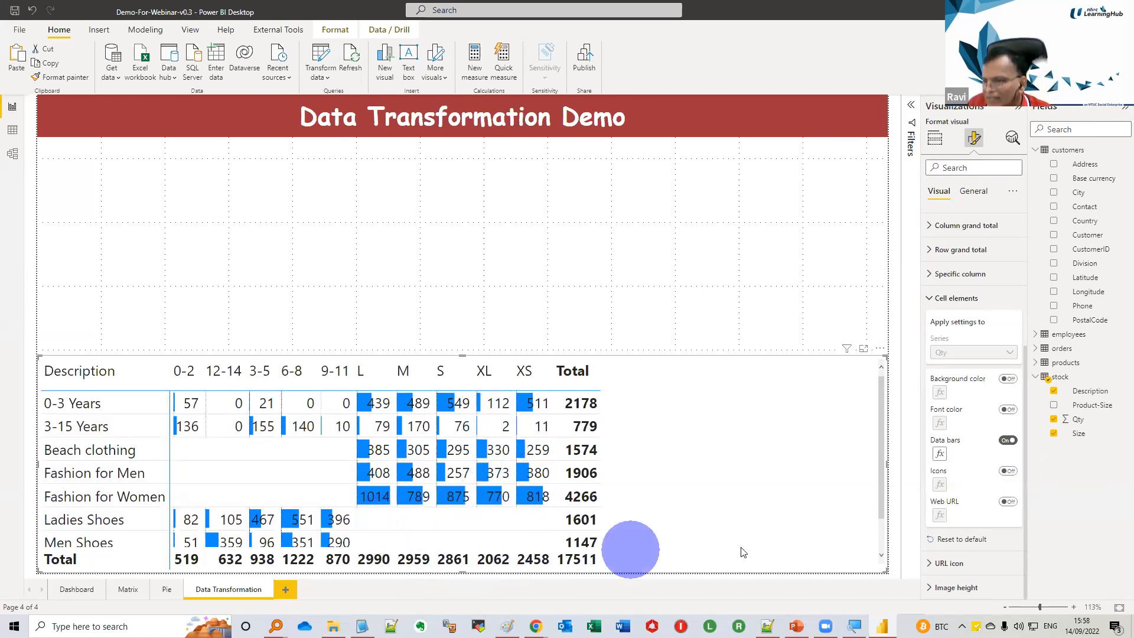
pyautogui.click(1007, 471)
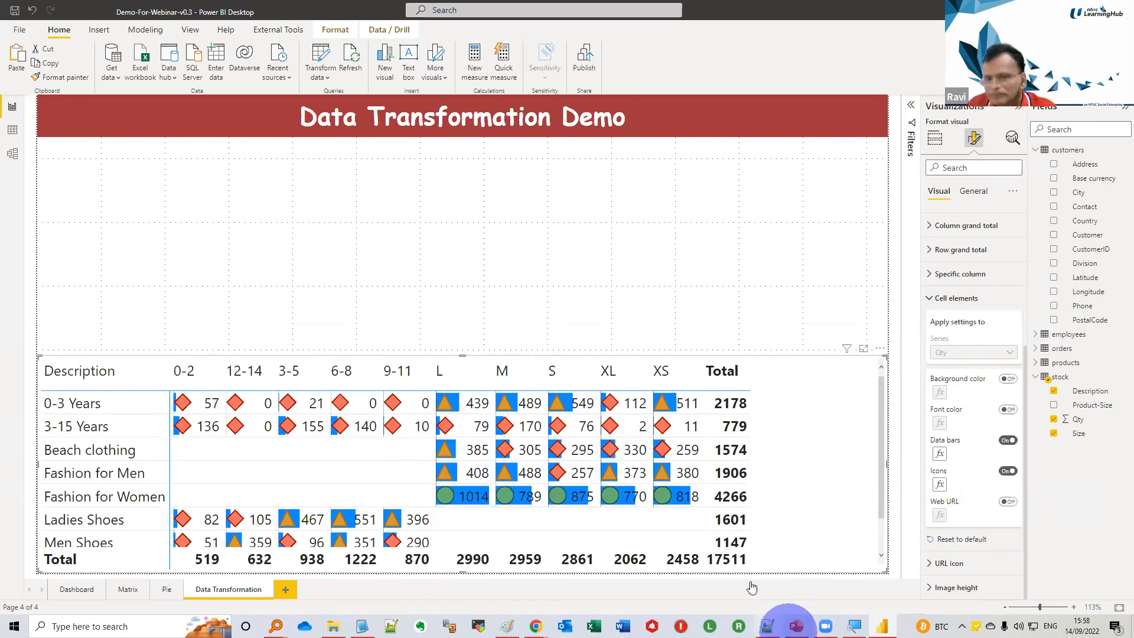
# Add another report page and copy the title text box from the Data Transformation page
pyautogui.click(286, 590)
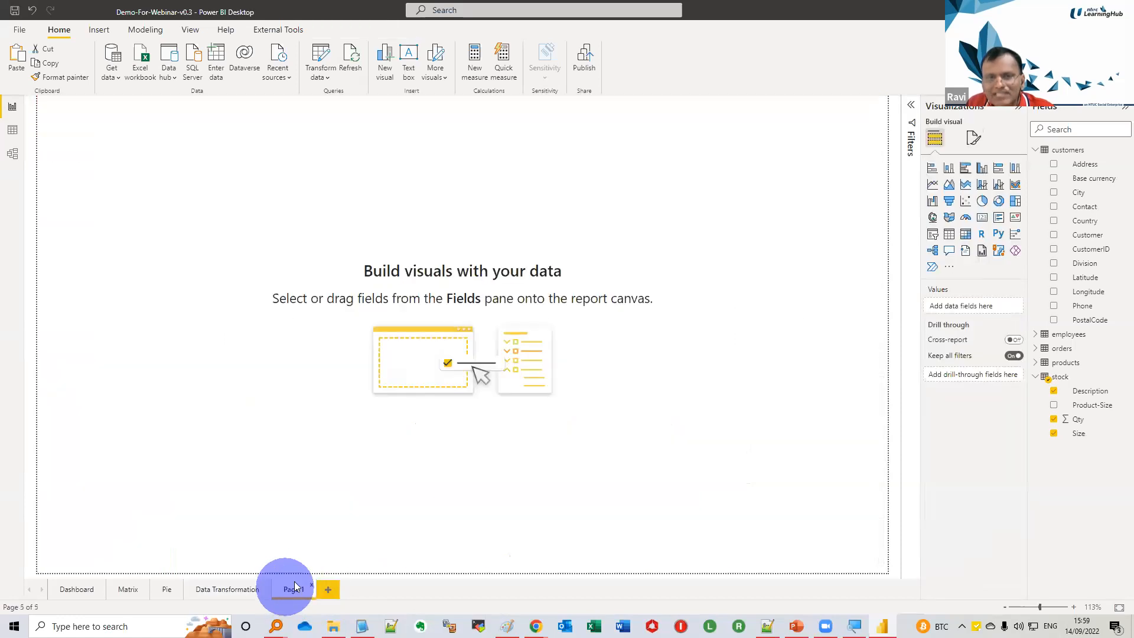
pyautogui.click(224, 587)
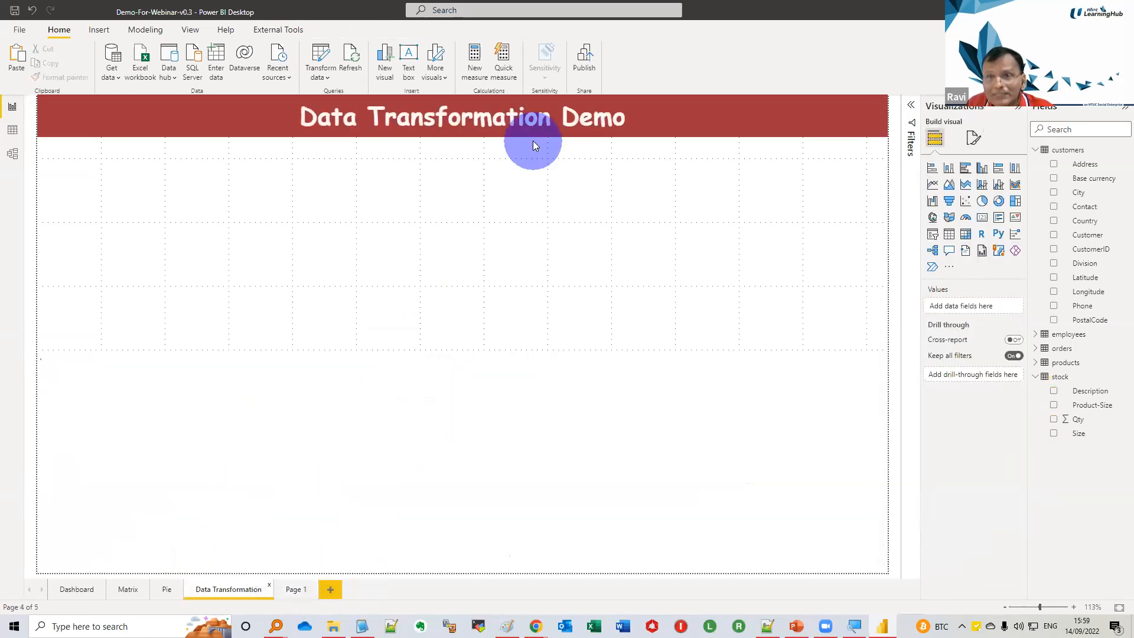
pyautogui.click(640, 128)
pyautogui.click(638, 139)
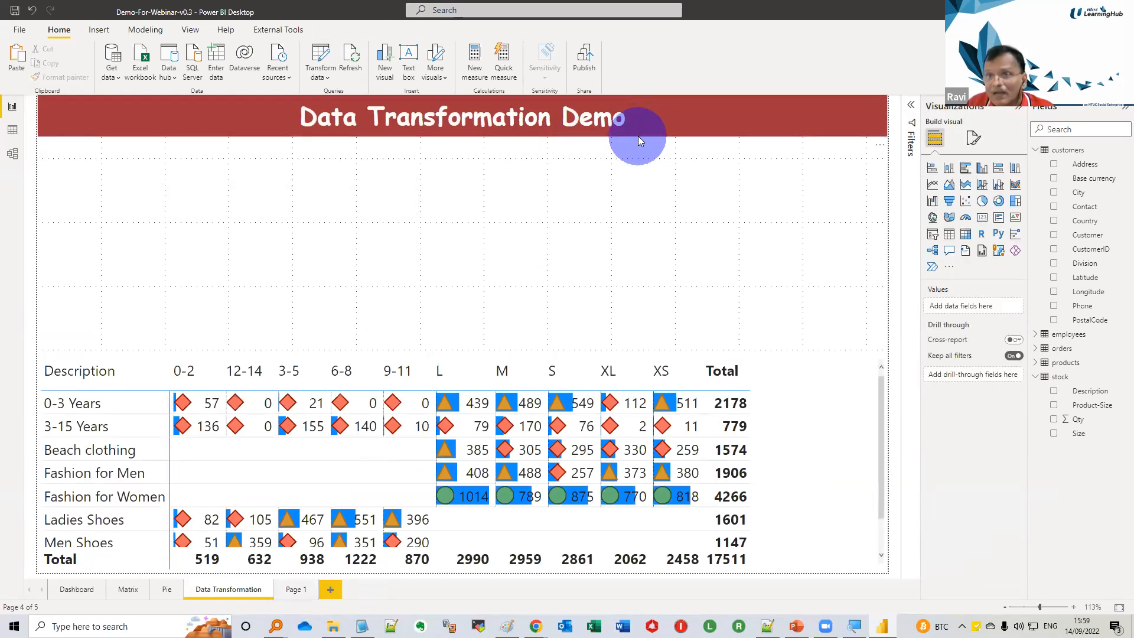
pyautogui.click(641, 141)
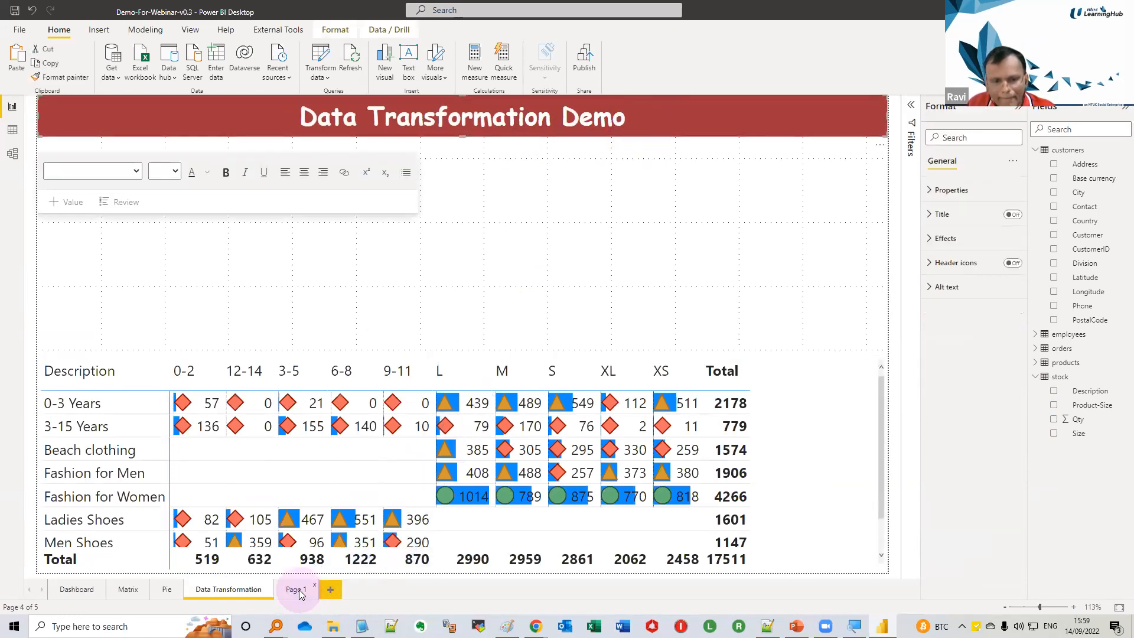
# Paste the title box onto Page 1 and change its text to "DAX Demo"
pyautogui.click(295, 590)
pyautogui.hotkey('ctrl', 'v')
pyautogui.click(487, 130)
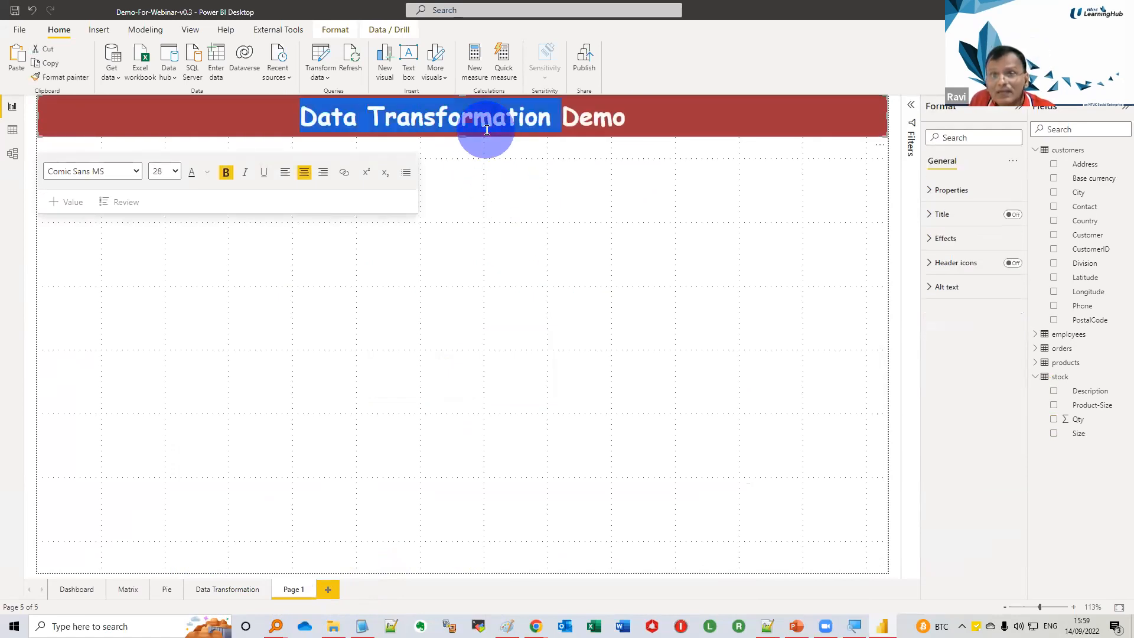
pyautogui.write('DAX')
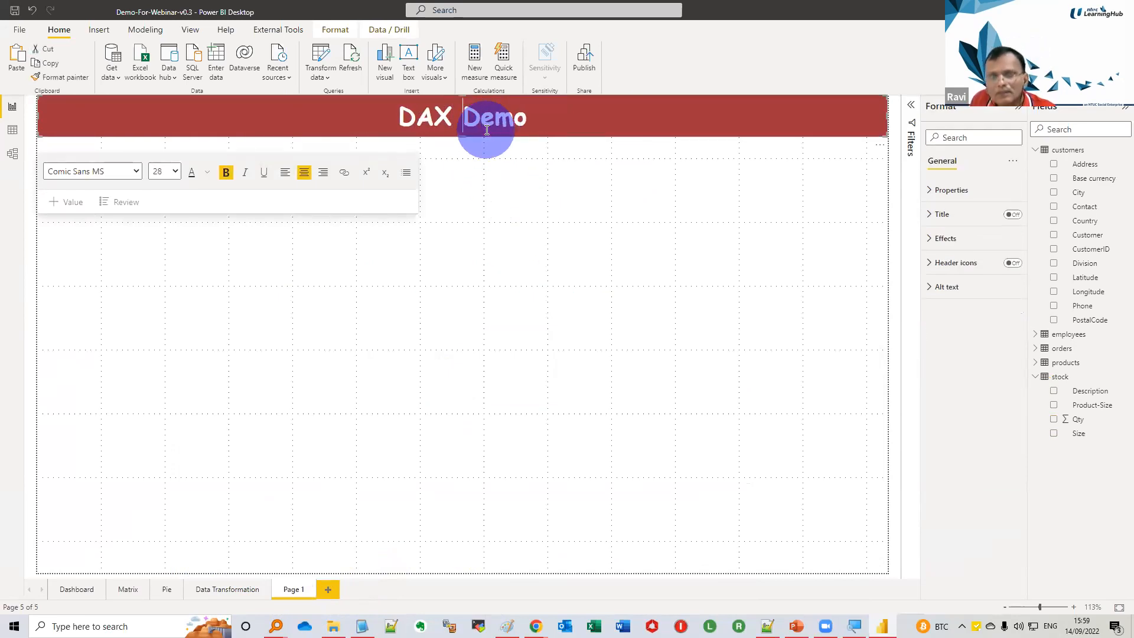
# Rename Page 1 as DAX and add a blank table visual to the page
pyautogui.click(294, 593)
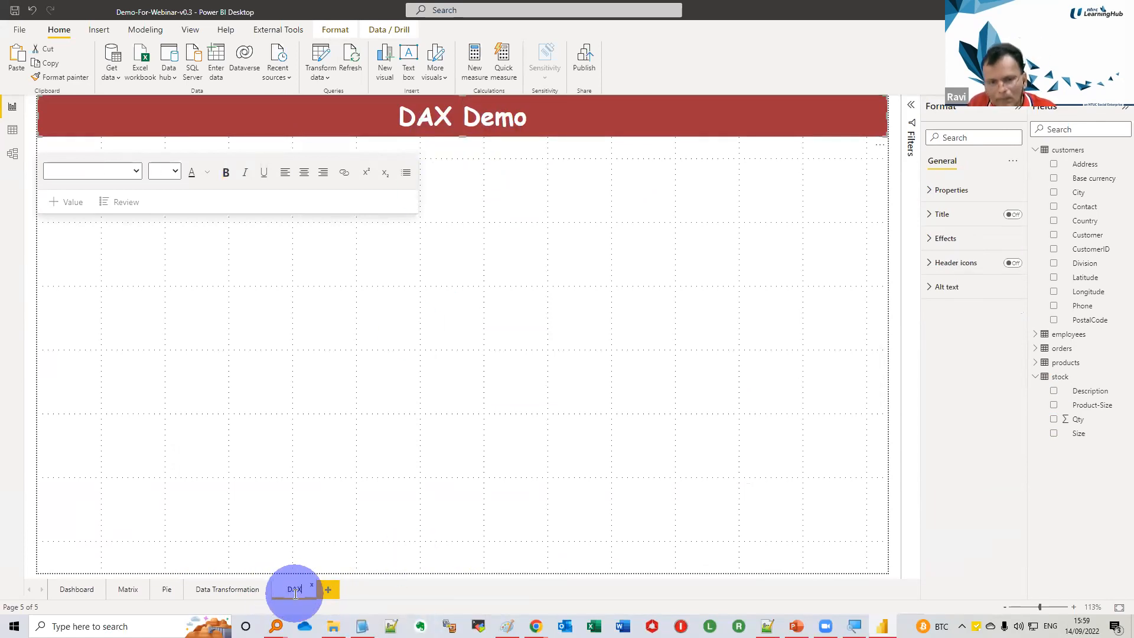
pyautogui.click(370, 534)
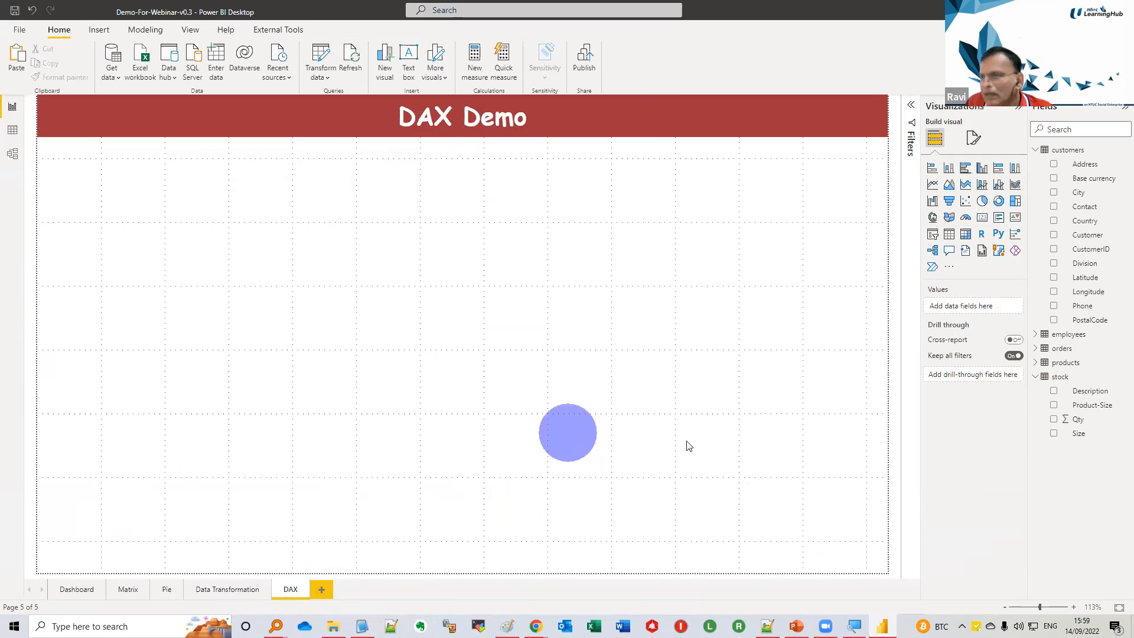
pyautogui.click(1035, 377)
pyautogui.click(949, 234)
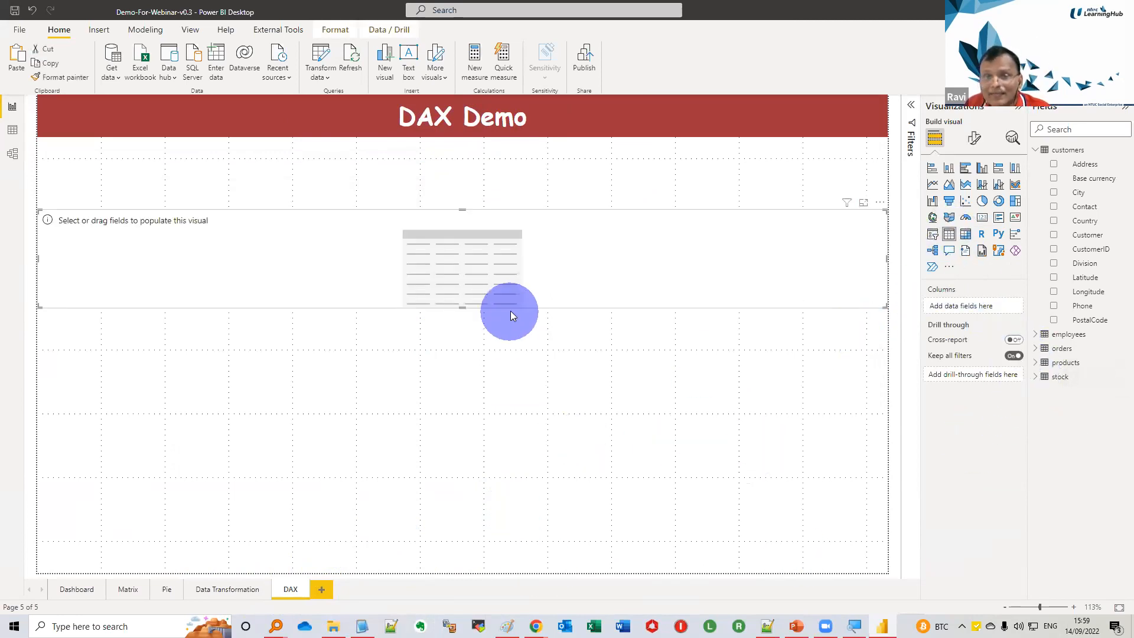
# Stretch the blank table down to the page's lower edge and narrow it to roughly the left quarter of the page
pyautogui.click(462, 310)
pyautogui.click(463, 284)
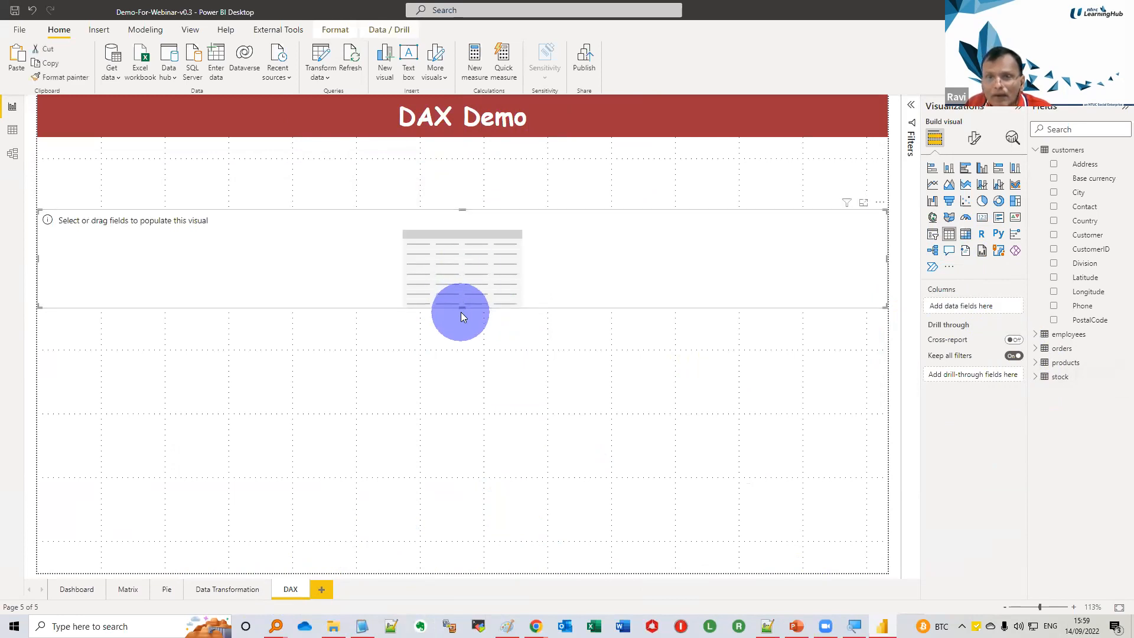
pyautogui.moveTo(461, 308); pyautogui.dragTo(395, 566)
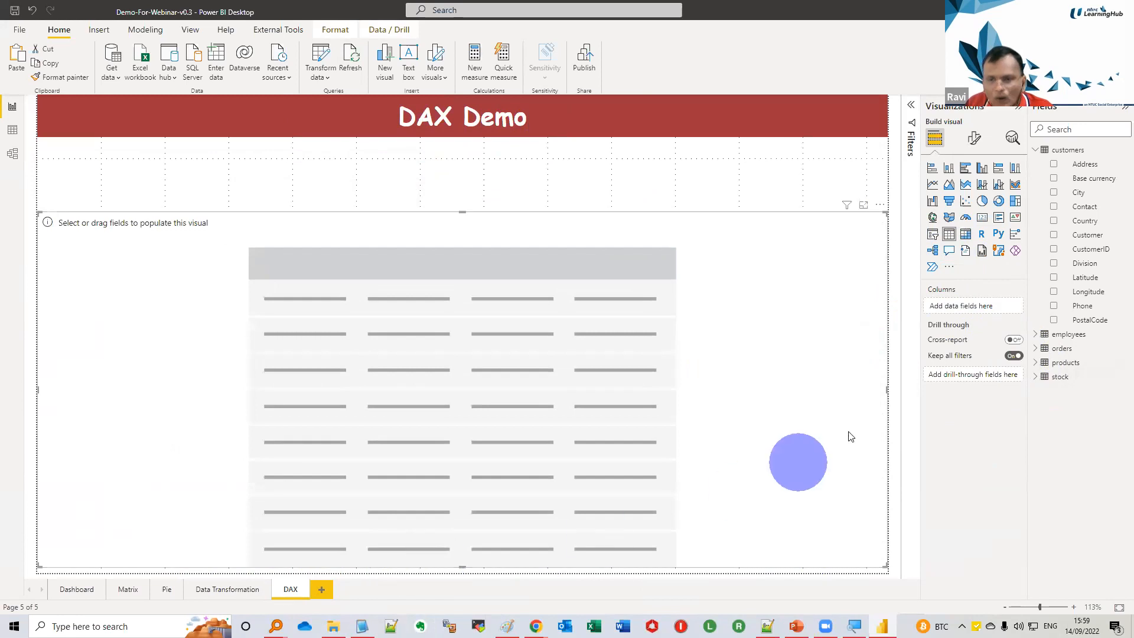
pyautogui.click(888, 389)
pyautogui.moveTo(888, 389); pyautogui.dragTo(281, 495)
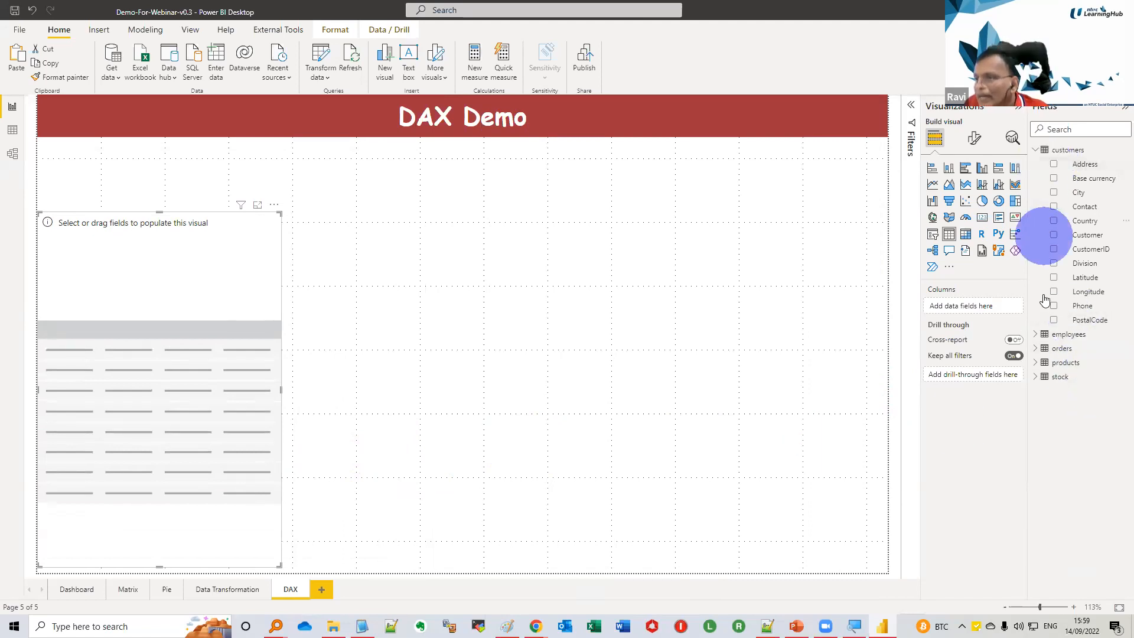
# Fill the table with OrderDate and Line Total from orders, keeping only the Year and Quarter date levels
pyautogui.click(1036, 350)
pyautogui.moveTo(1084, 440); pyautogui.dragTo(960, 308)
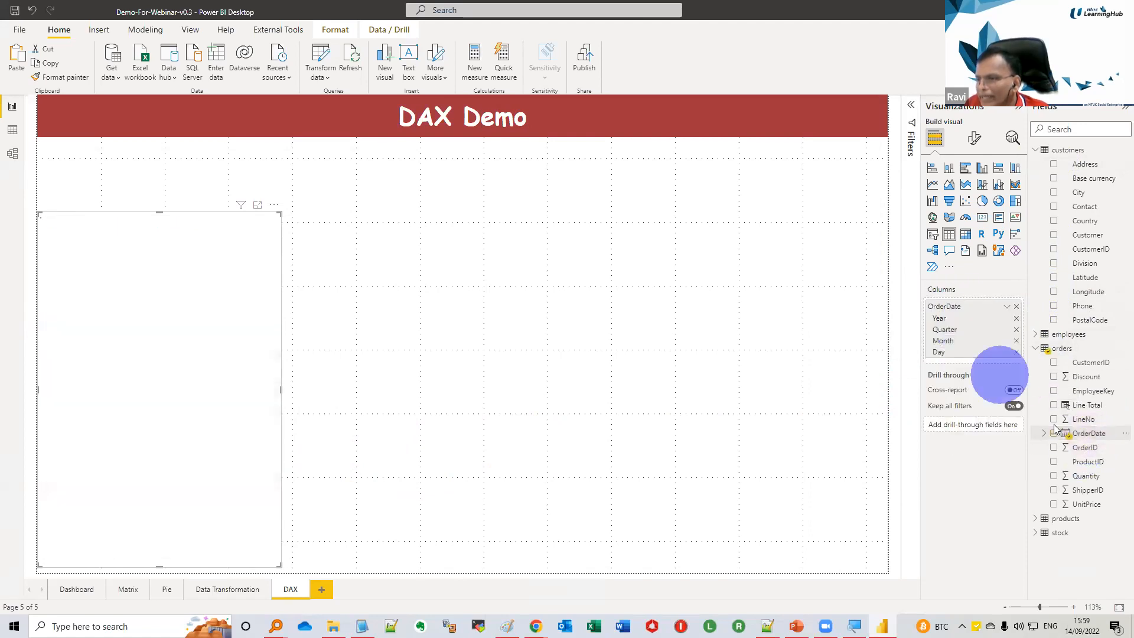
pyautogui.moveTo(1087, 405); pyautogui.dragTo(957, 368)
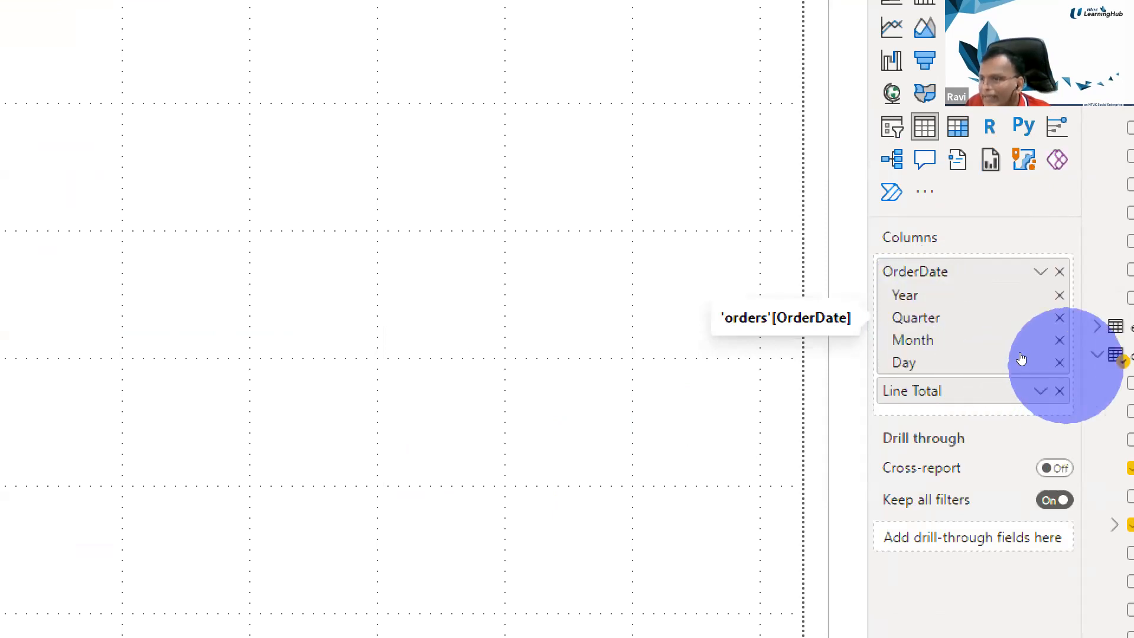
pyautogui.click(1058, 361)
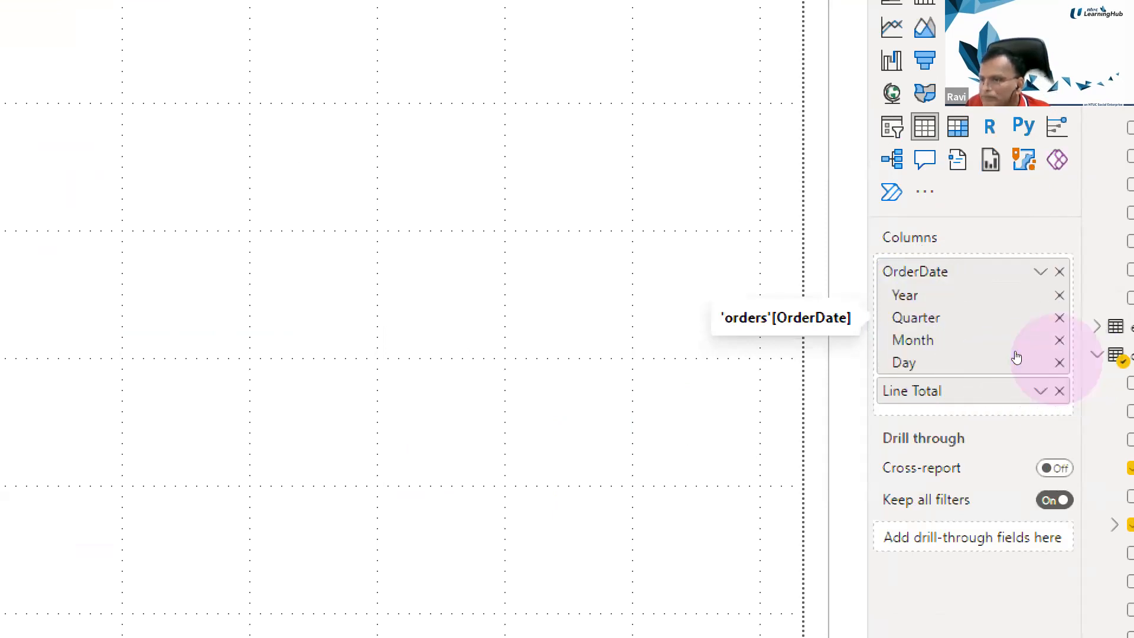
pyautogui.click(1059, 340)
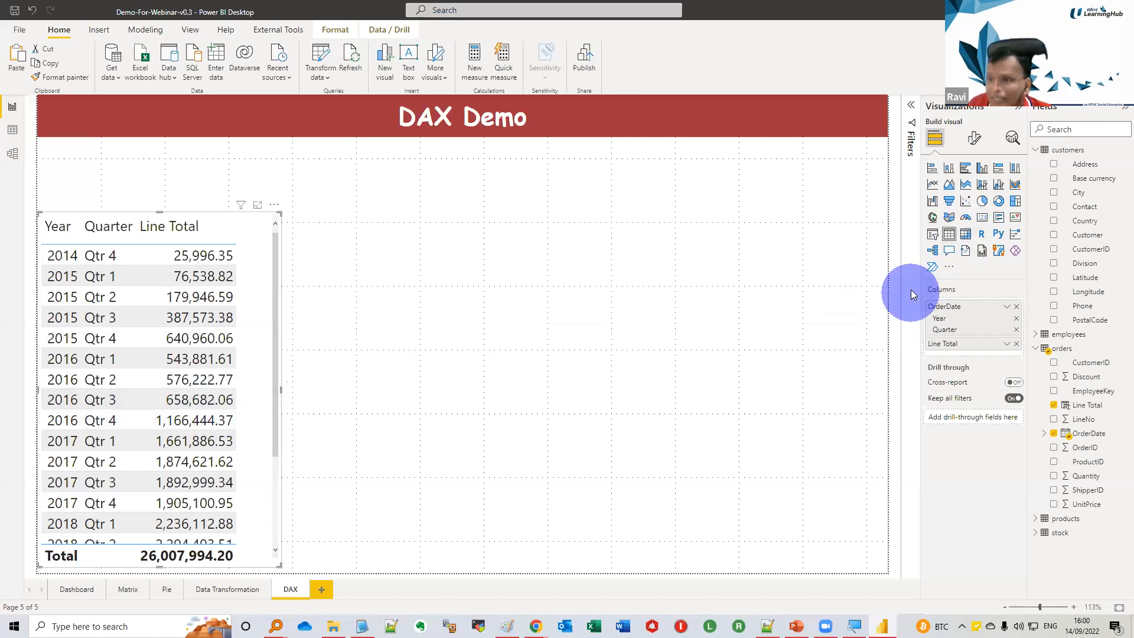
# Convert the table to a matrix, expand all years to quarters, and narrow the visual to fit its columns
pyautogui.click(966, 234)
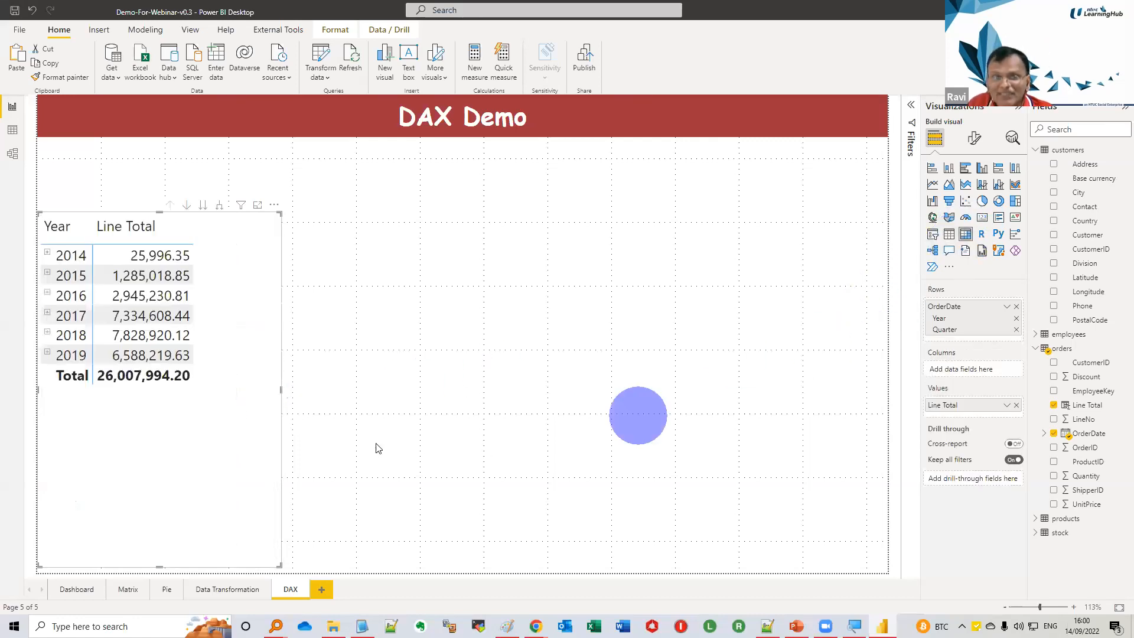
pyautogui.click(48, 272)
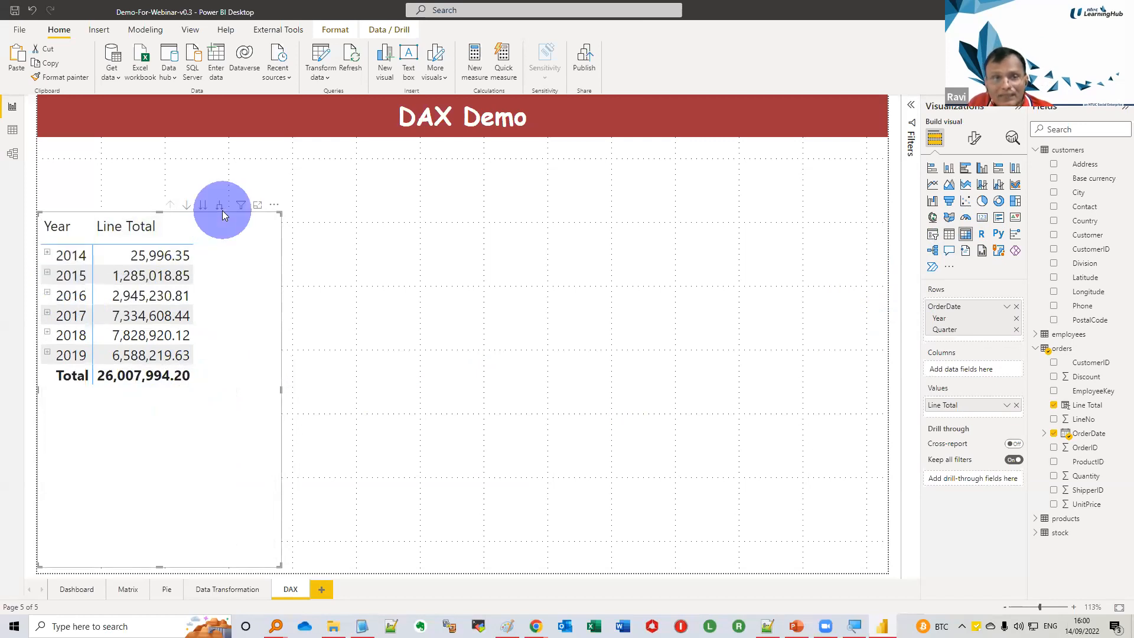
pyautogui.click(221, 208)
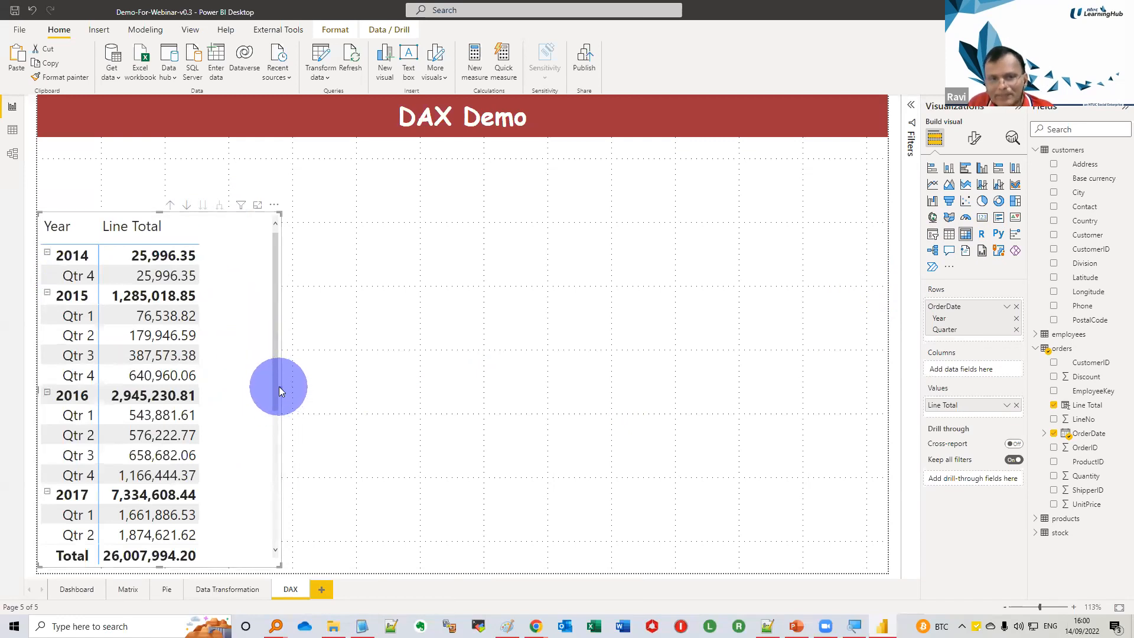
pyautogui.moveTo(281, 387); pyautogui.dragTo(227, 384)
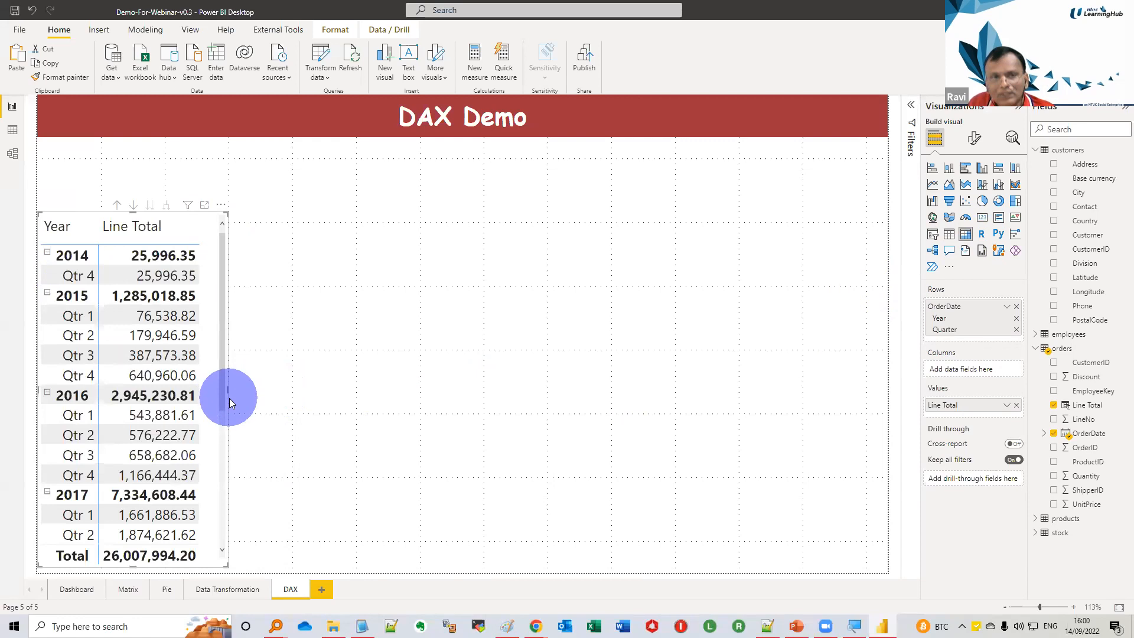
pyautogui.click(449, 404)
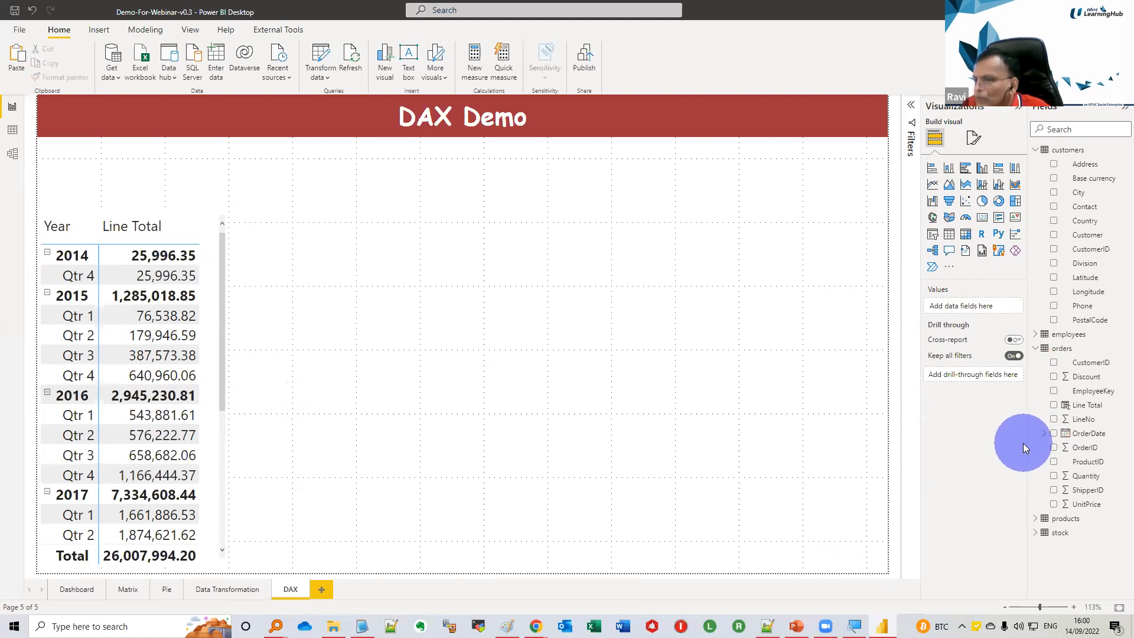
# Start a quick measure on the orders table with the Quarter-to-date total calculation
pyautogui.click(1063, 351)
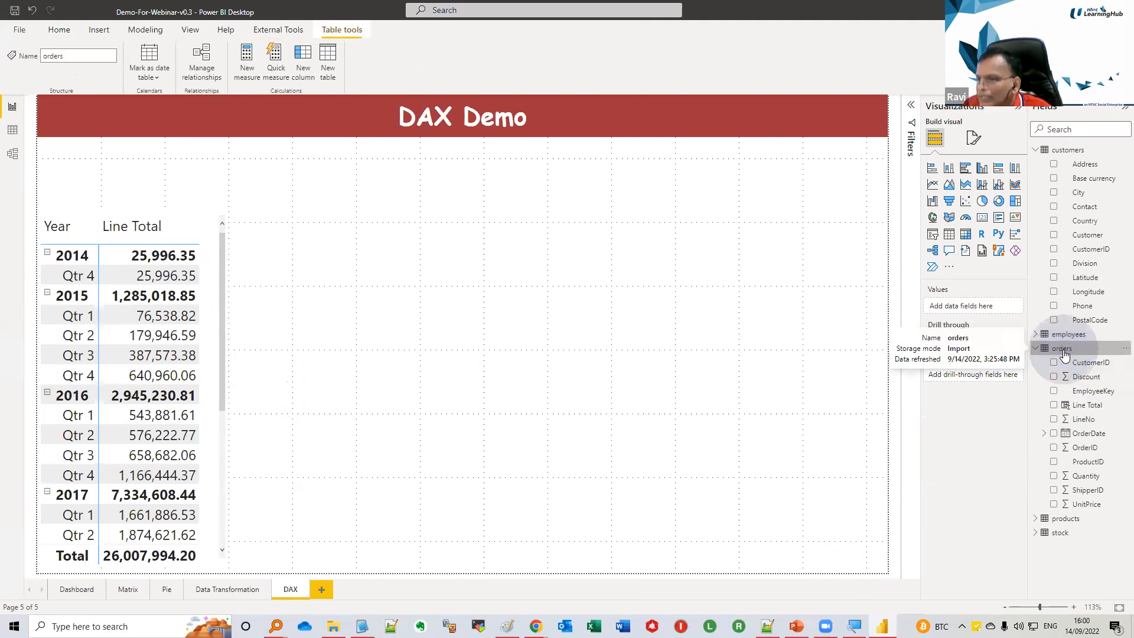
pyautogui.rightClick(1063, 350)
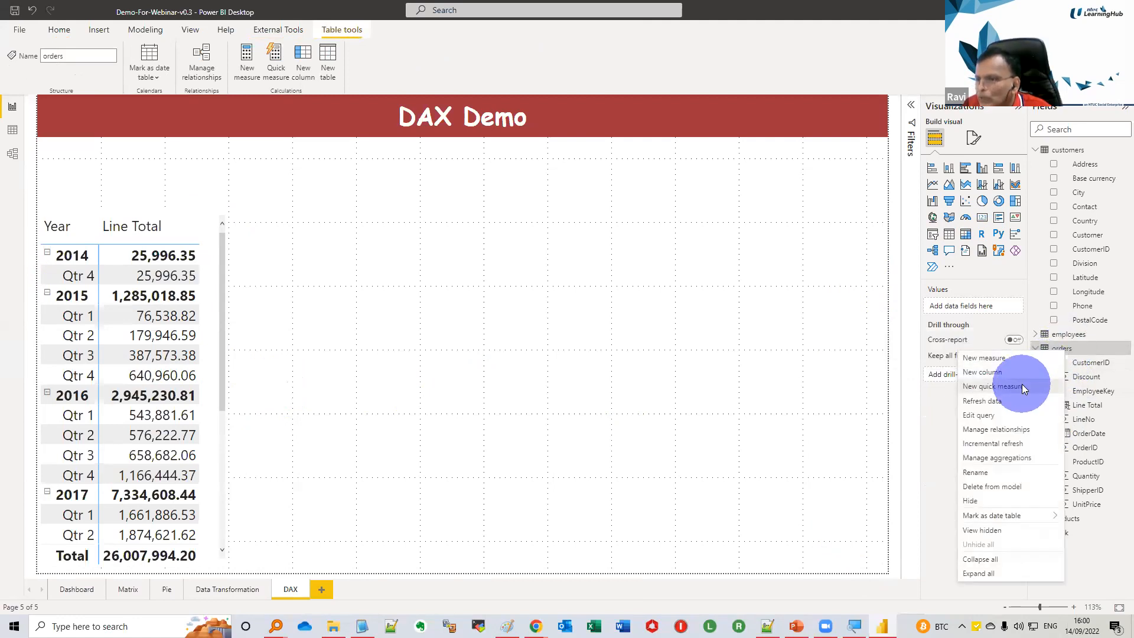
pyautogui.click(929, 388)
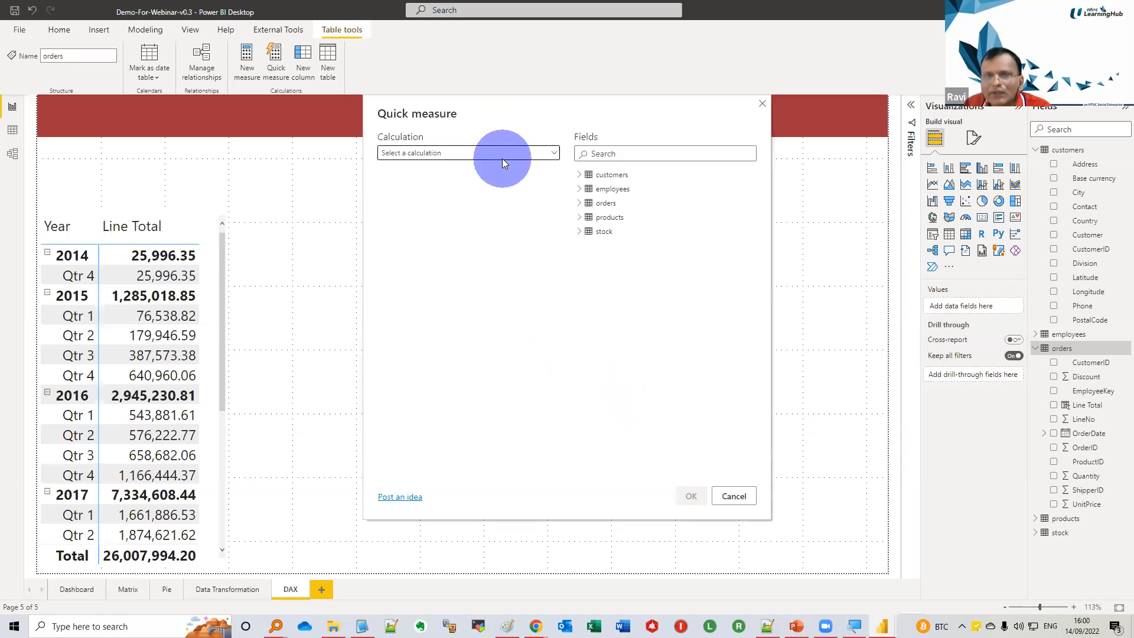
pyautogui.click(527, 152)
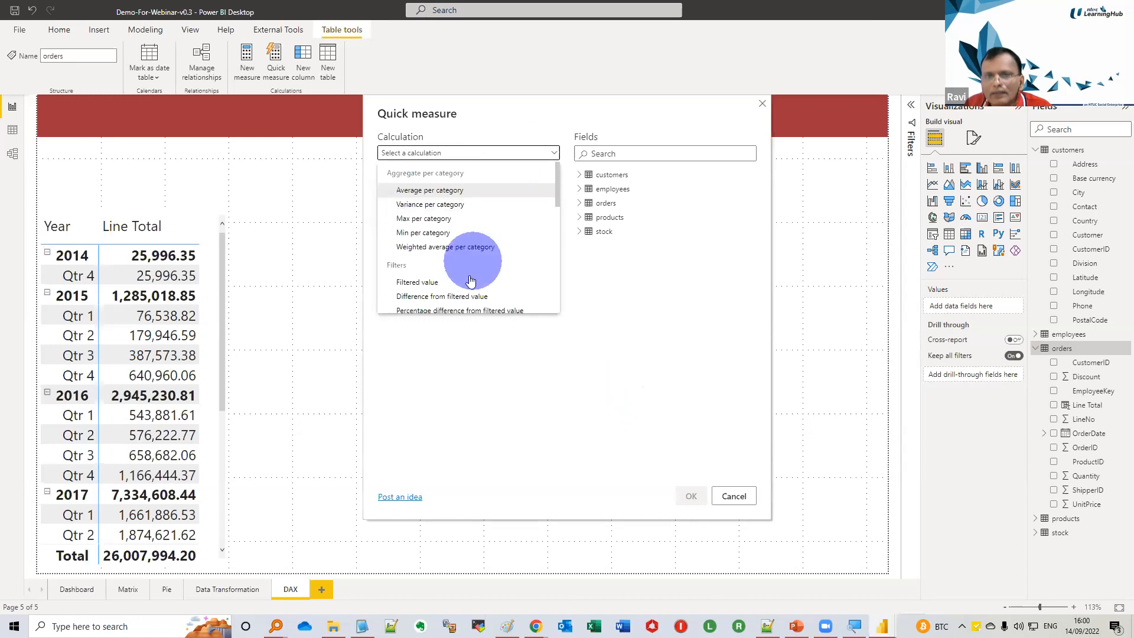
pyautogui.scroll(-3, 470, 279)
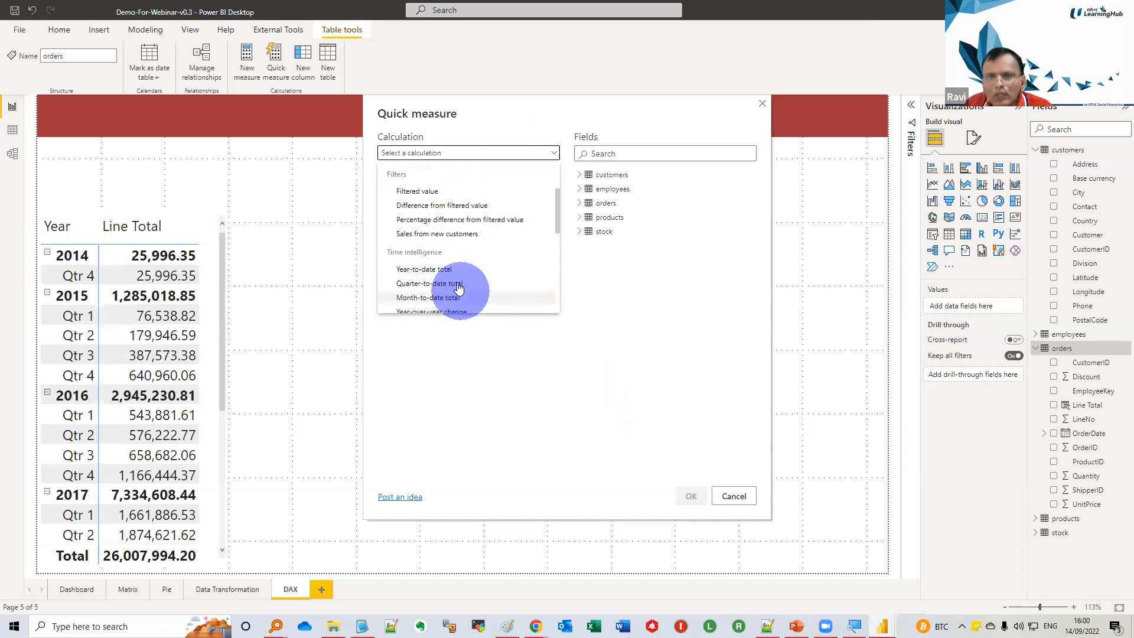
pyautogui.click(458, 284)
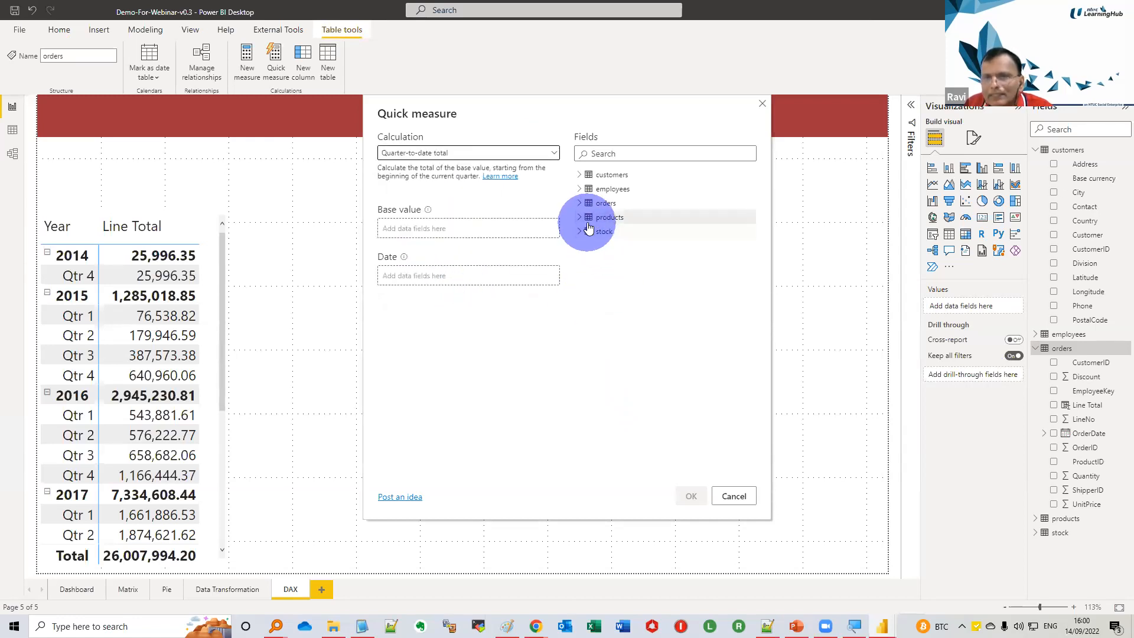
# Set the quick measure's date to OrderDate and its base value to Line Total, and create it
pyautogui.click(579, 203)
pyautogui.moveTo(613, 296); pyautogui.dragTo(464, 280)
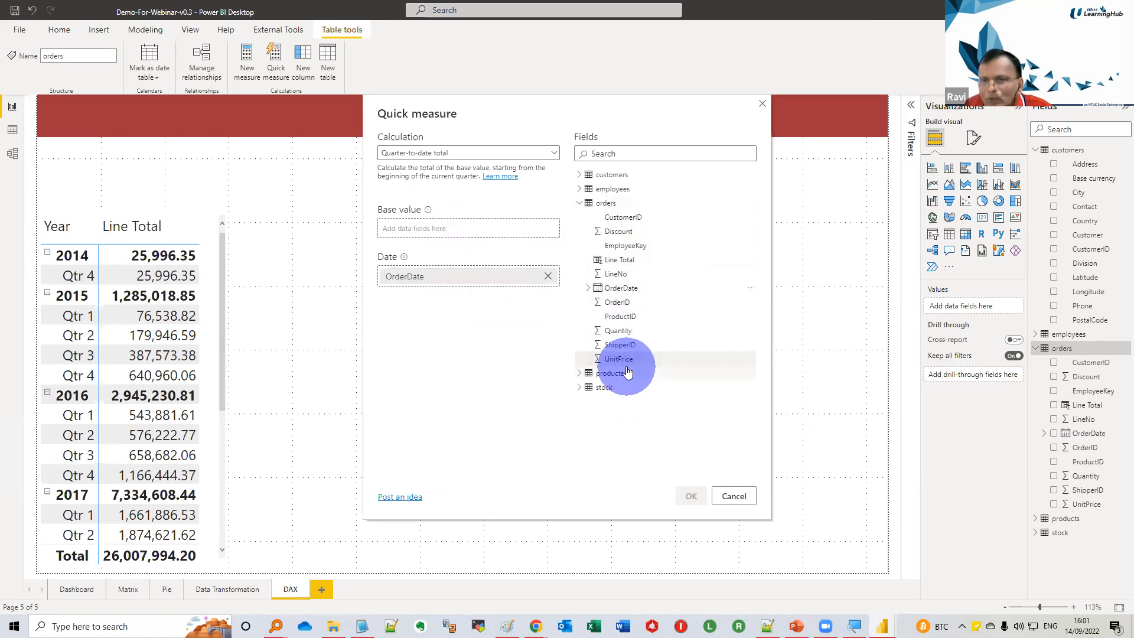
pyautogui.moveTo(627, 269); pyautogui.dragTo(484, 236)
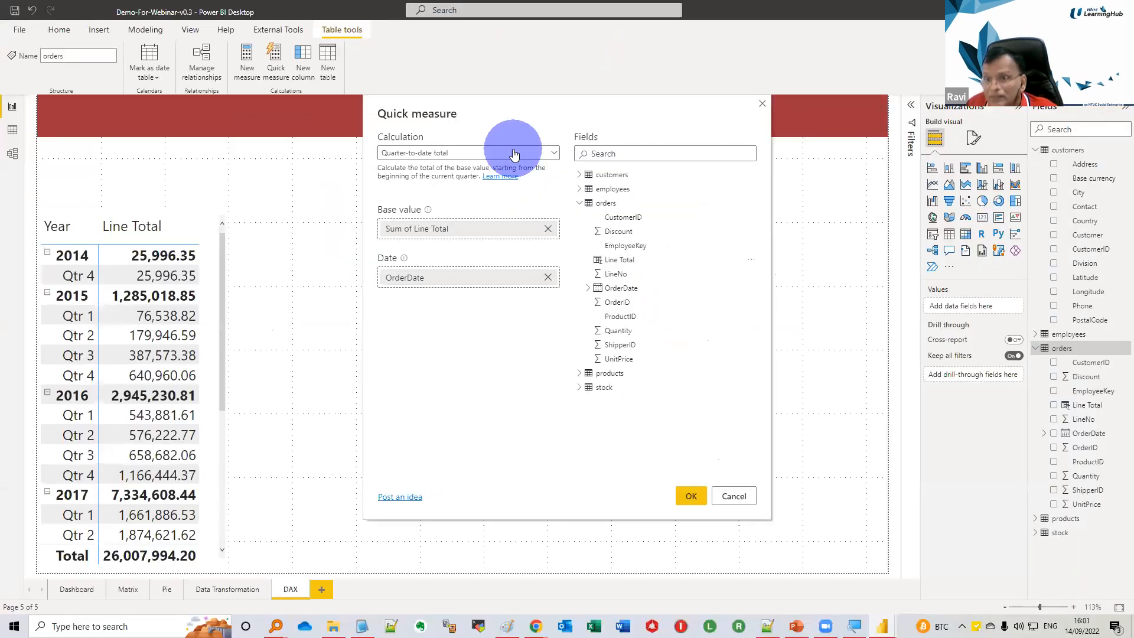
pyautogui.click(690, 497)
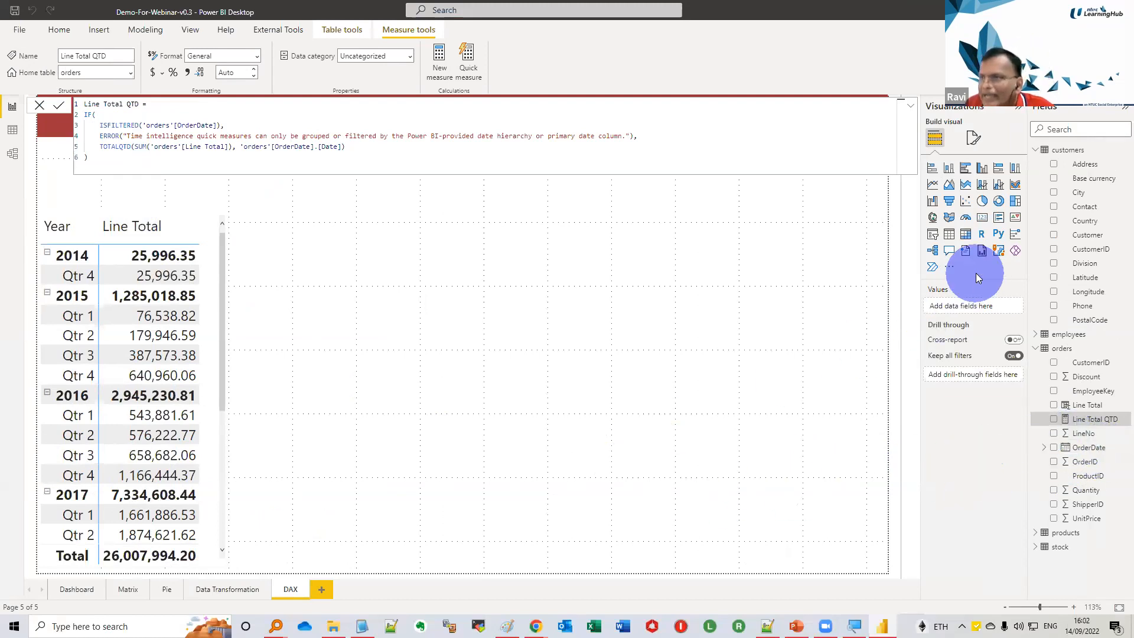
# Add a second table beside the matrix with OrderDate Year and Quarter, Line Total and Line Total QTD
pyautogui.click(948, 235)
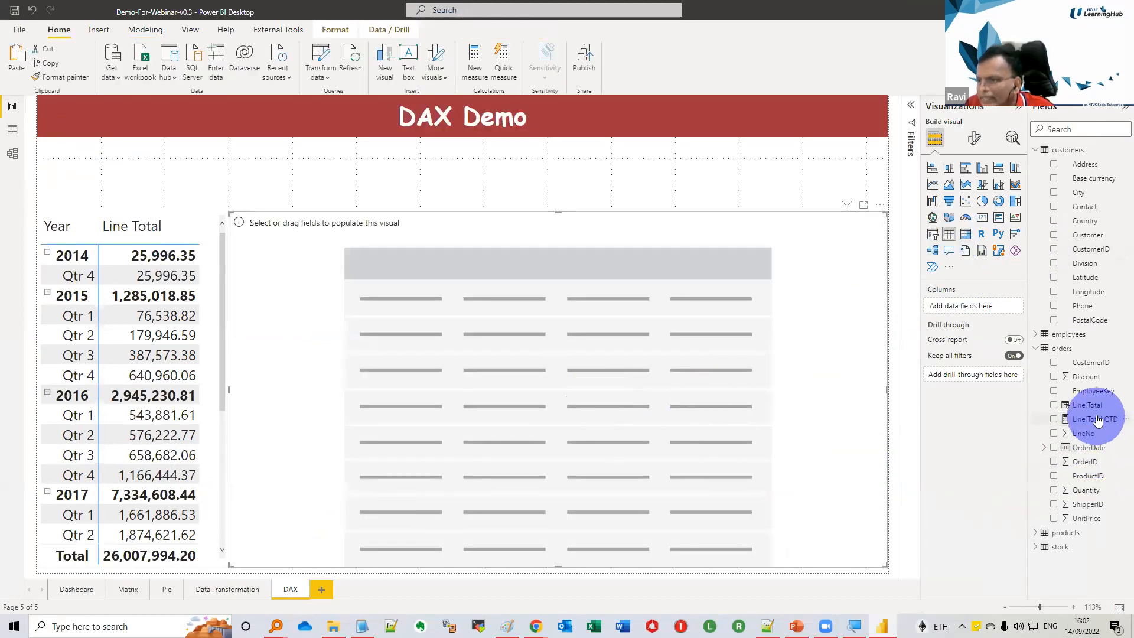
pyautogui.moveTo(1089, 454); pyautogui.dragTo(968, 306)
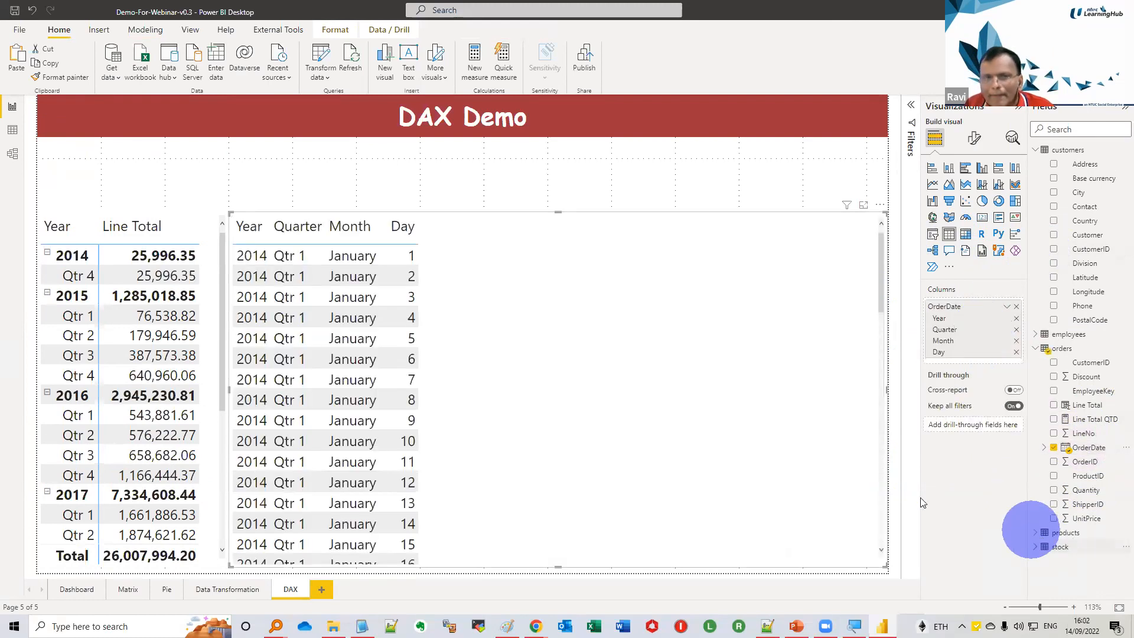
pyautogui.click(1015, 353)
pyautogui.click(1015, 341)
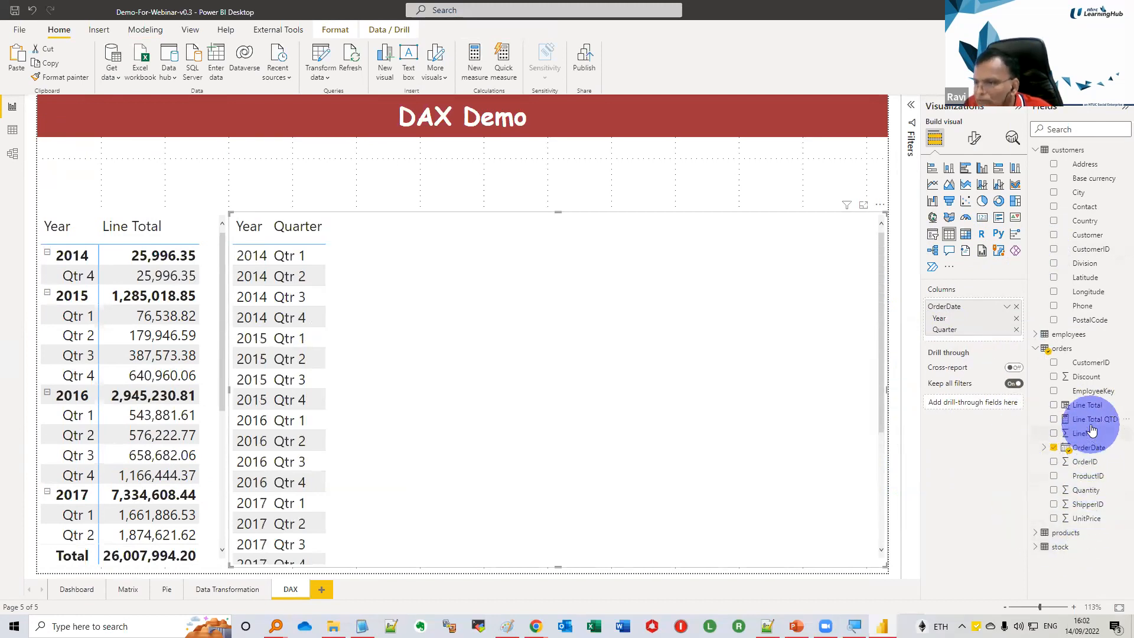
pyautogui.moveTo(1088, 405); pyautogui.dragTo(996, 358)
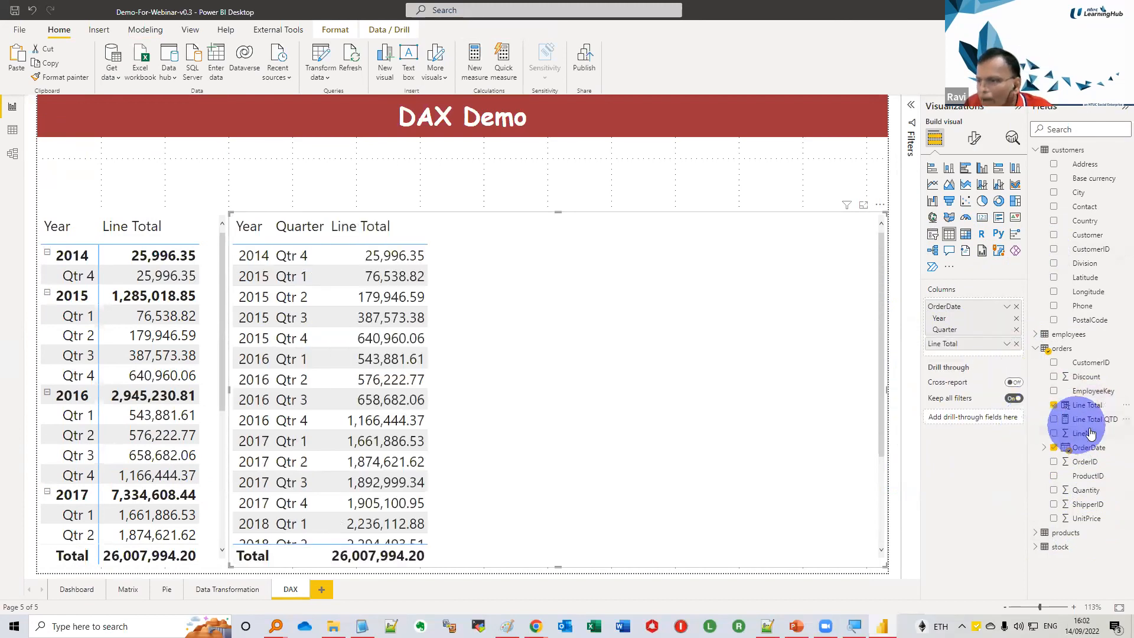
pyautogui.moveTo(1095, 423); pyautogui.dragTo(985, 358)
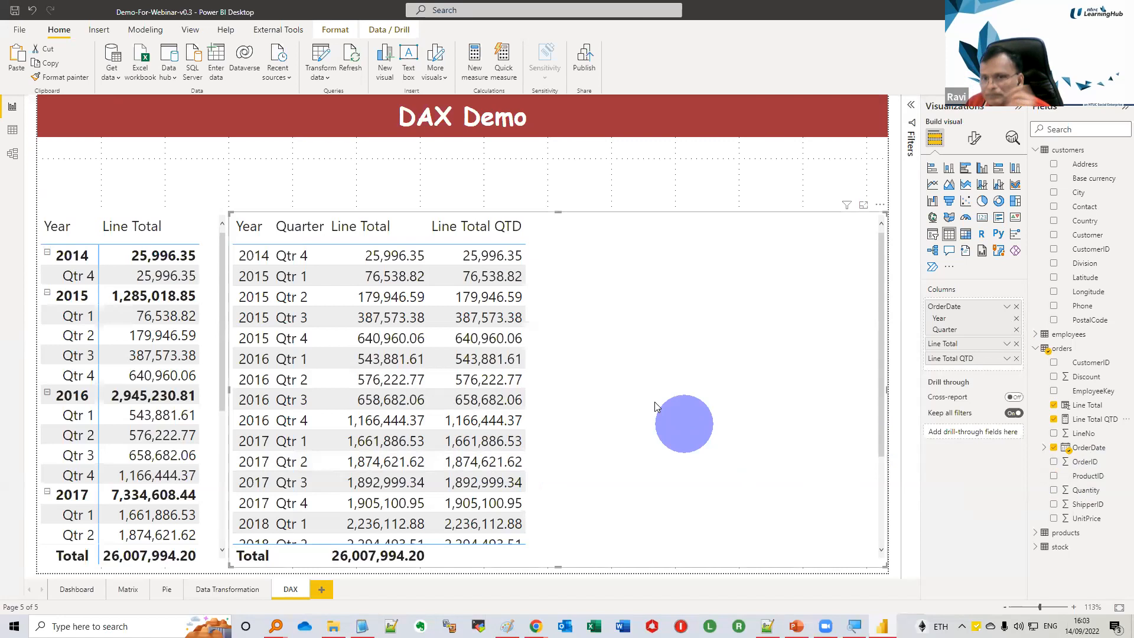
# Examine cross-filtering on the Dashboard page by selecting Germany's column in the Line Total by Country chart, and clear the selection
pyautogui.click(86, 589)
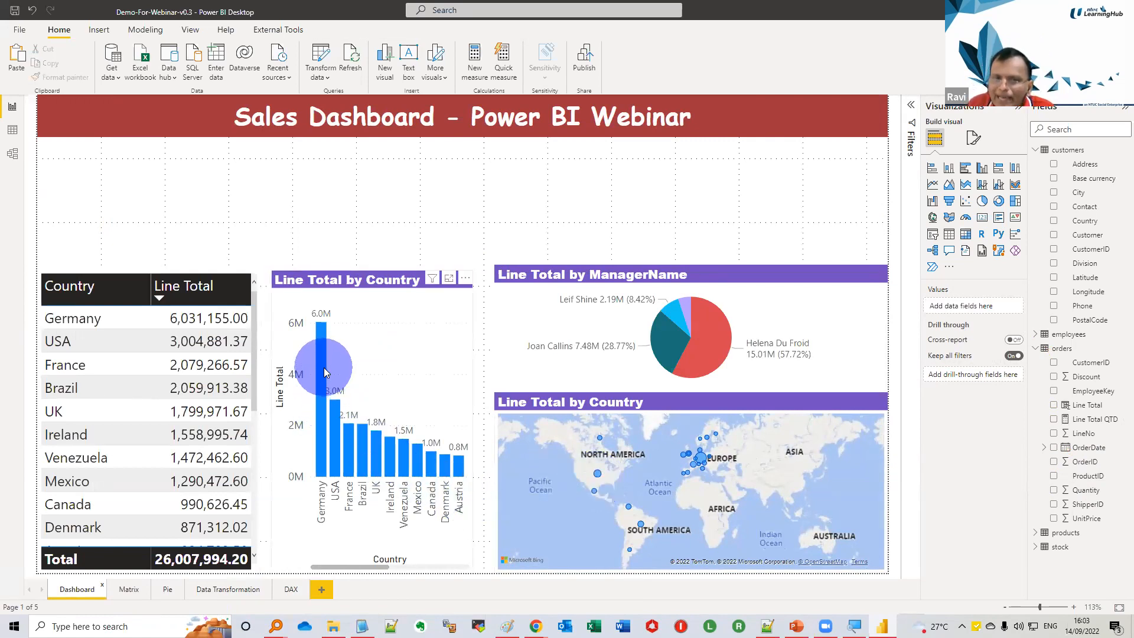
pyautogui.moveTo(326, 372)
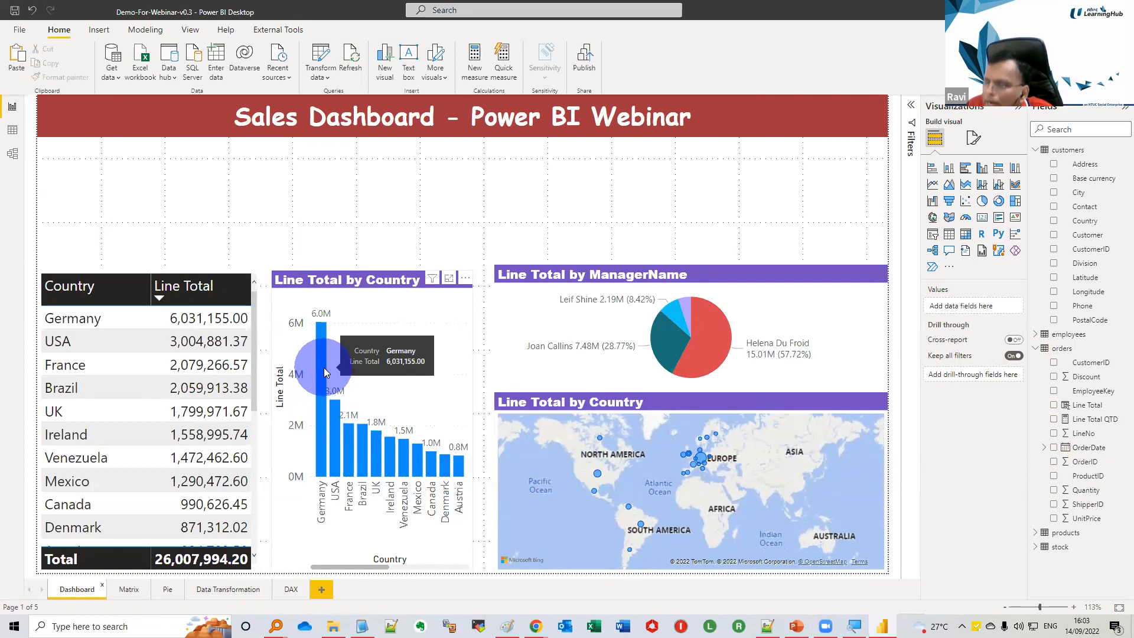
pyautogui.click(326, 372)
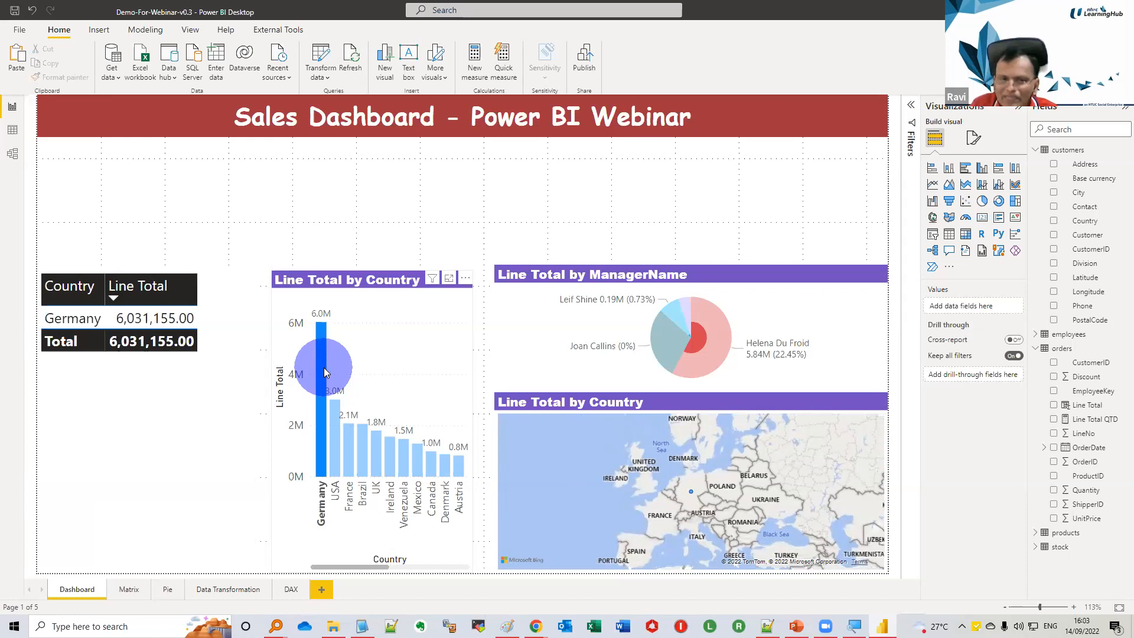
pyautogui.click(325, 369)
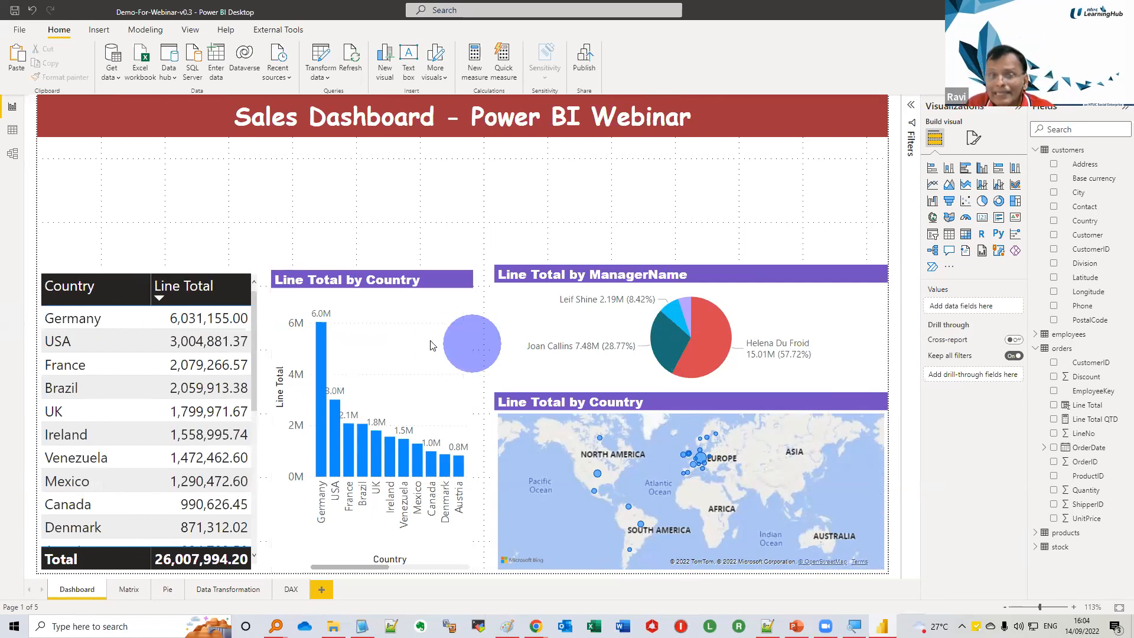
# Add an OrderDate slicer to the Dashboard page and narrow it to the space above the Line Total by ManagerName pie
pyautogui.click(932, 234)
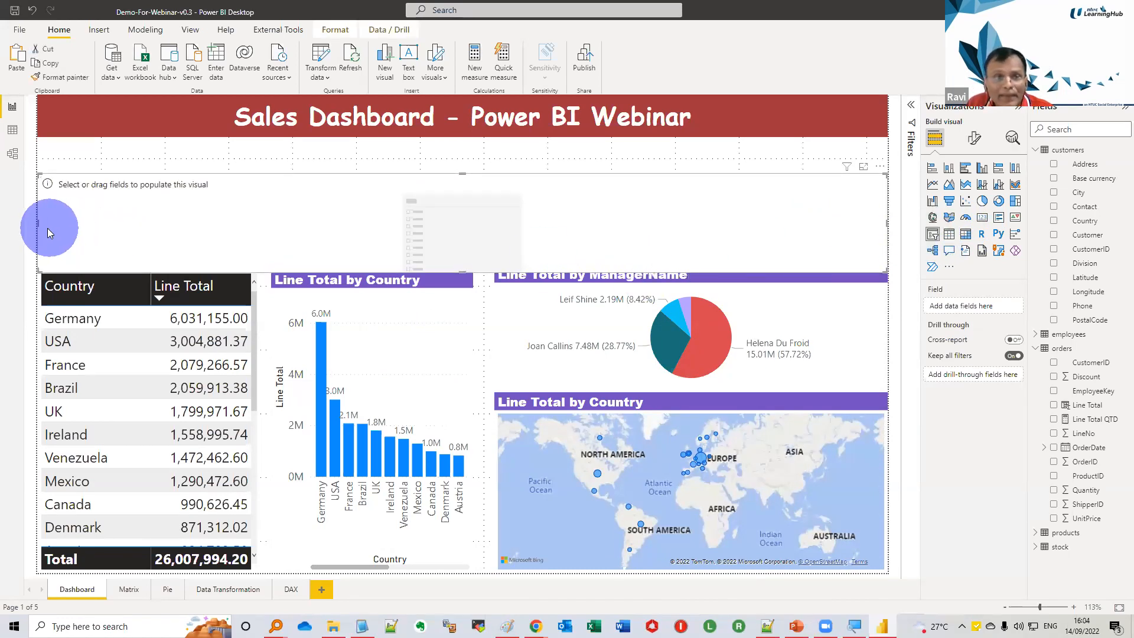
pyautogui.moveTo(38, 221); pyautogui.dragTo(475, 229)
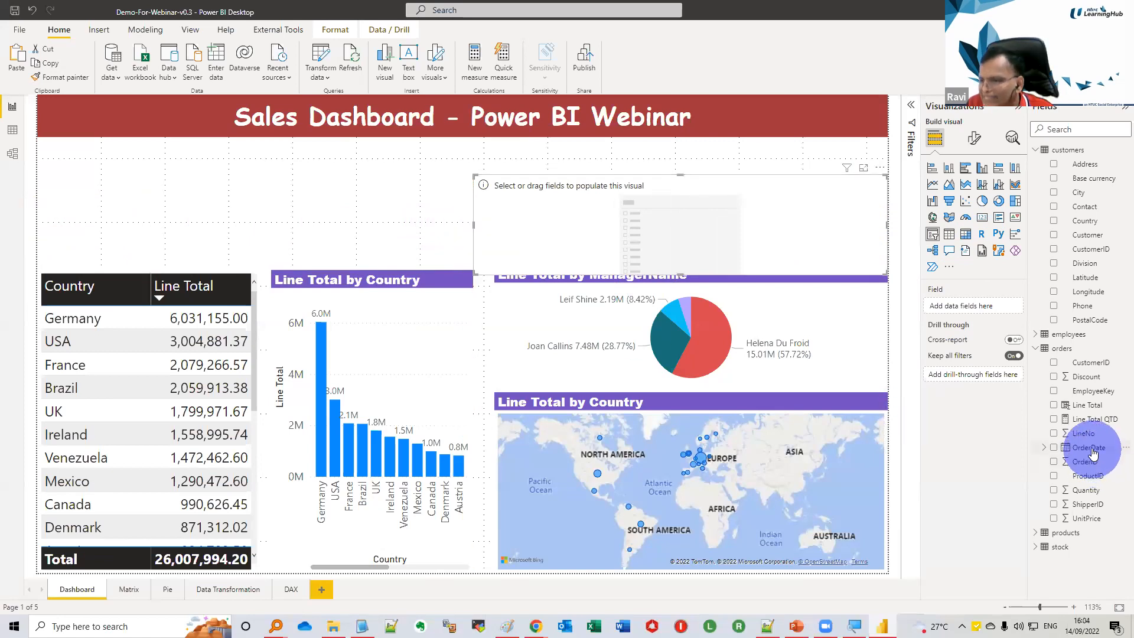
pyautogui.moveTo(1095, 451); pyautogui.dragTo(774, 242)
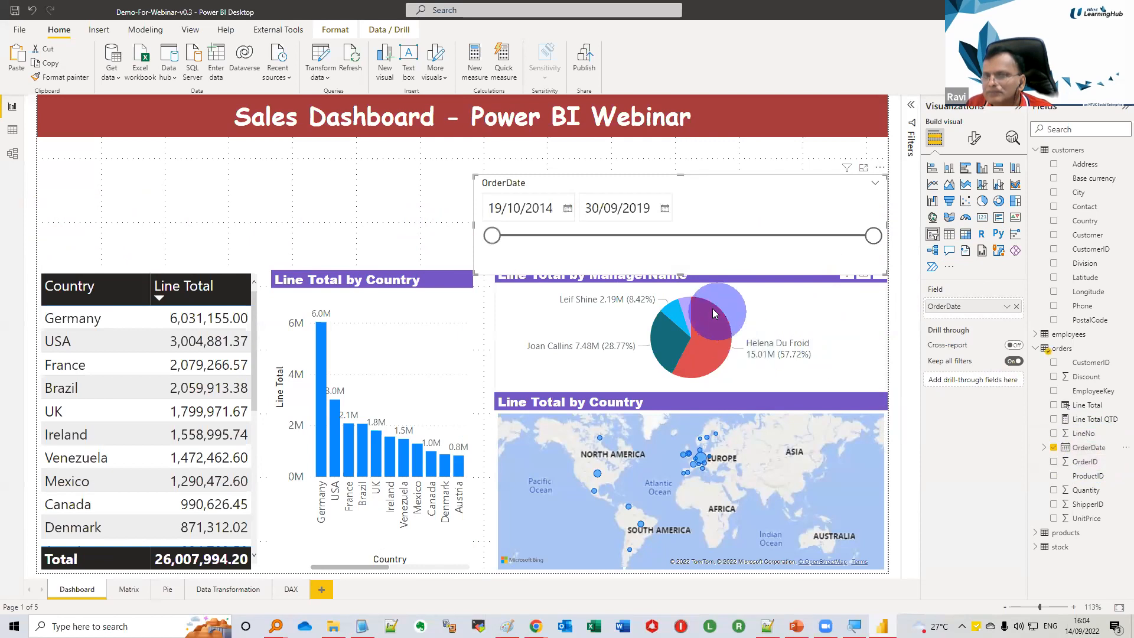
# Test the OrderDate slicer by moving its end date to 11/12/2016, and restore the full date range
pyautogui.moveTo(873, 235); pyautogui.dragTo(657, 236)
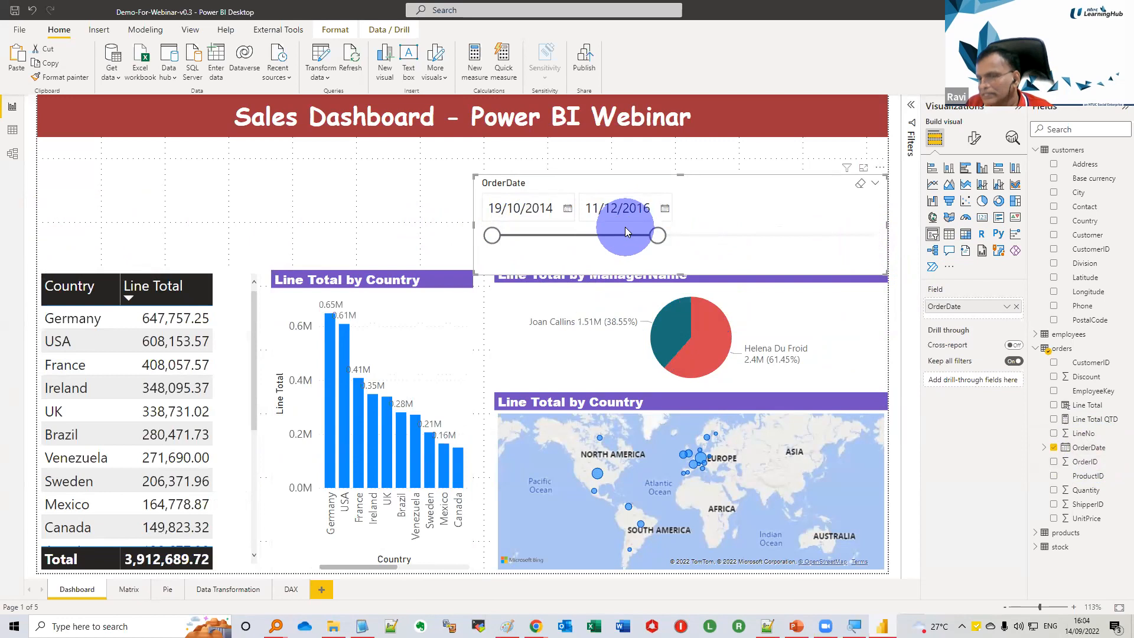
pyautogui.moveTo(657, 235); pyautogui.dragTo(876, 238)
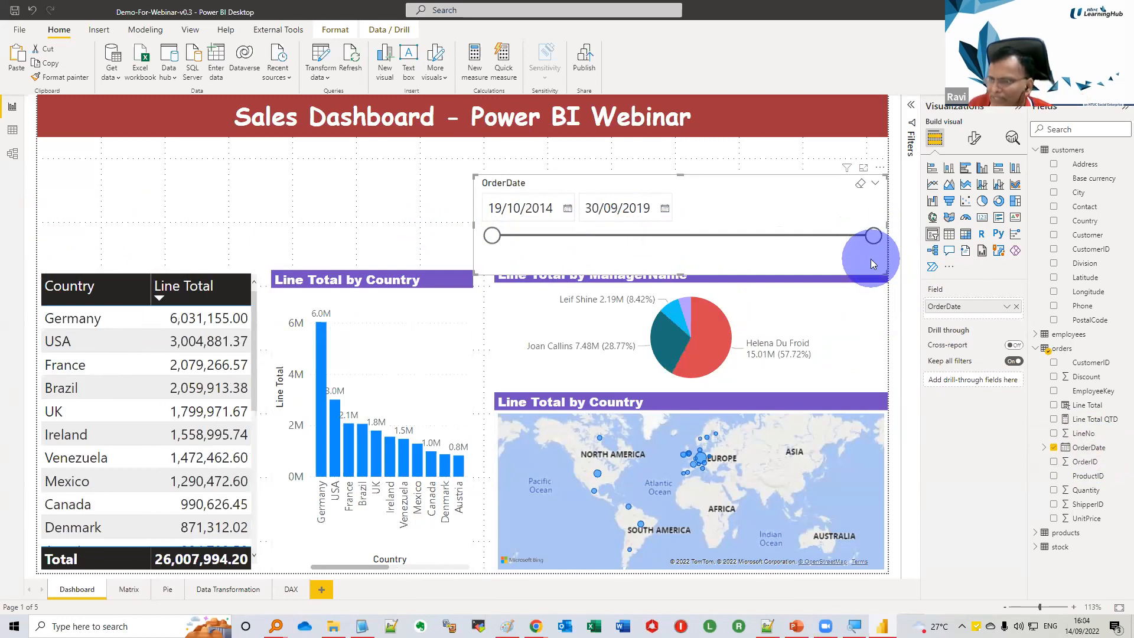
pyautogui.click(12, 153)
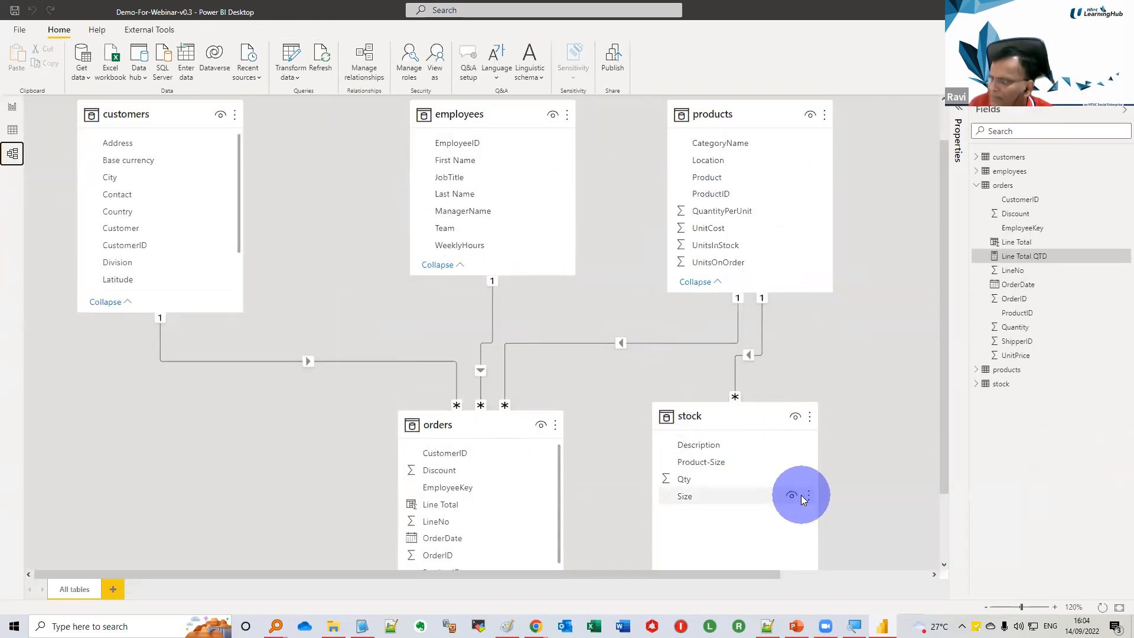
pyautogui.click(13, 107)
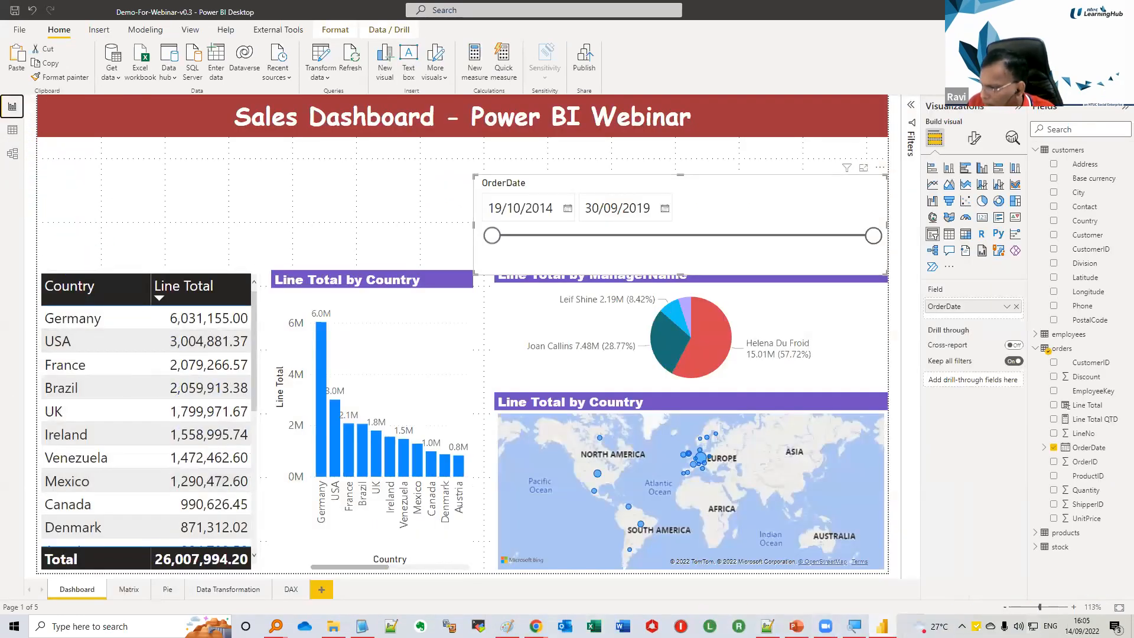
pyautogui.hotkey('alt', 'Tab')
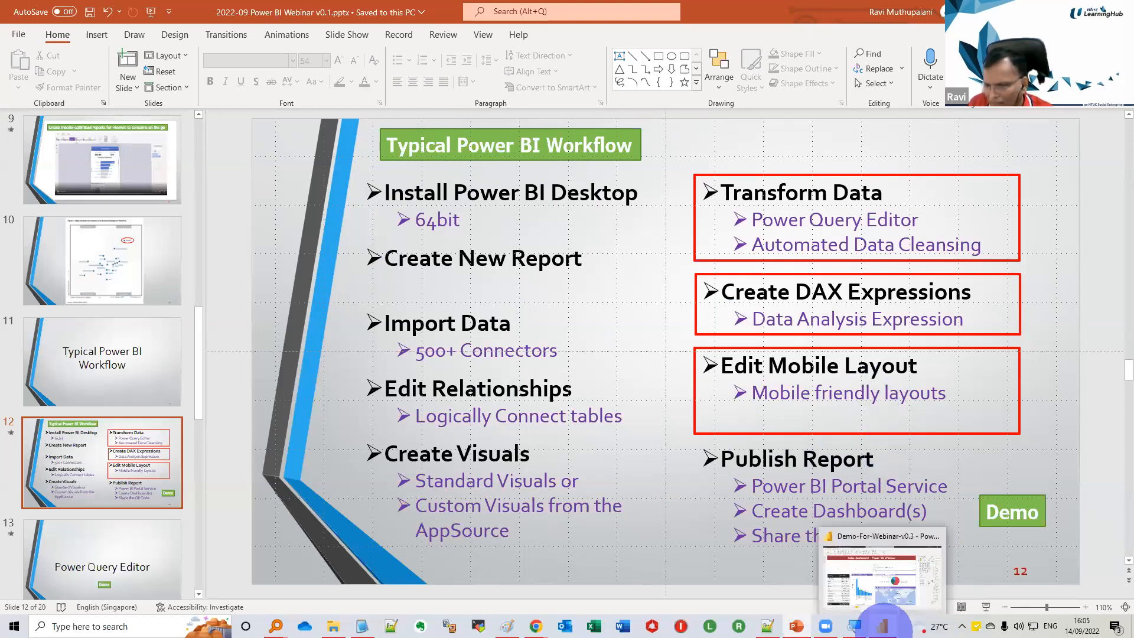
pyautogui.click(882, 621)
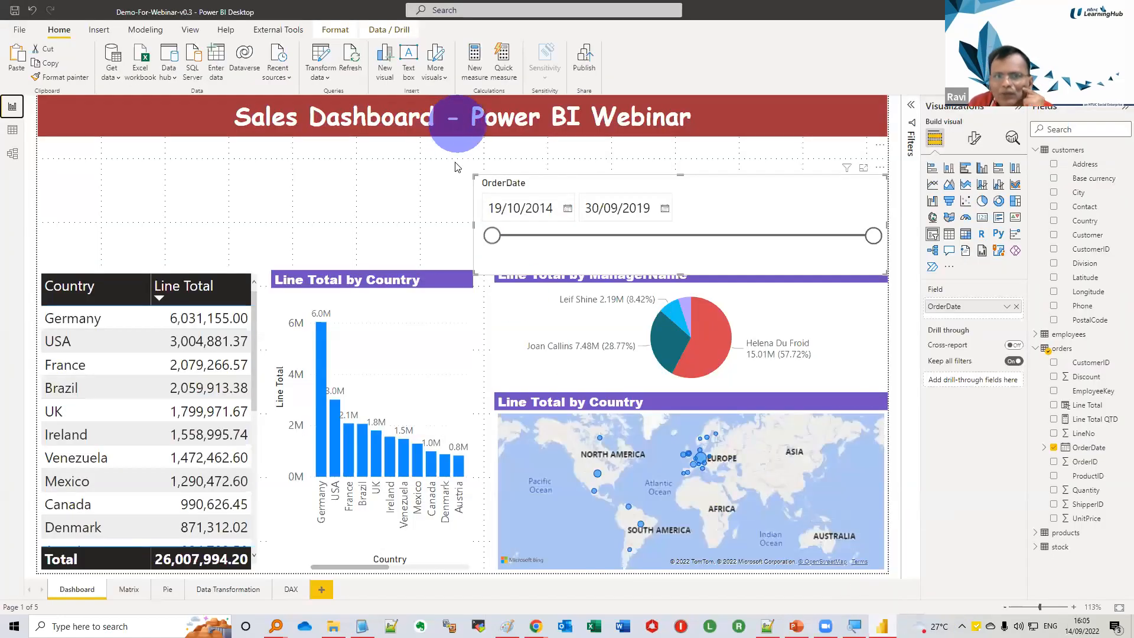
# Open the mobile layout of the Dashboard page and dismiss the mobile-only formatting introduction
pyautogui.click(368, 182)
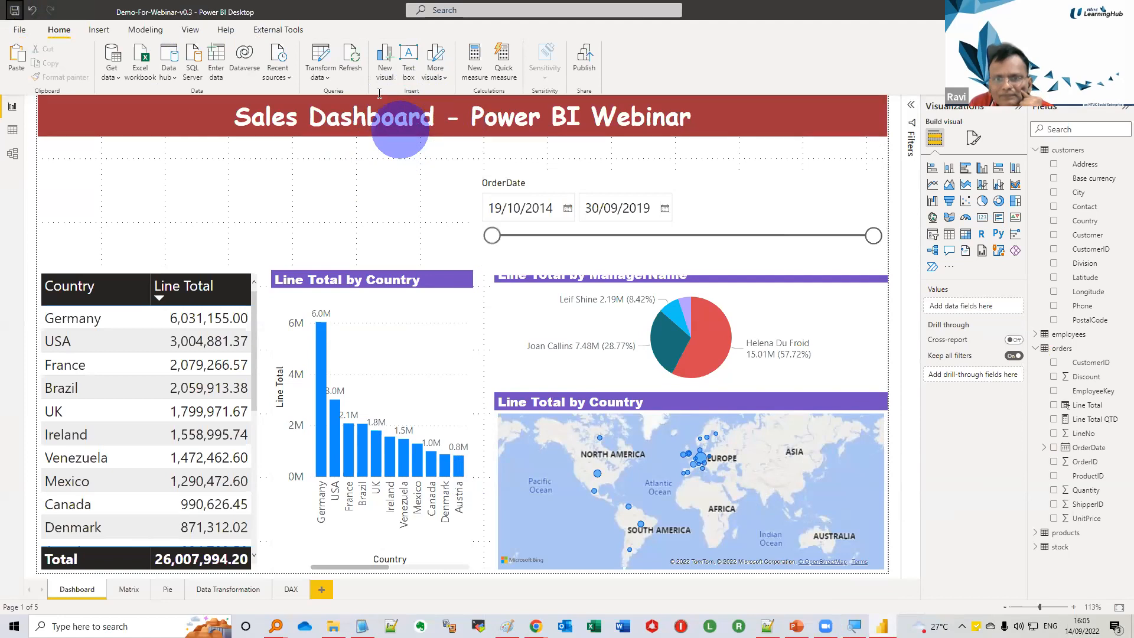
pyautogui.click(190, 30)
pyautogui.click(340, 72)
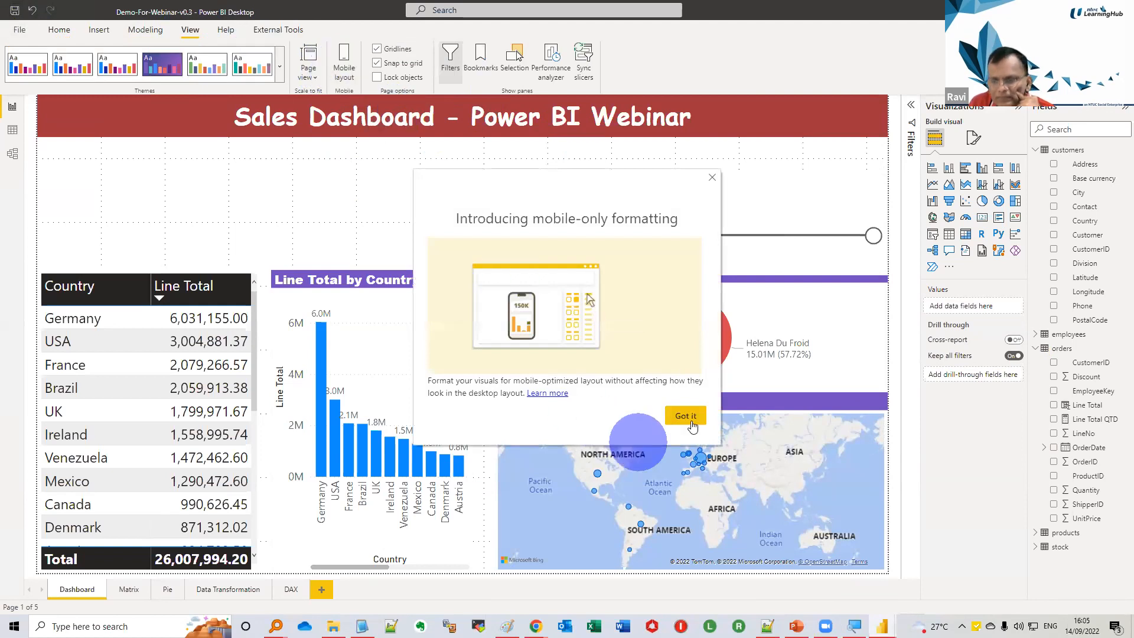
pyautogui.click(685, 416)
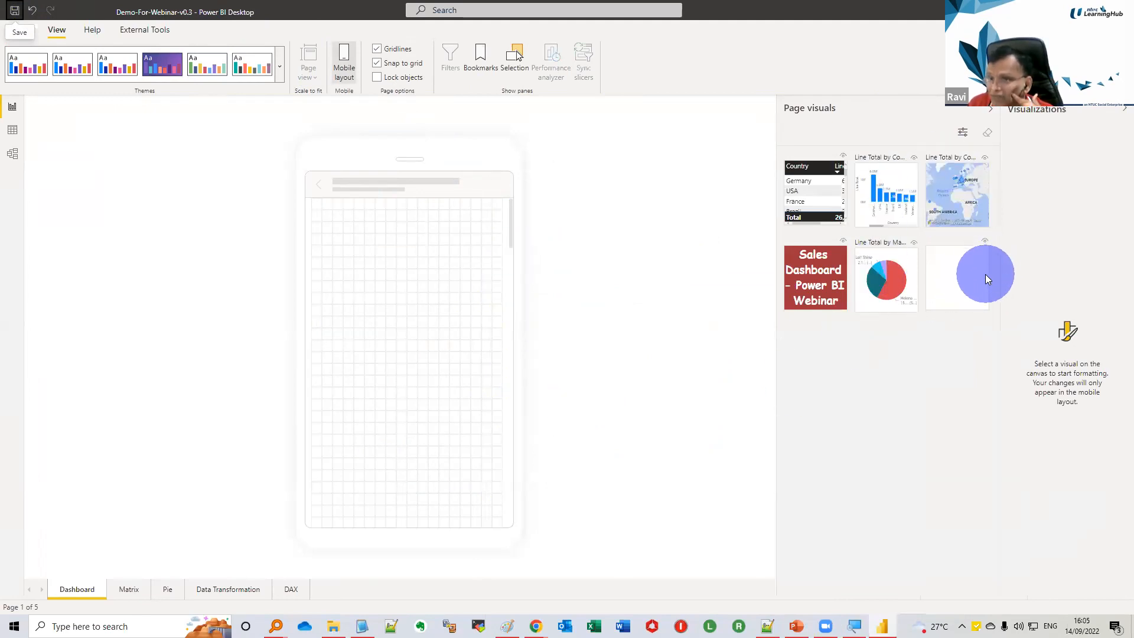
# Place the title banner on the phone canvas with the Country and Line Total table below it, enlarged to full width
pyautogui.moveTo(431, 235); pyautogui.dragTo(539, 303)
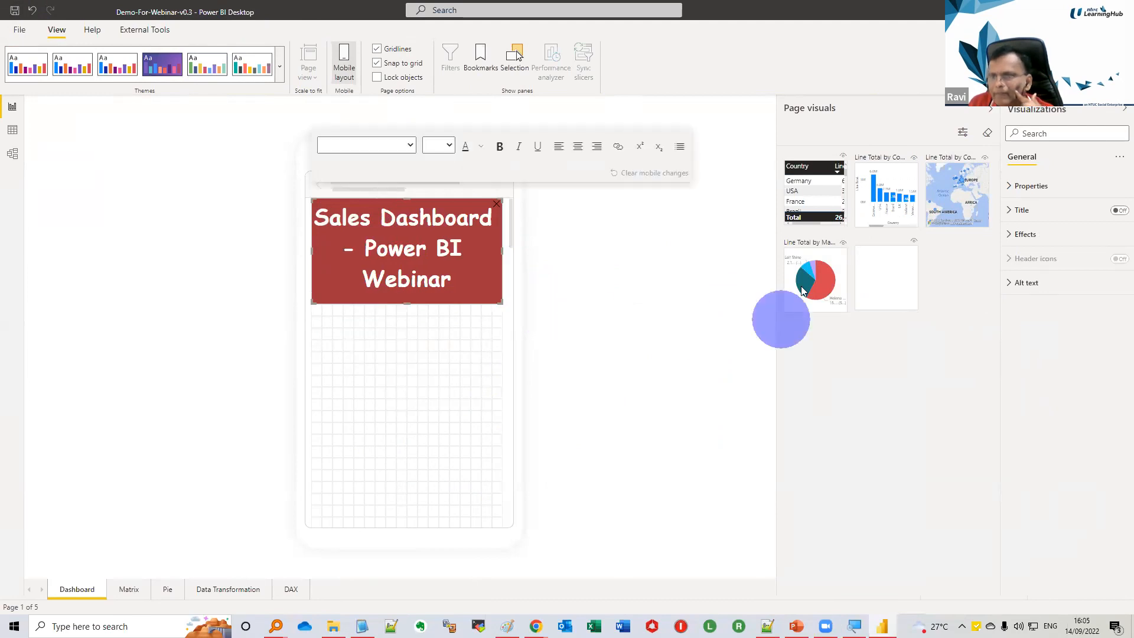
pyautogui.moveTo(810, 171)
pyautogui.mouseDown()
pyautogui.moveTo(414, 356)
pyautogui.moveTo(359, 343)
pyautogui.moveTo(336, 309)
pyautogui.mouseUp()
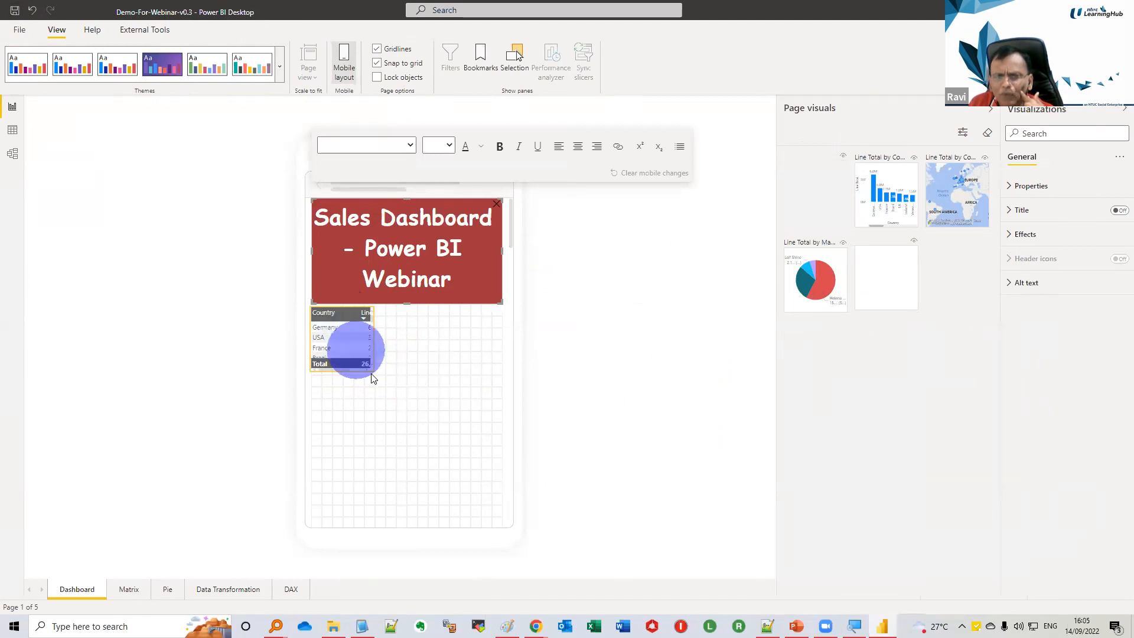
pyautogui.moveTo(376, 373)
pyautogui.mouseDown()
pyautogui.moveTo(544, 456)
pyautogui.moveTo(372, 372)
pyautogui.moveTo(395, 390)
pyautogui.mouseUp()
pyautogui.moveTo(485, 444); pyautogui.dragTo(506, 455)
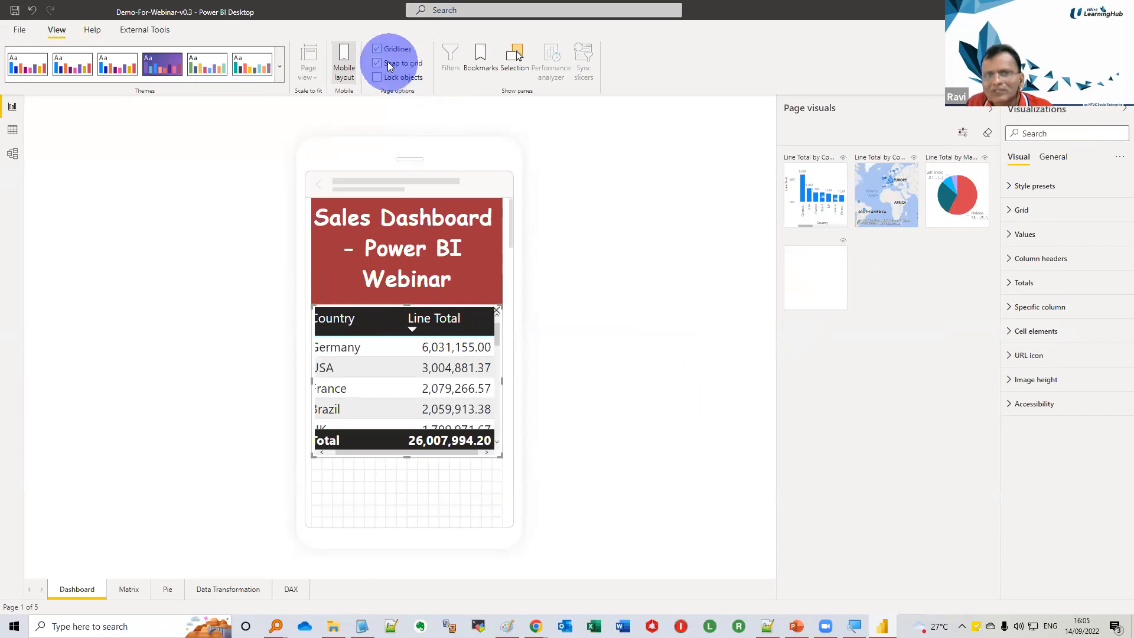
# Leave the mobile layout, publish the report to My workspace, and open it in a maximized browser window
pyautogui.click(346, 65)
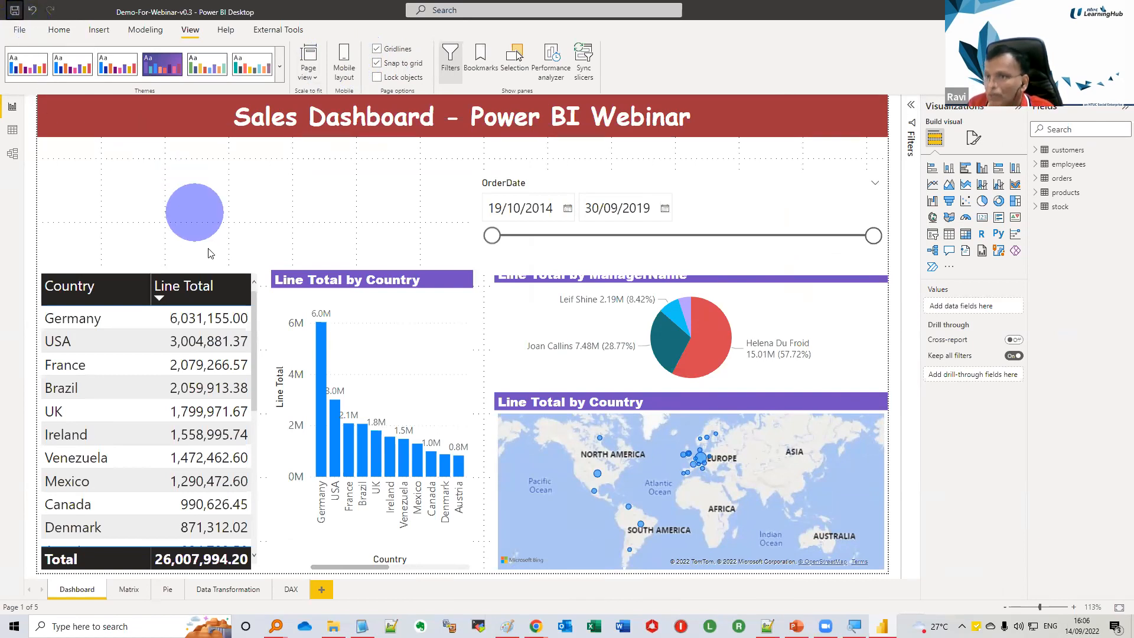
pyautogui.click(59, 29)
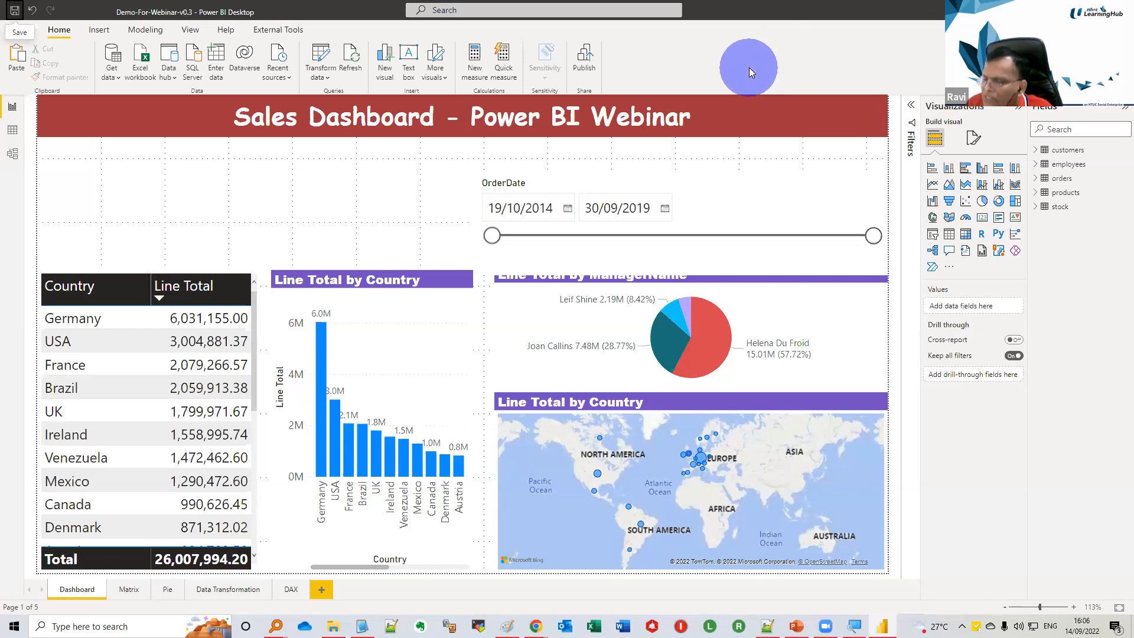
pyautogui.click(585, 62)
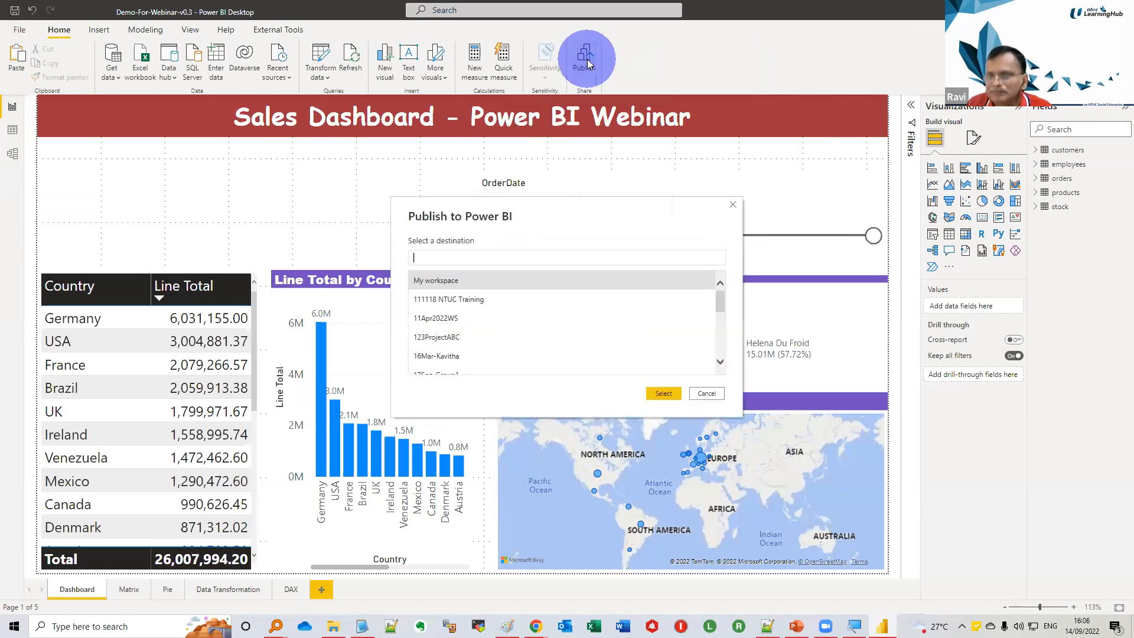
pyautogui.click(662, 391)
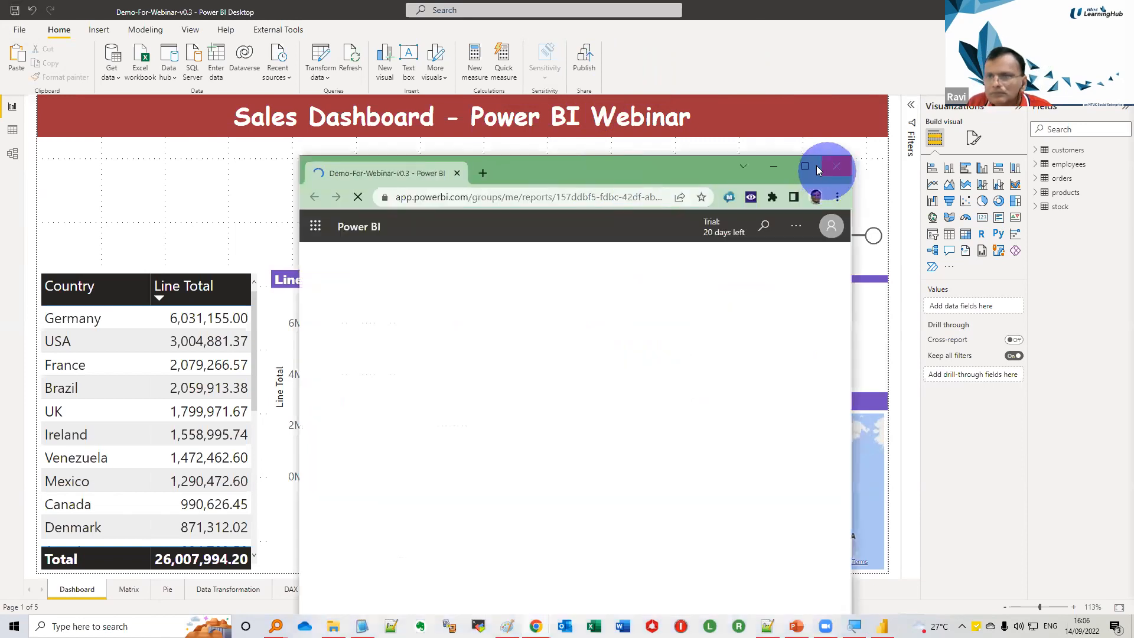
pyautogui.click(805, 166)
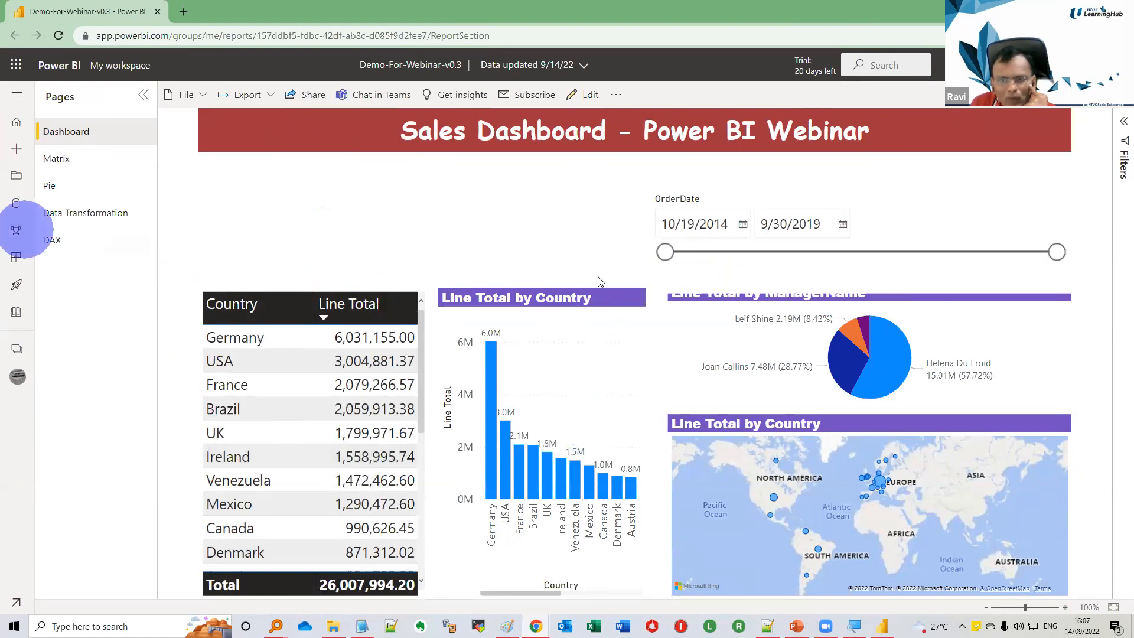
# Look through the published Matrix, Pie, Data Transformation and DAX pages, and return to Dashboard
pyautogui.click(57, 161)
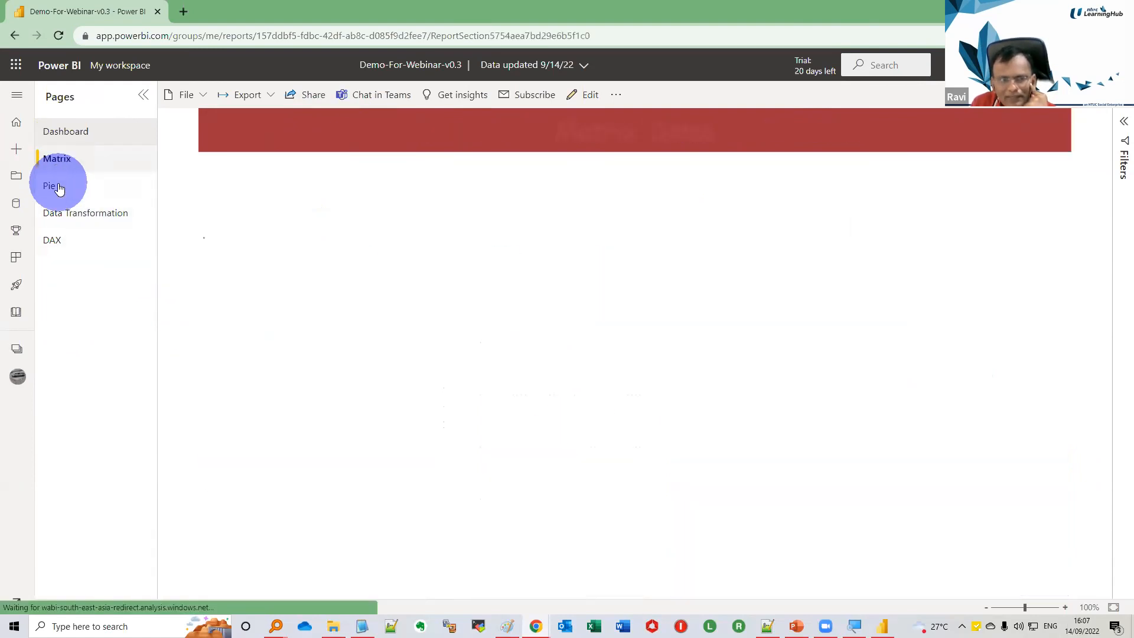
pyautogui.click(58, 194)
pyautogui.click(62, 214)
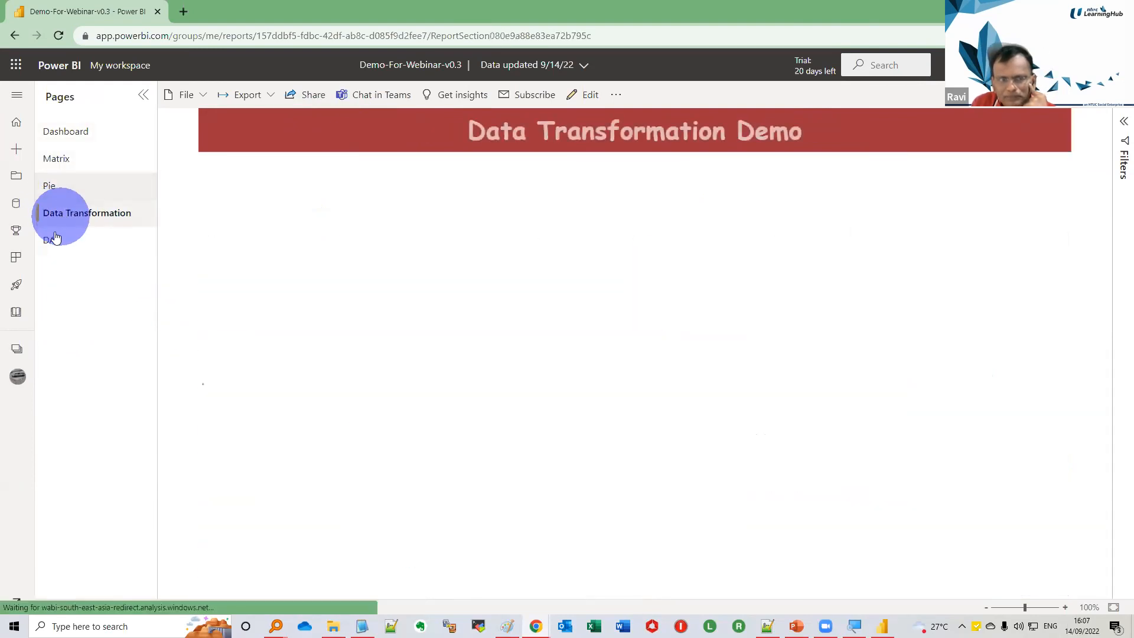
pyautogui.click(52, 242)
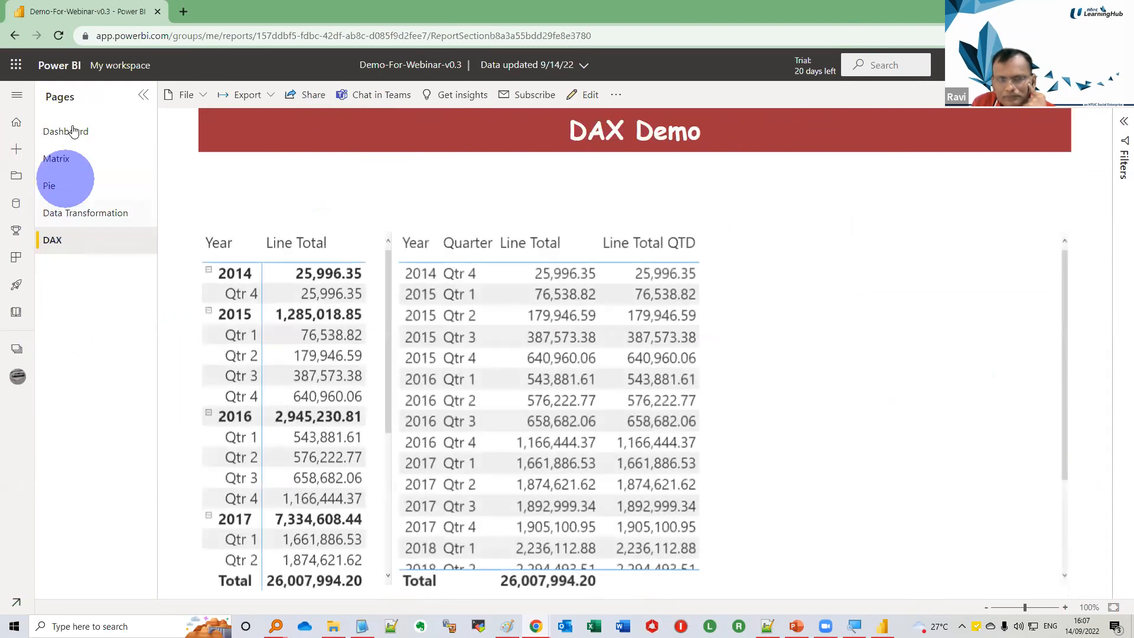
pyautogui.click(66, 131)
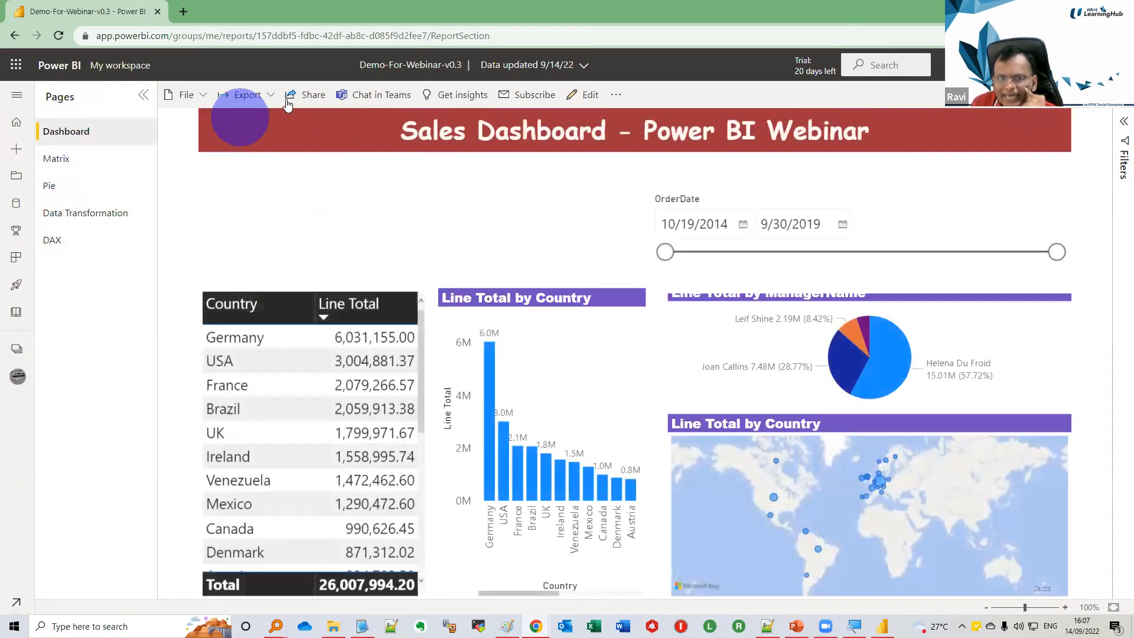
# Examine the published report's export formats and its link-sharing options without sending anything
pyautogui.click(270, 96)
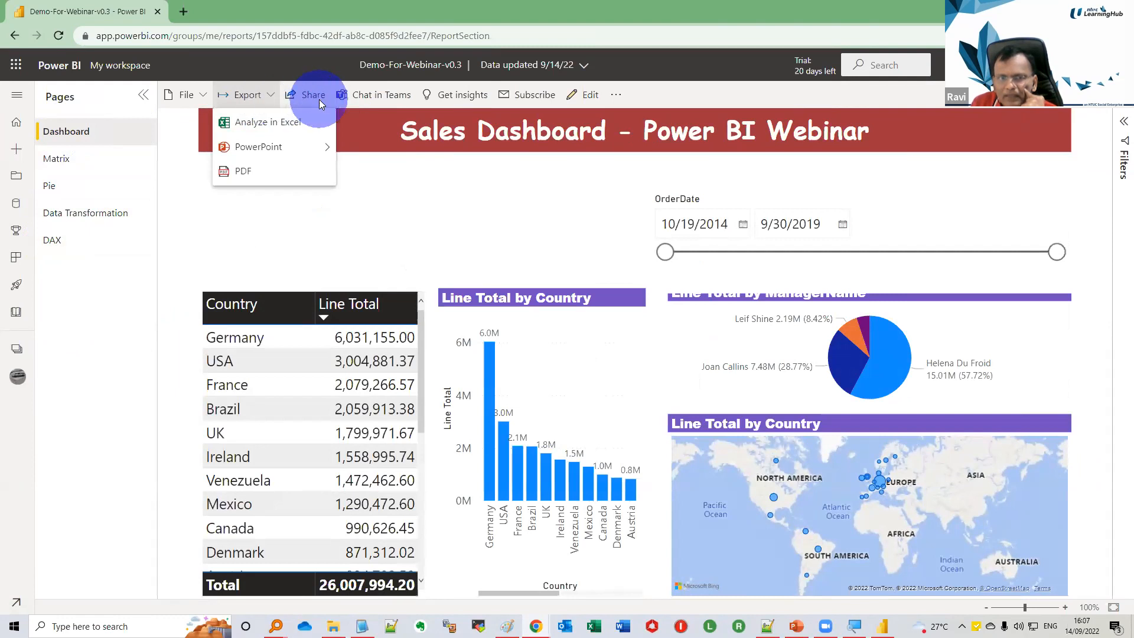
pyautogui.moveTo(292, 148)
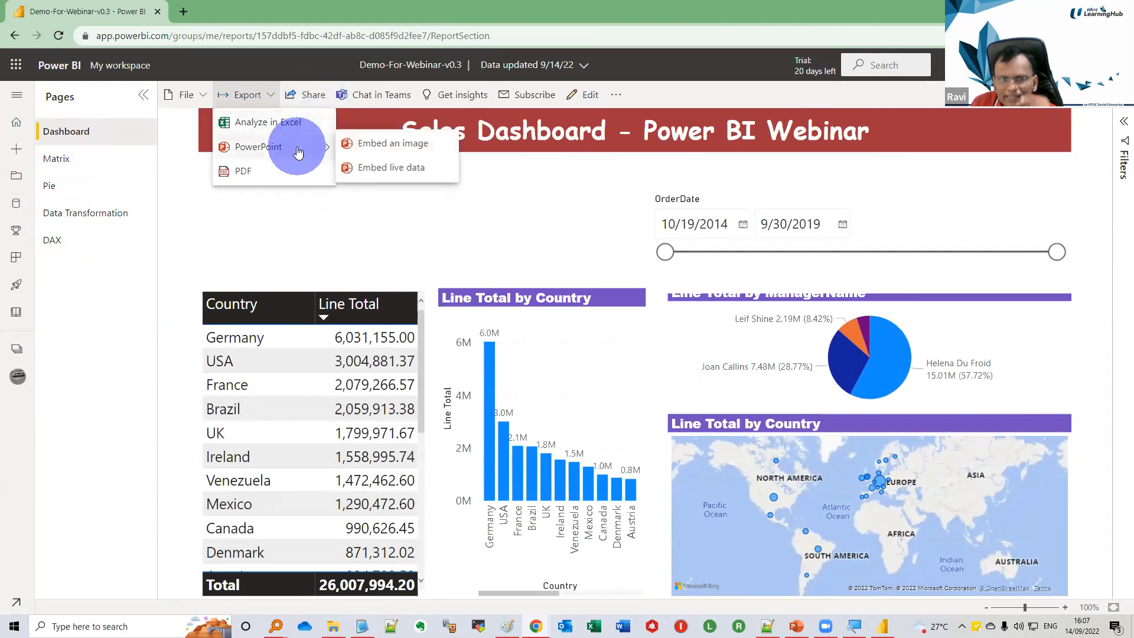
pyautogui.click(322, 98)
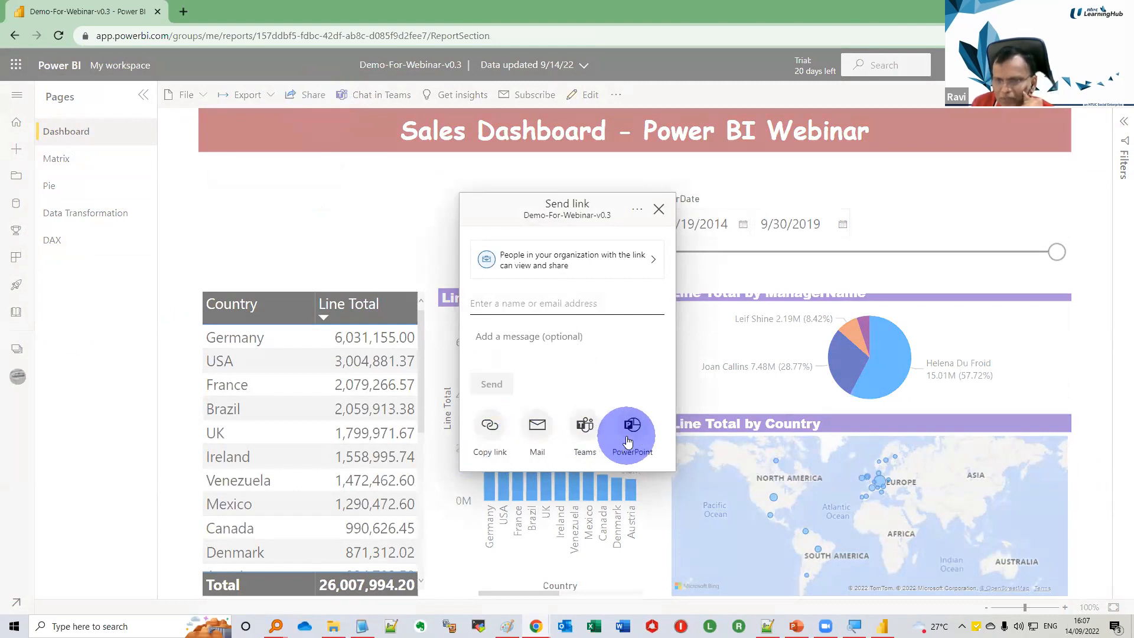
pyautogui.click(657, 210)
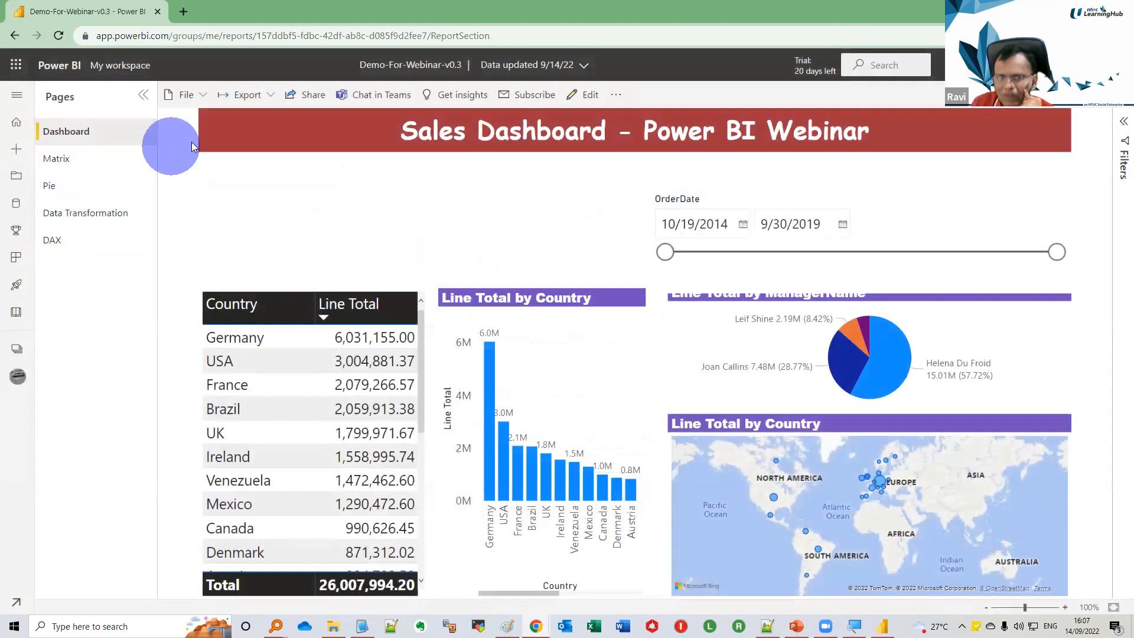
# Generate a QR code for the published report, then return to Power BI Desktop and dismiss the publishing message
pyautogui.click(203, 100)
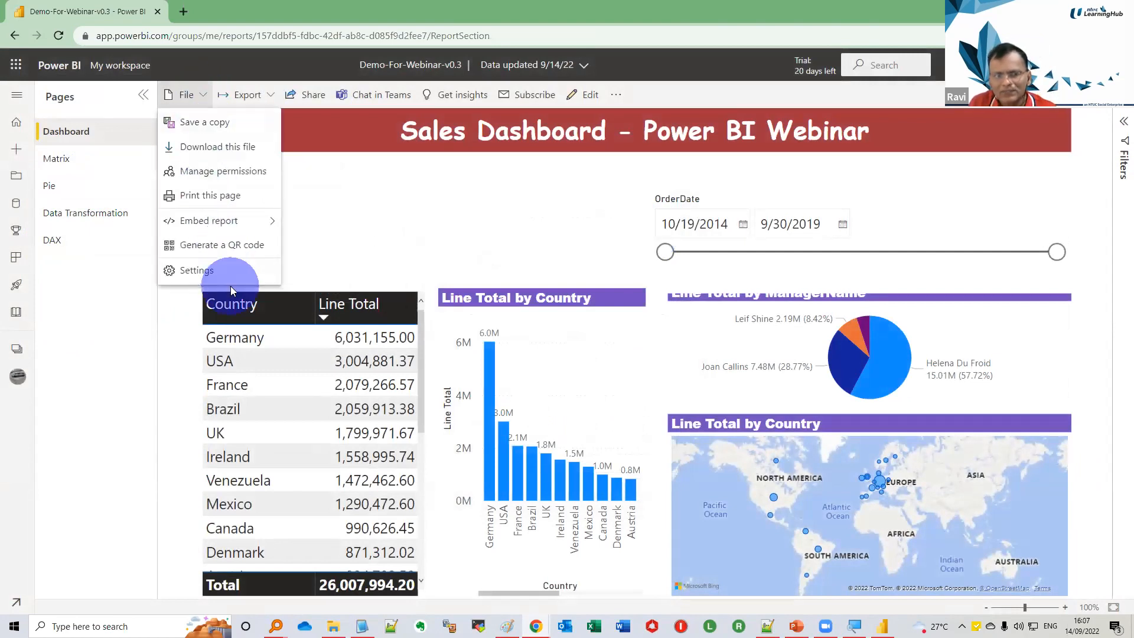
pyautogui.click(230, 247)
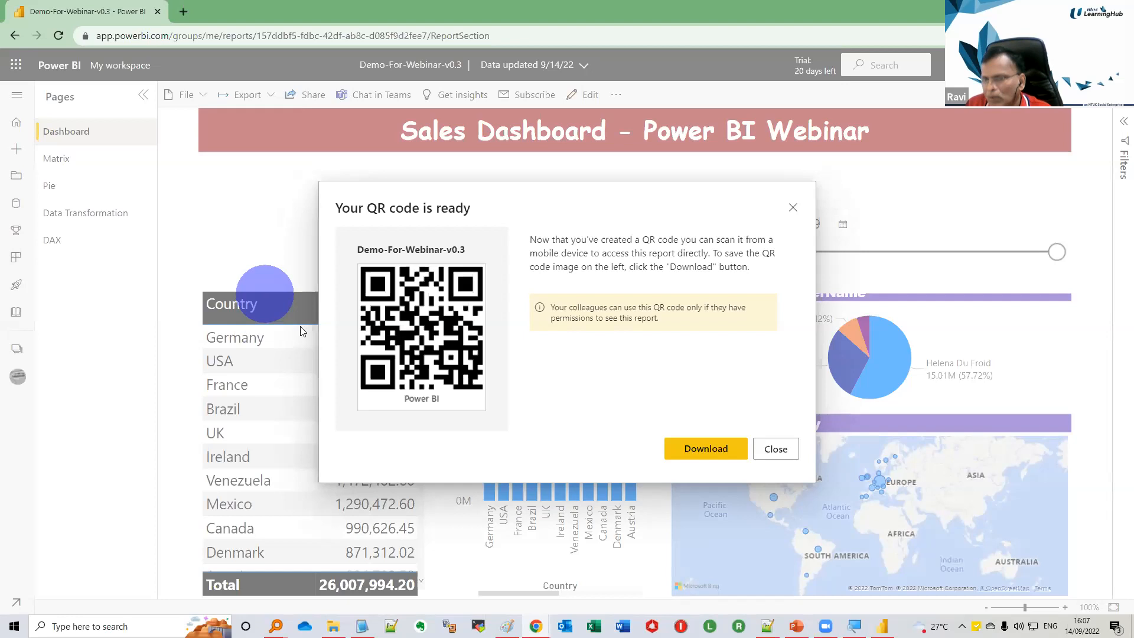
pyautogui.click(775, 451)
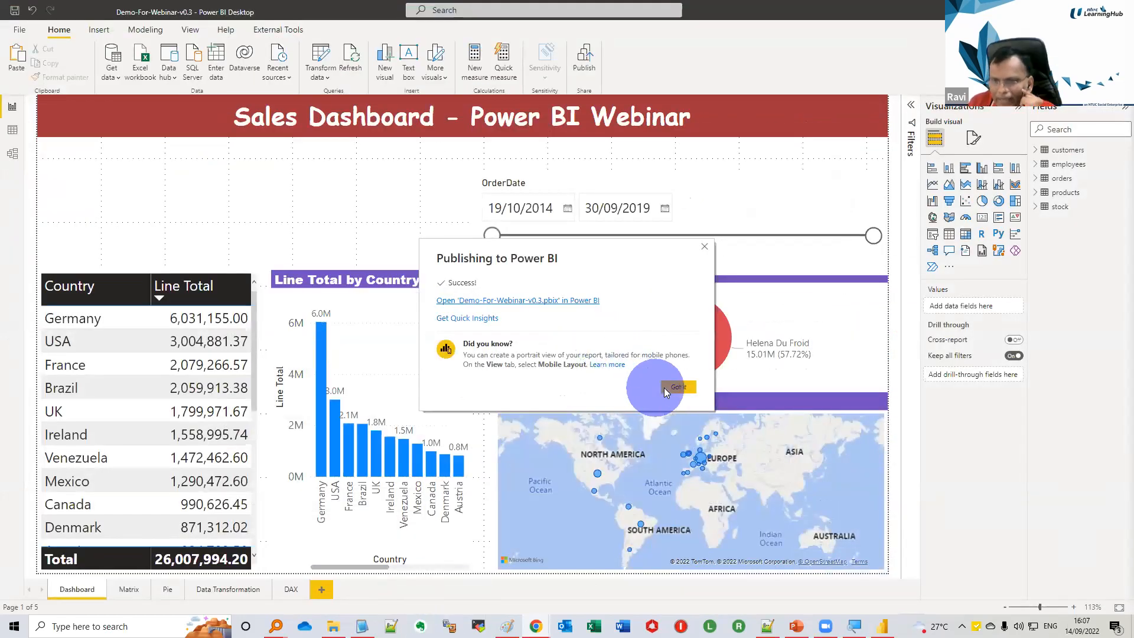
pyautogui.click(664, 388)
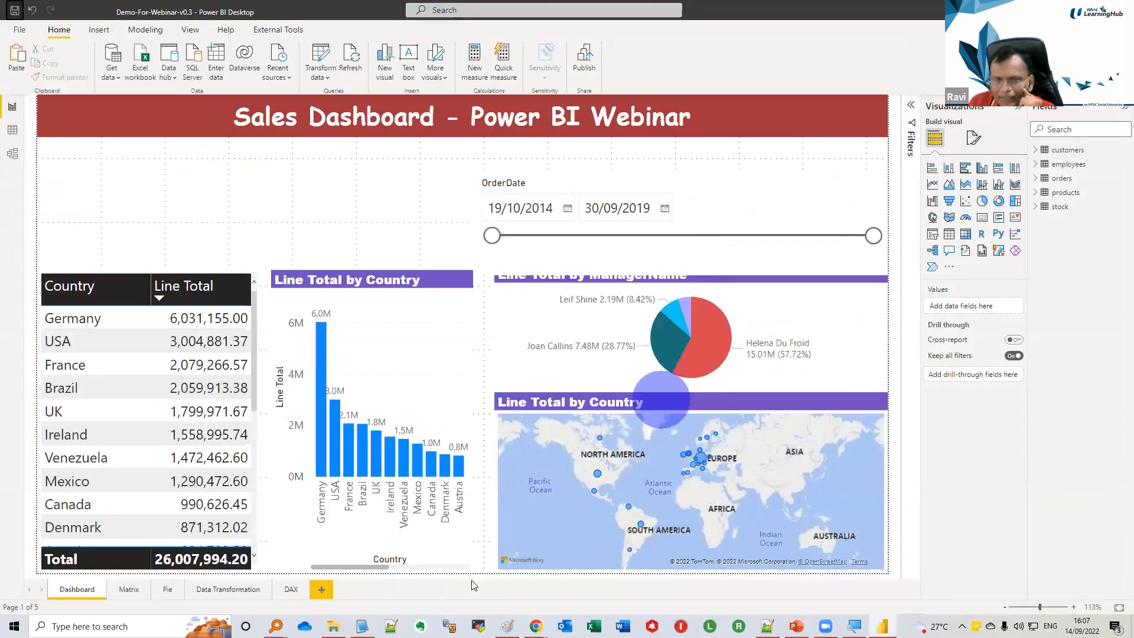
# Add a new report page and copy the title banner from the DAX page onto it
pyautogui.click(322, 589)
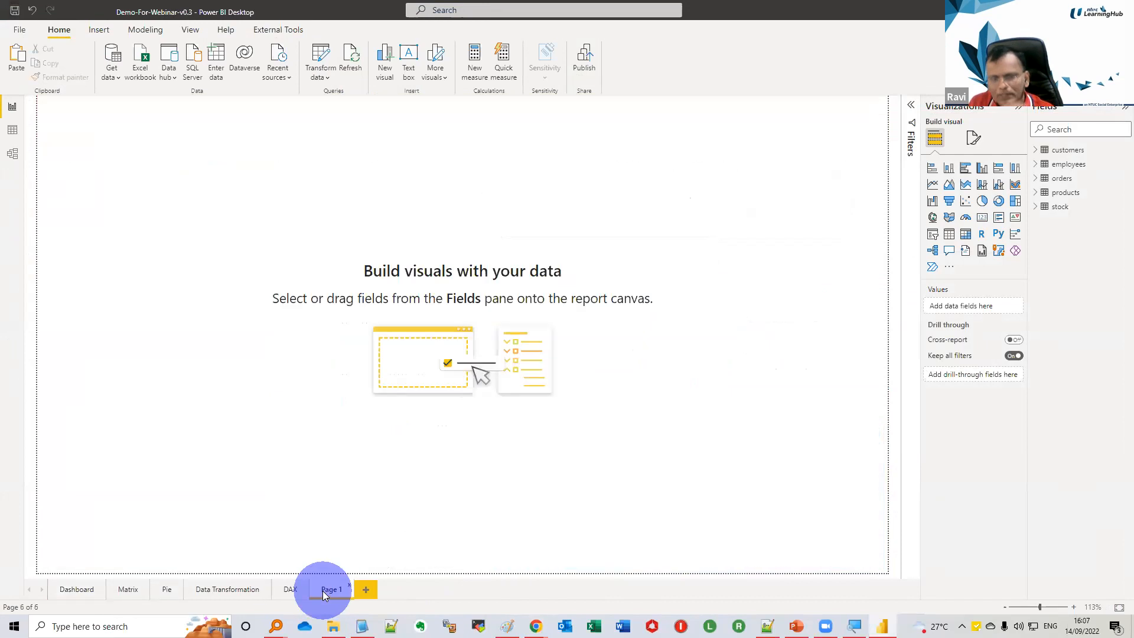
pyautogui.click(288, 591)
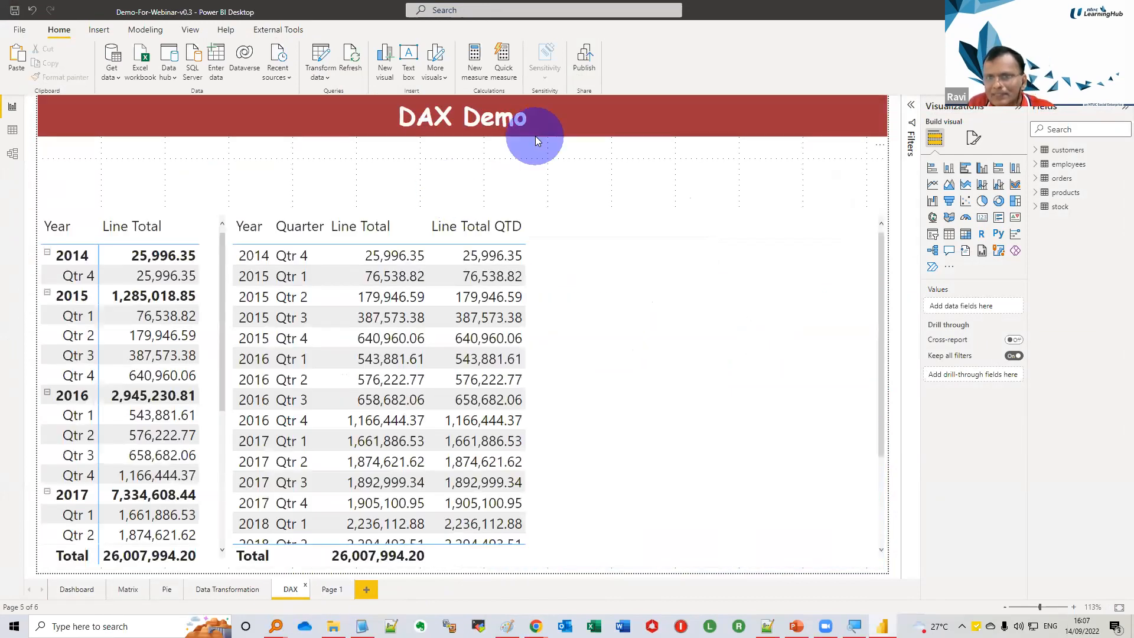
pyautogui.click(535, 134)
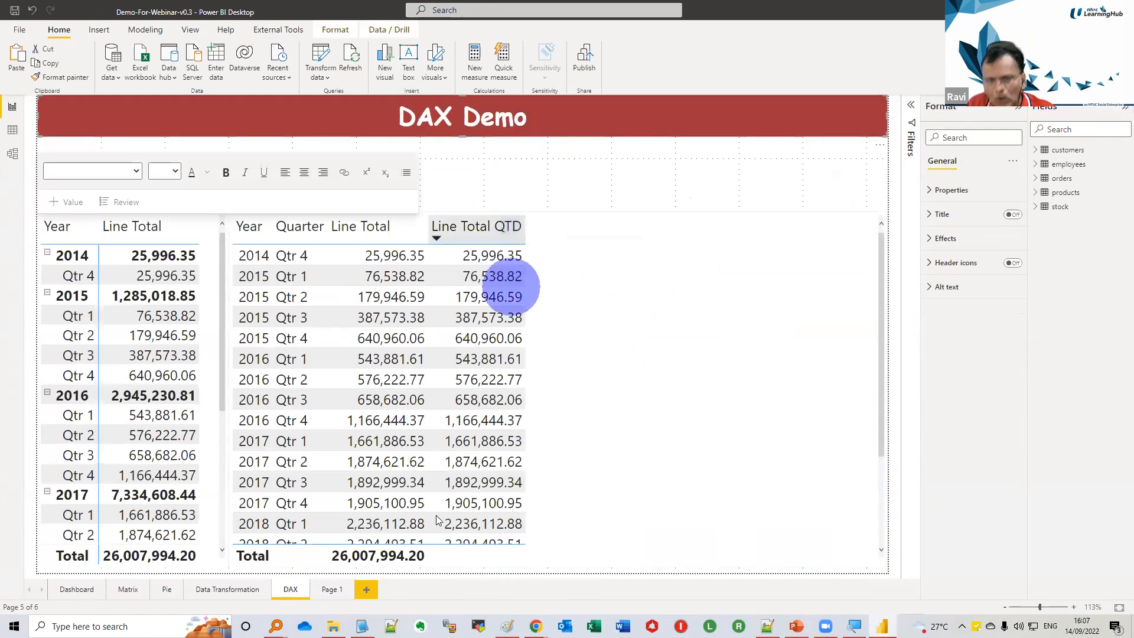
pyautogui.click(328, 589)
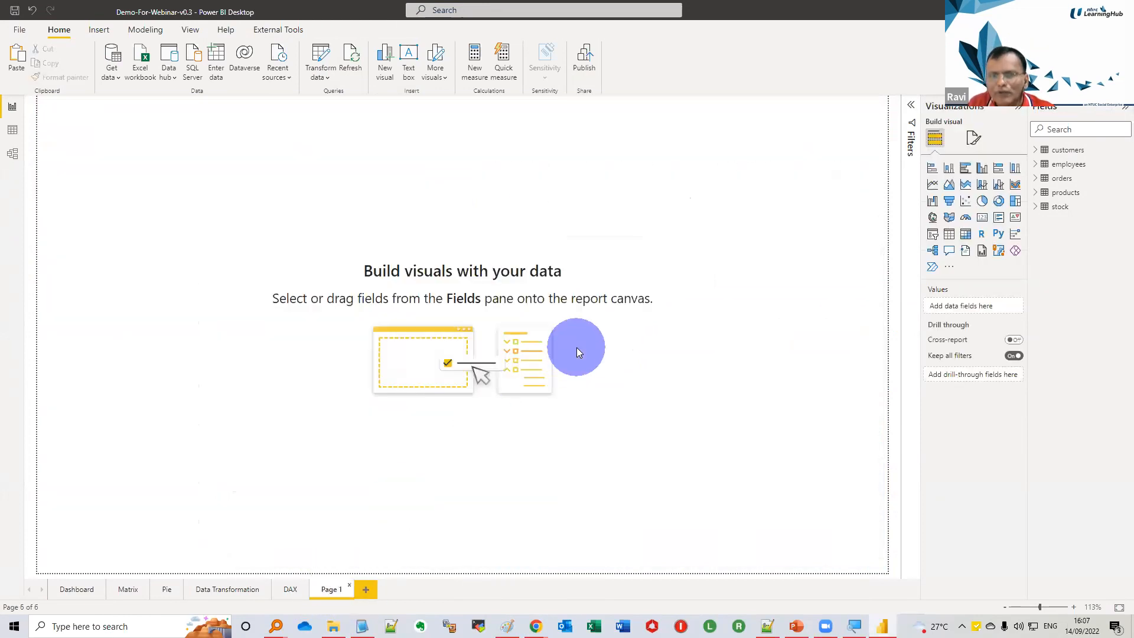
pyautogui.hotkey('ctrl', 'v')
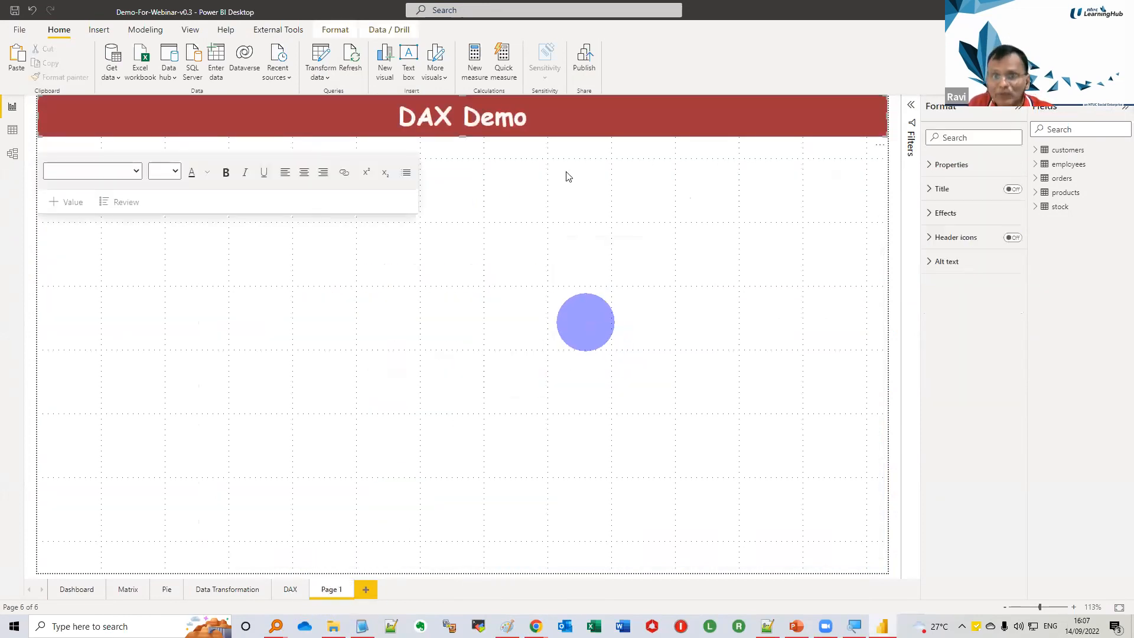
# Edit the copied title banner to read "Q&ADemo" and deselect it
pyautogui.click(527, 117)
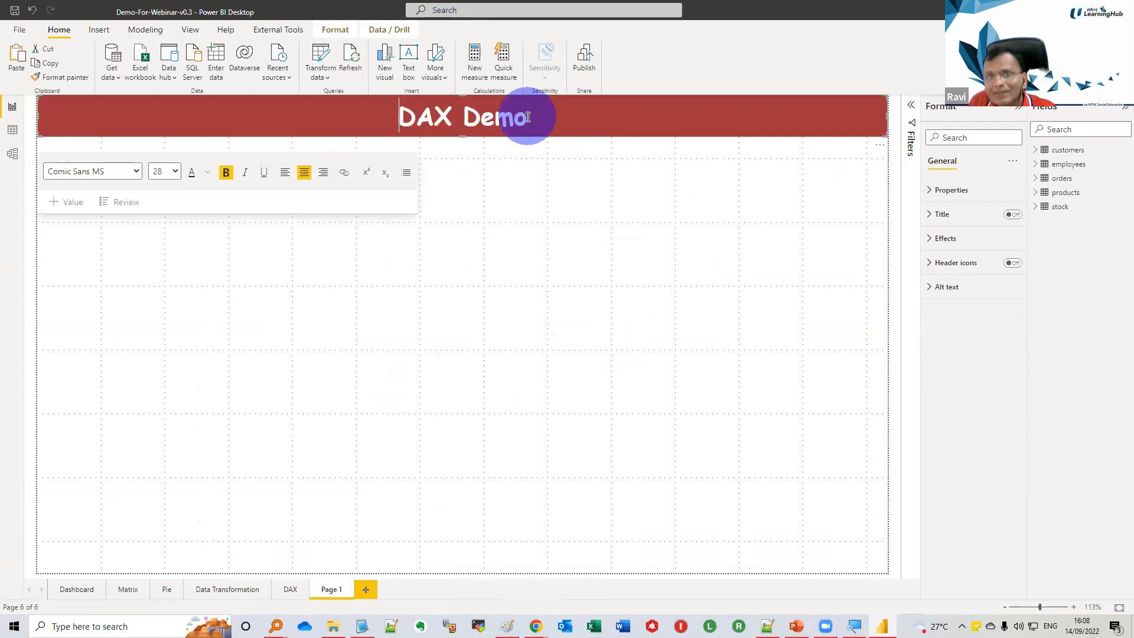
pyautogui.write('Q&A')
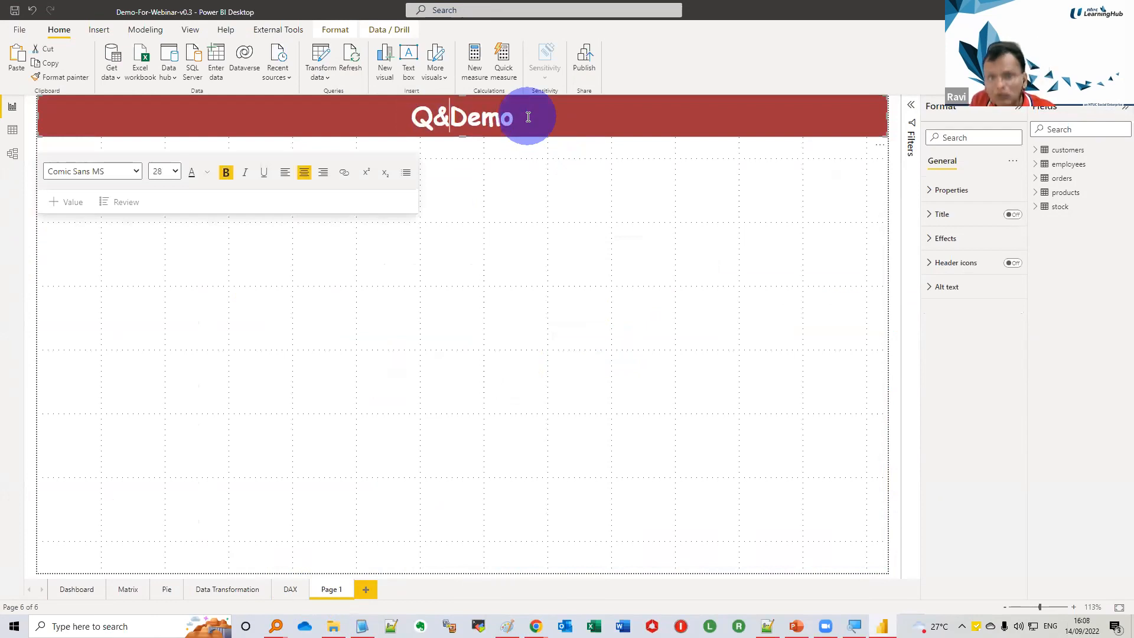
pyautogui.click(425, 439)
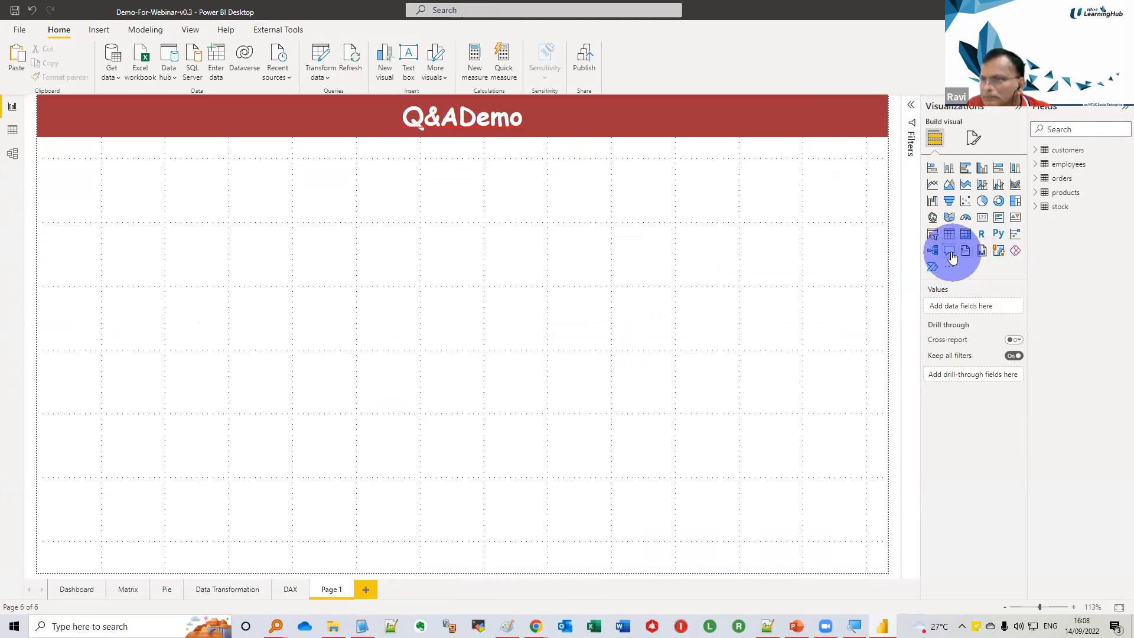
# Insert a Q&A visual and enlarge it to fill most of the page below the title banner
pyautogui.click(949, 252)
pyautogui.moveTo(460, 308); pyautogui.dragTo(435, 585)
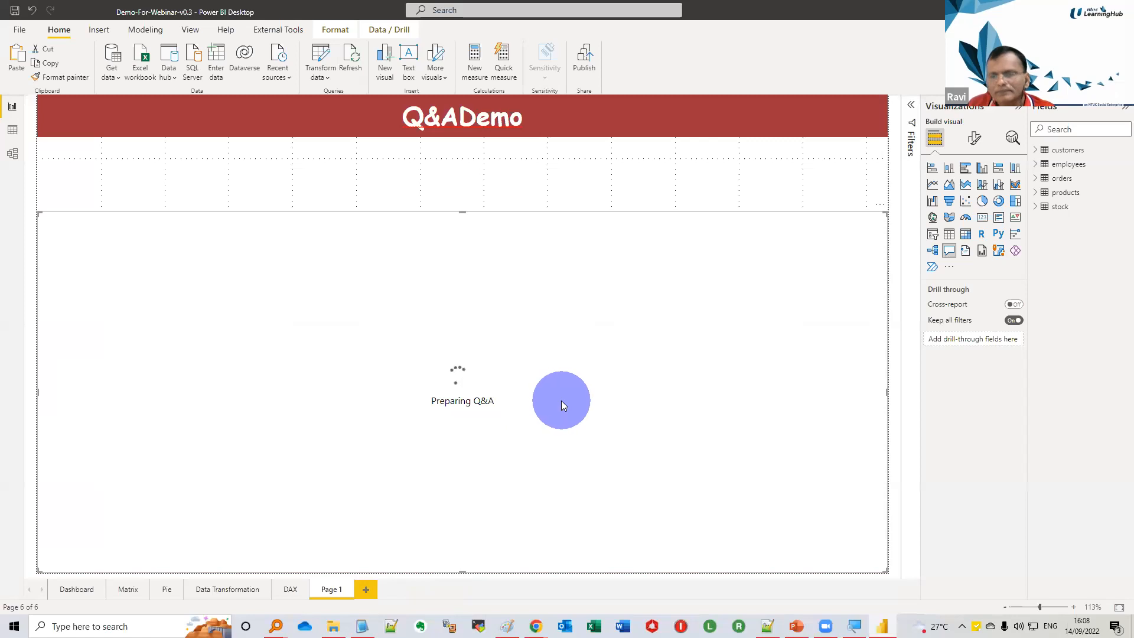
pyautogui.moveTo(462, 214); pyautogui.dragTo(466, 172)
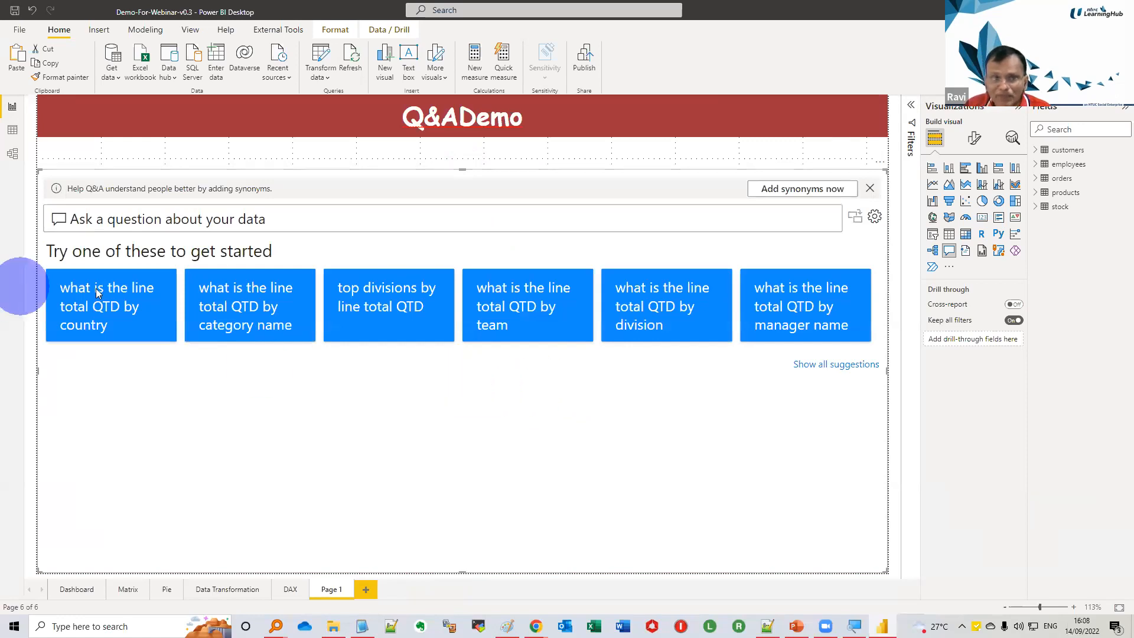
# Try the suggested question on line total QTD by country, clear it, and show all suggestions to try top employees by weekly hour
pyautogui.click(126, 328)
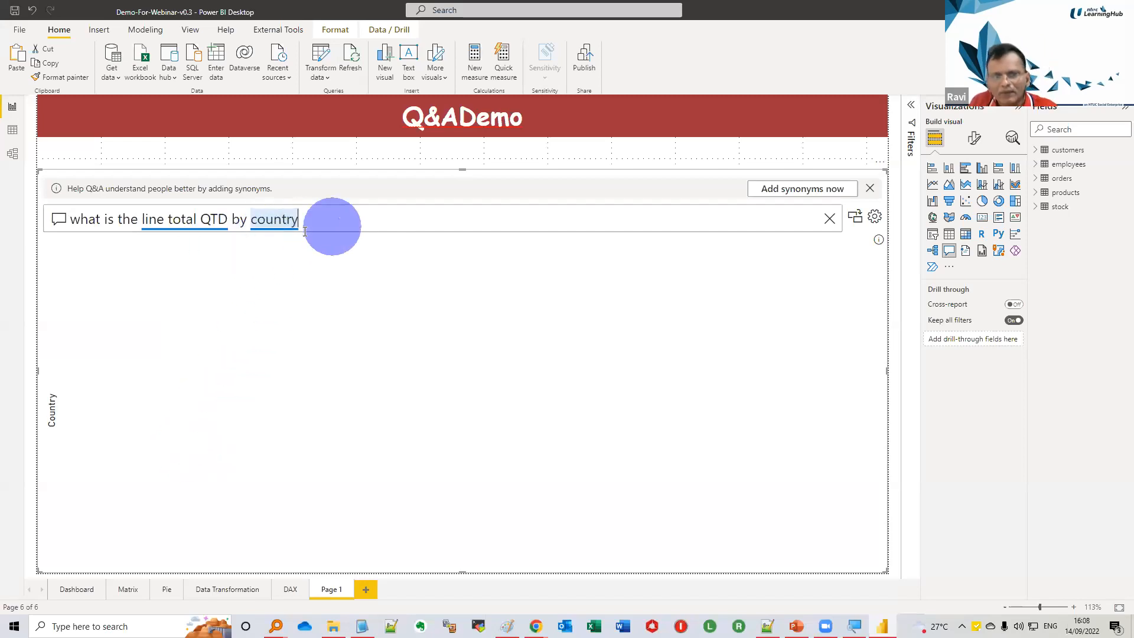
pyautogui.click(828, 219)
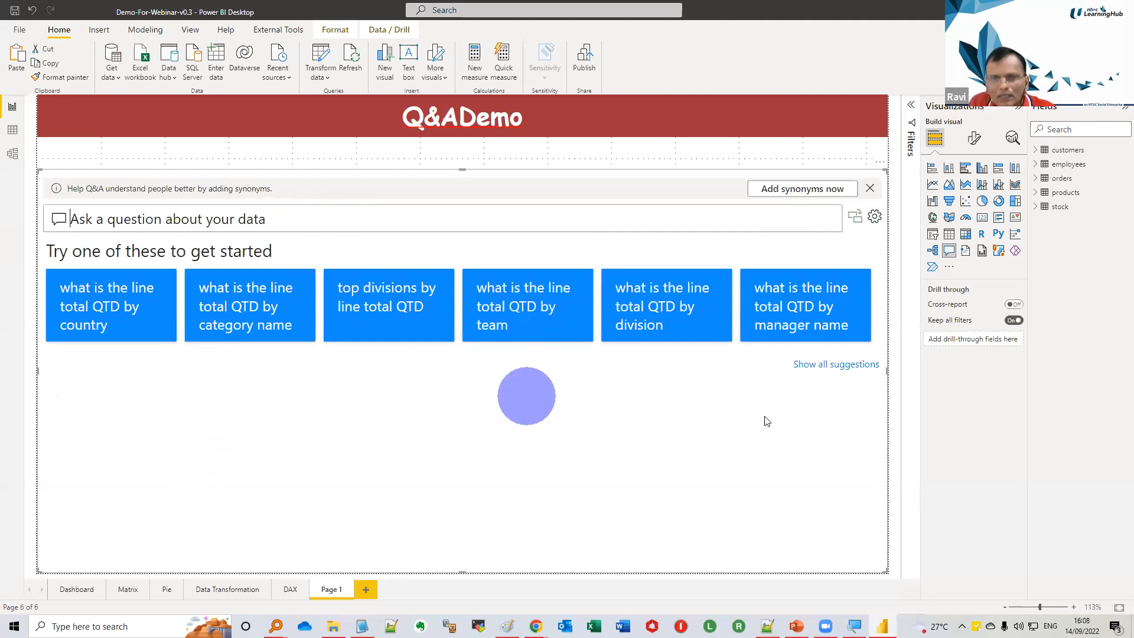
pyautogui.click(820, 365)
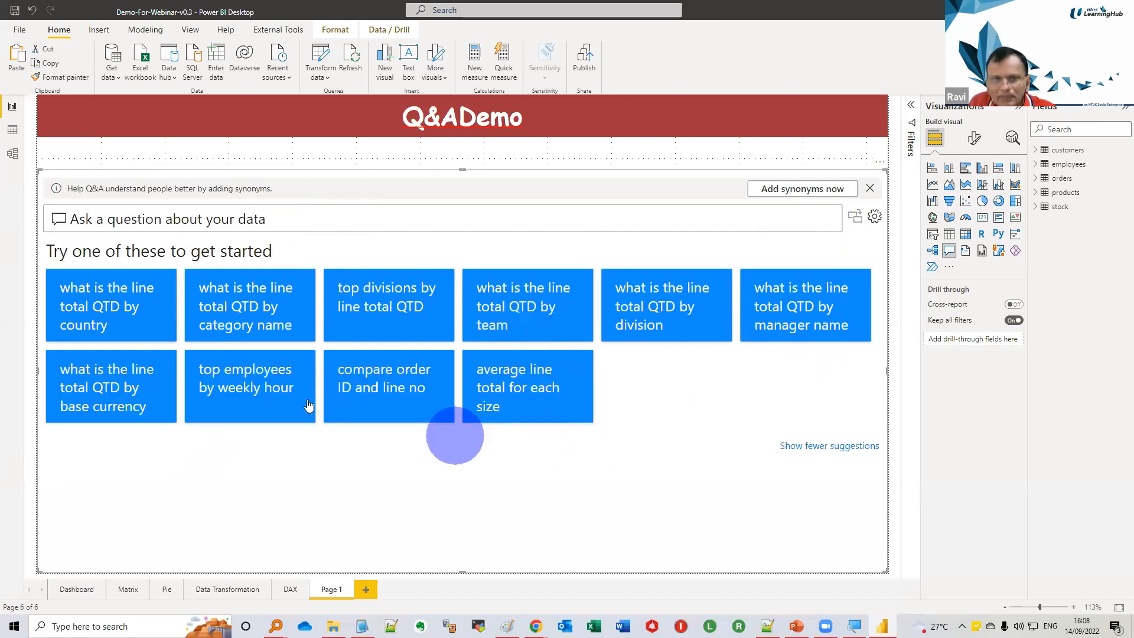
pyautogui.click(269, 385)
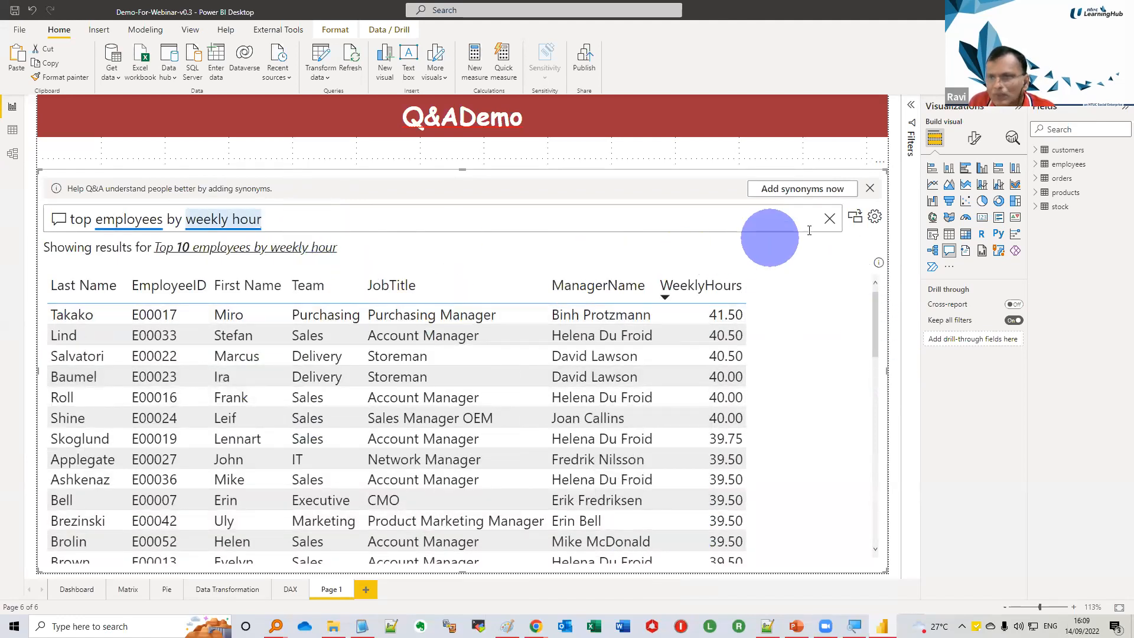
# Replace the question in the Q&A visual with one about "line total"
pyautogui.click(829, 218)
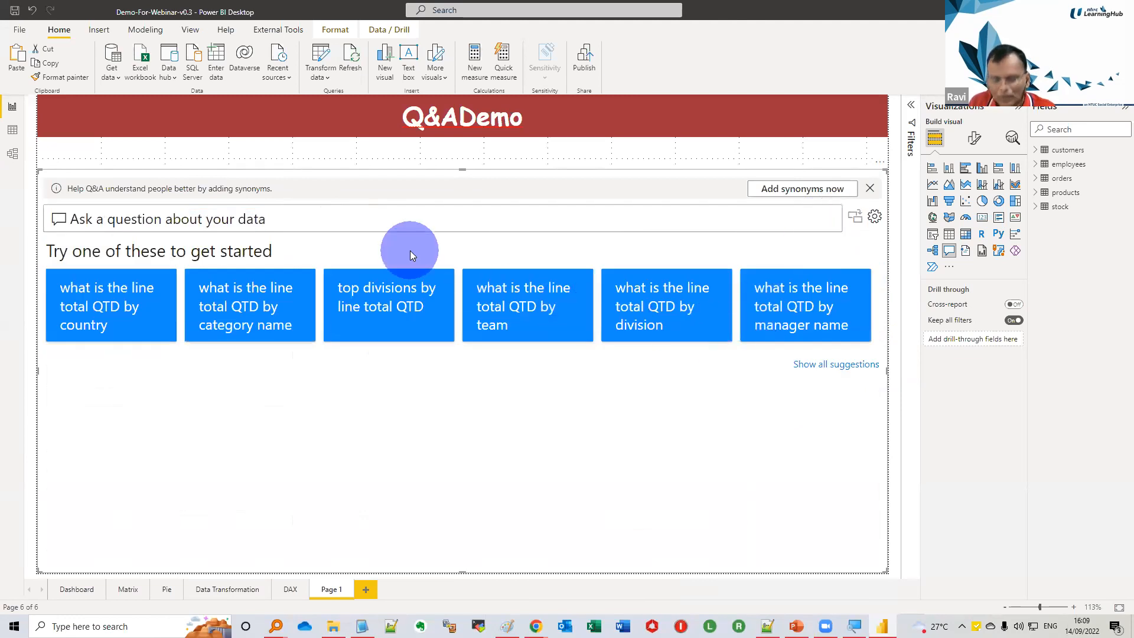
pyautogui.write('line total')
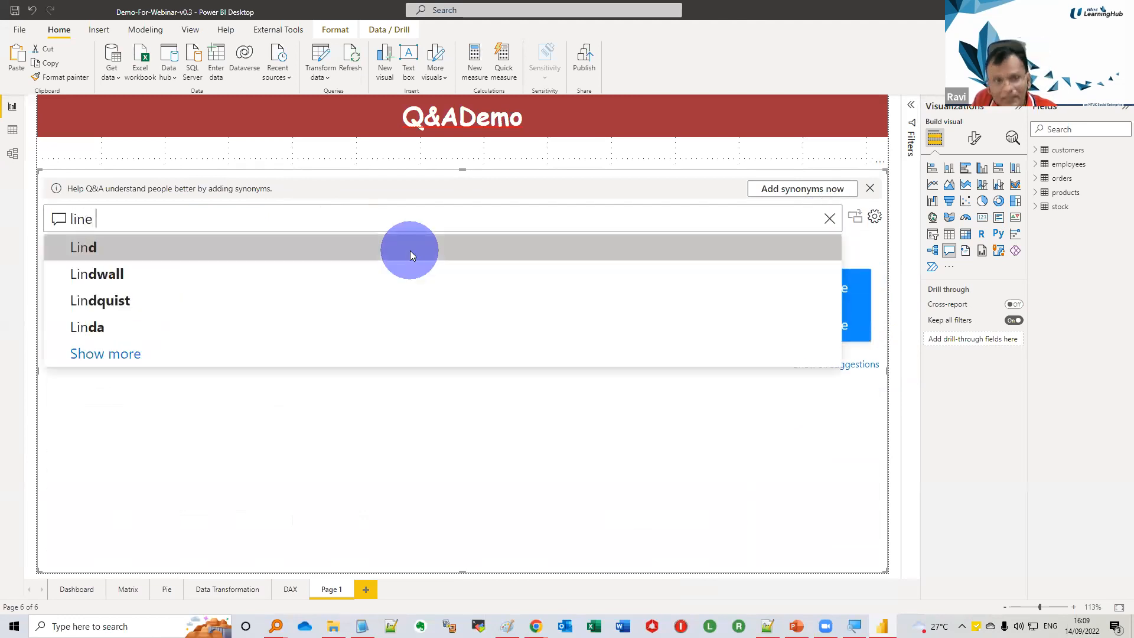